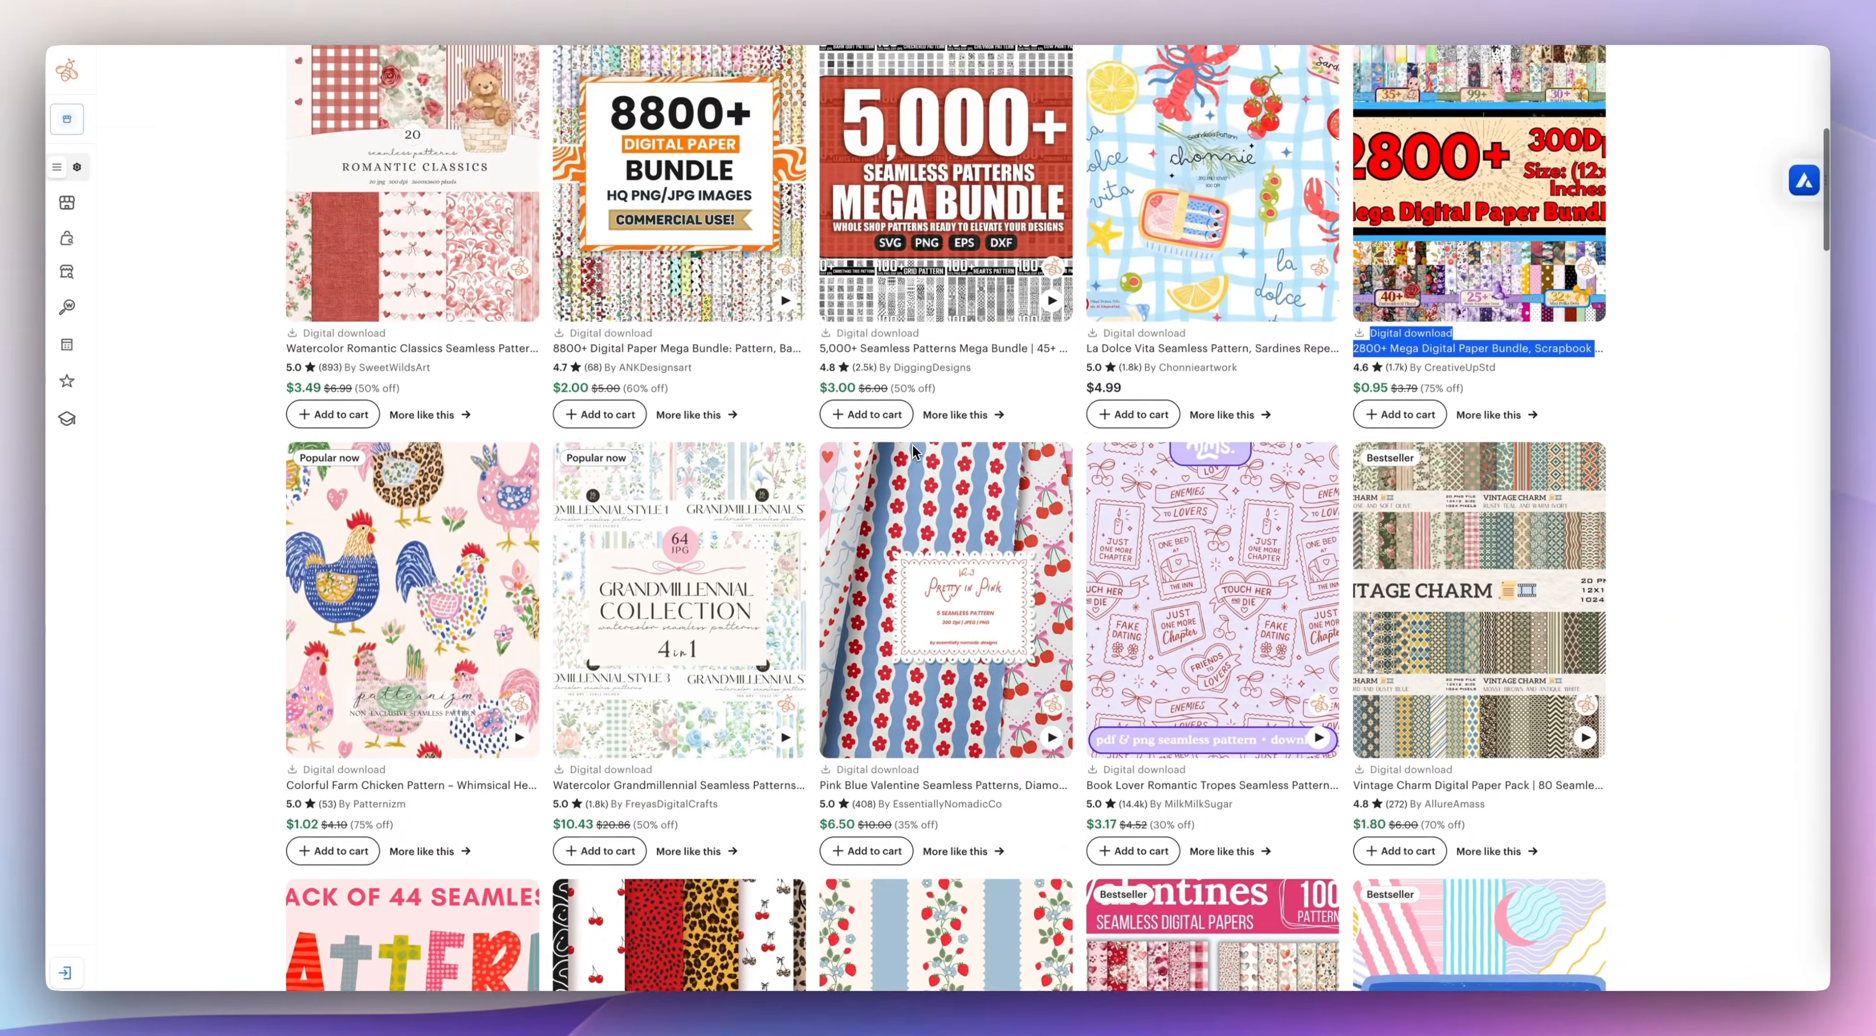
# Step: Browse the Etsy search results for Seamless Patterns and check the Bestseller badge details on a Grandmillennial pattern listing
pyautogui.scroll(-3, 914, 452)
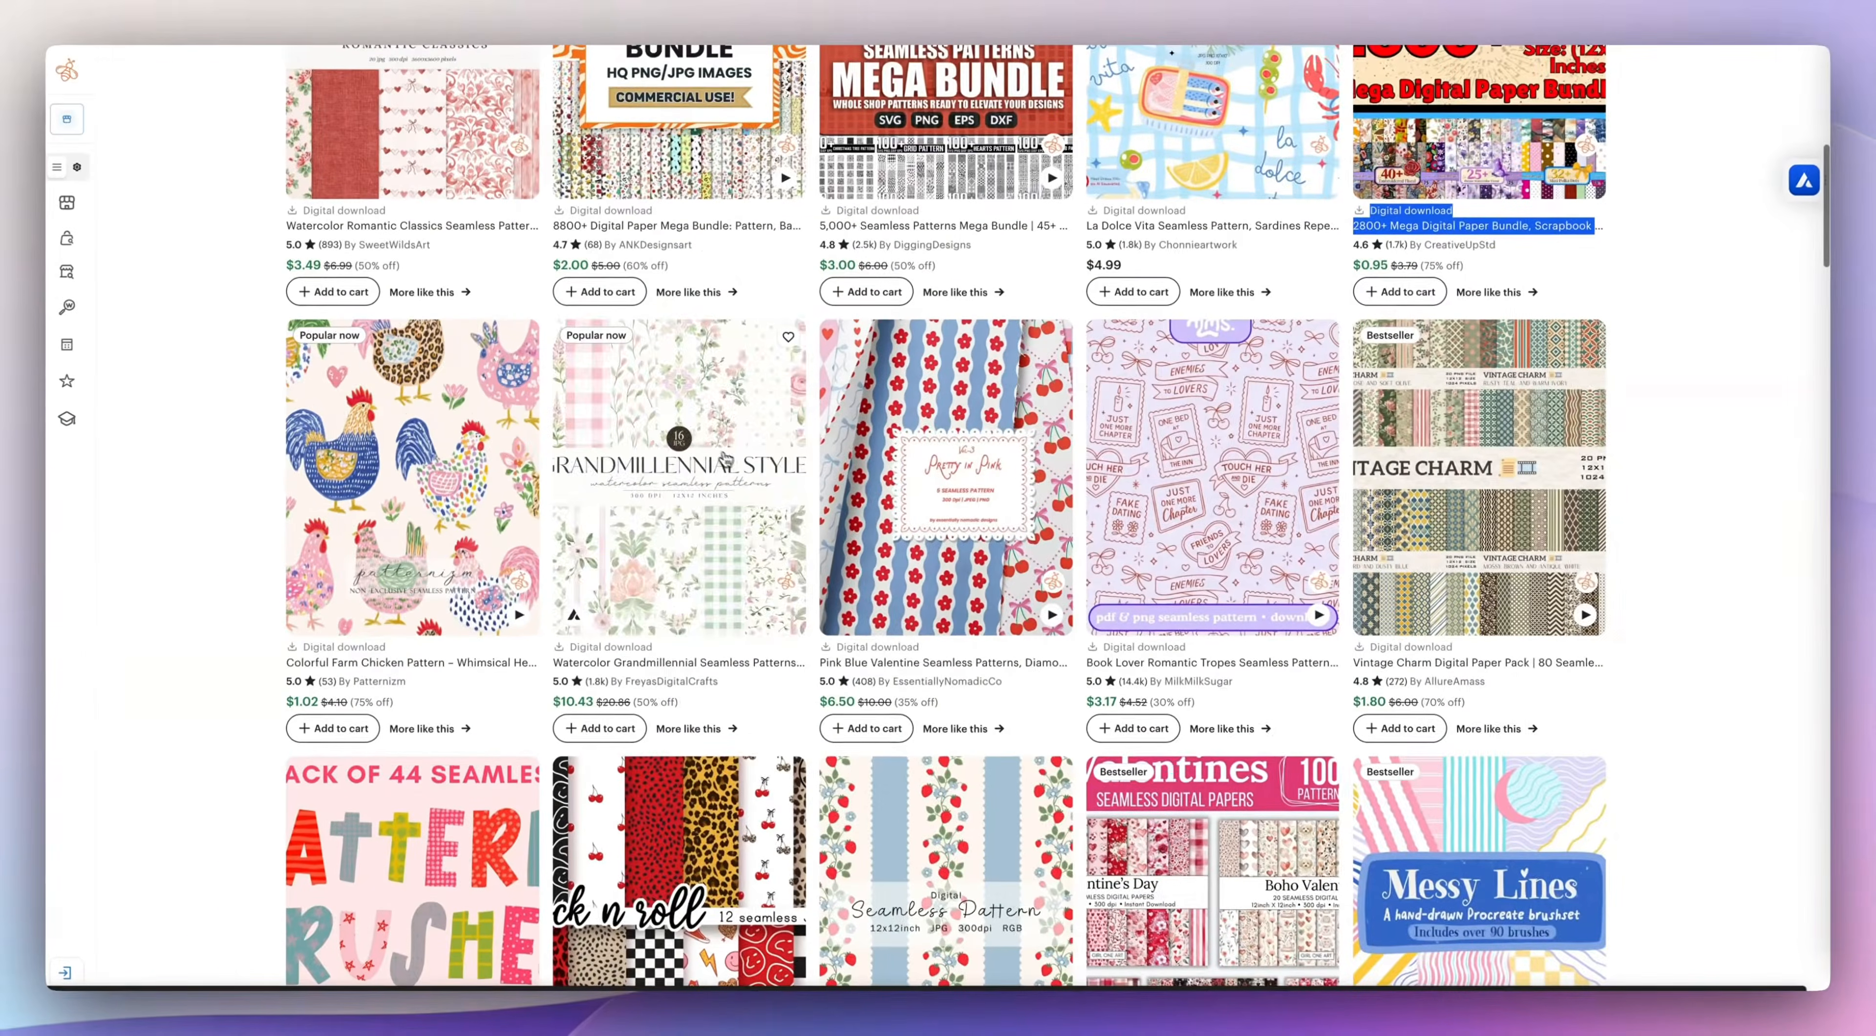
pyautogui.click(696, 473)
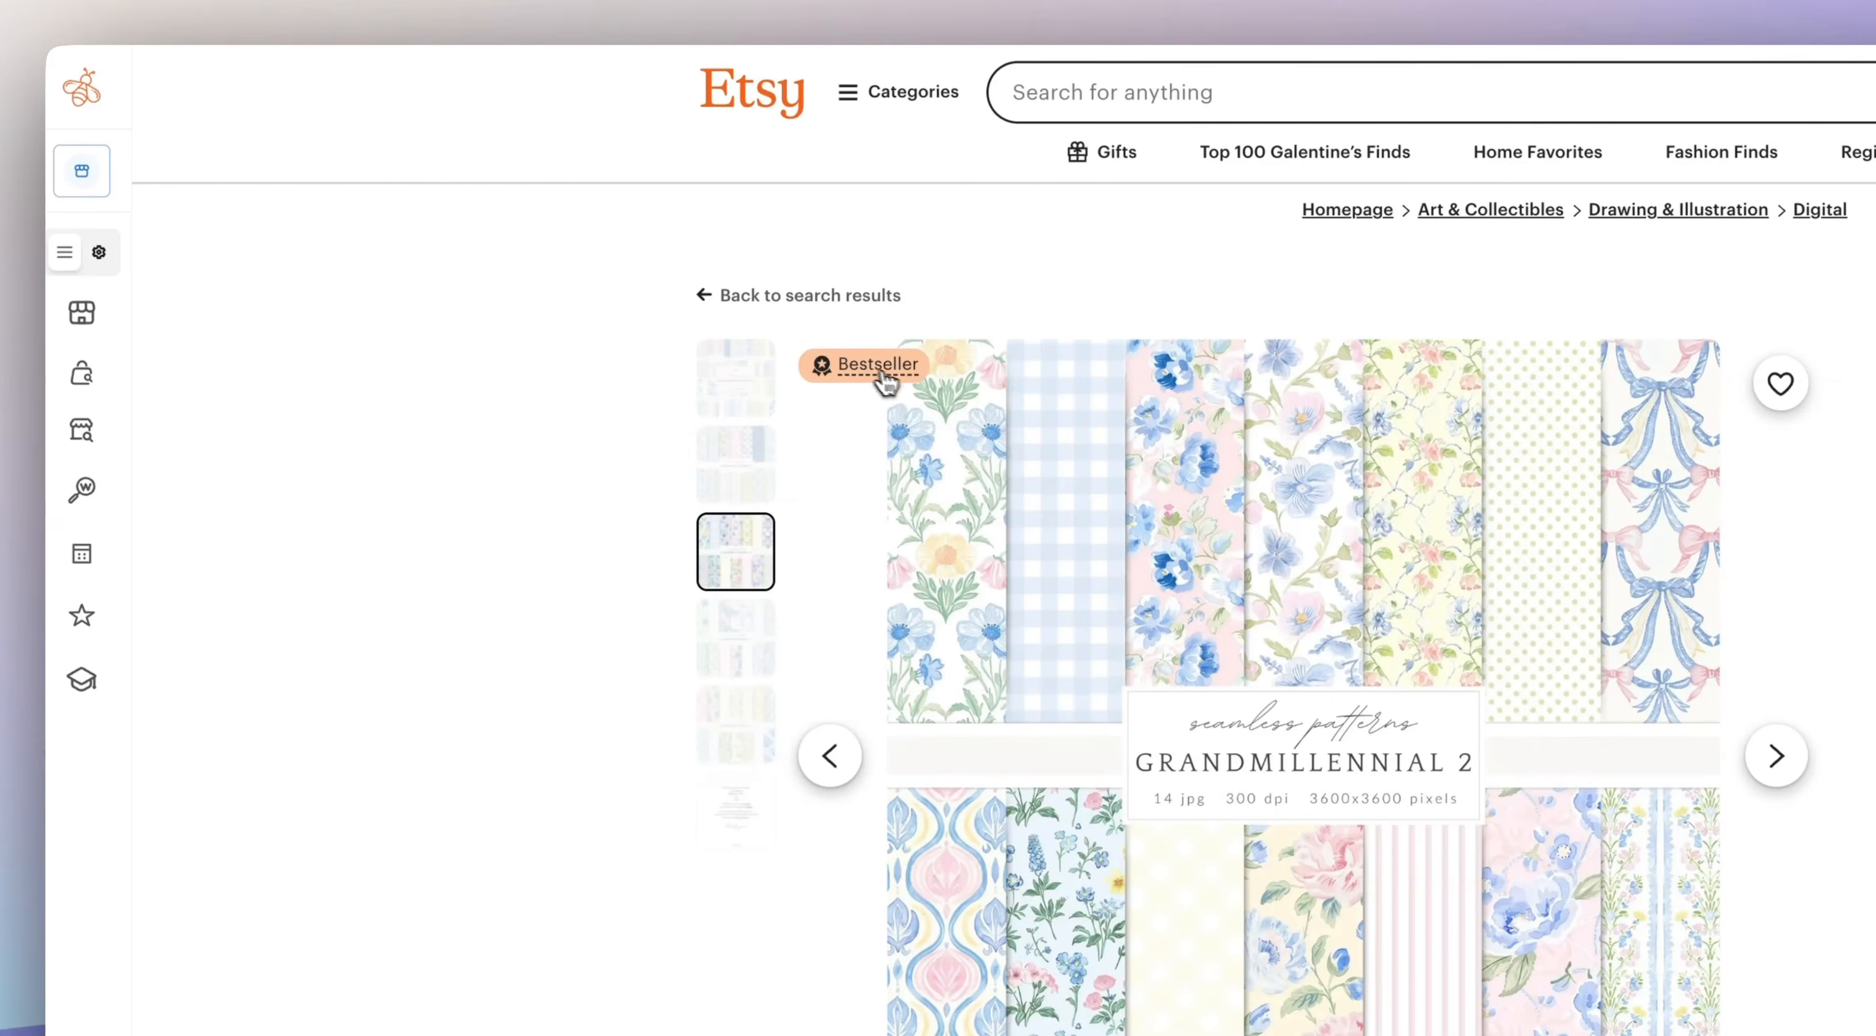
pyautogui.moveTo(529, 238)
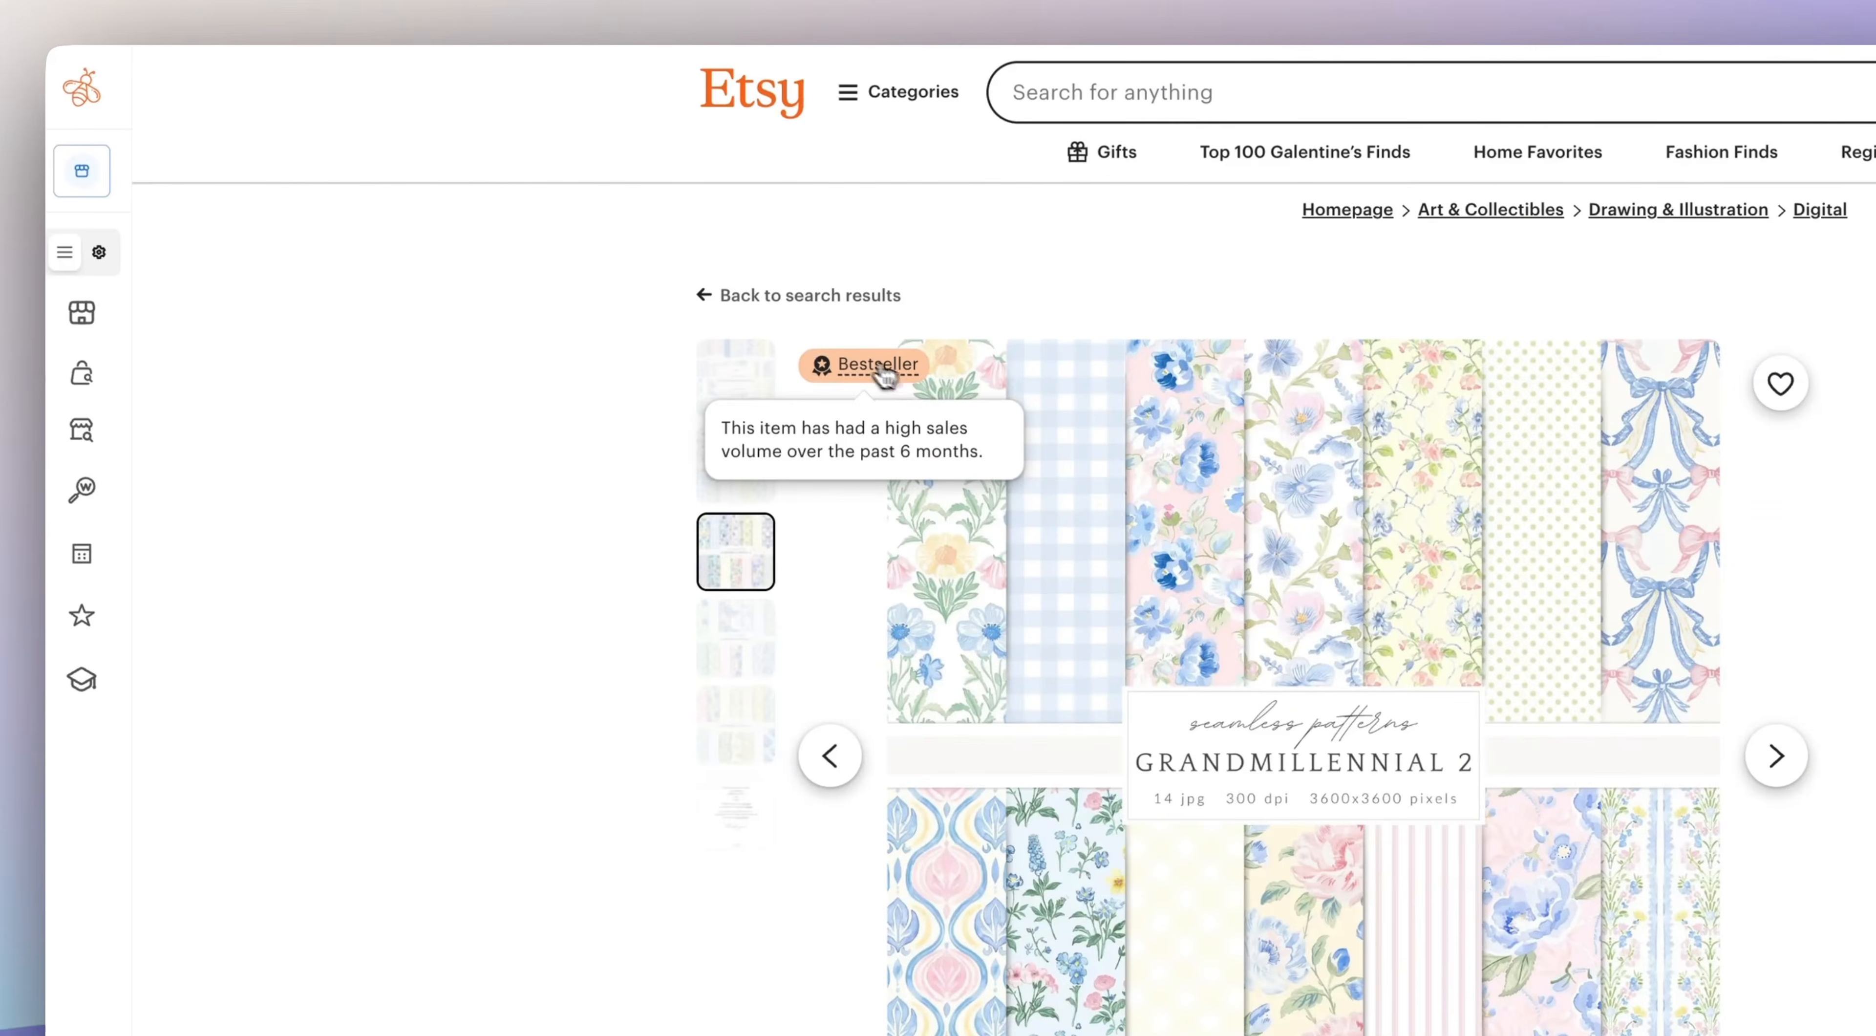
pyautogui.click(63, 10)
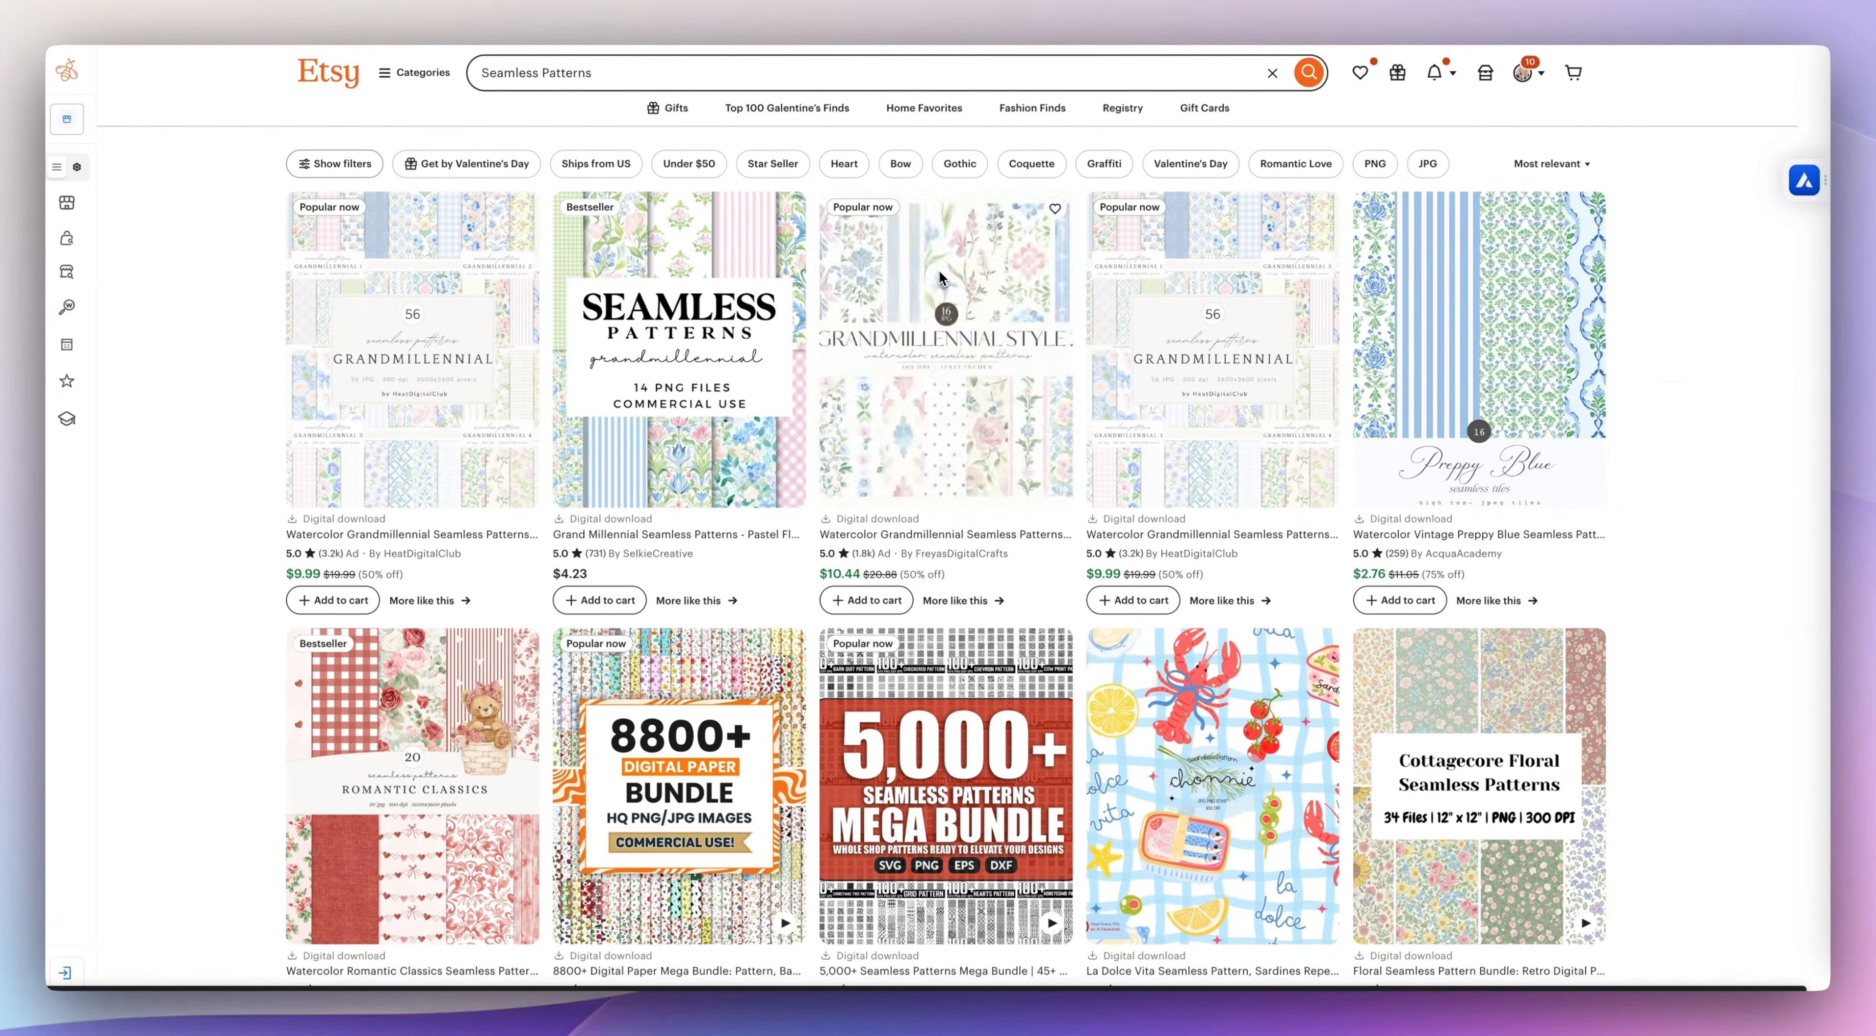
pyautogui.scroll(-8, 1613, 350)
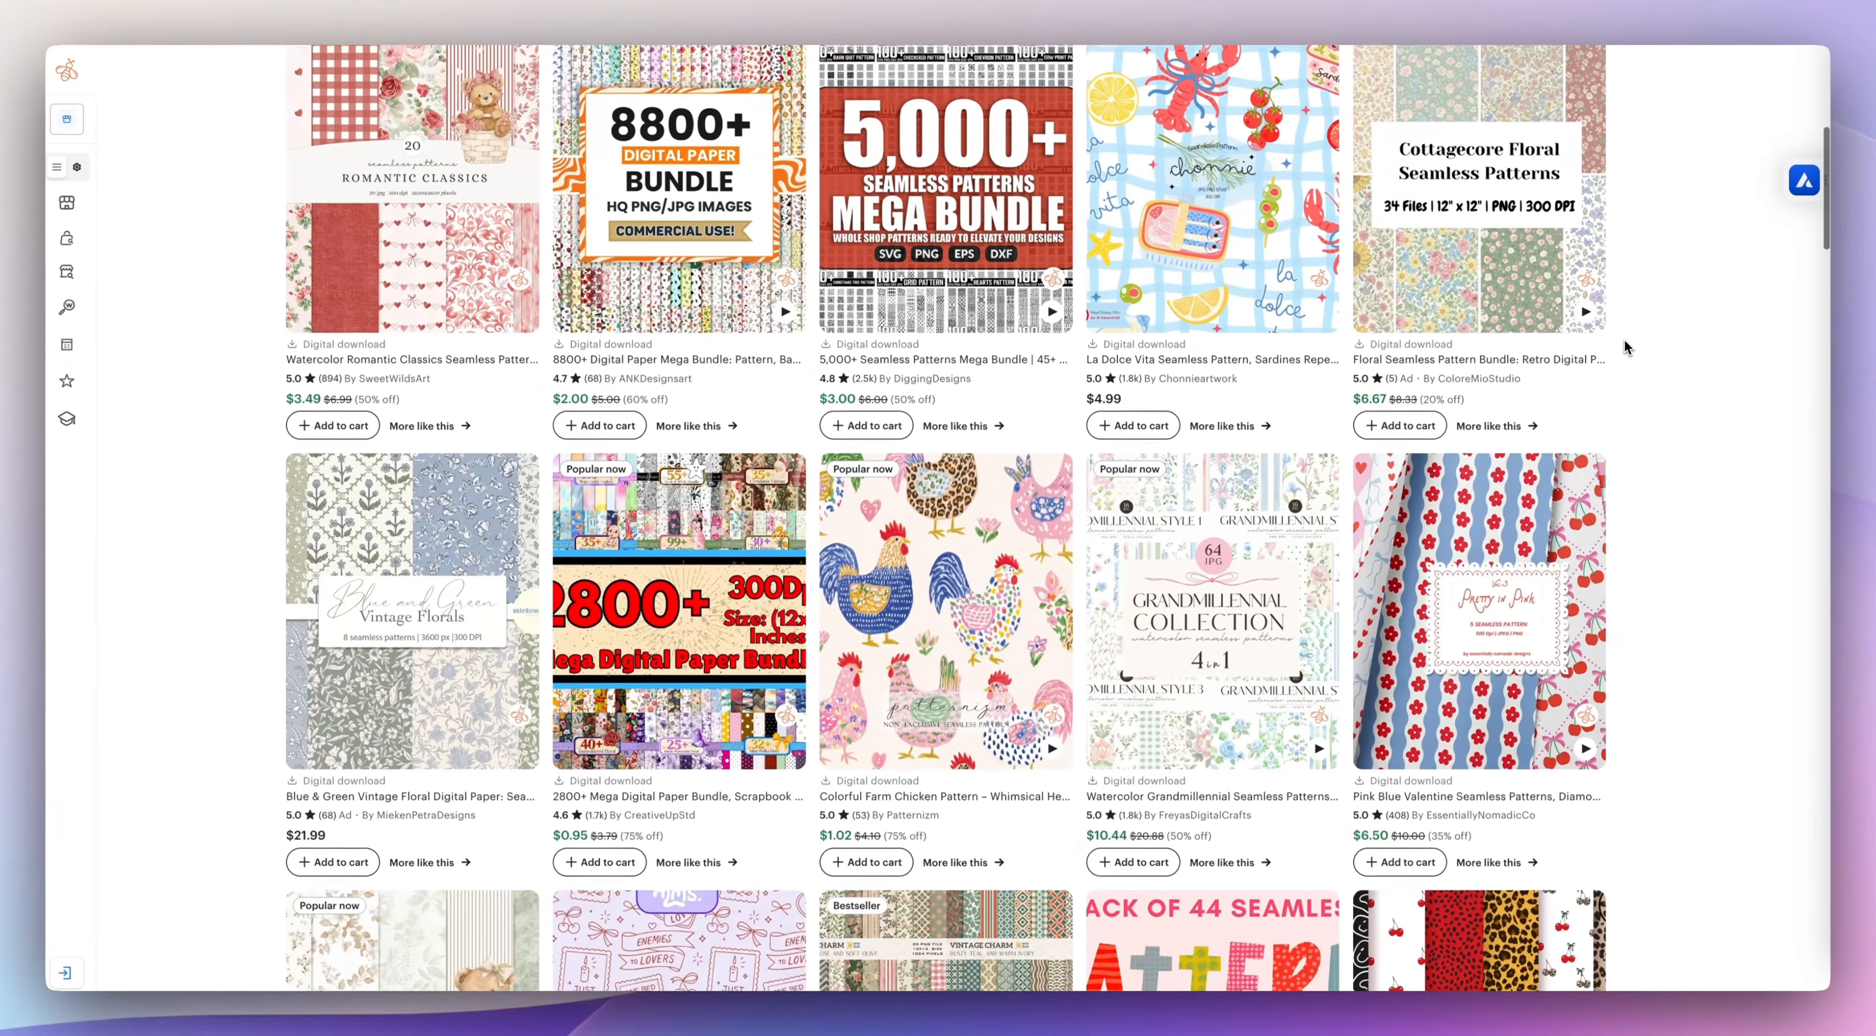
pyautogui.scroll(-2, 1624, 343)
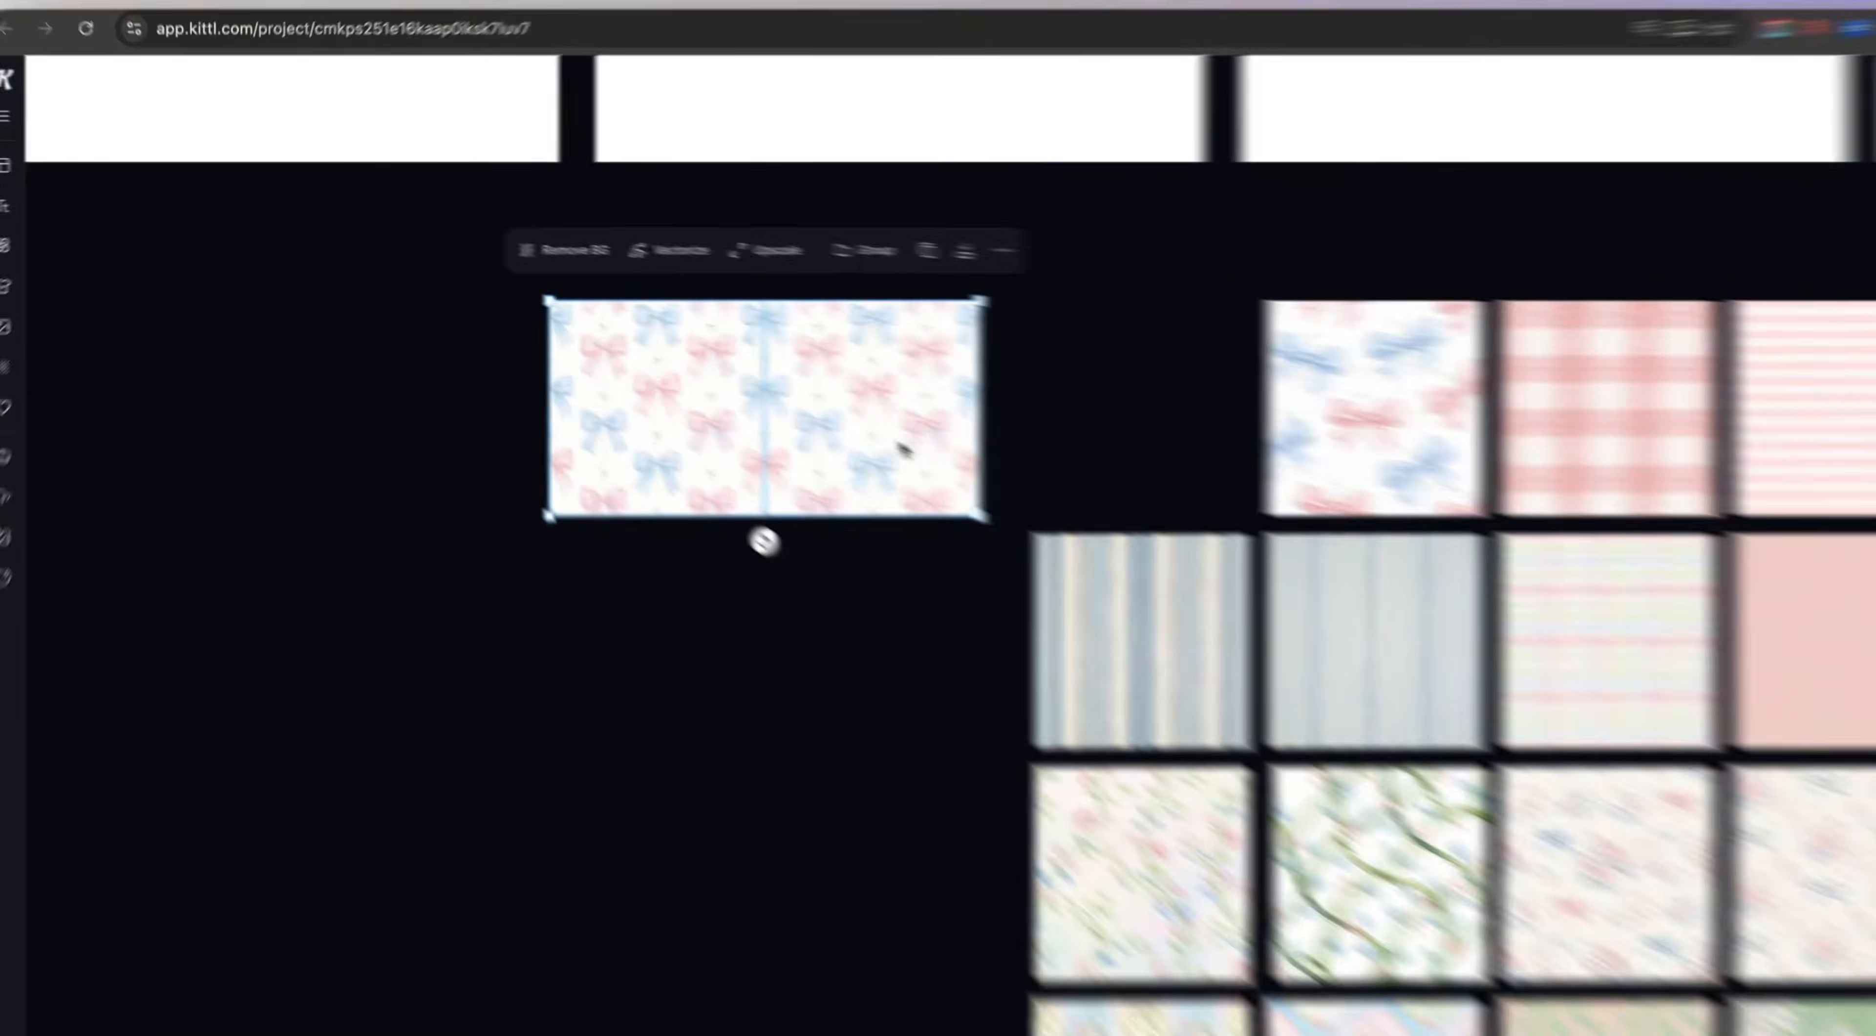
# Step: Switch to the Kittl project and look through the generated pattern tiles and the paper textures
pyautogui.moveTo(903, 449); pyautogui.dragTo(914, 640)
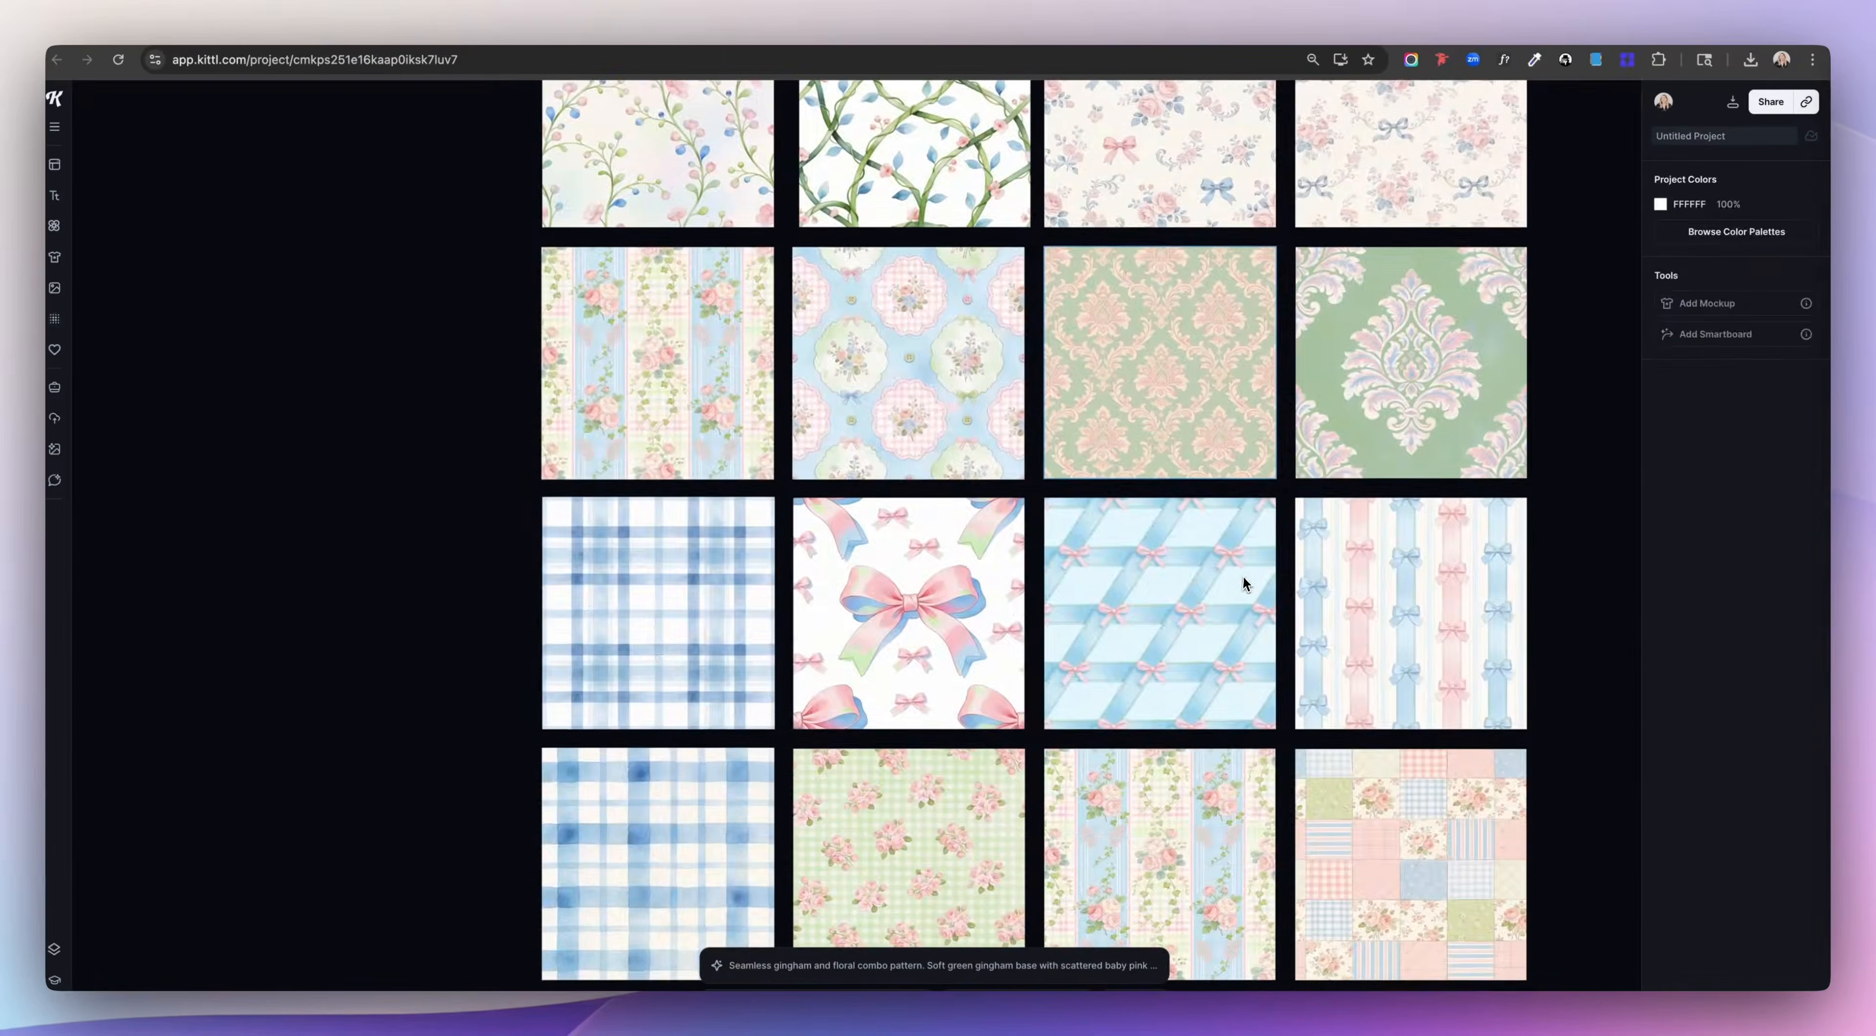
pyautogui.scroll(-2, 1247, 582)
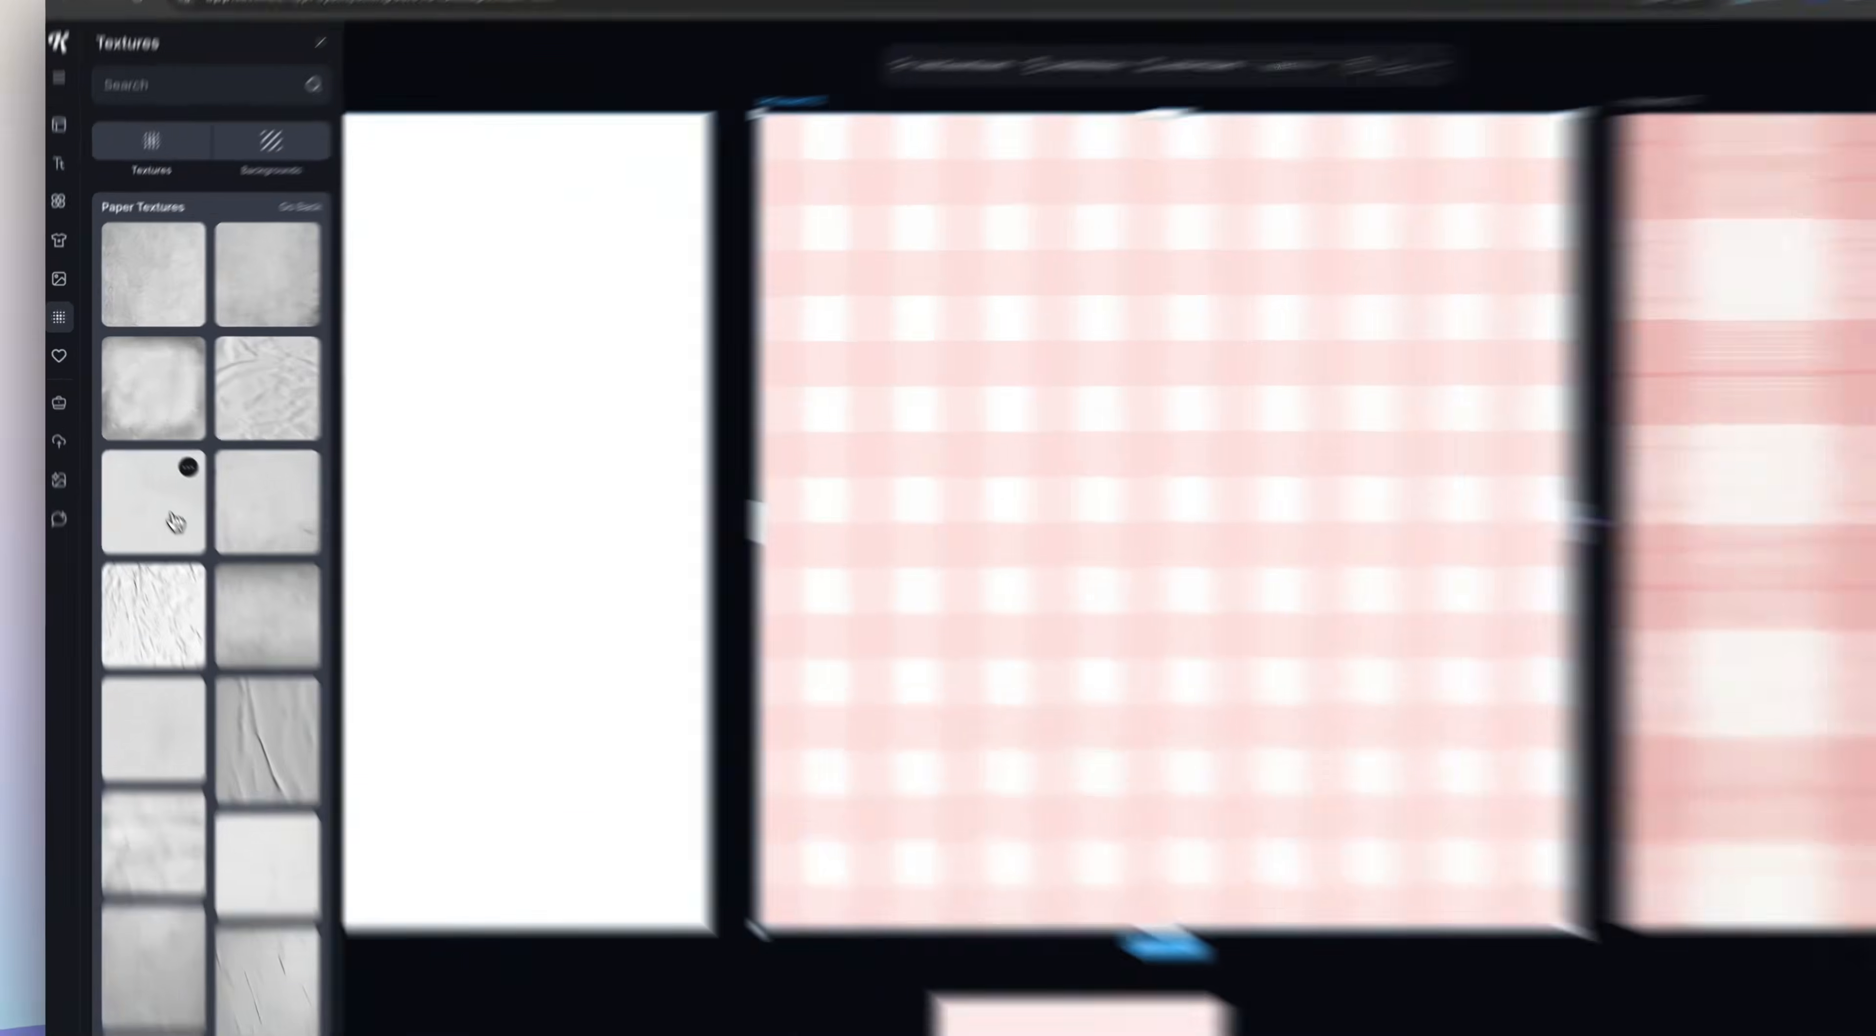
pyautogui.scroll(-2, 173, 310)
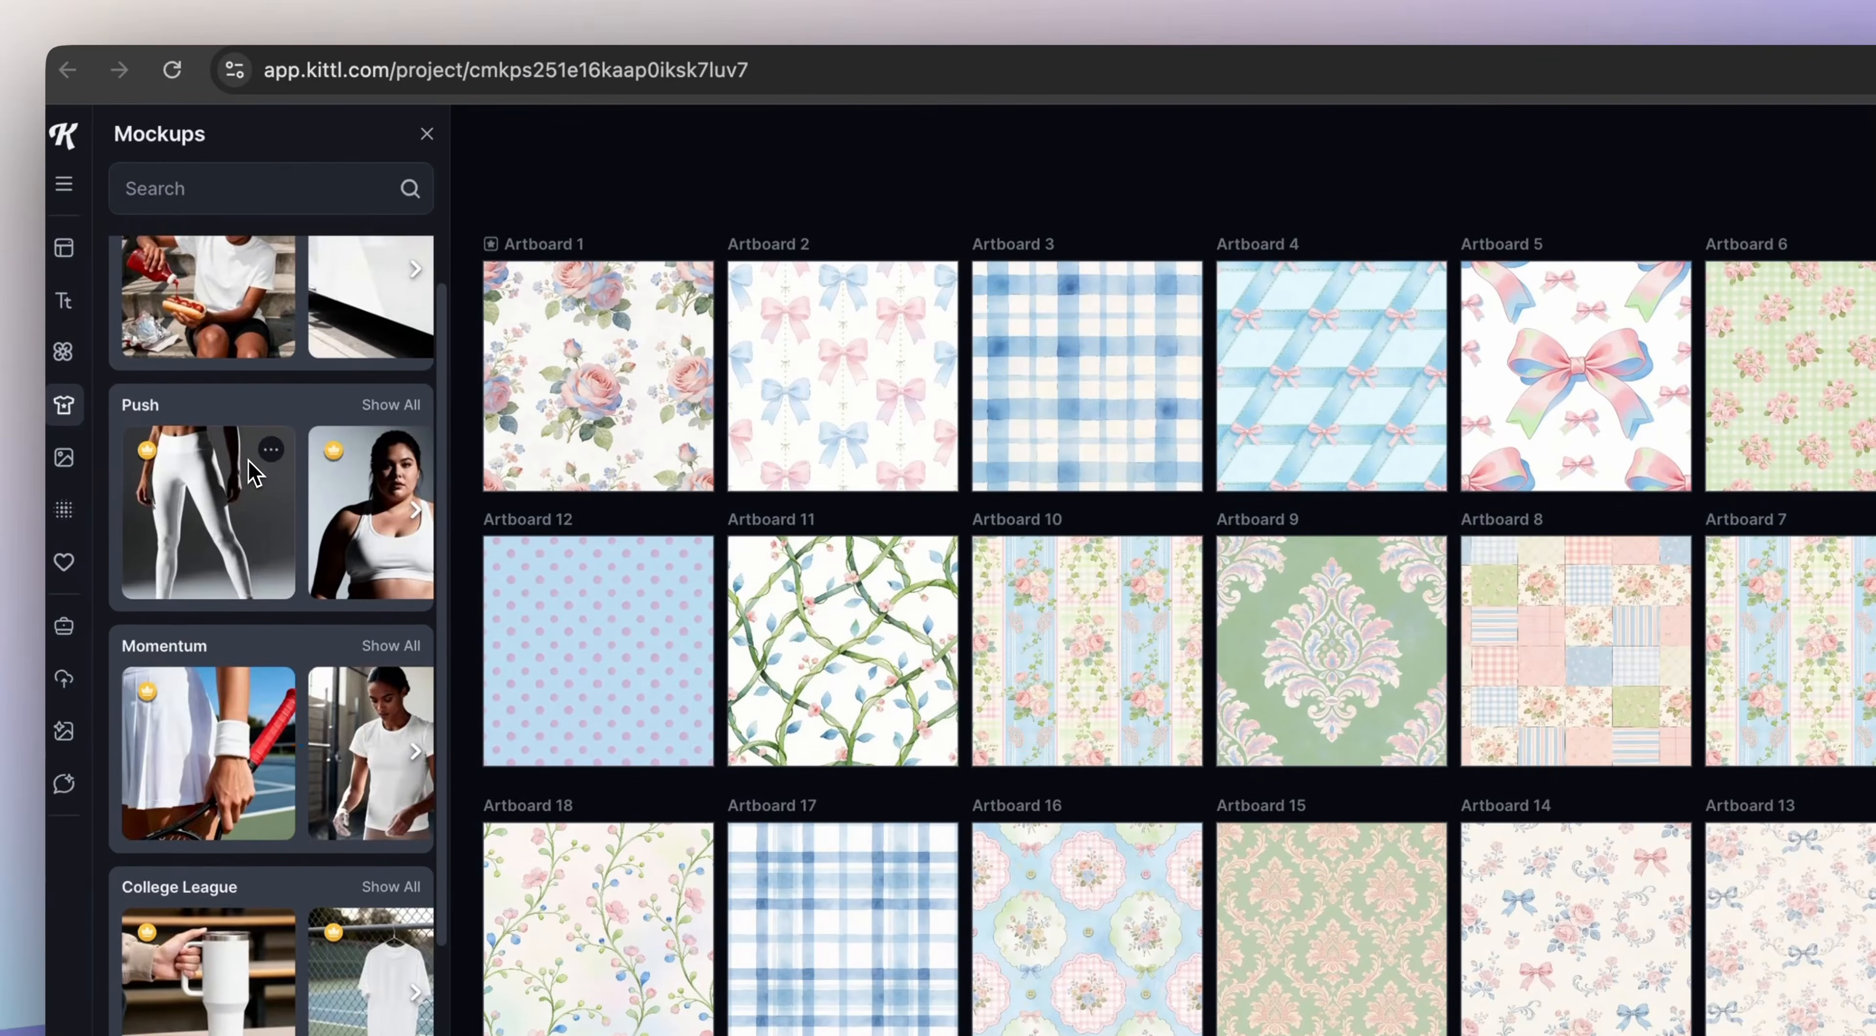
# Step: Browse the mockups and apply a script typeface to the "Thank you!" text on the card mockup
pyautogui.scroll(-5, 255, 474)
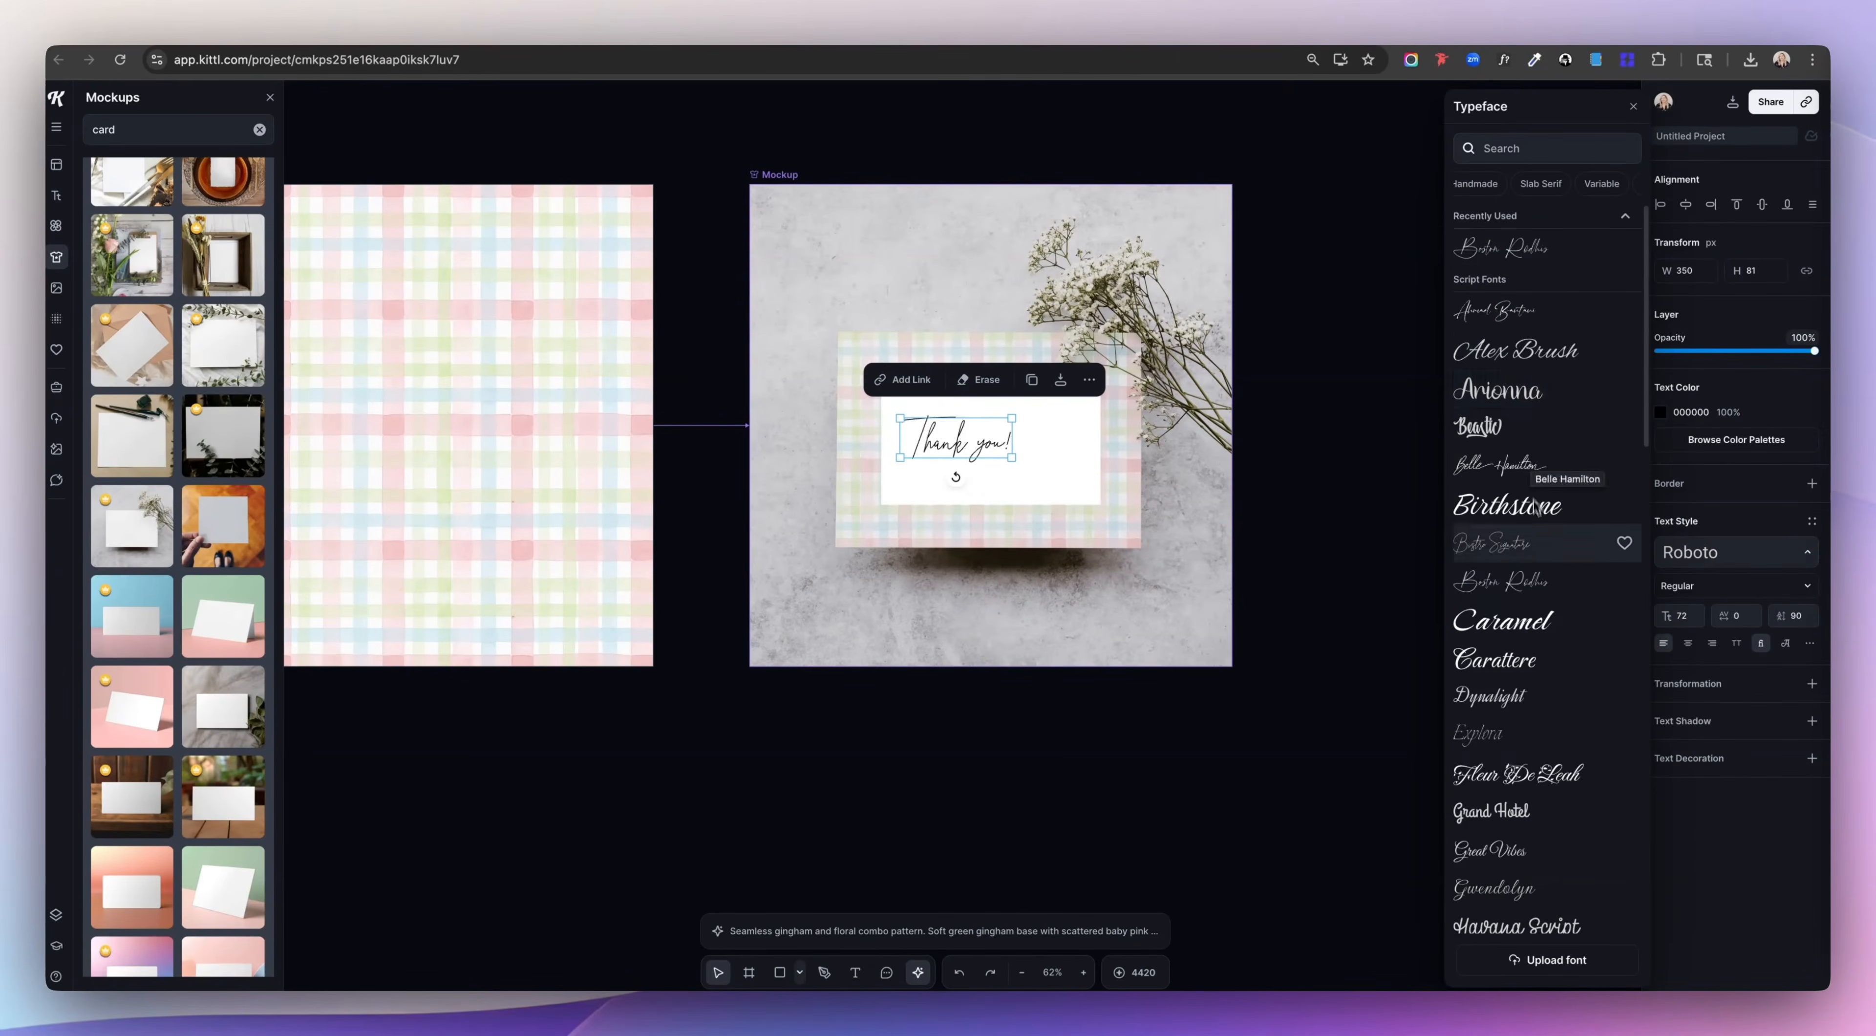
pyautogui.click(1560, 548)
pyautogui.click(1085, 499)
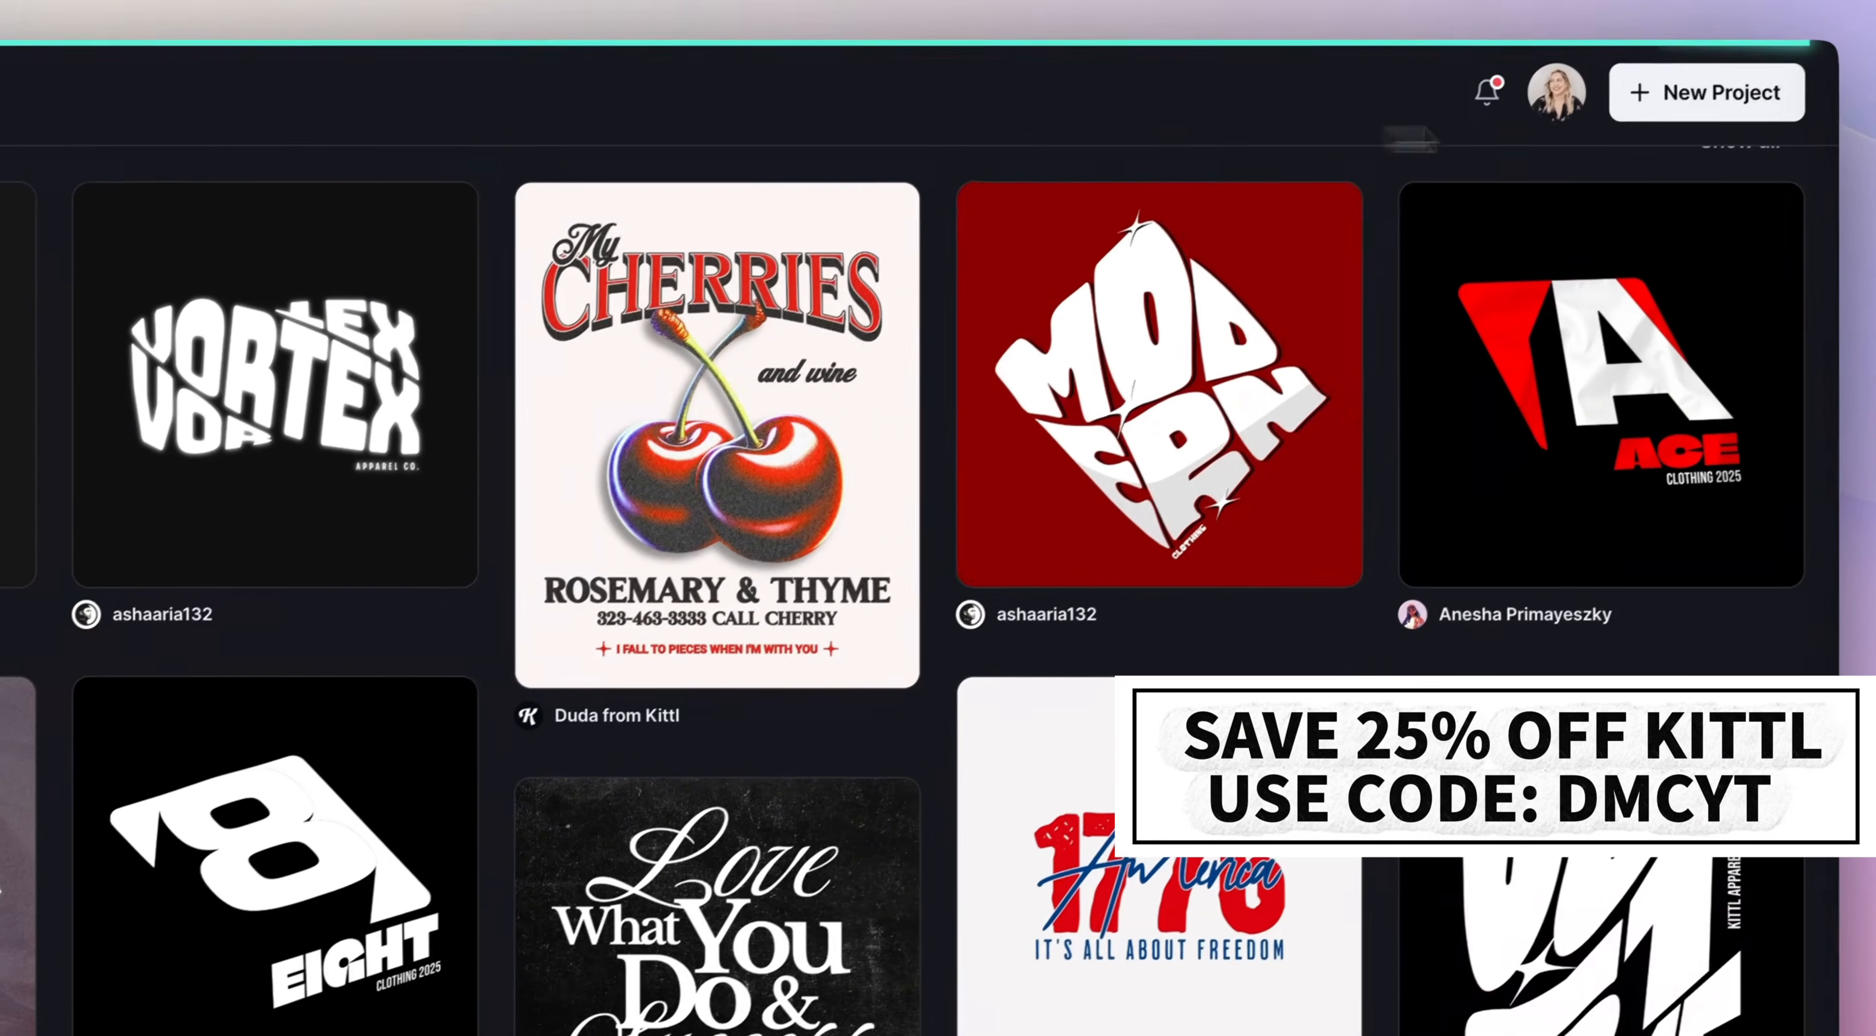
# Step: Create a new project with a custom-sized square artboard in pixels at 300 DPI
pyautogui.click(1747, 111)
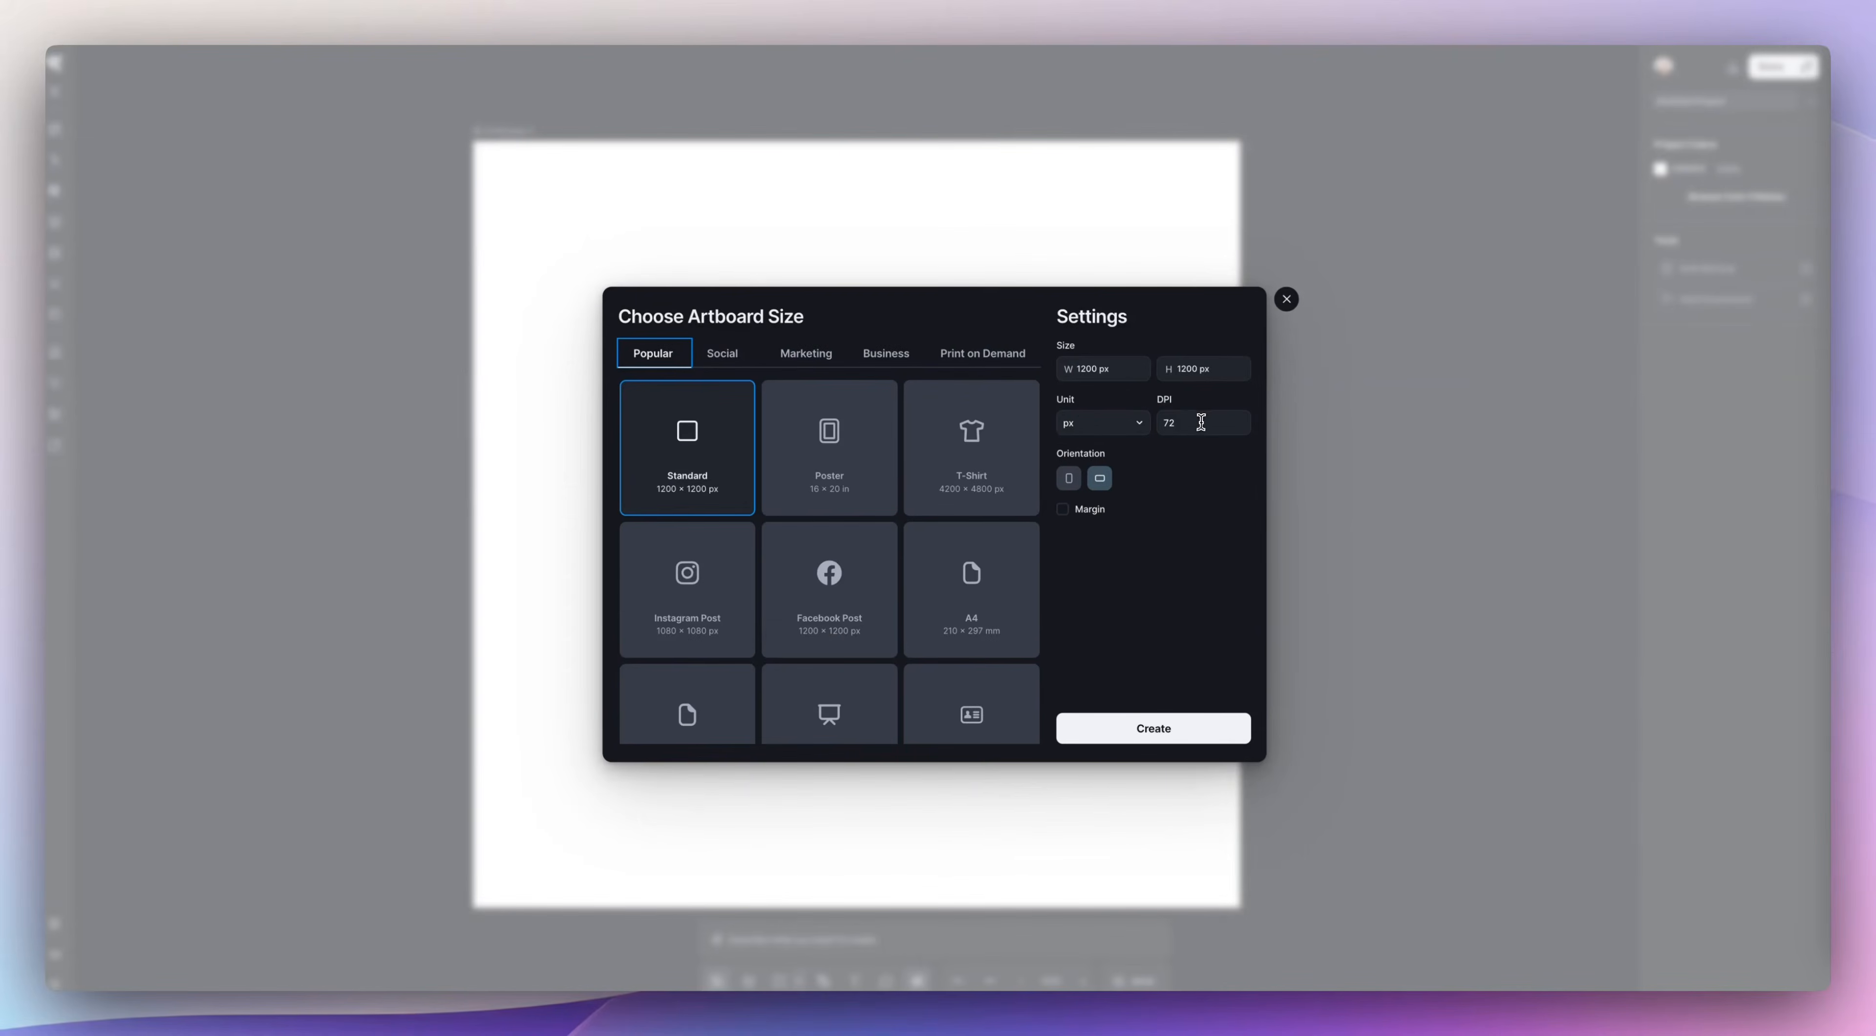
pyautogui.click(1202, 423)
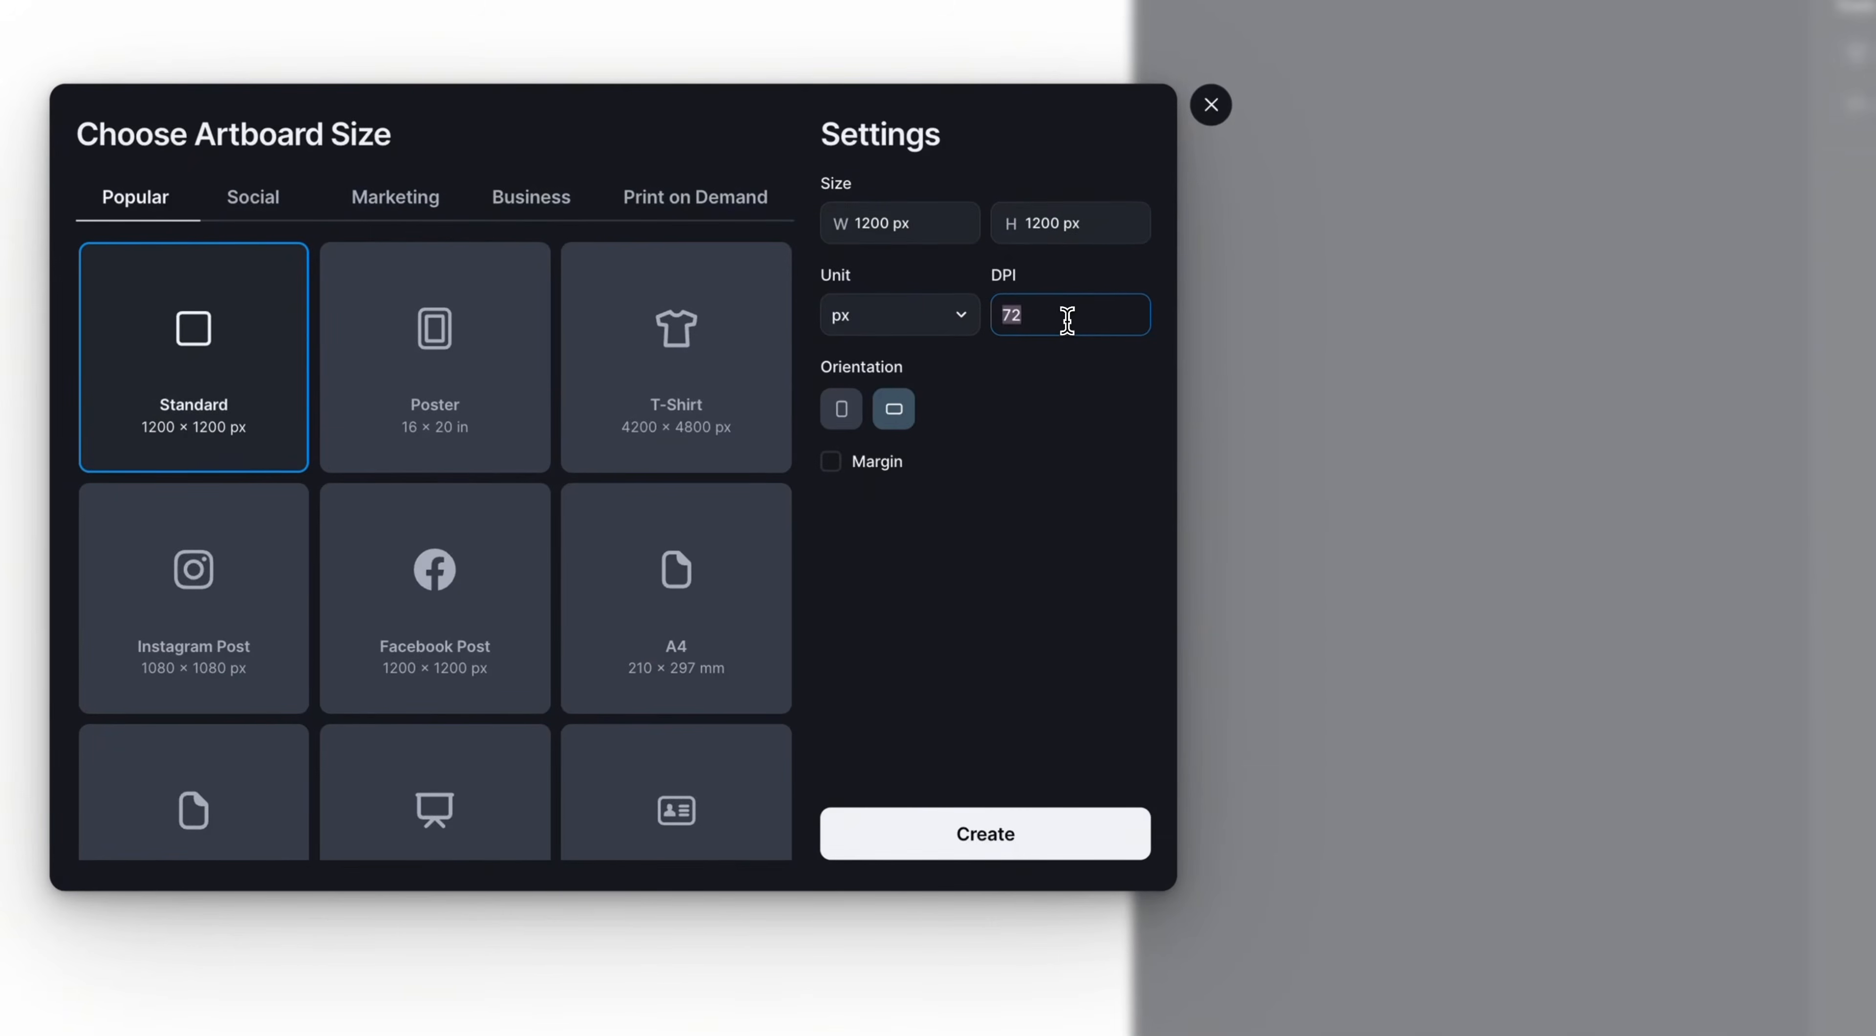
pyautogui.click(879, 222)
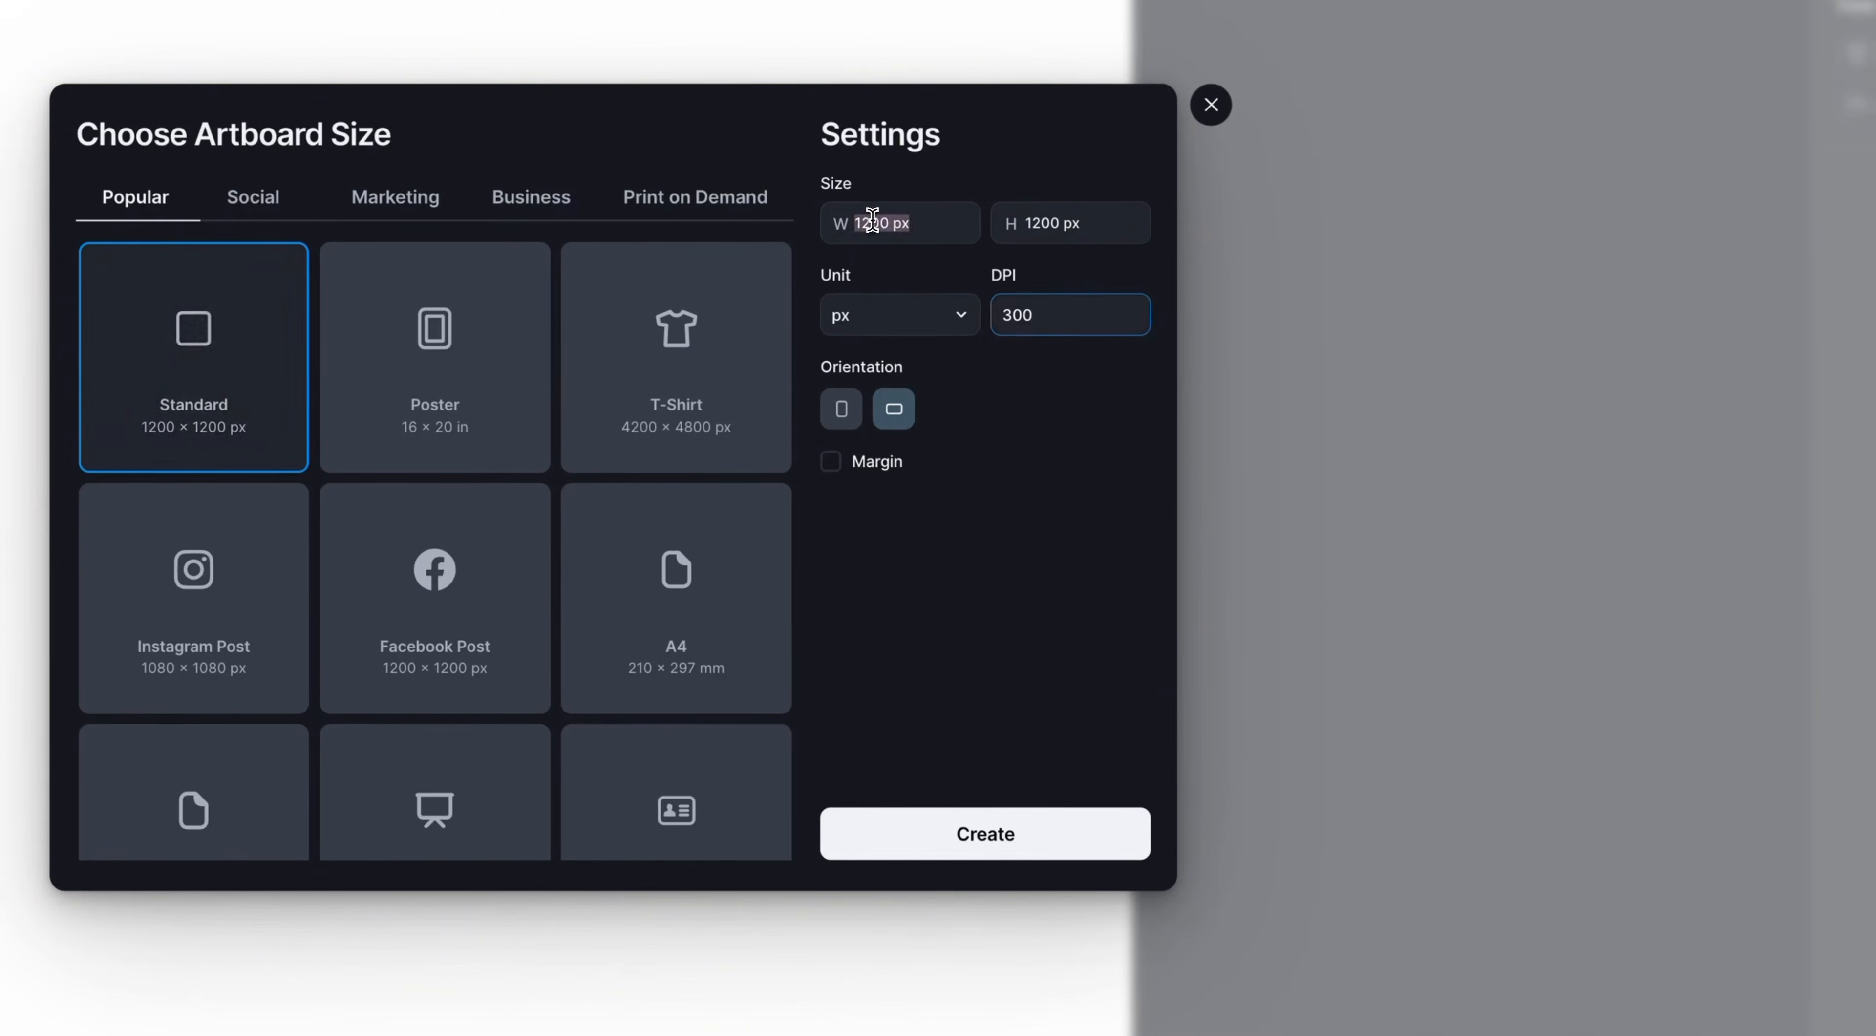
pyautogui.write('5000')
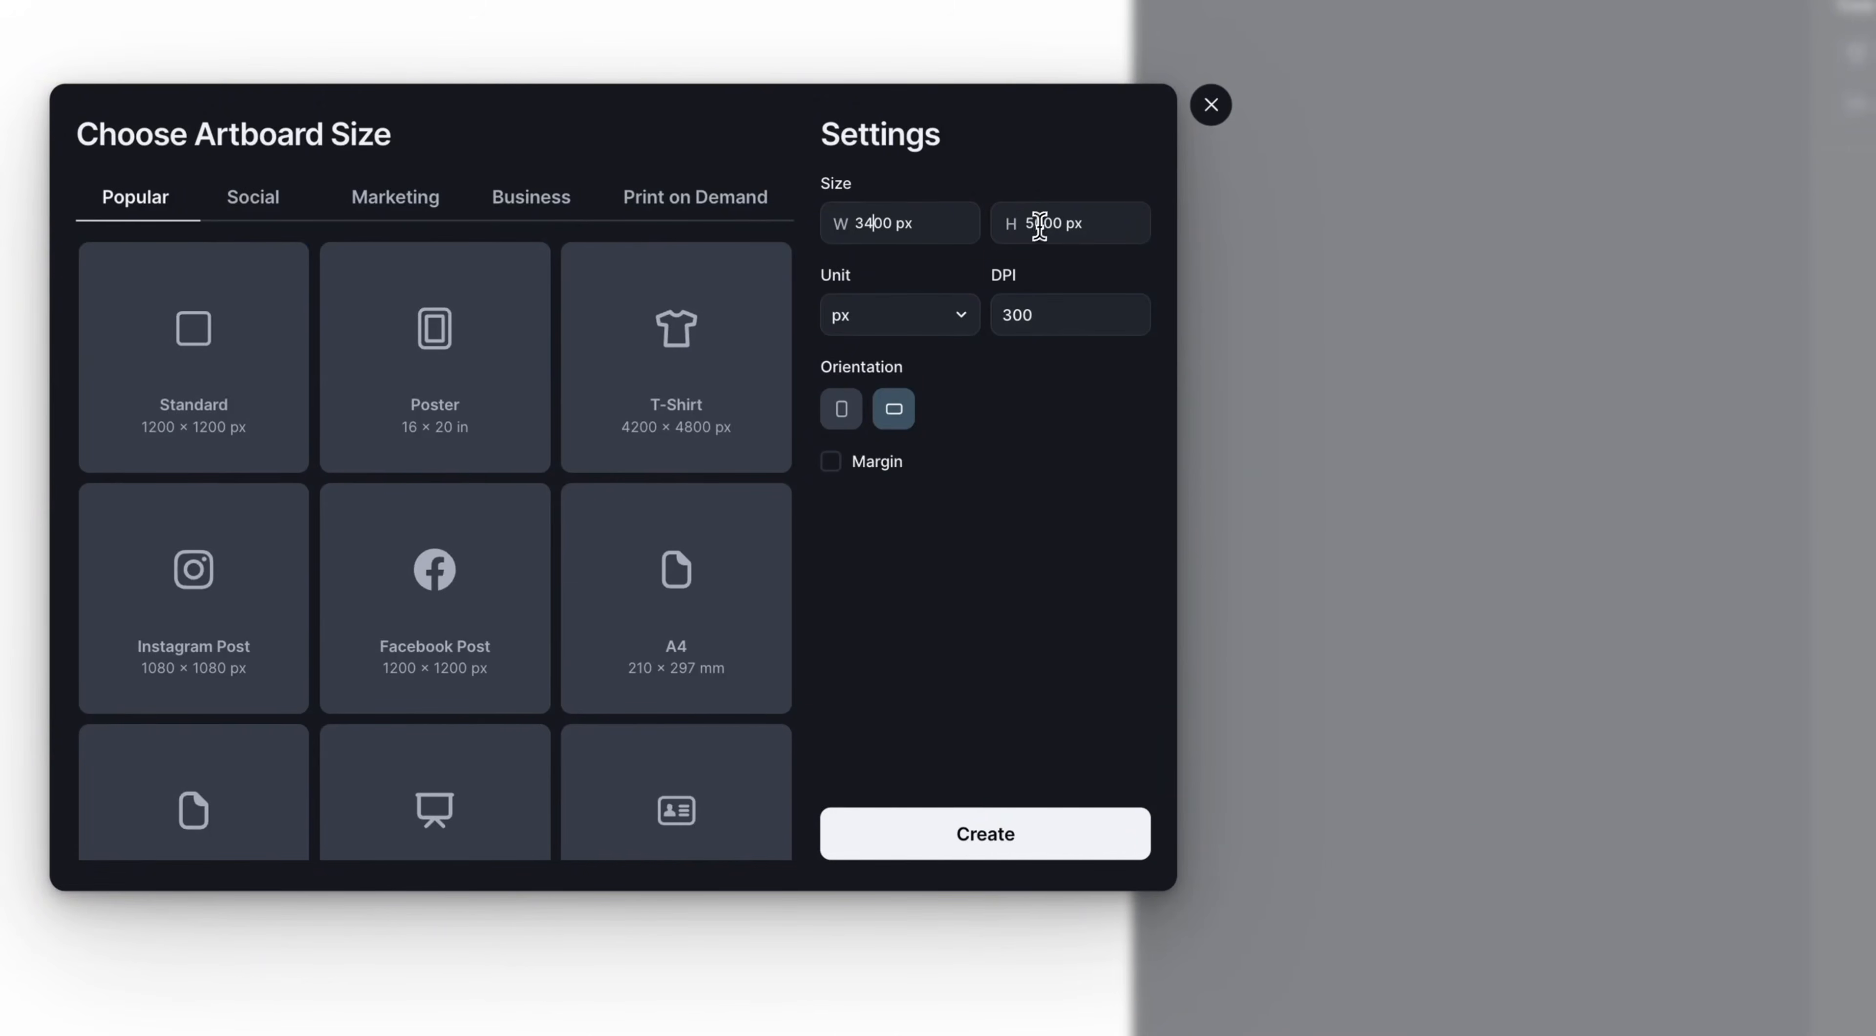
pyautogui.click(1027, 223)
pyautogui.write('3')
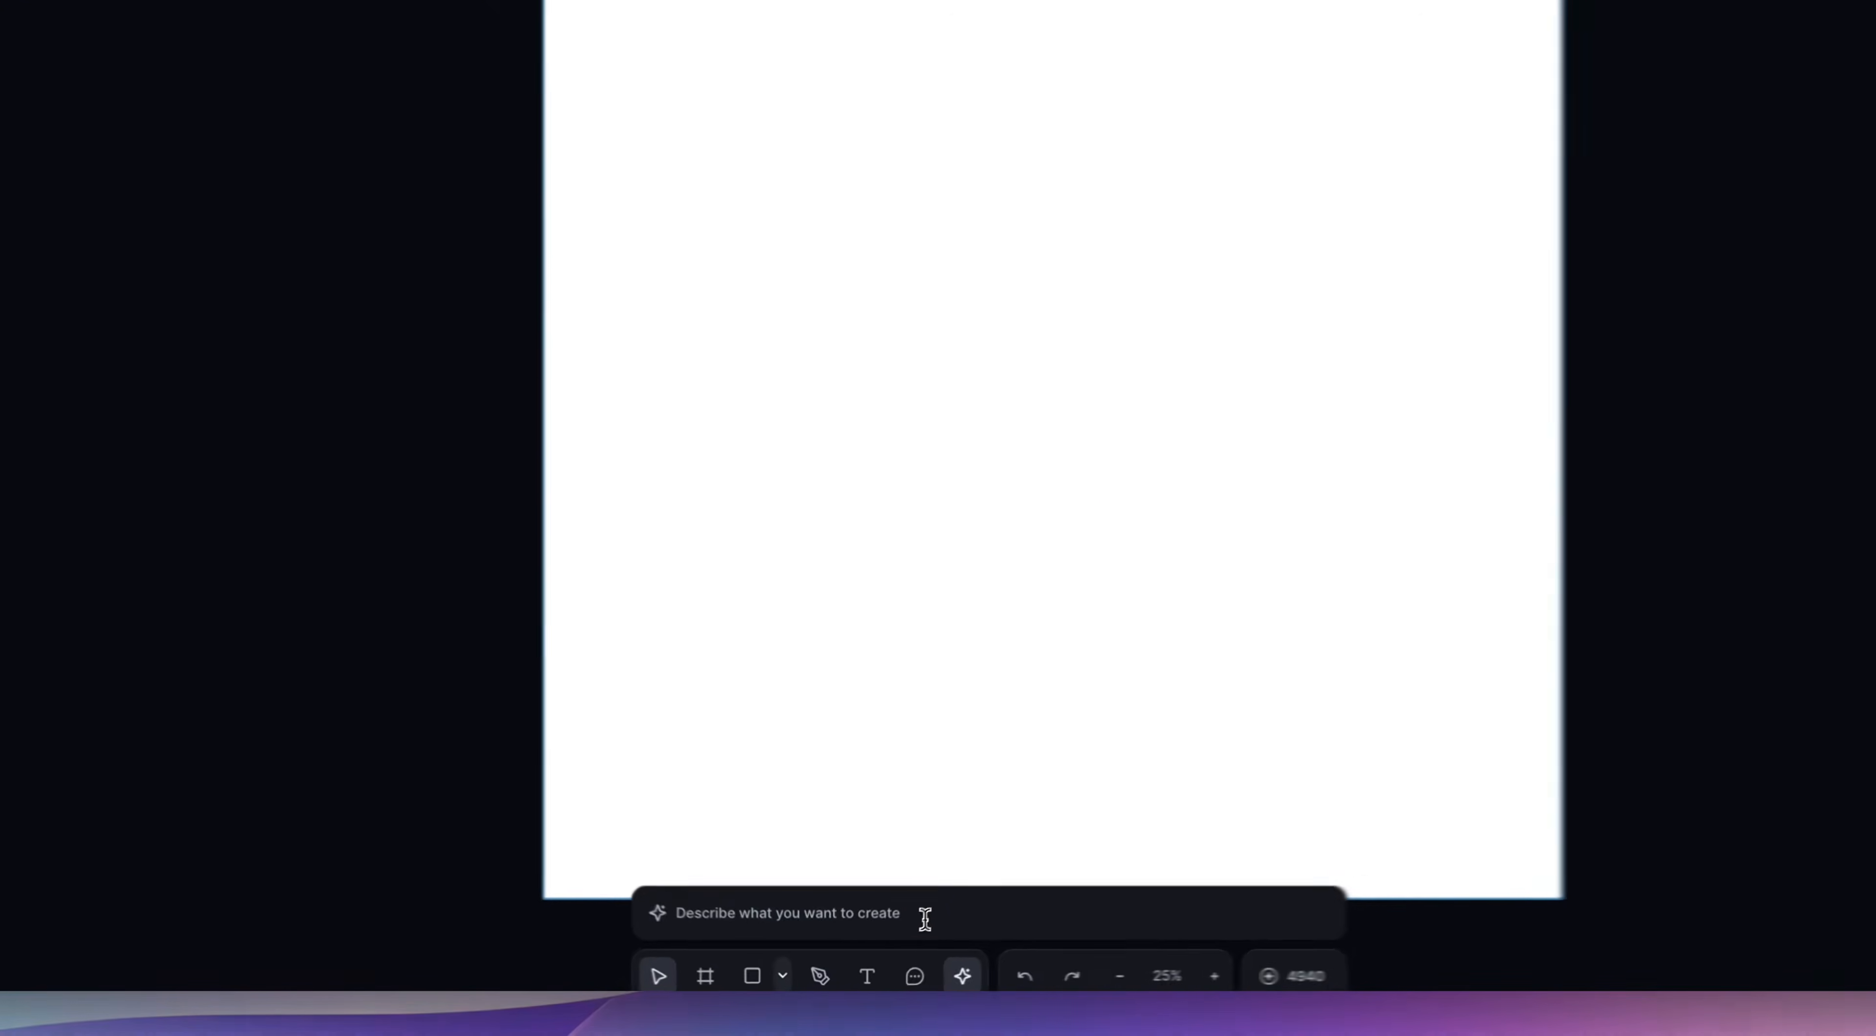
# Step: Open the AI image generator's prompt and look through the available Pattern styles
pyautogui.click(892, 940)
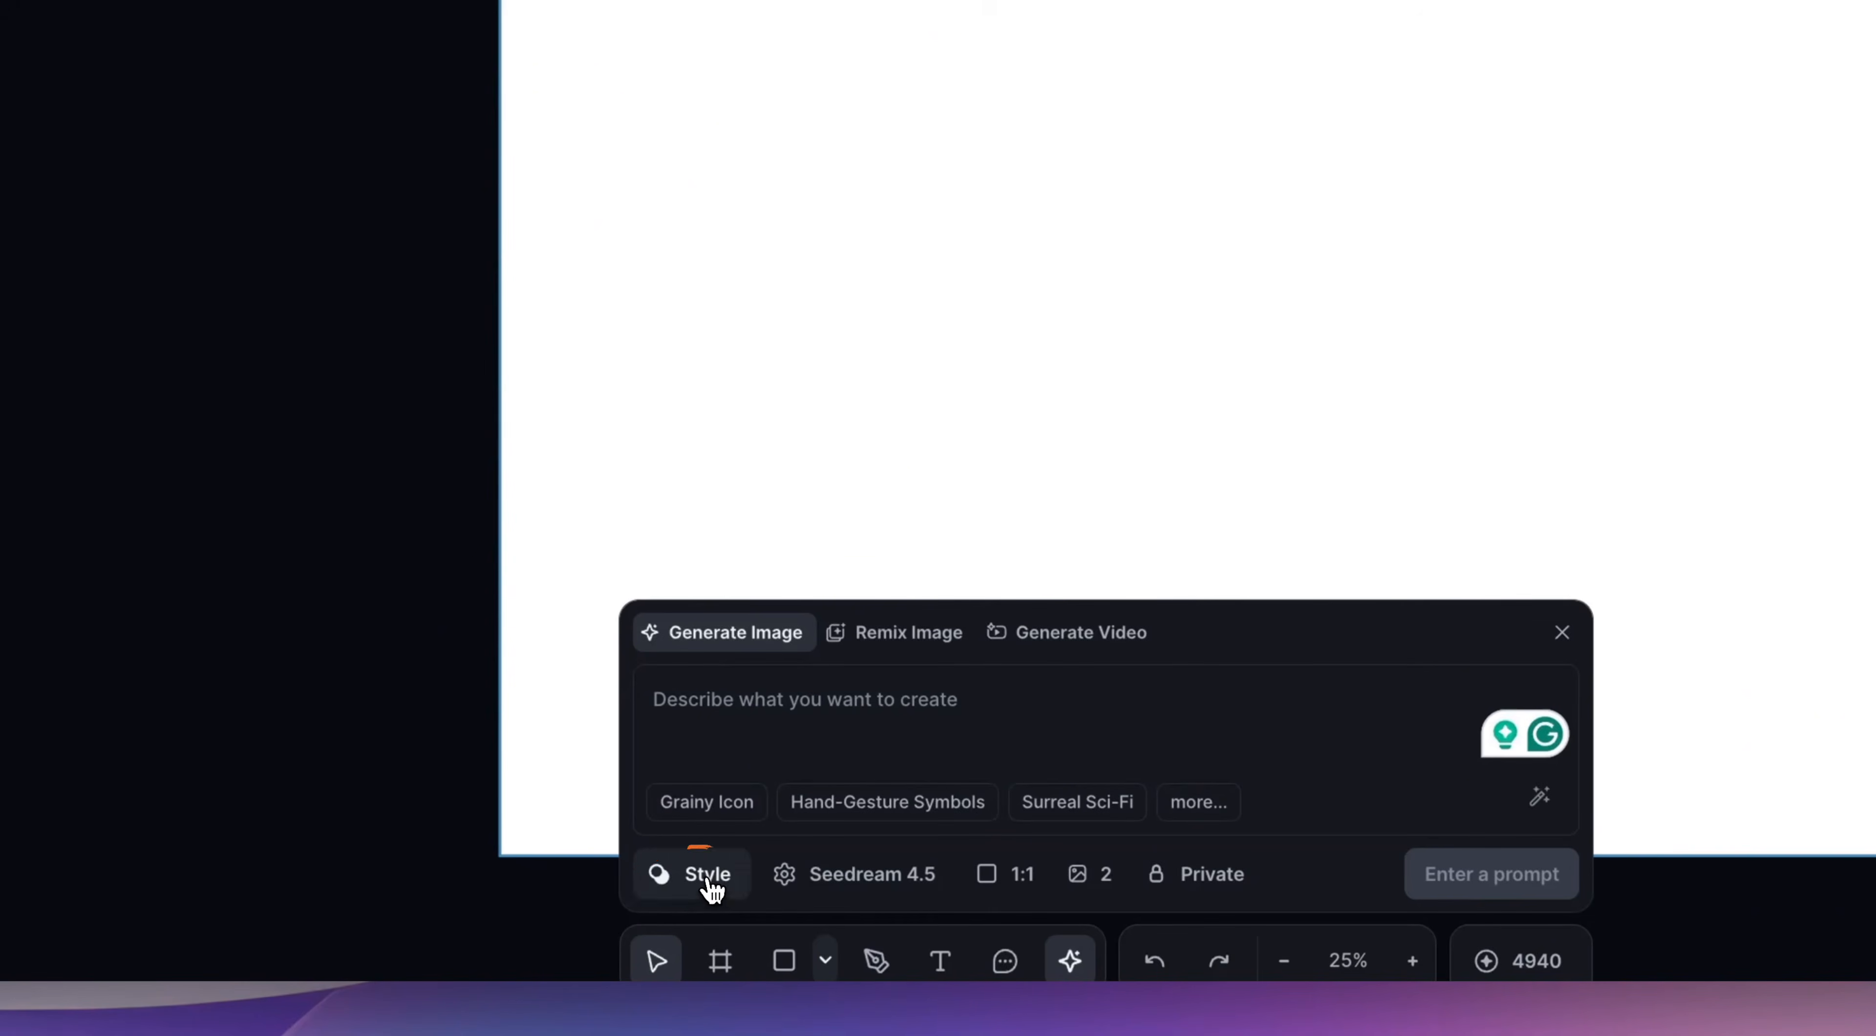
pyautogui.click(711, 885)
pyautogui.click(583, 22)
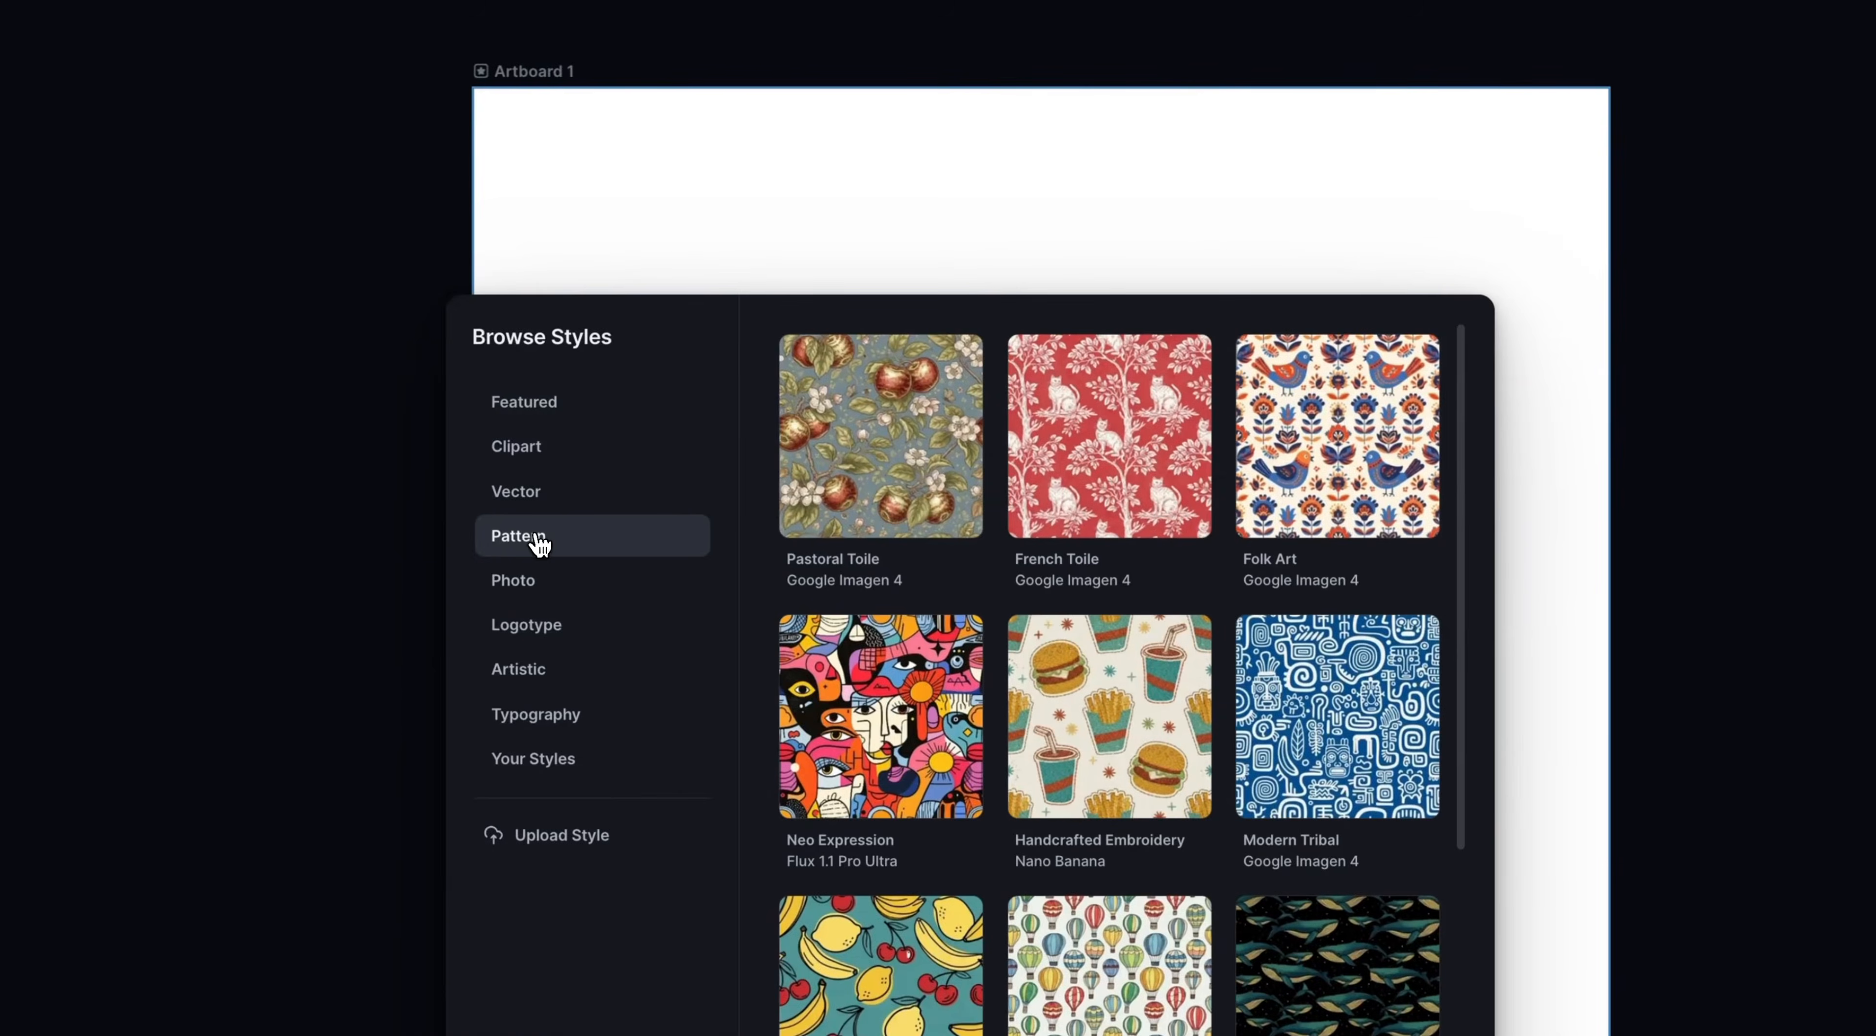
pyautogui.scroll(-3, 991, 474)
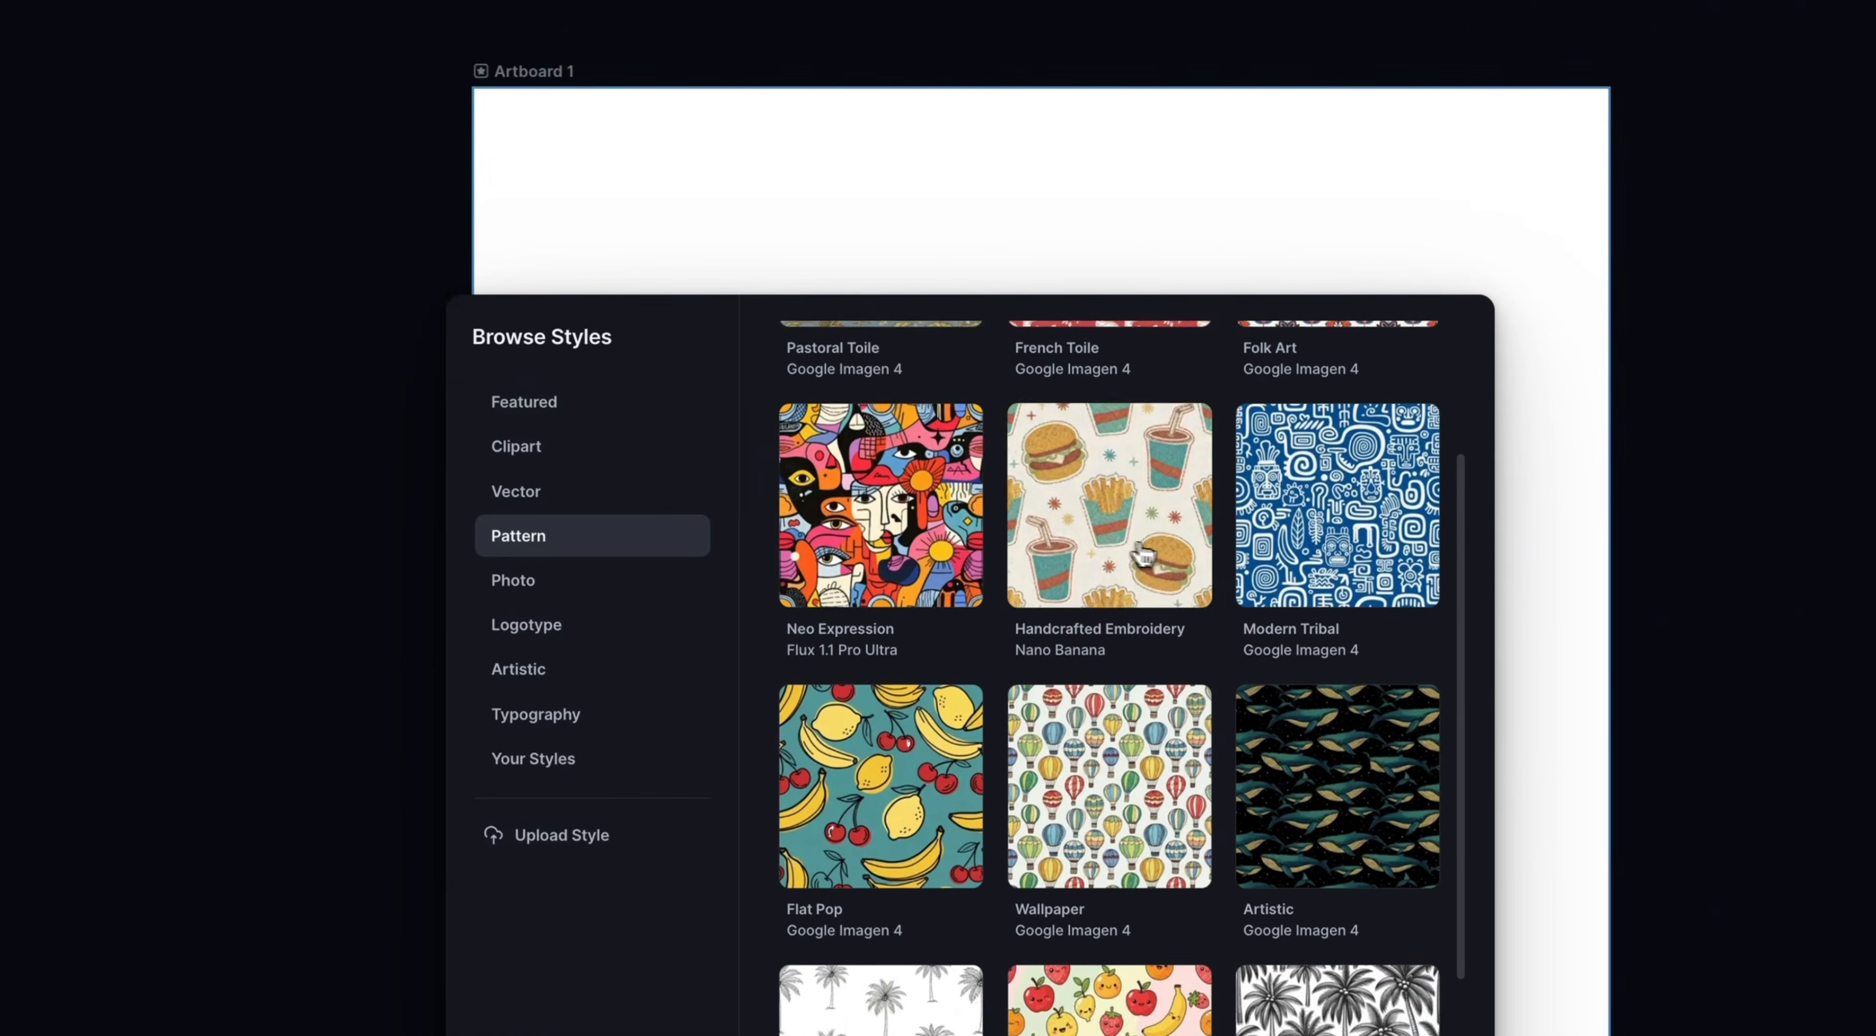
pyautogui.scroll(-5, 1142, 556)
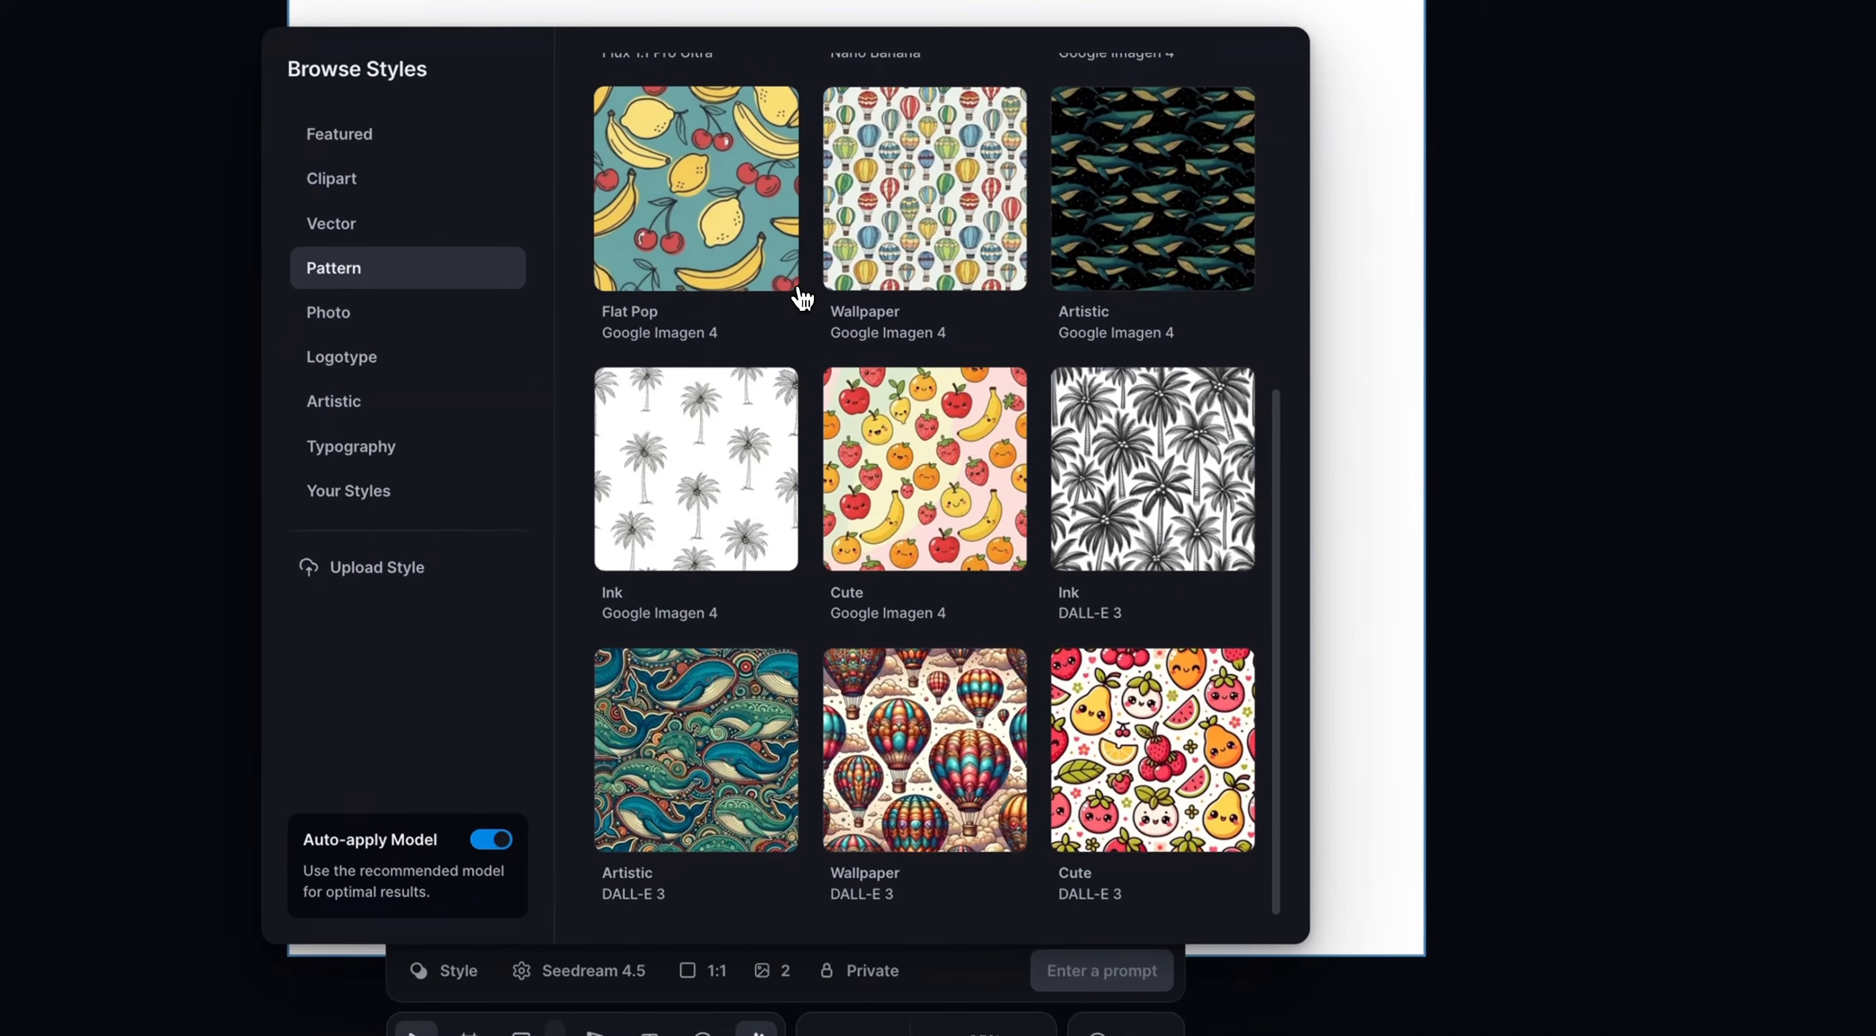
pyautogui.scroll(7, 987, 559)
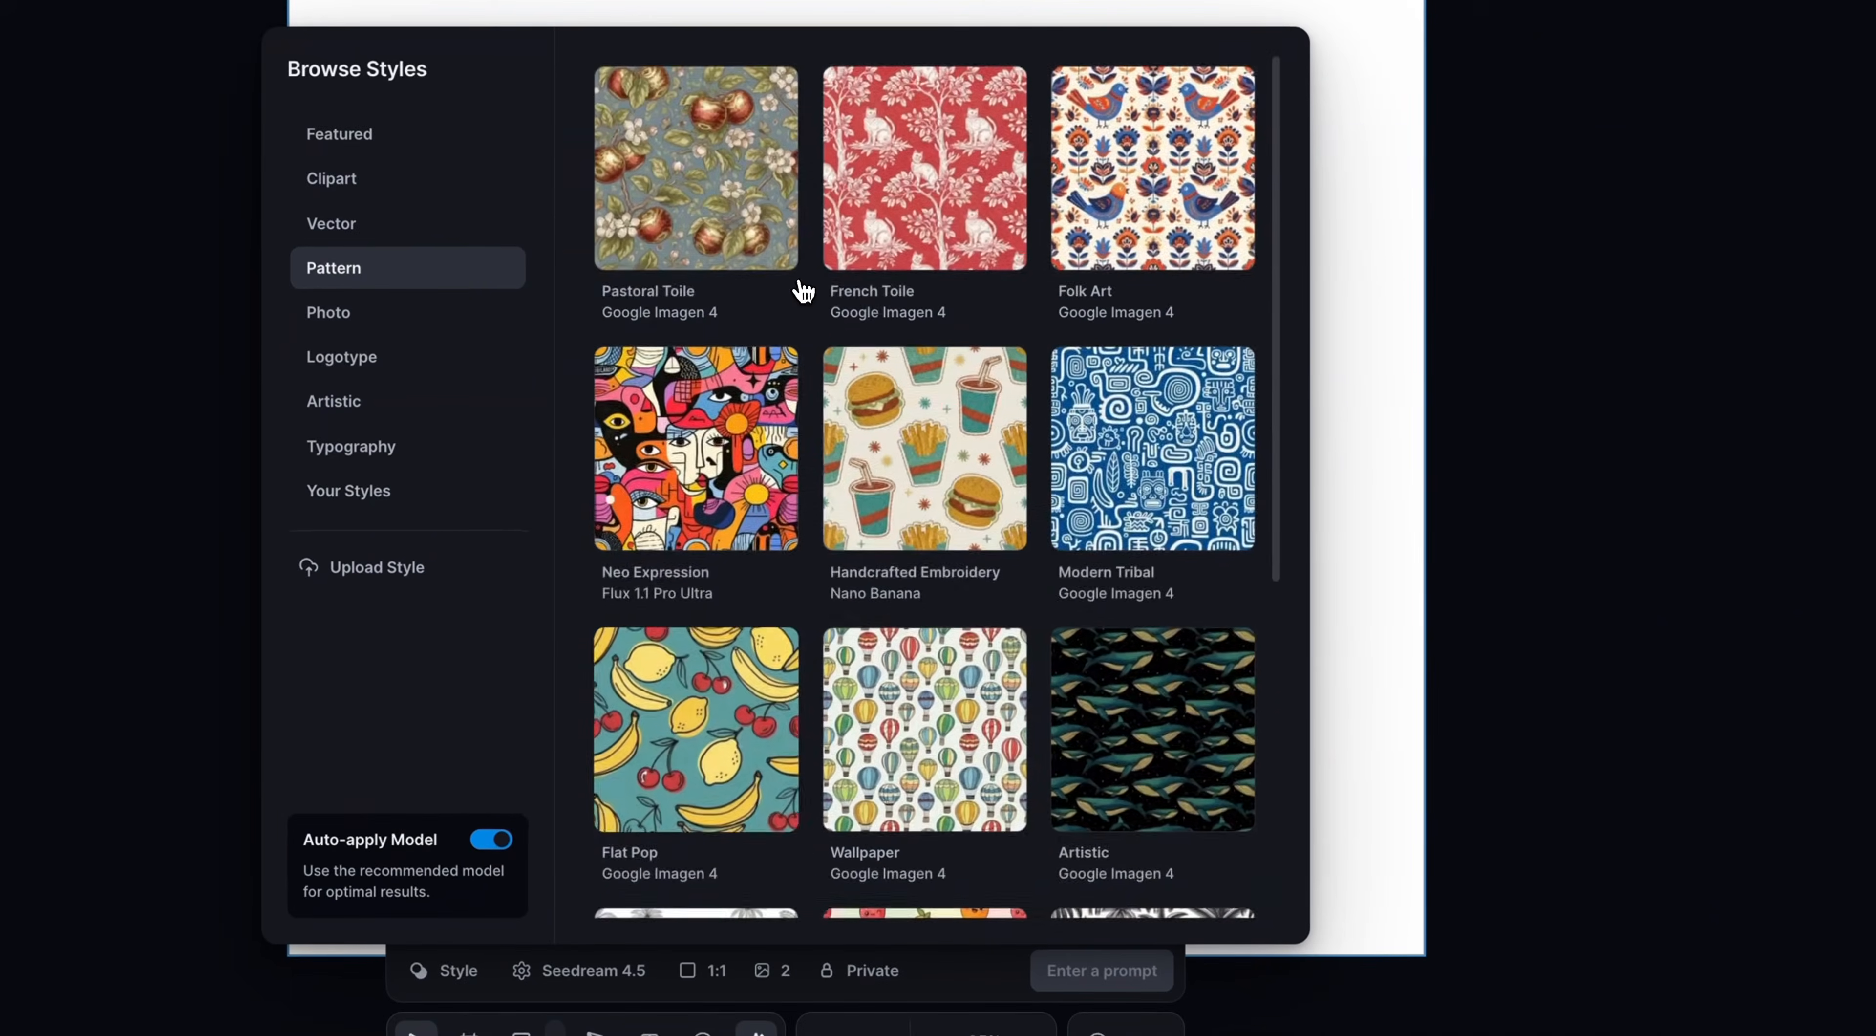
pyautogui.click(980, 993)
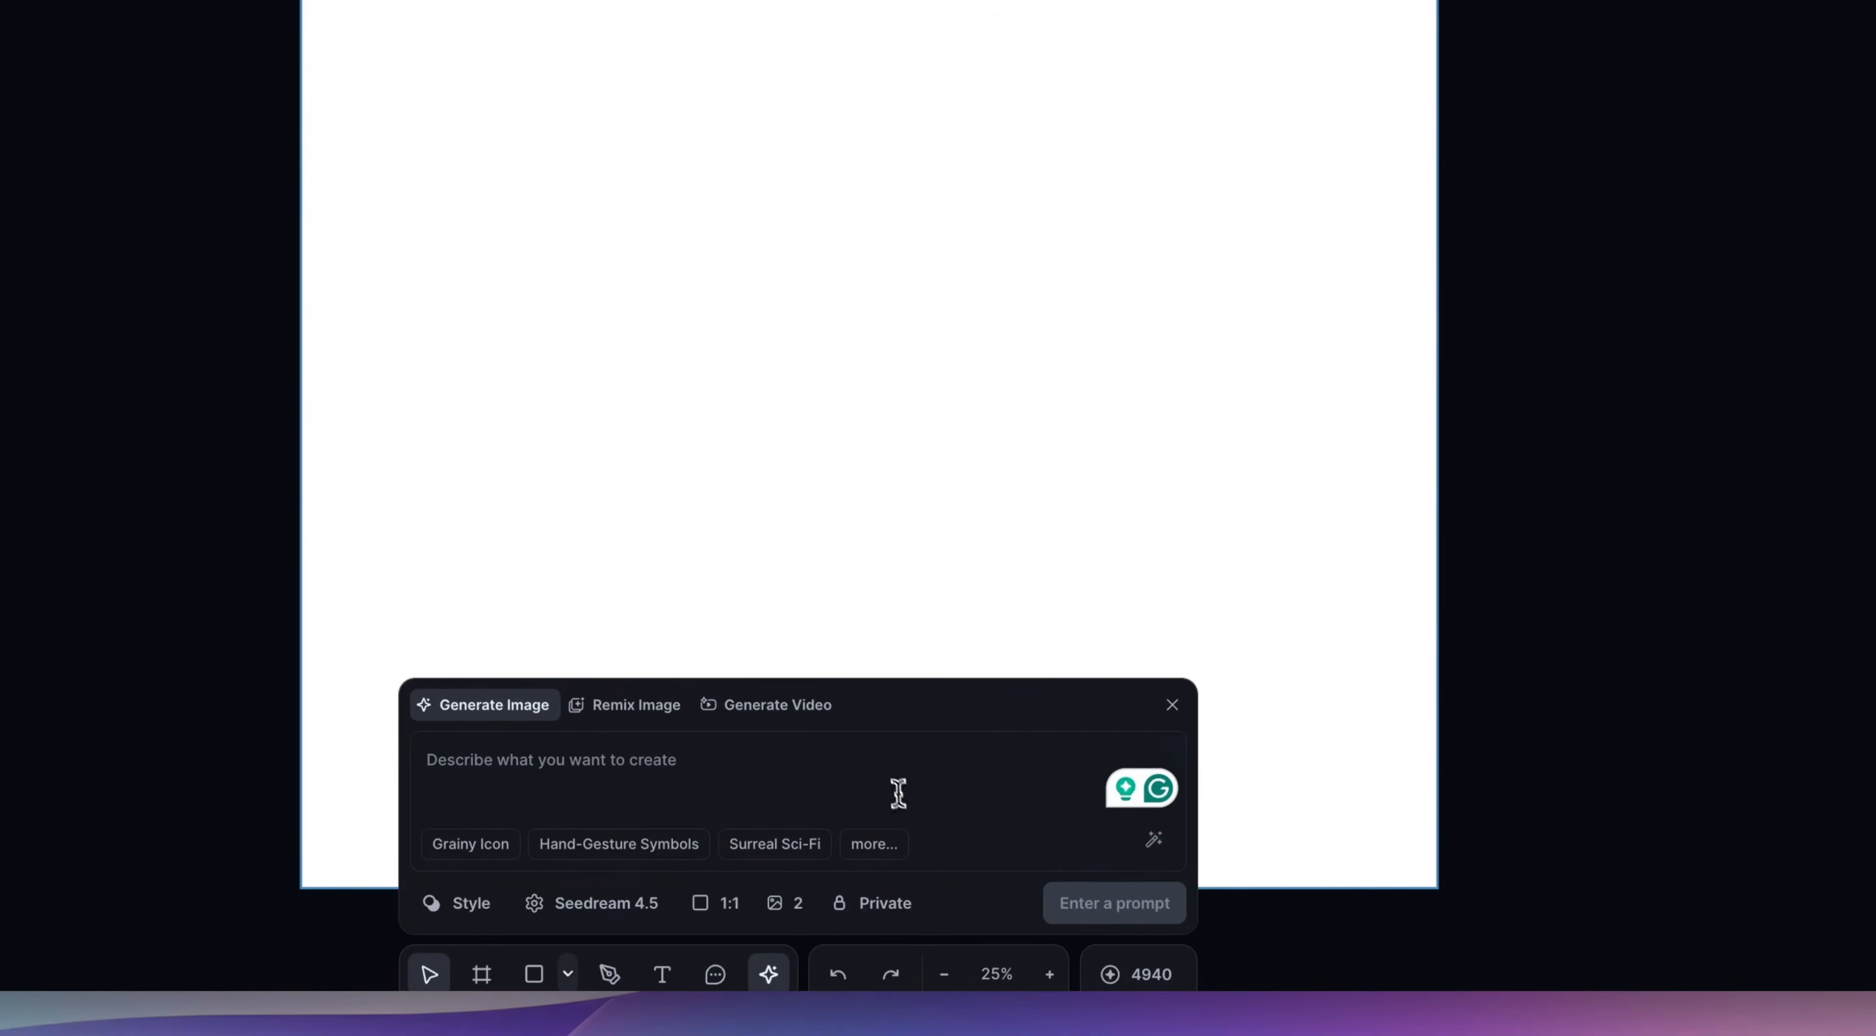
pyautogui.click(894, 786)
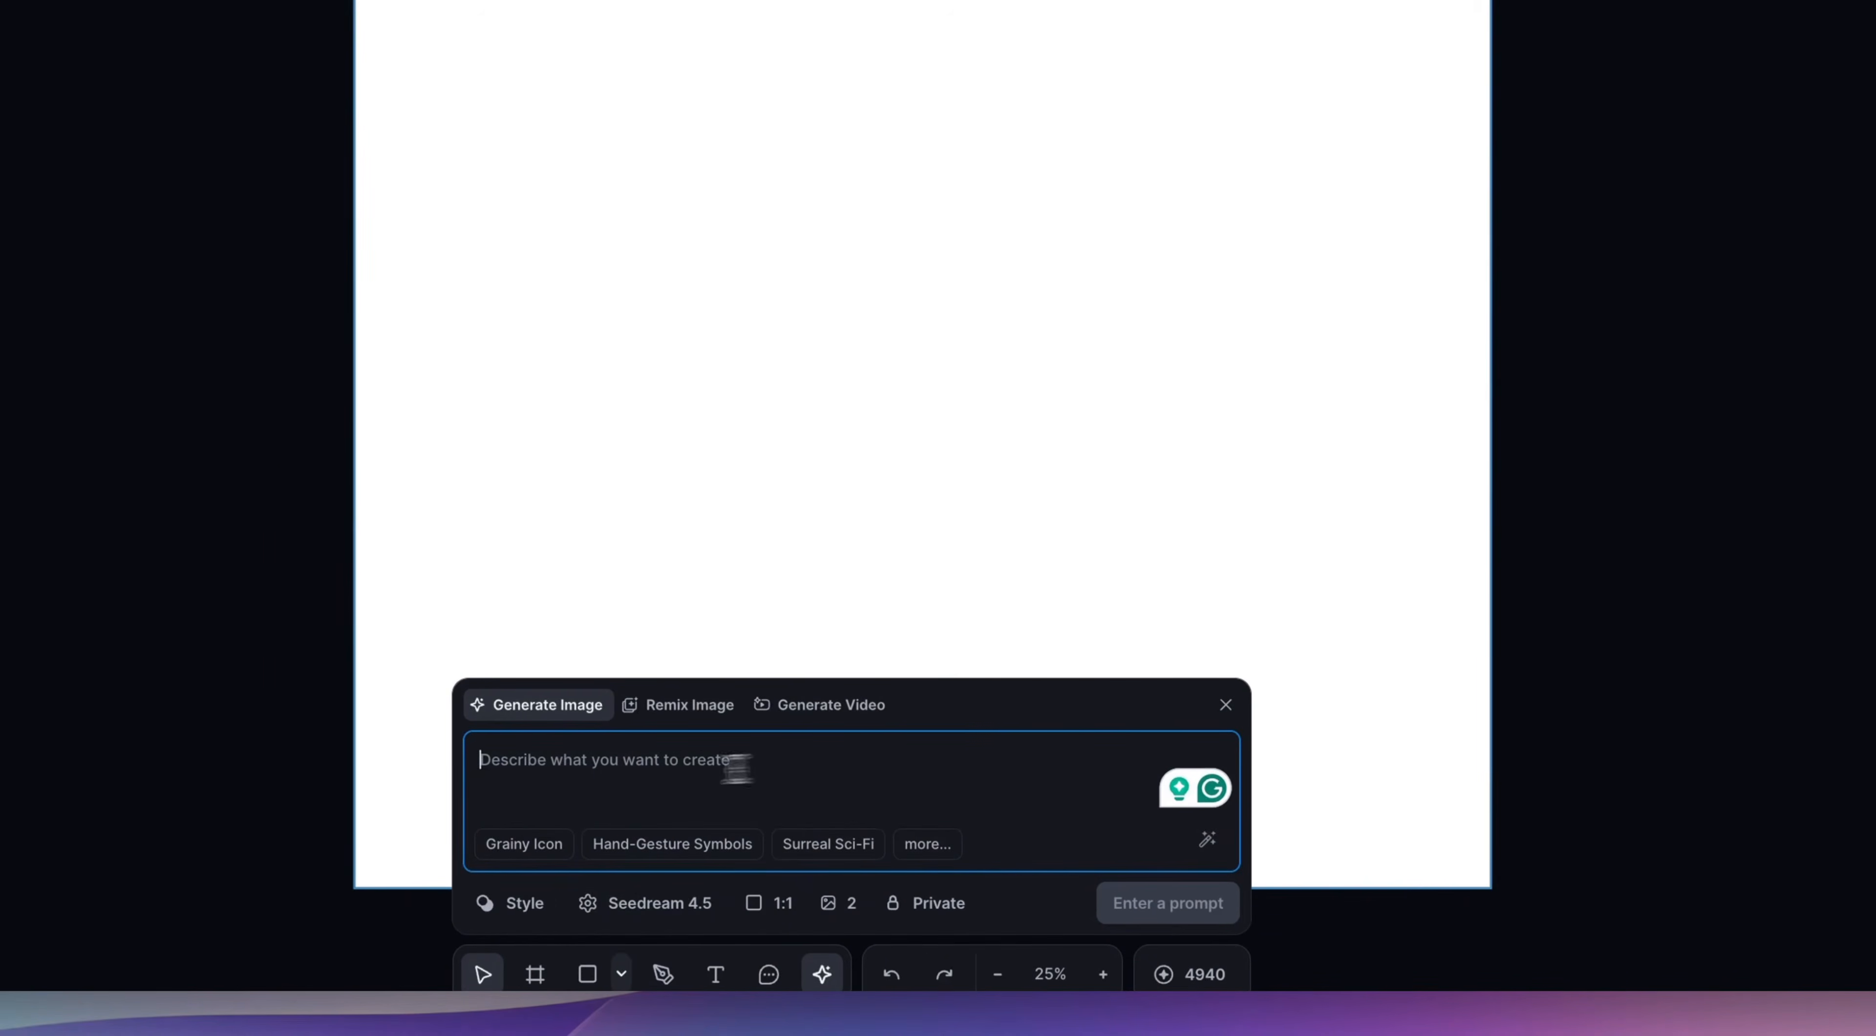
# Step: Review the image generation models with their token costs and check the AI token balance, keeping Seedream 4.5
pyautogui.click(645, 907)
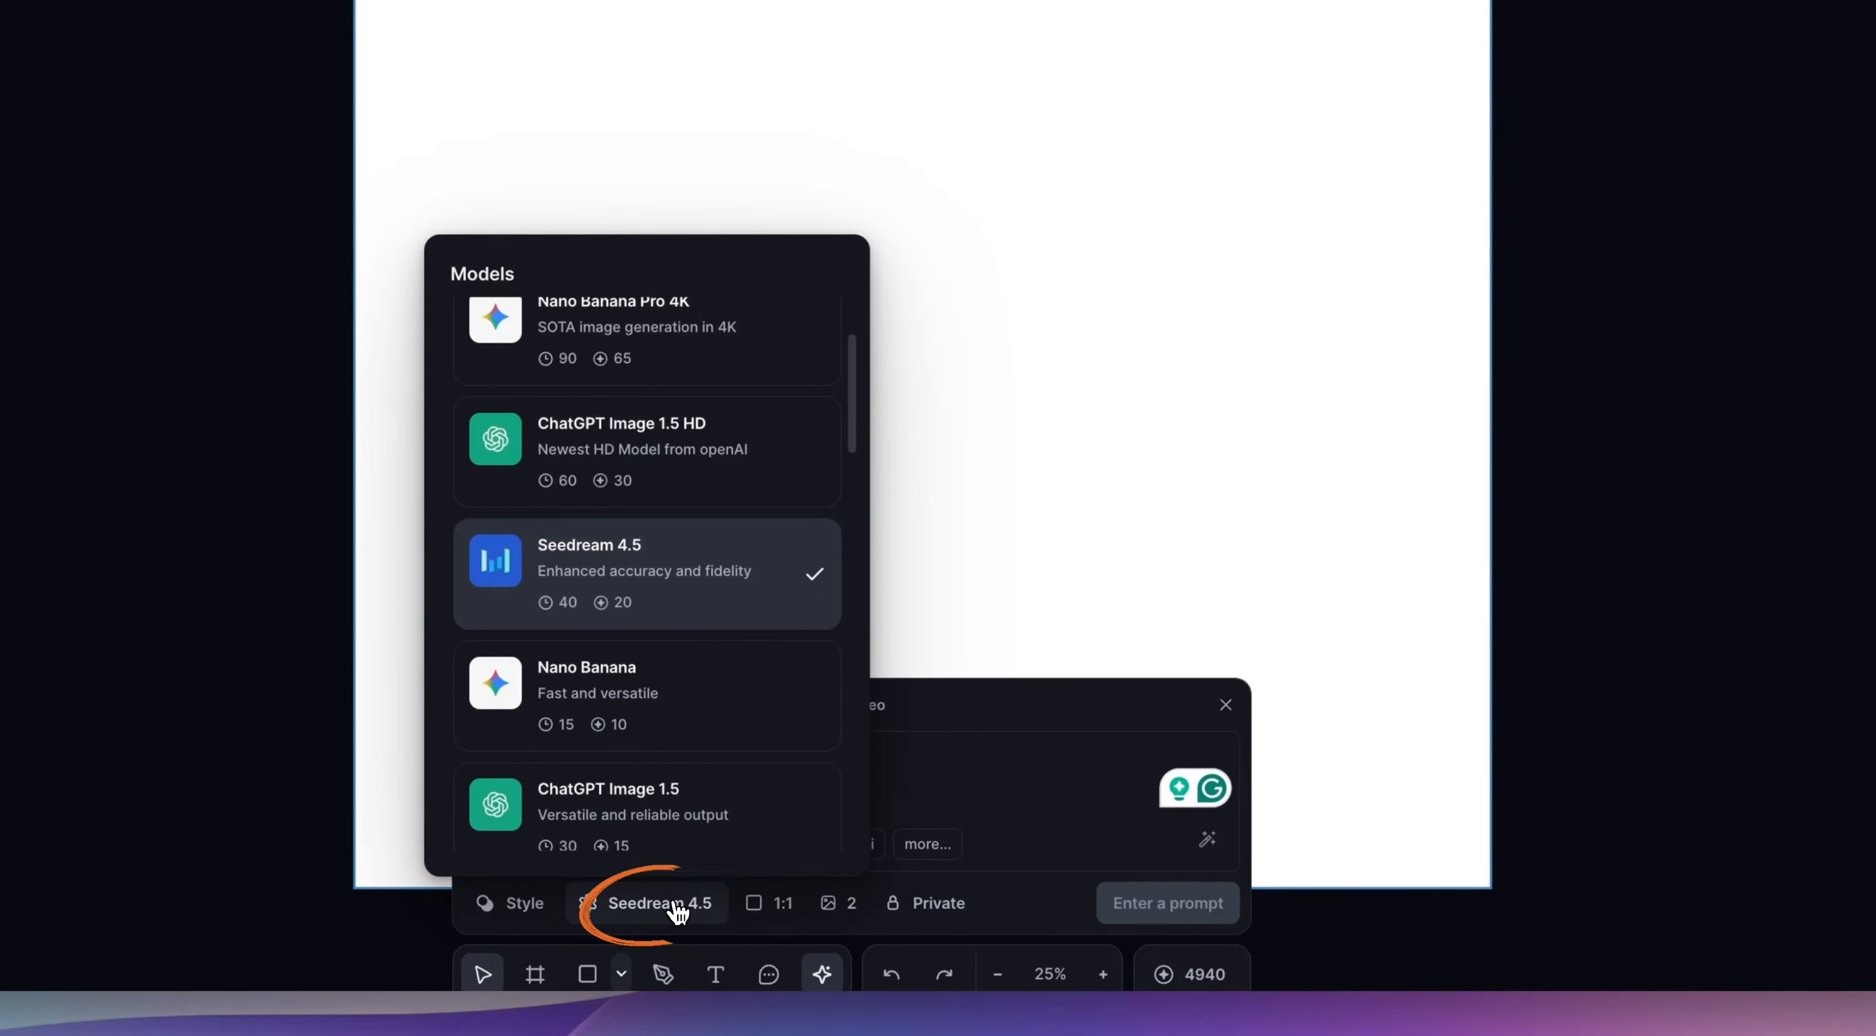
pyautogui.scroll(2, 696, 850)
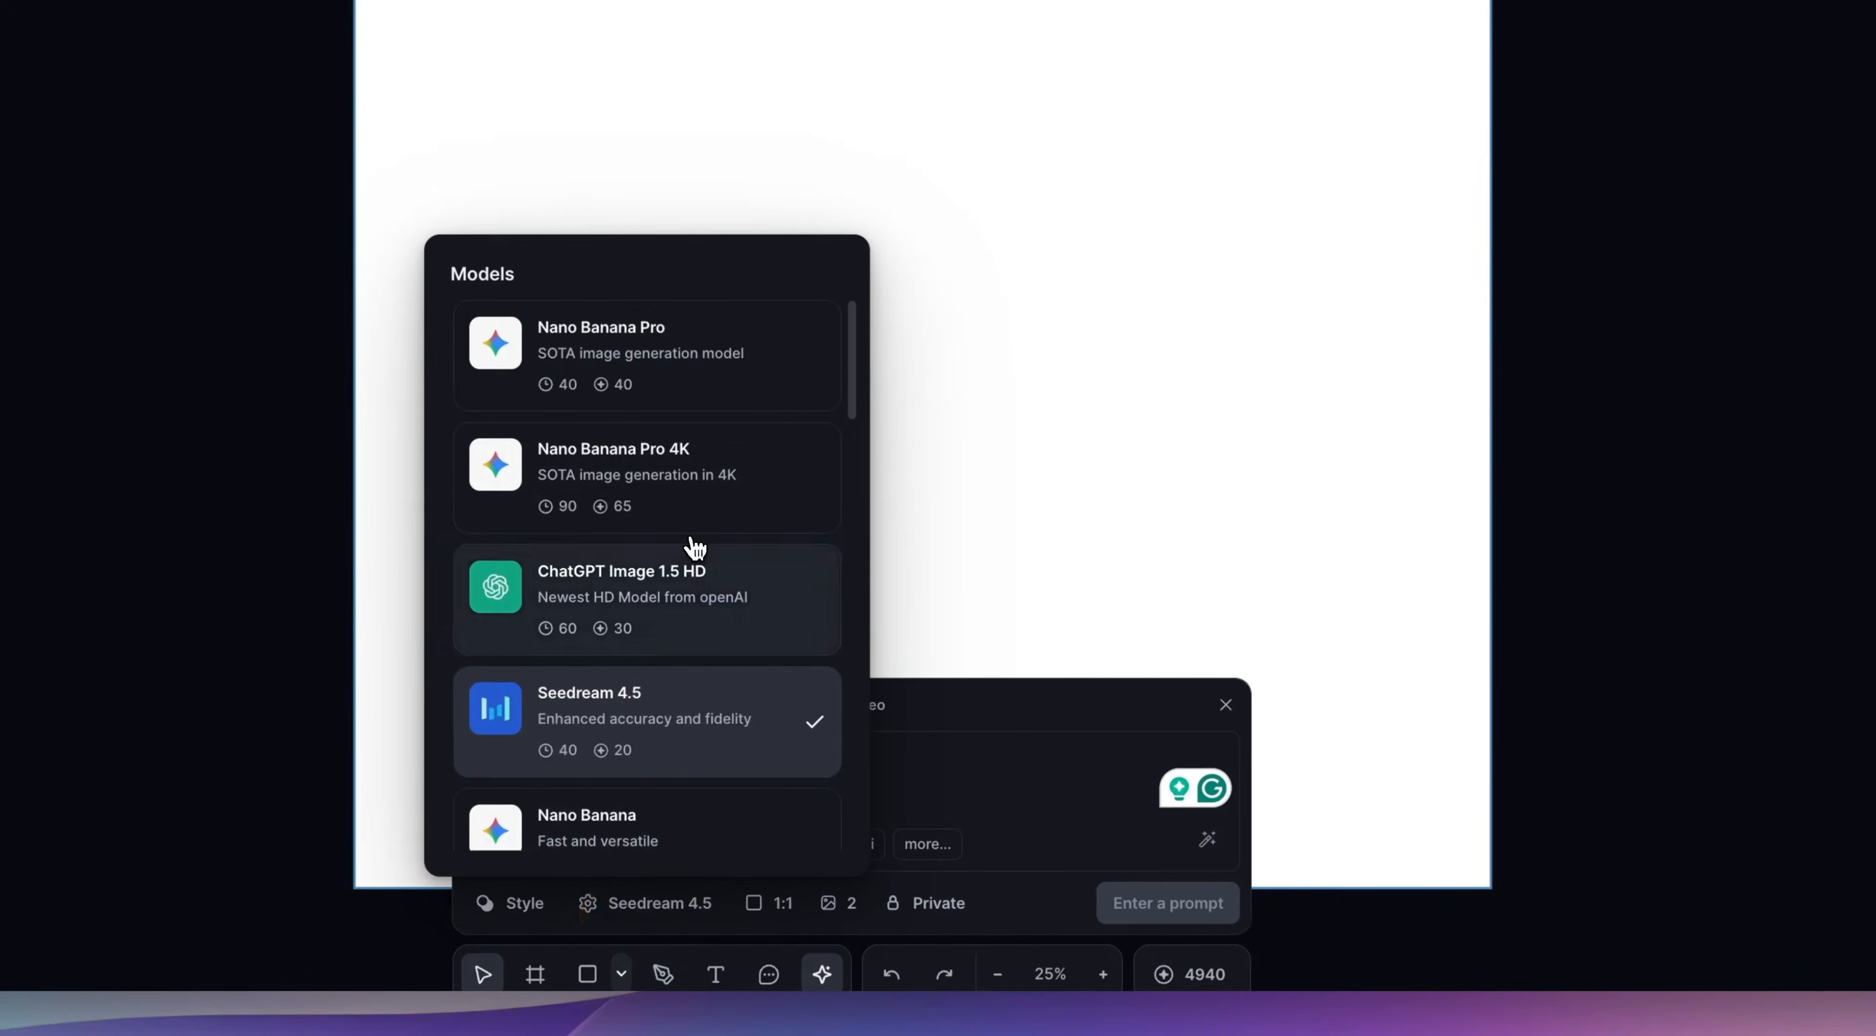
pyautogui.scroll(-2, 615, 634)
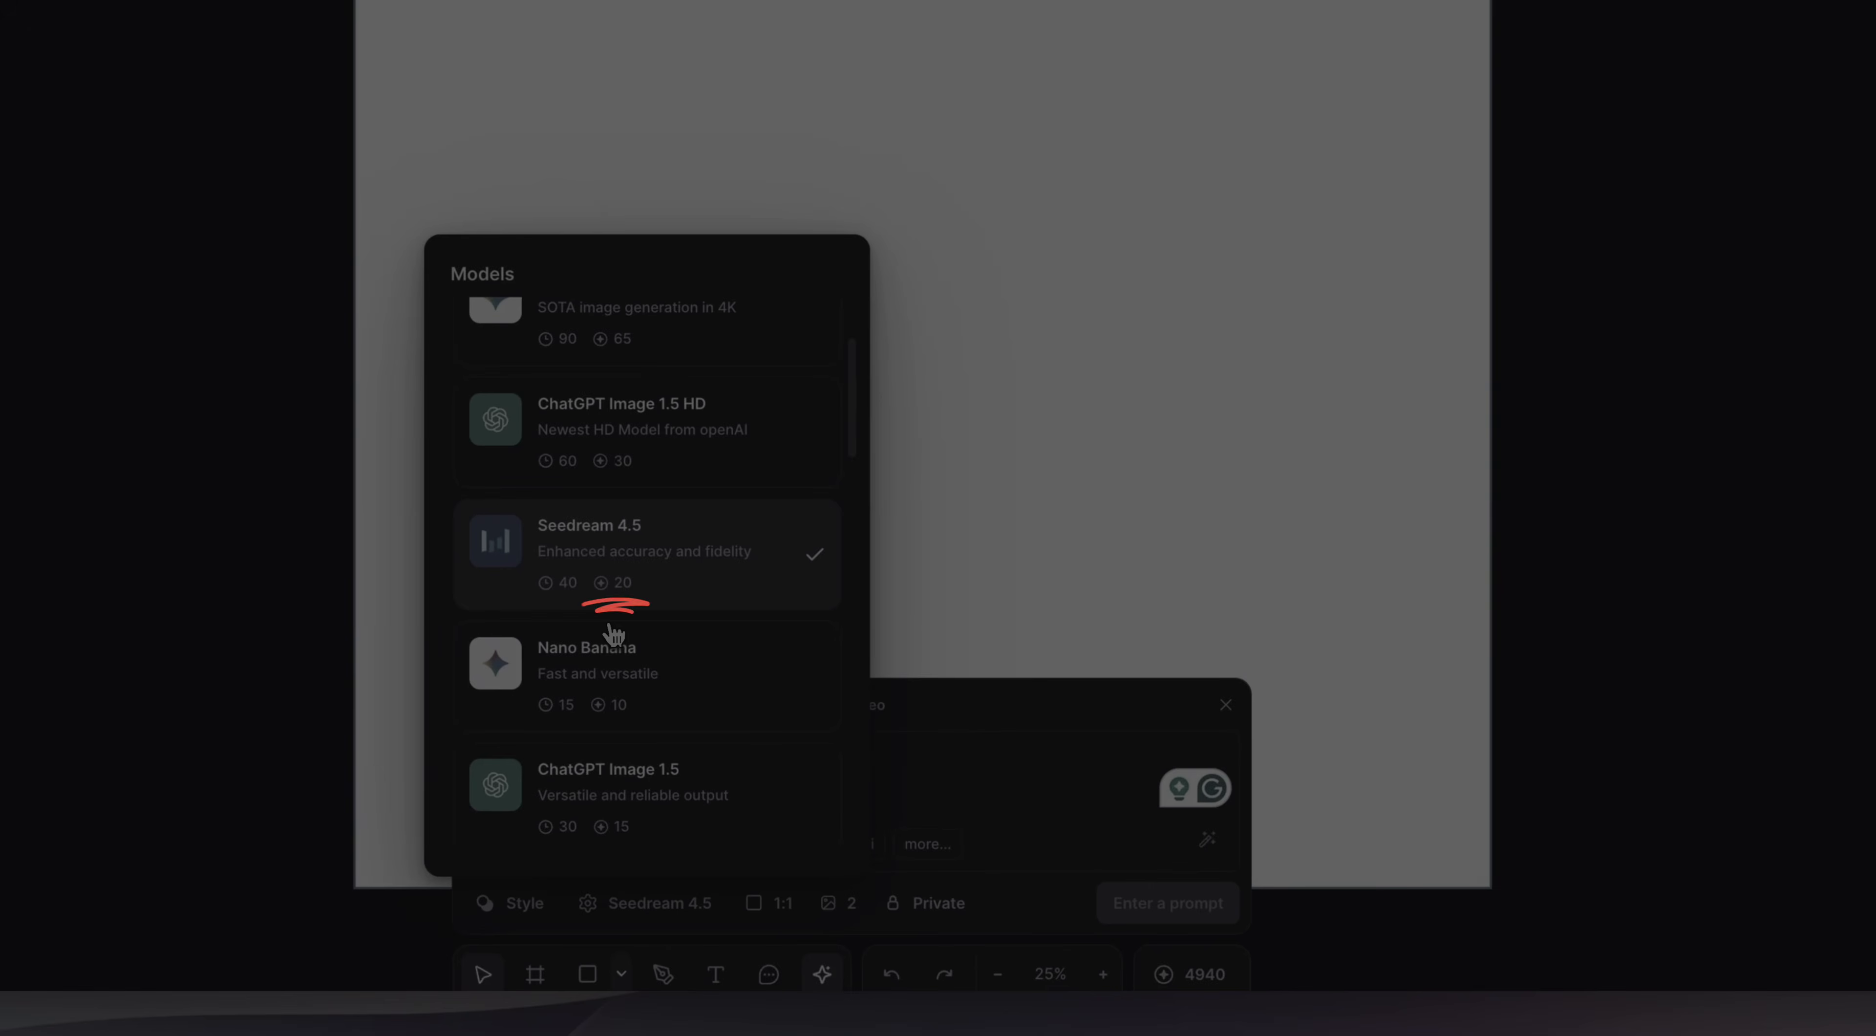
pyautogui.scroll(-4, 614, 634)
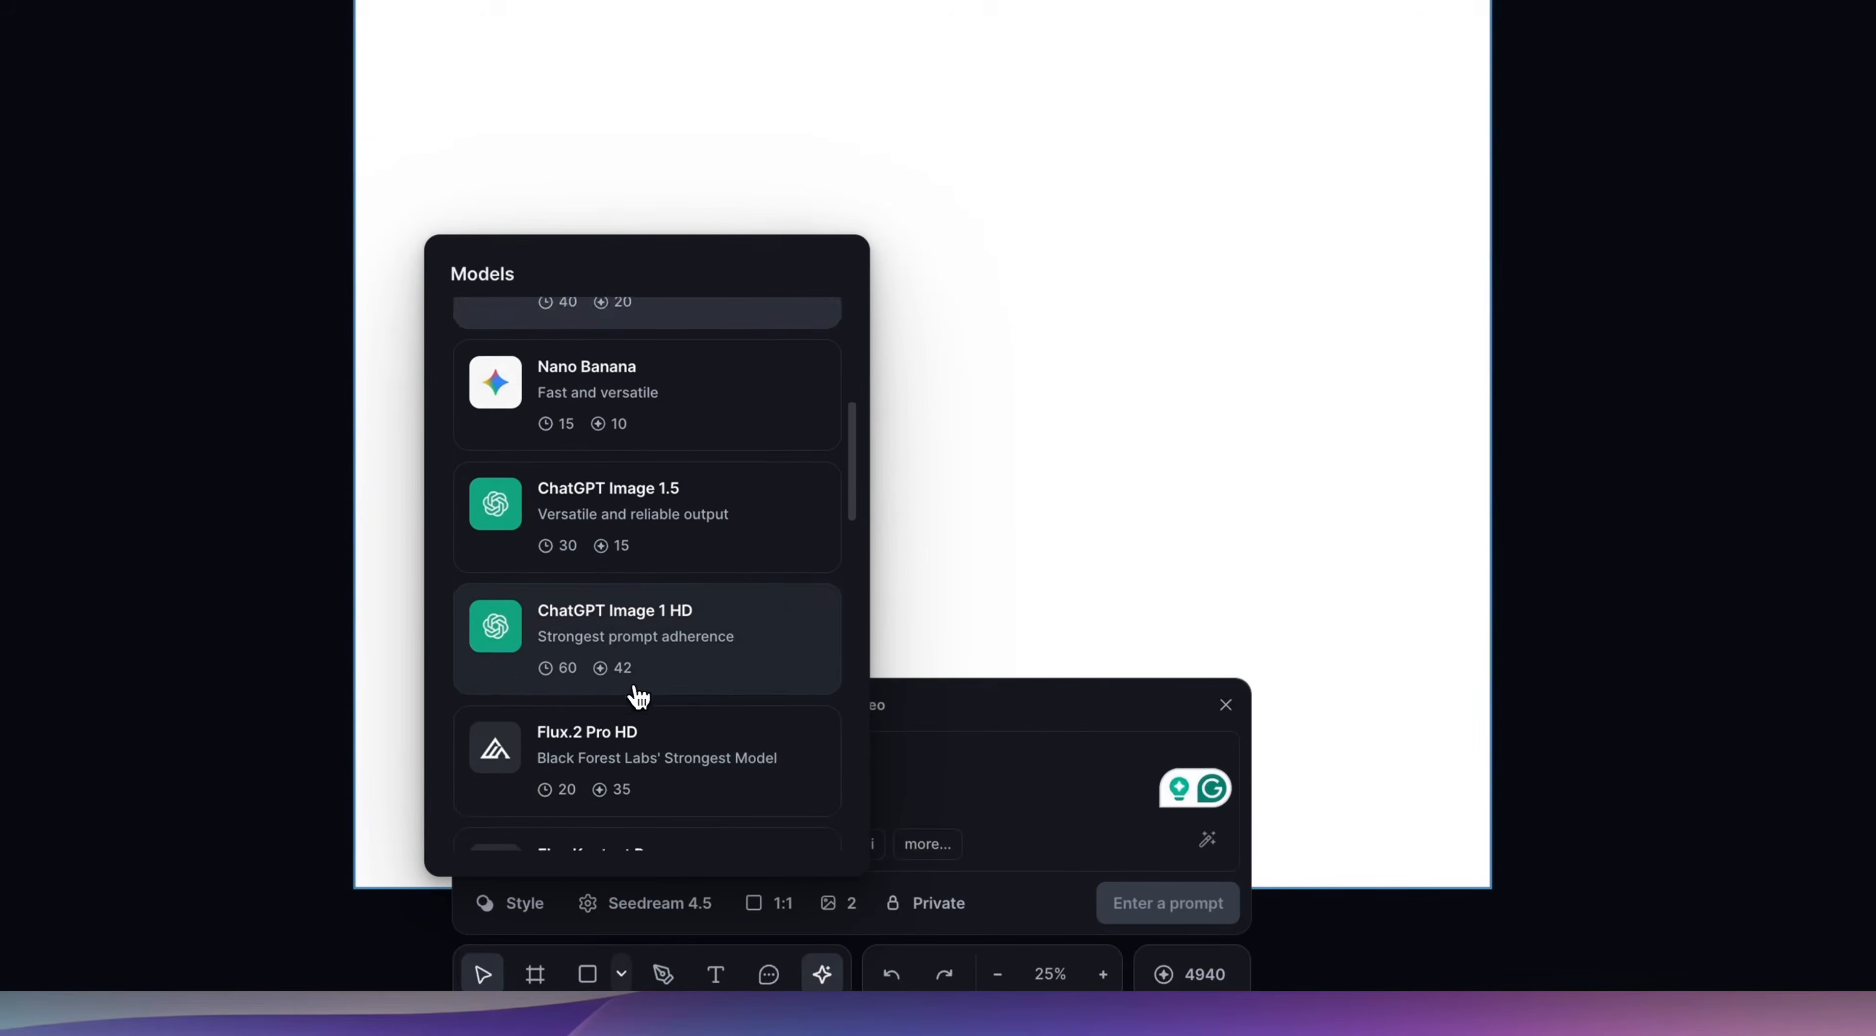
pyautogui.scroll(4, 641, 696)
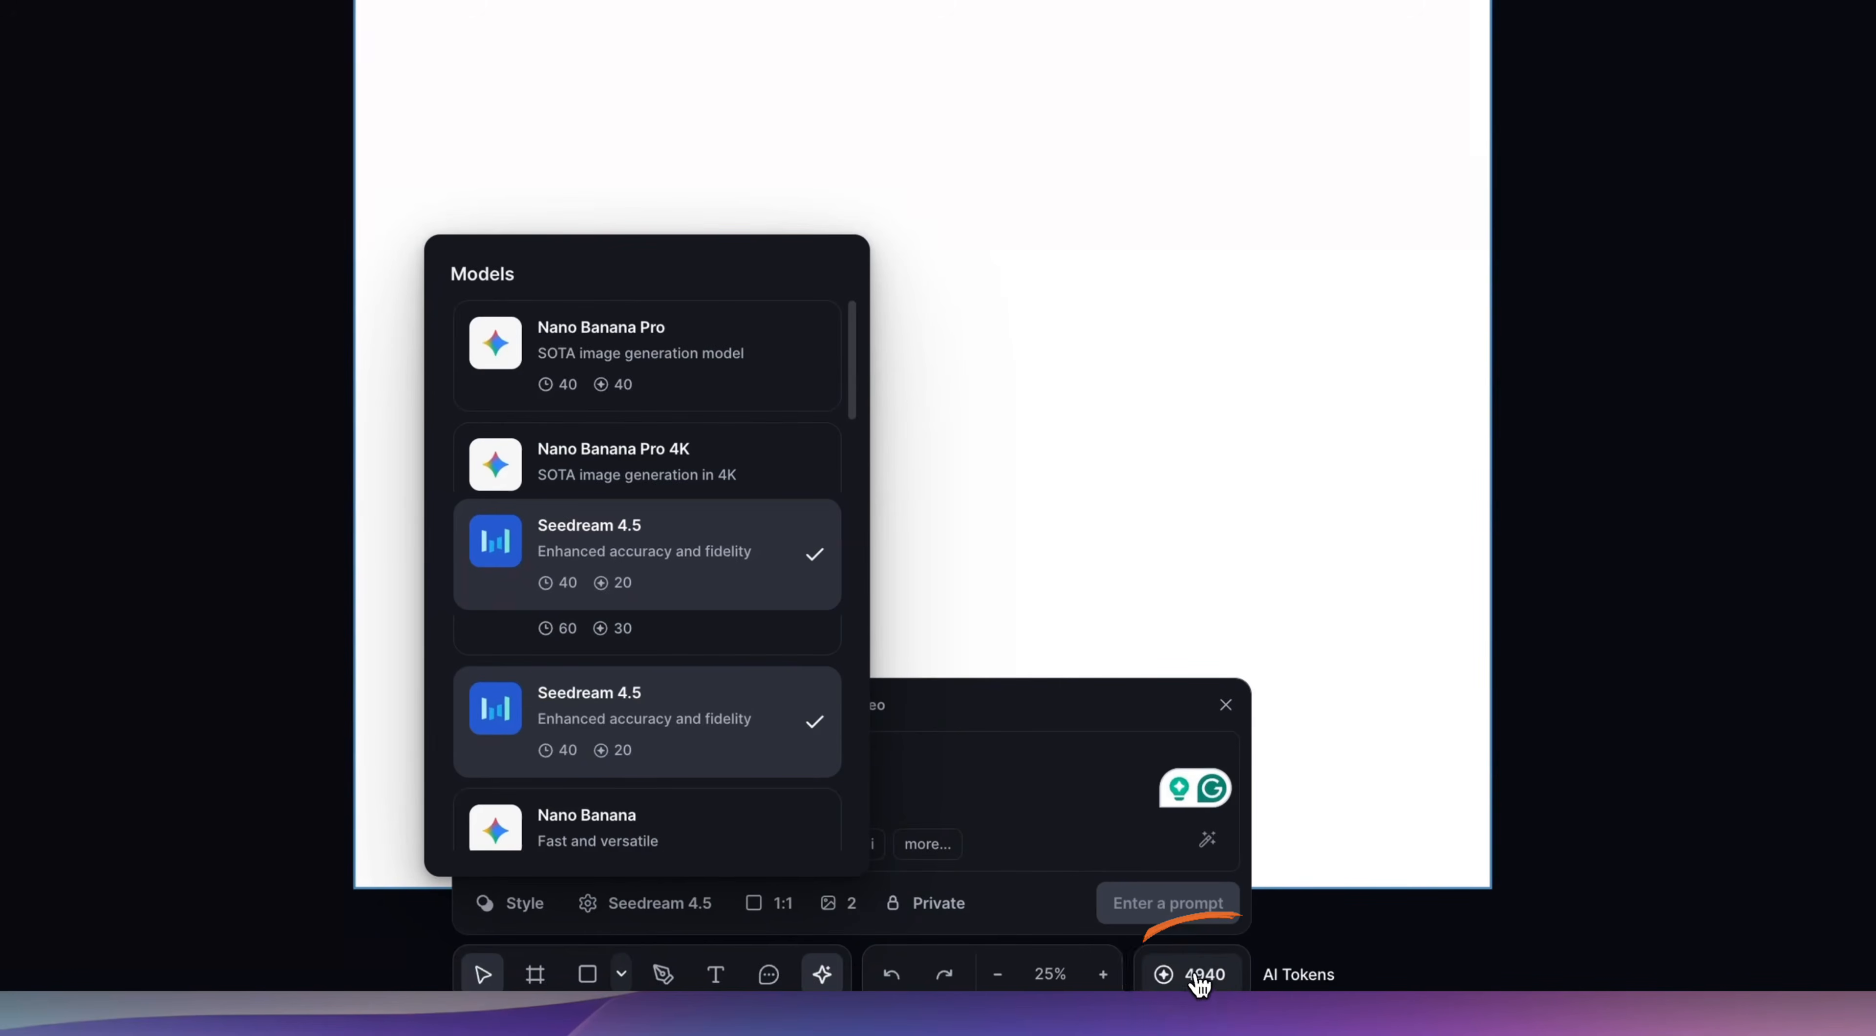
pyautogui.click(1228, 984)
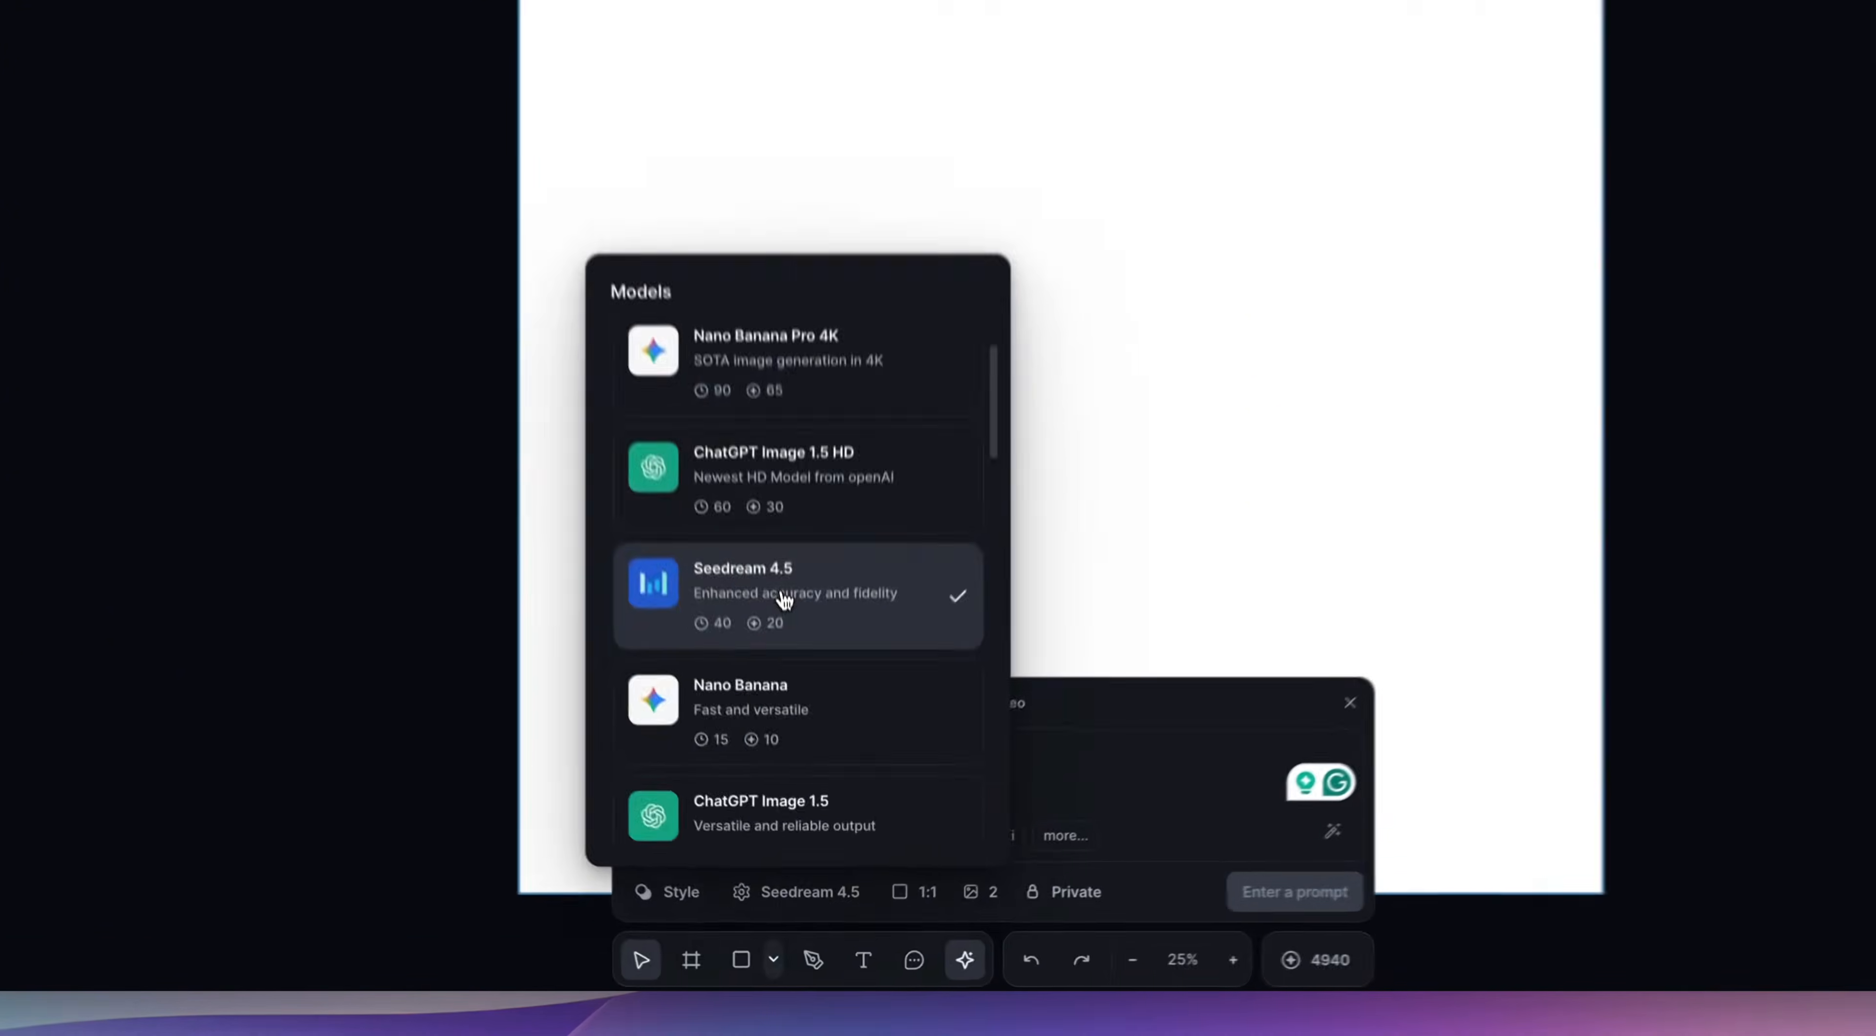
pyautogui.click(806, 751)
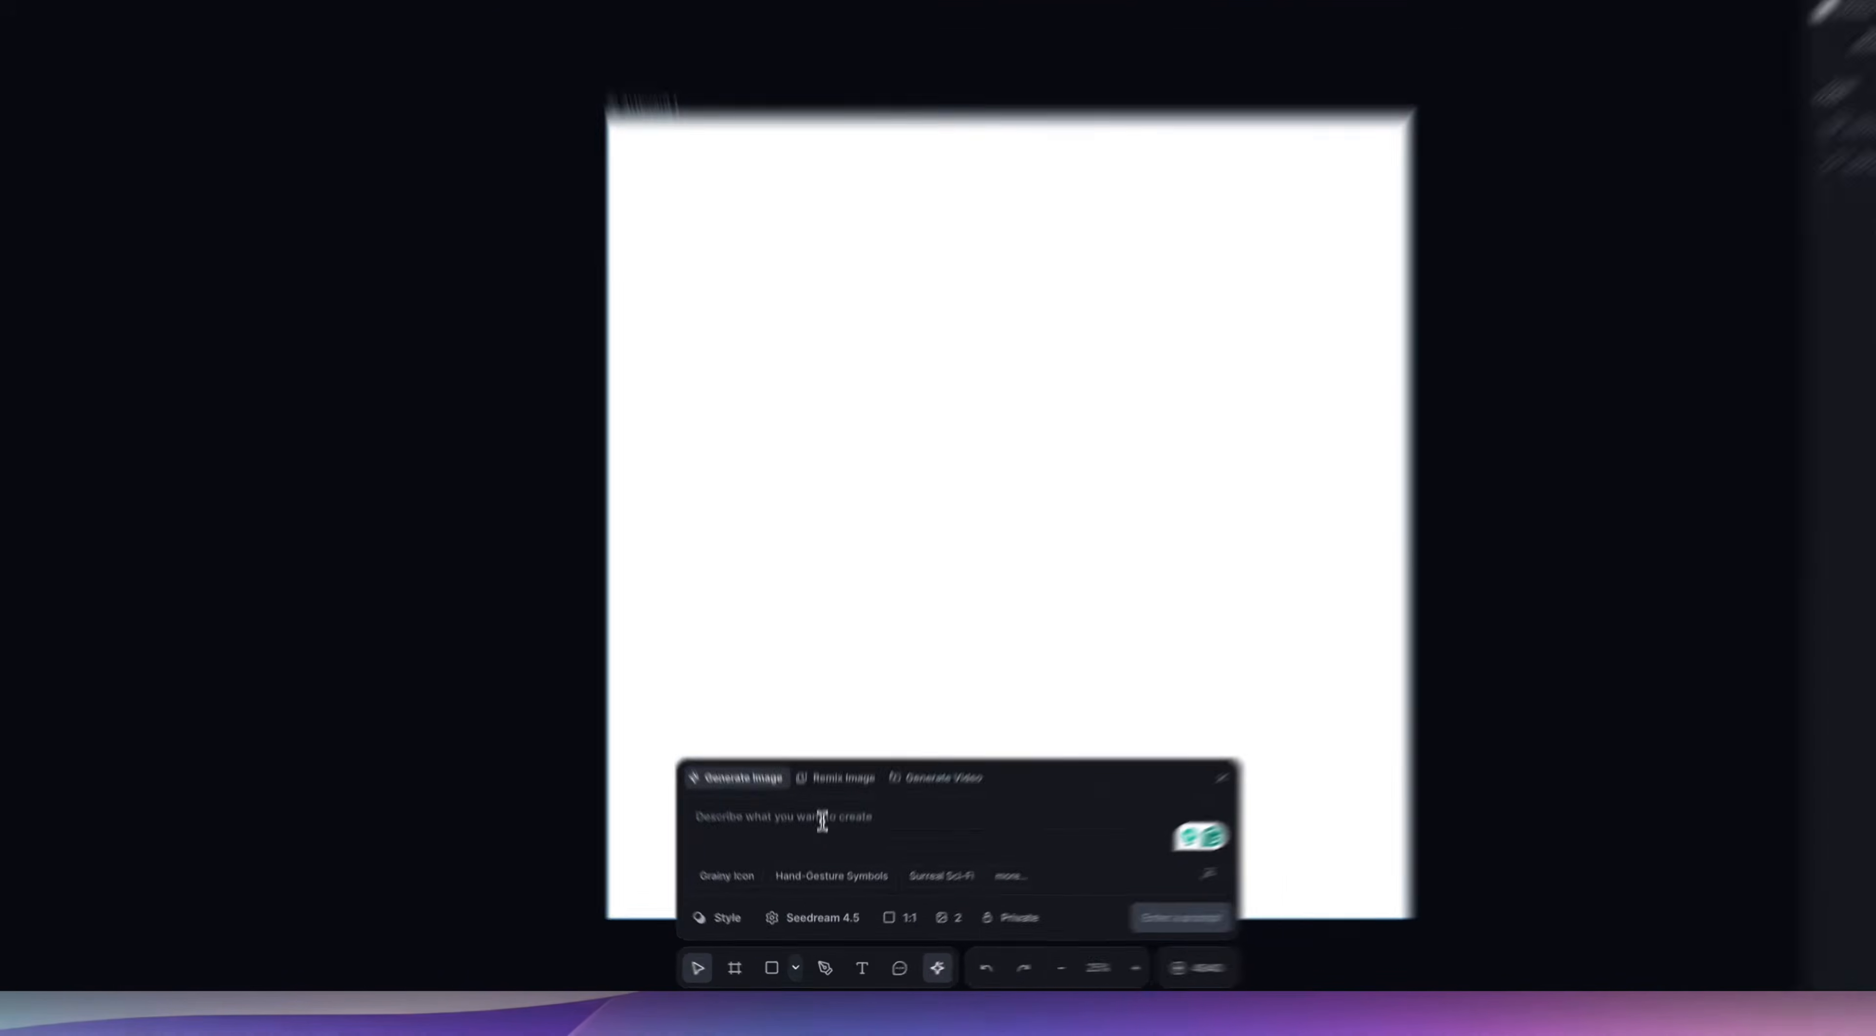
pyautogui.click(819, 846)
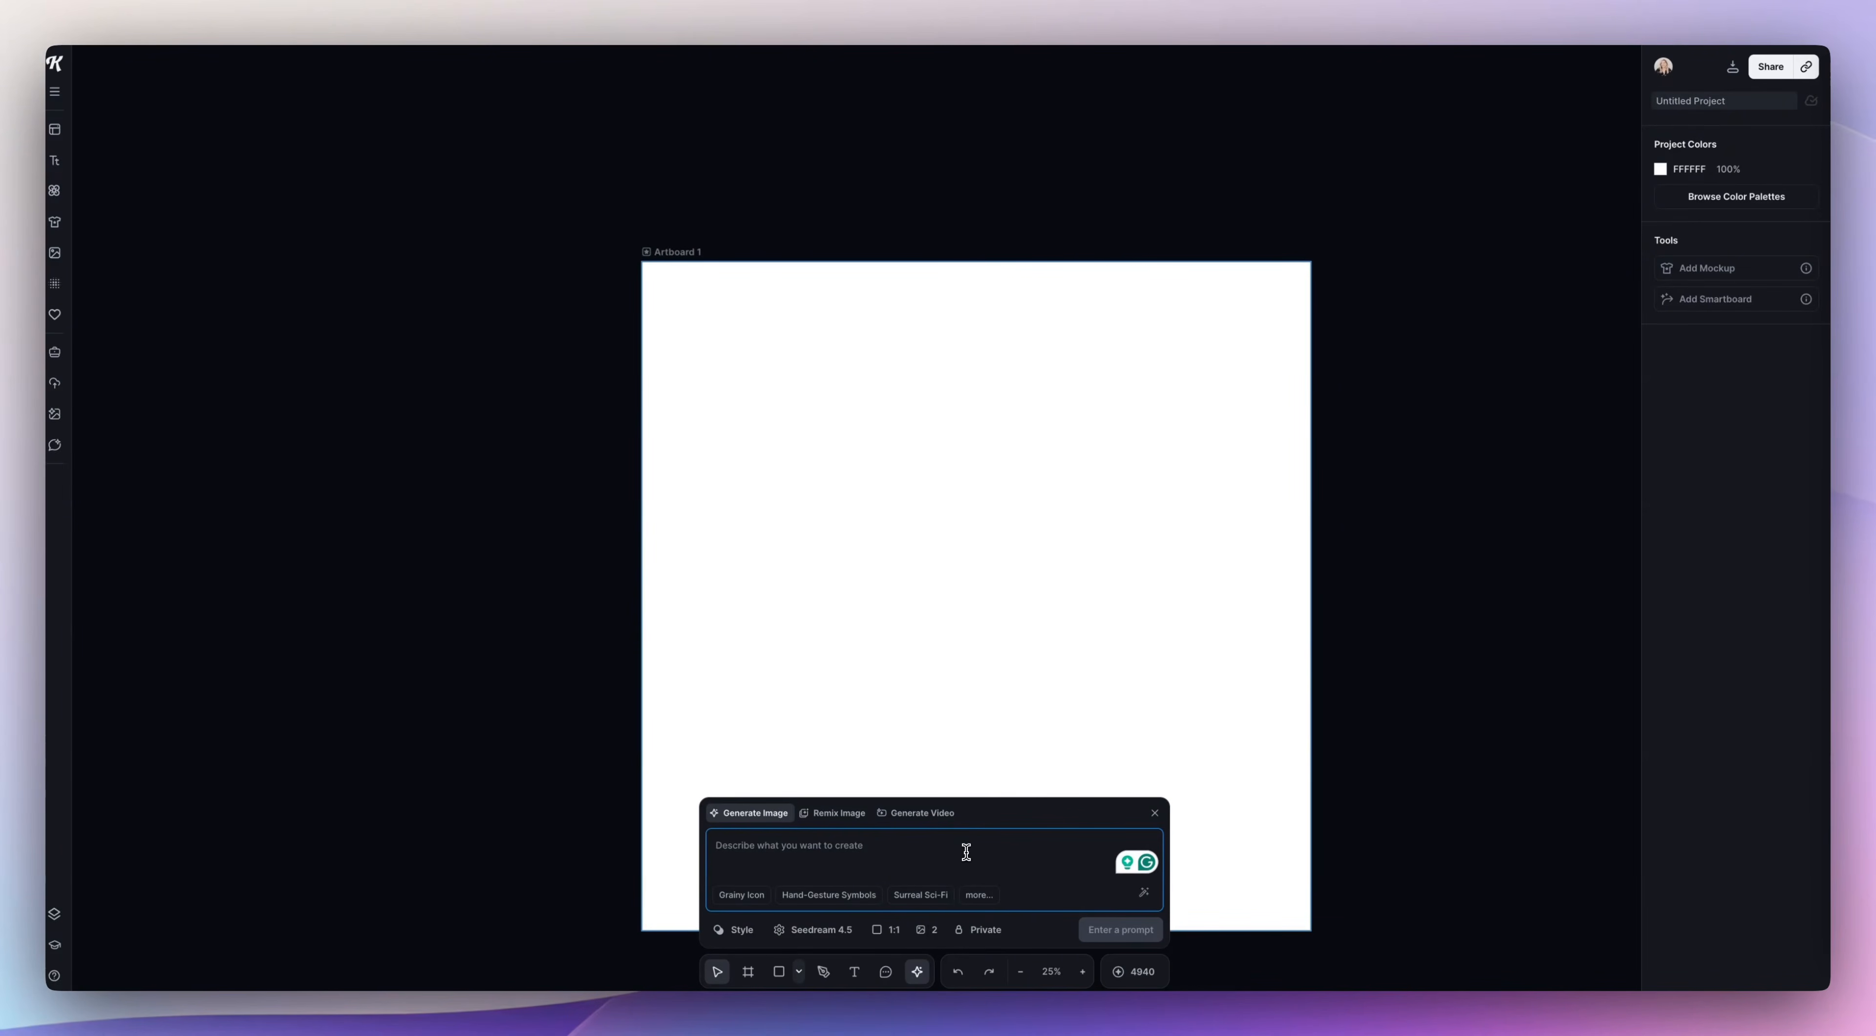
# Step: Ask ChatGPT for 12 grandmillennial prompts in baby pinks, soft blues and soft greens, mixing flowers, bows, gingham, flourishes, stripes, and dots
pyautogui.click(1854, 598)
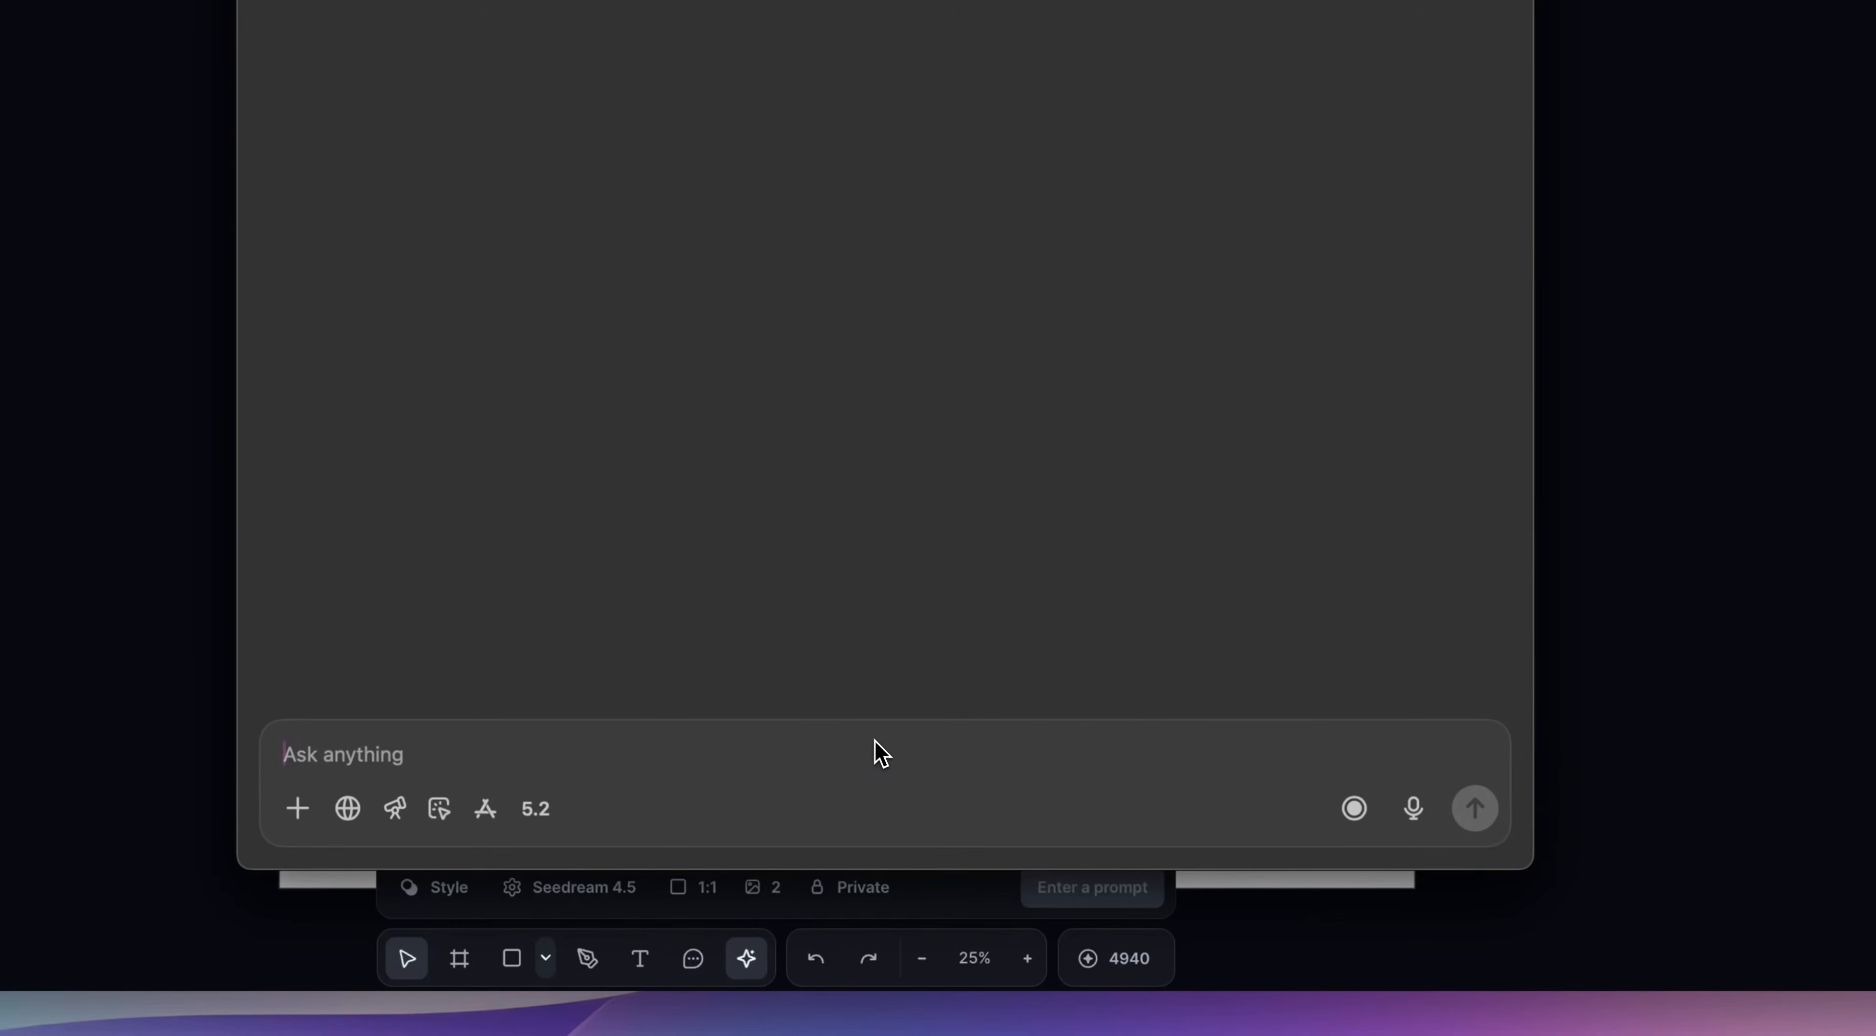
pyautogui.write('Create a set of 12 prompts for the grandmillennial style using baby pinks, soft blues and soft greens. Include various types of patterns for a good mix')
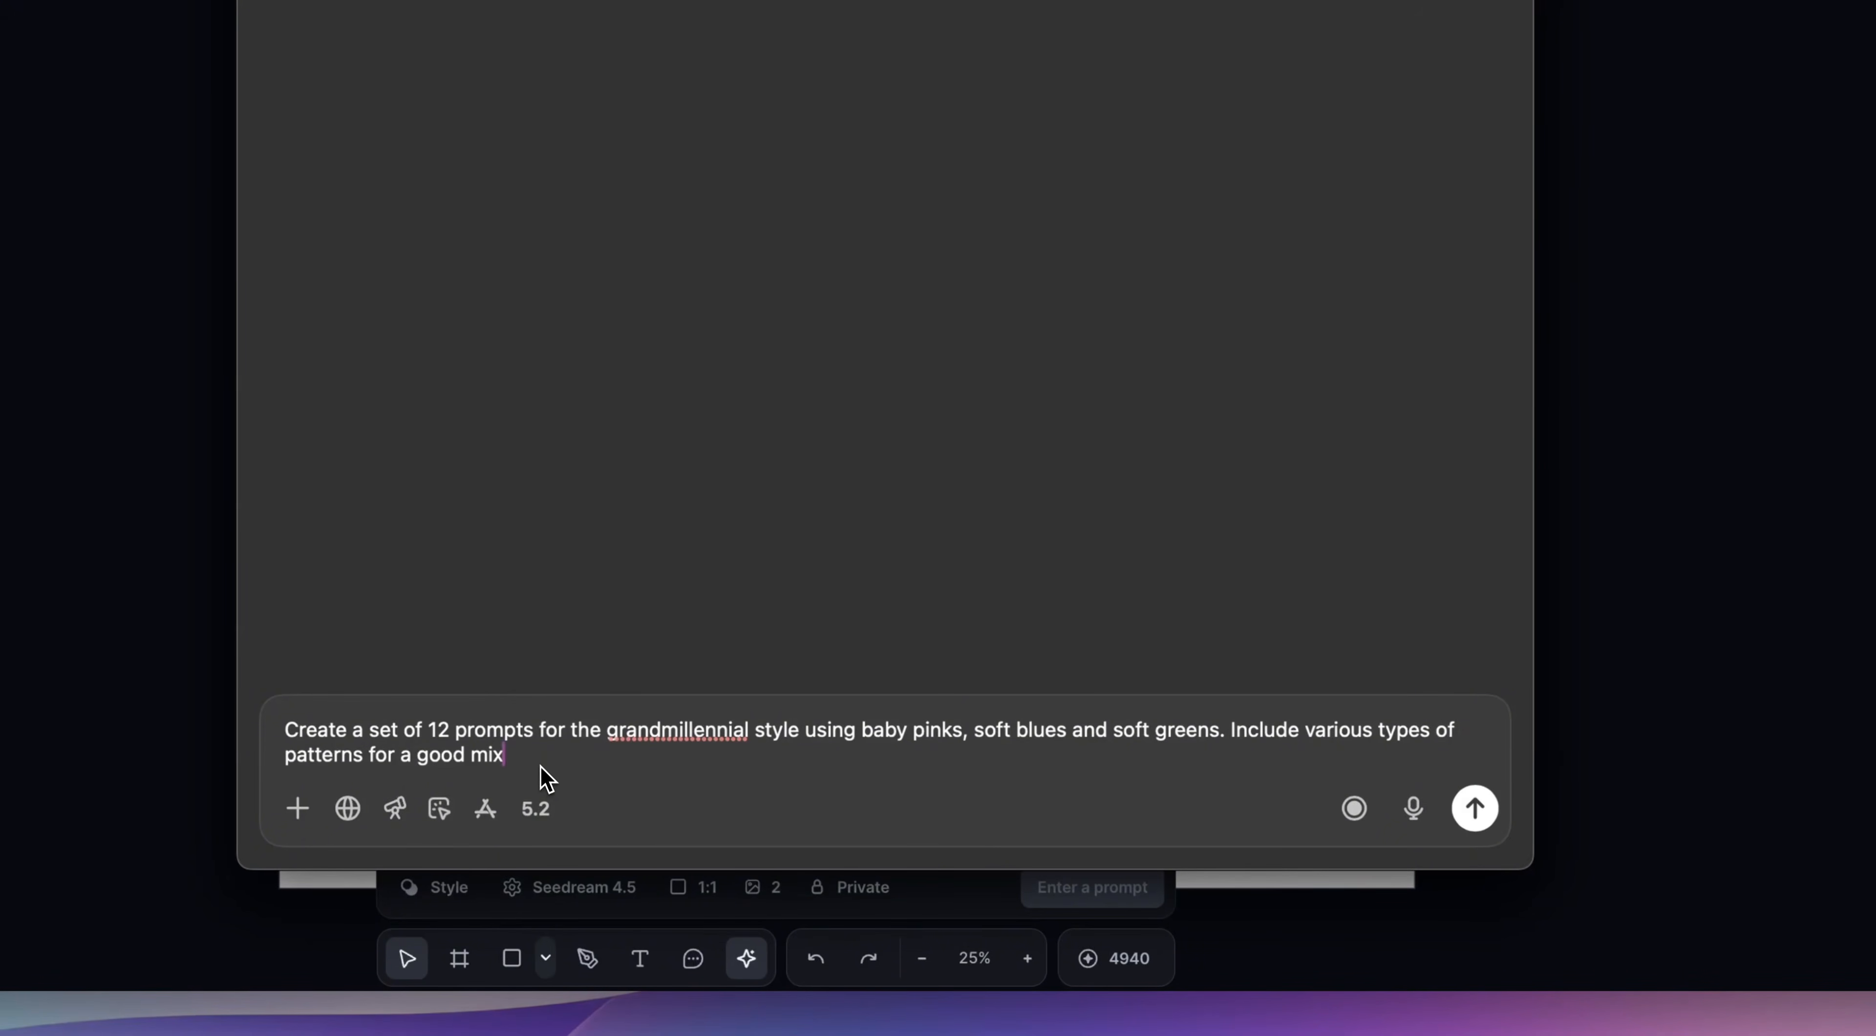
pyautogui.write('tterns can include fl')
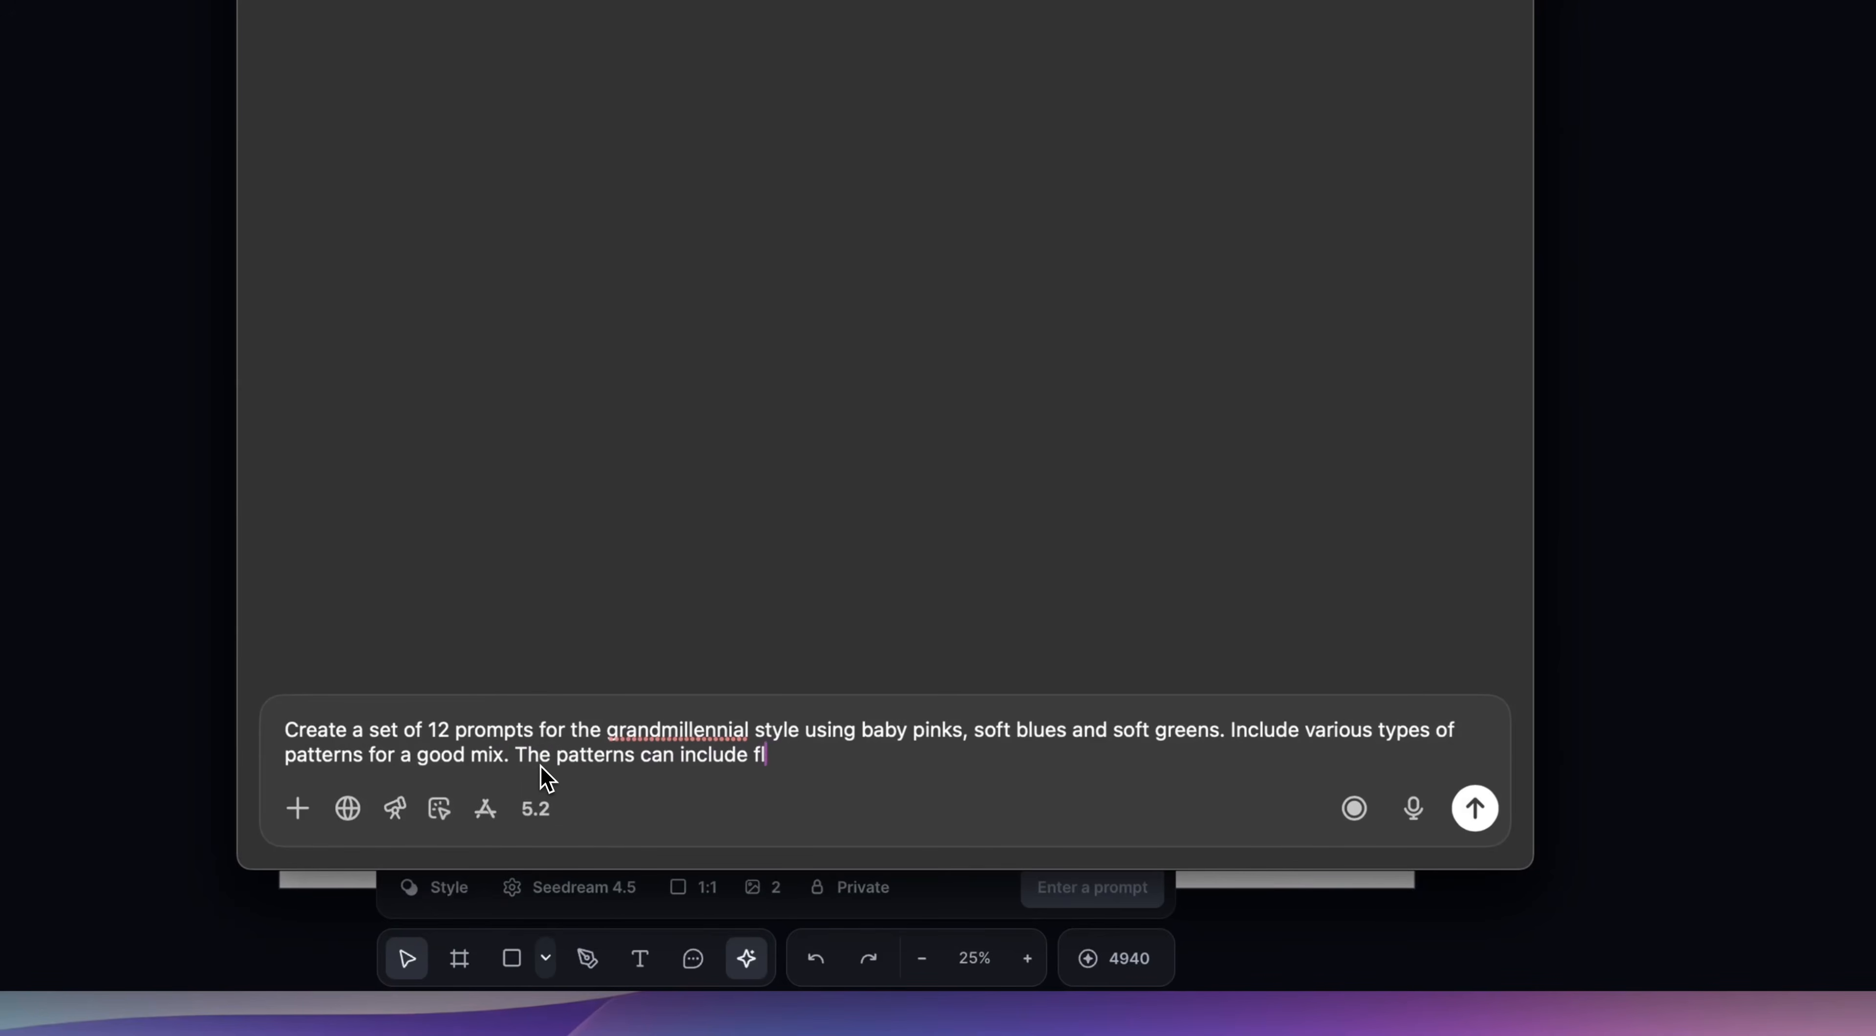
pyautogui.write('owers, bows, gingh')
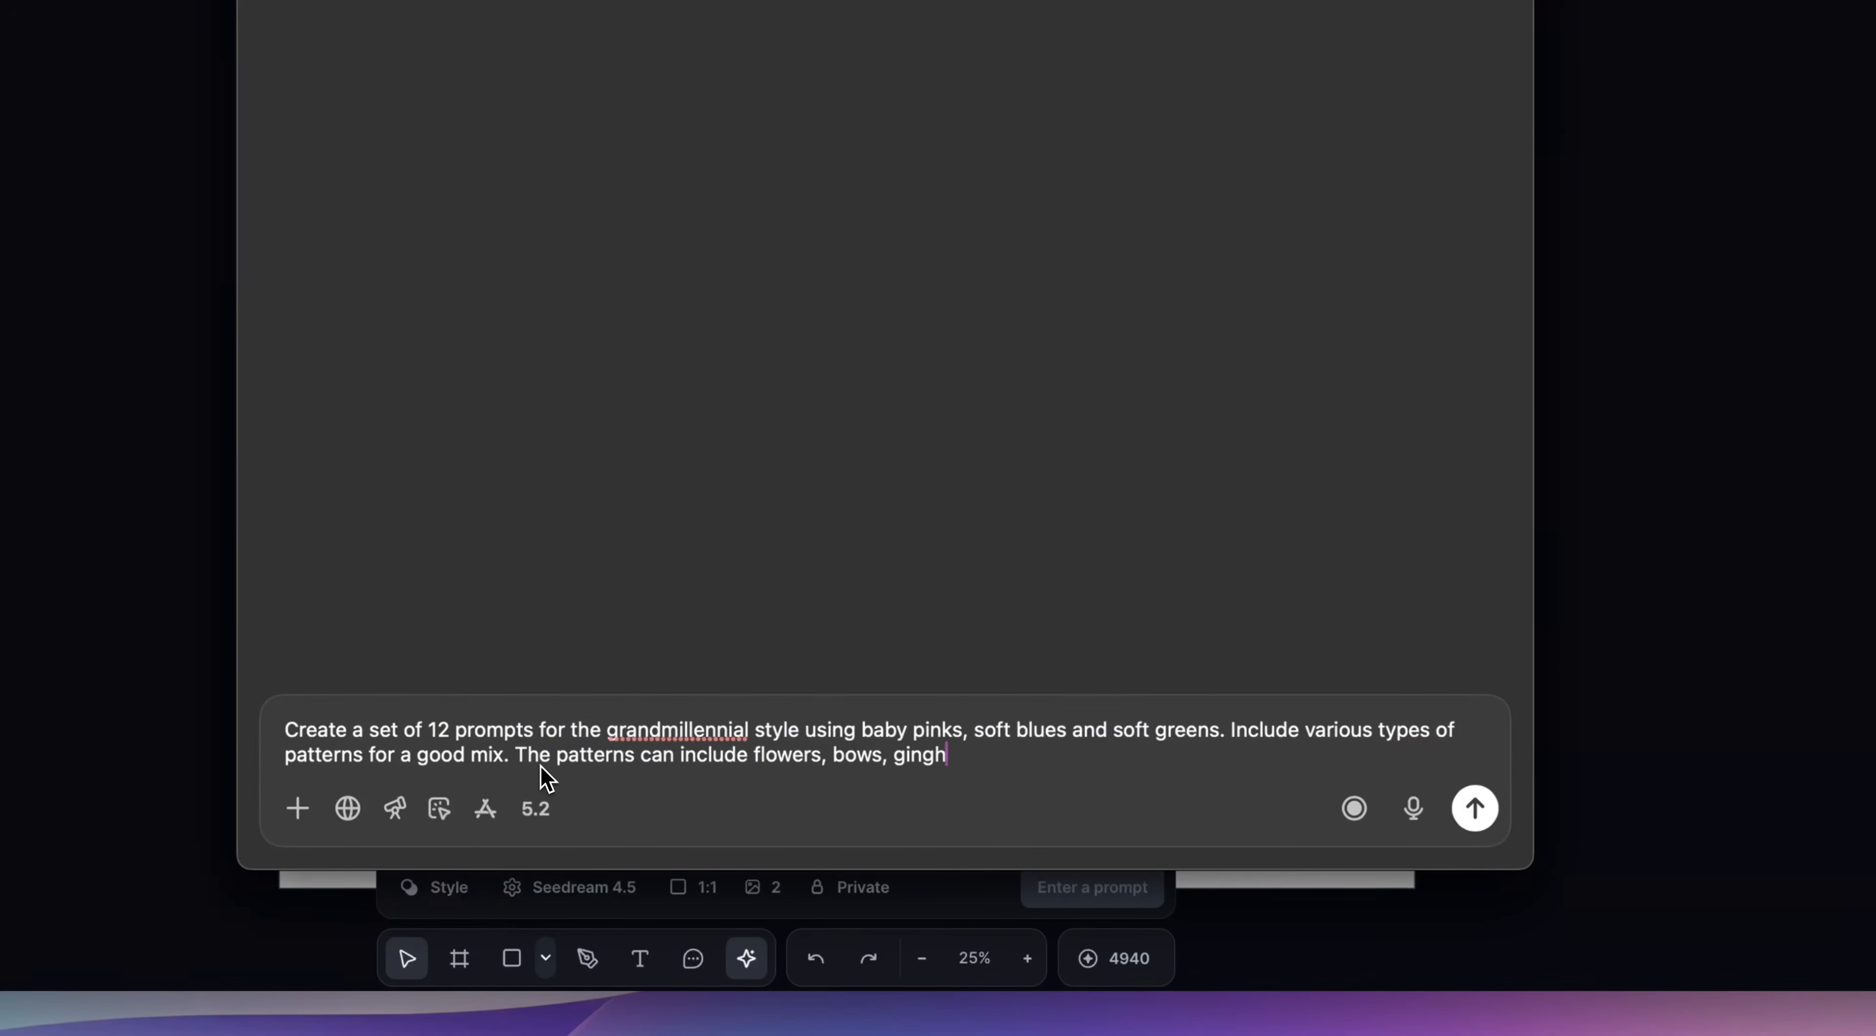
pyautogui.write('am, flourishes, stripes, and dots.')
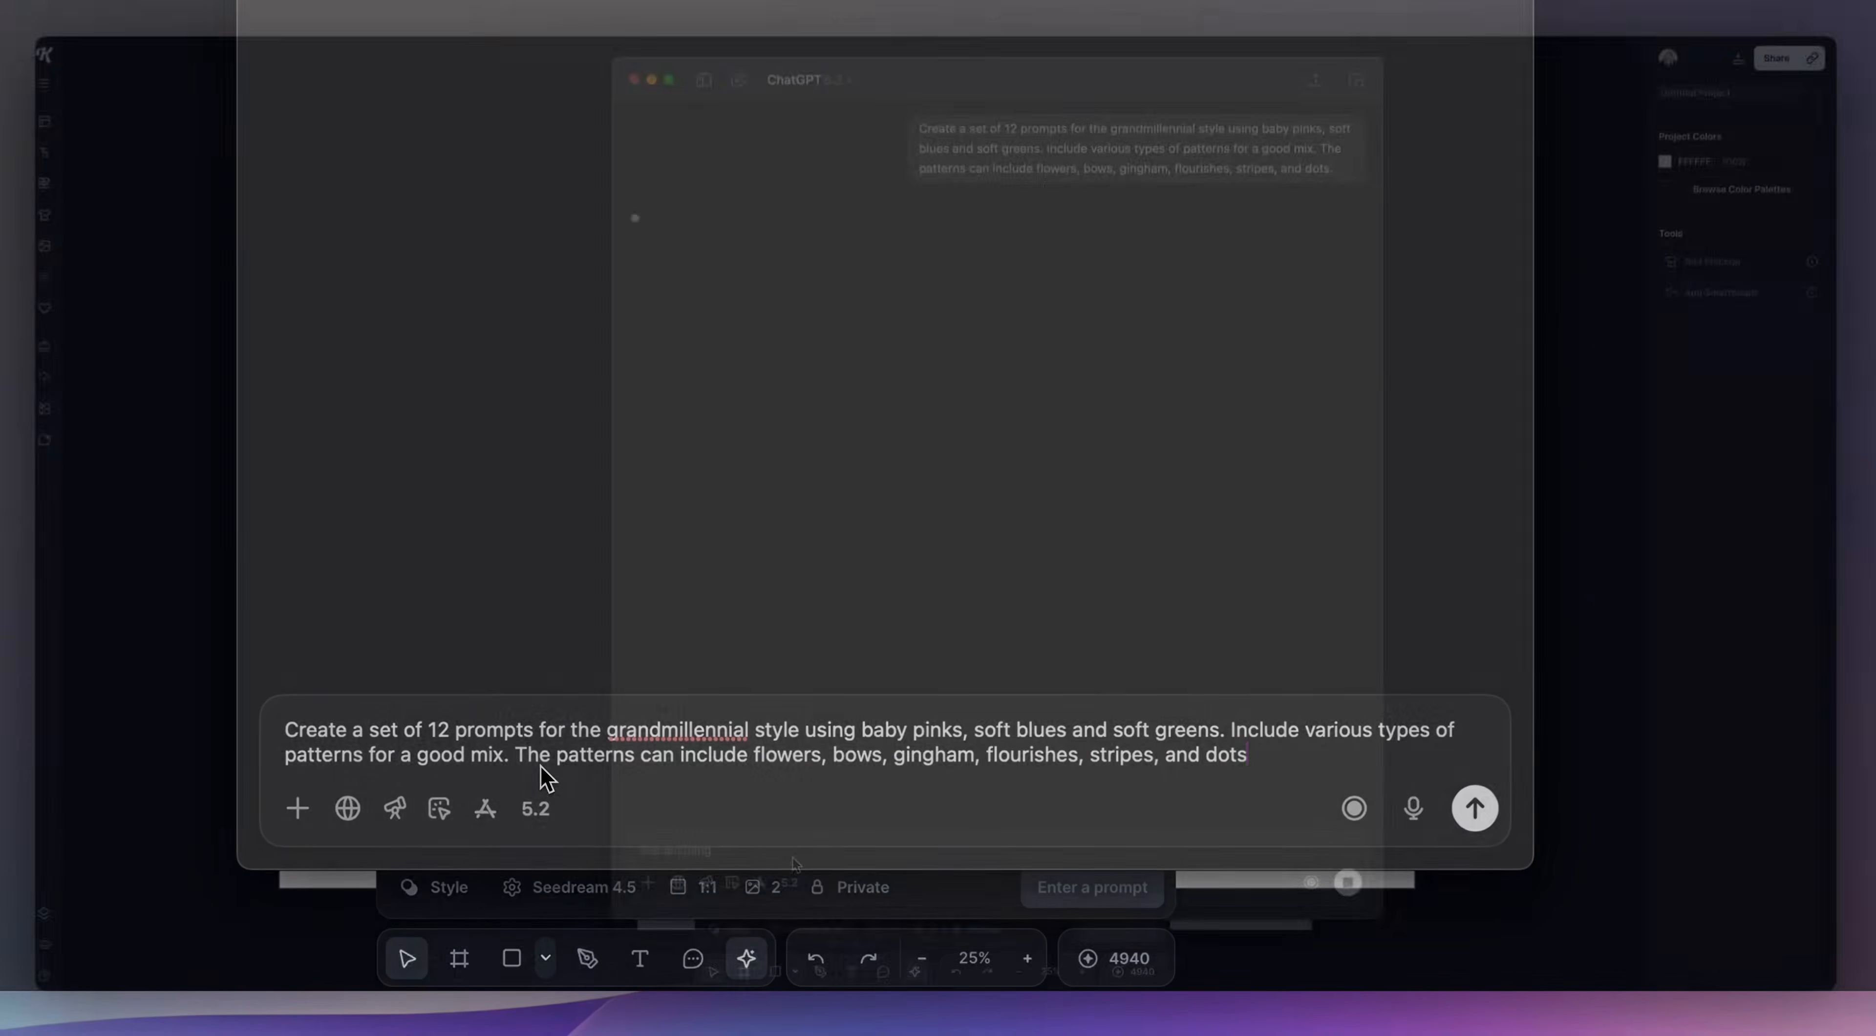
pyautogui.press('Return')
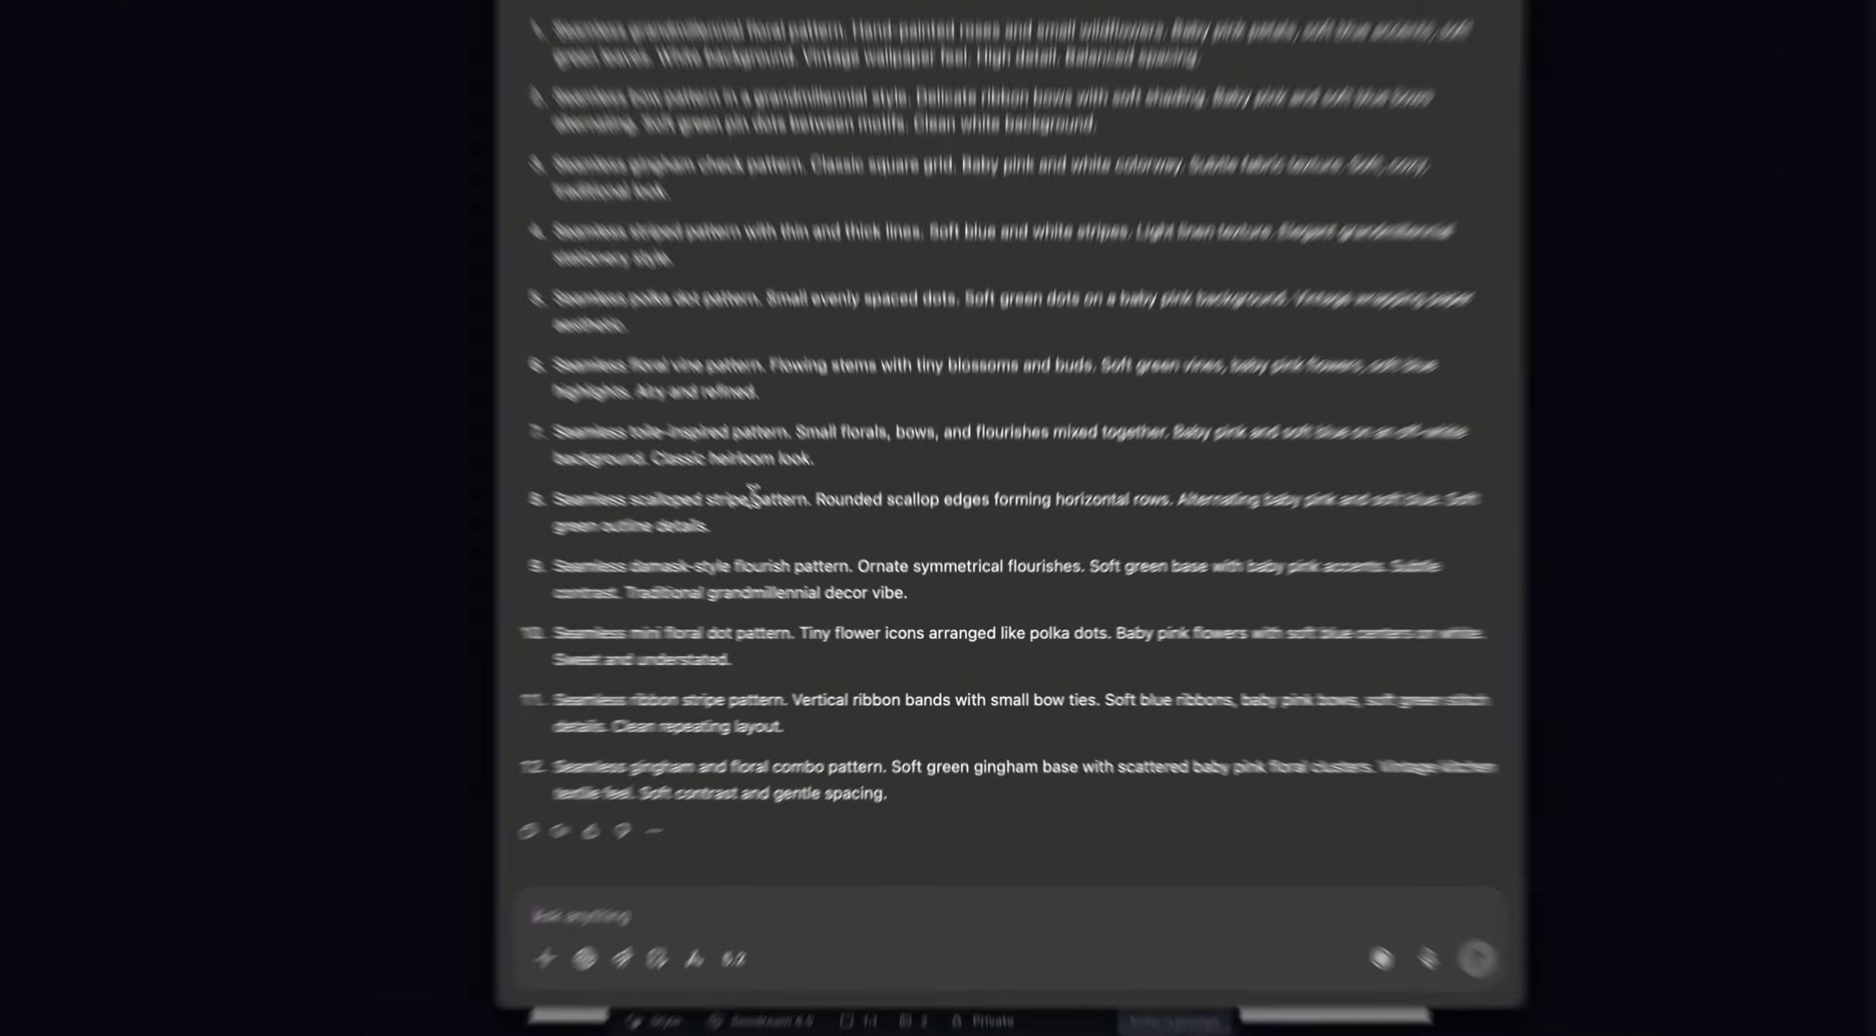
# Step: Review the list of prompts and copy the first one, the seamless grandmillennial floral pattern
pyautogui.doubleClick(828, 541)
pyautogui.doubleClick(820, 493)
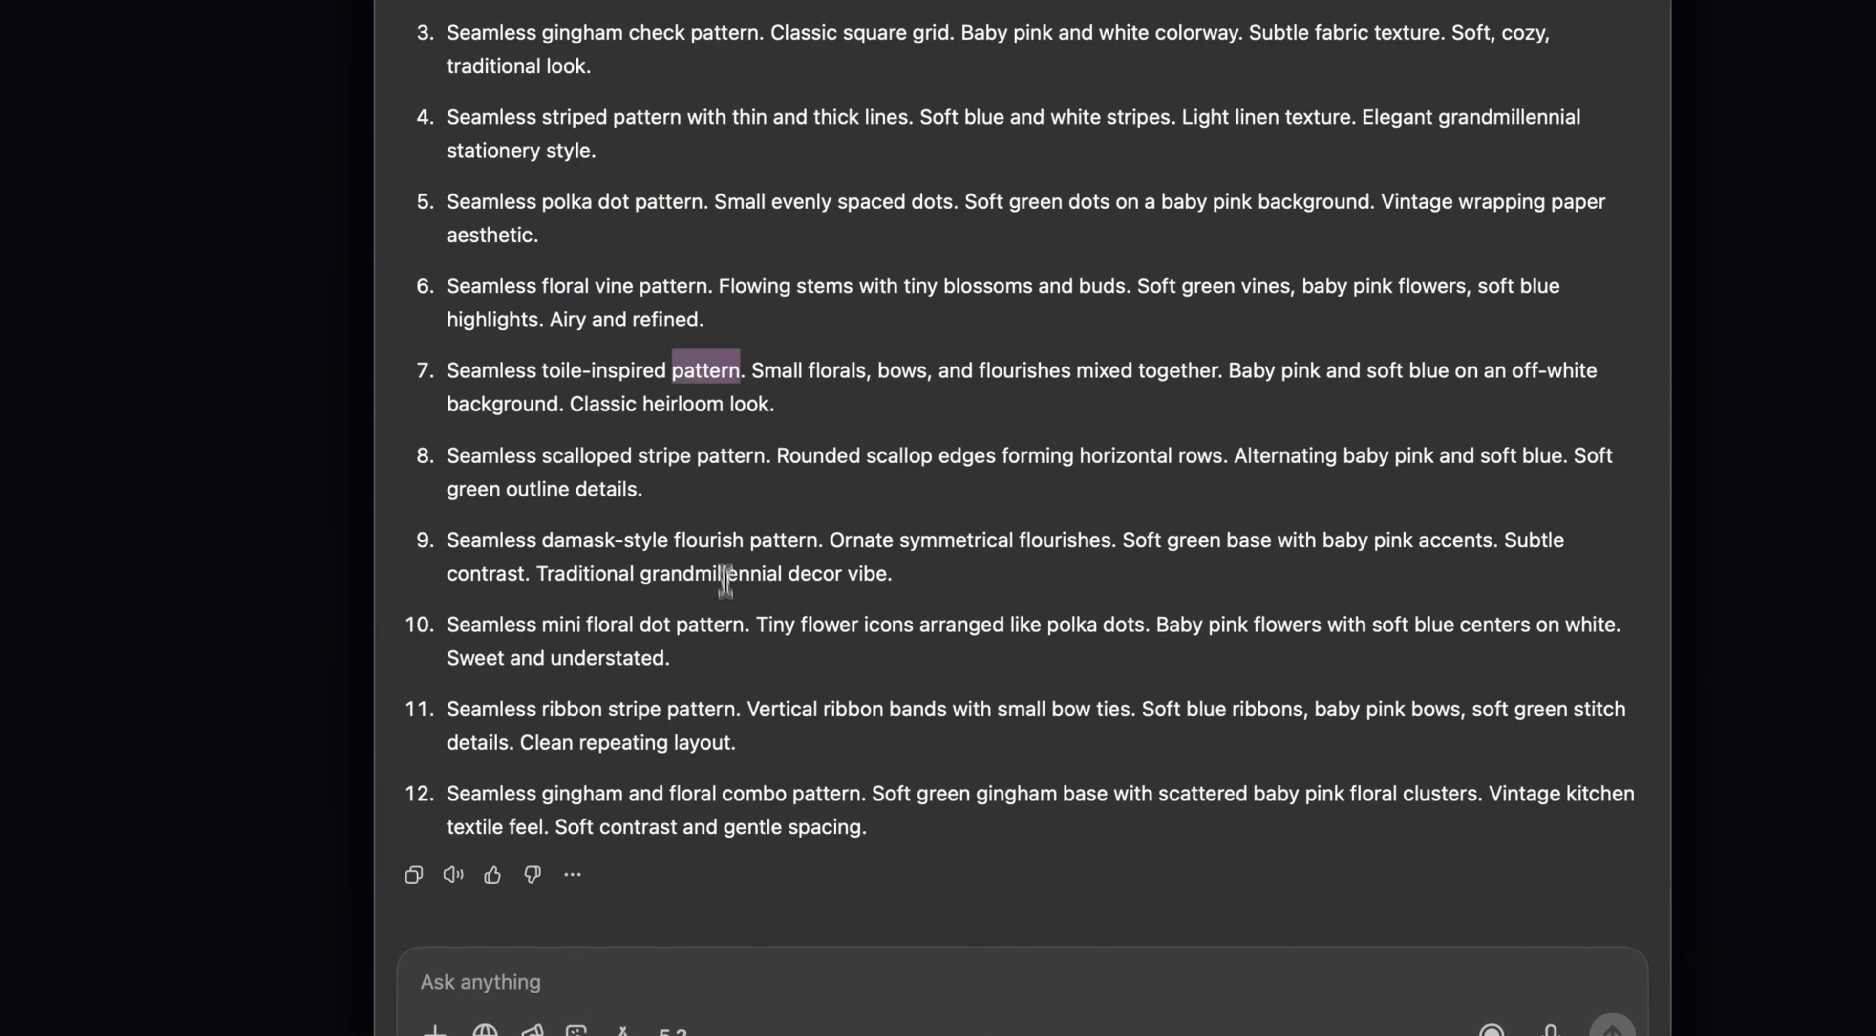
pyautogui.doubleClick(731, 624)
pyautogui.click(1188, 641)
pyautogui.doubleClick(1183, 627)
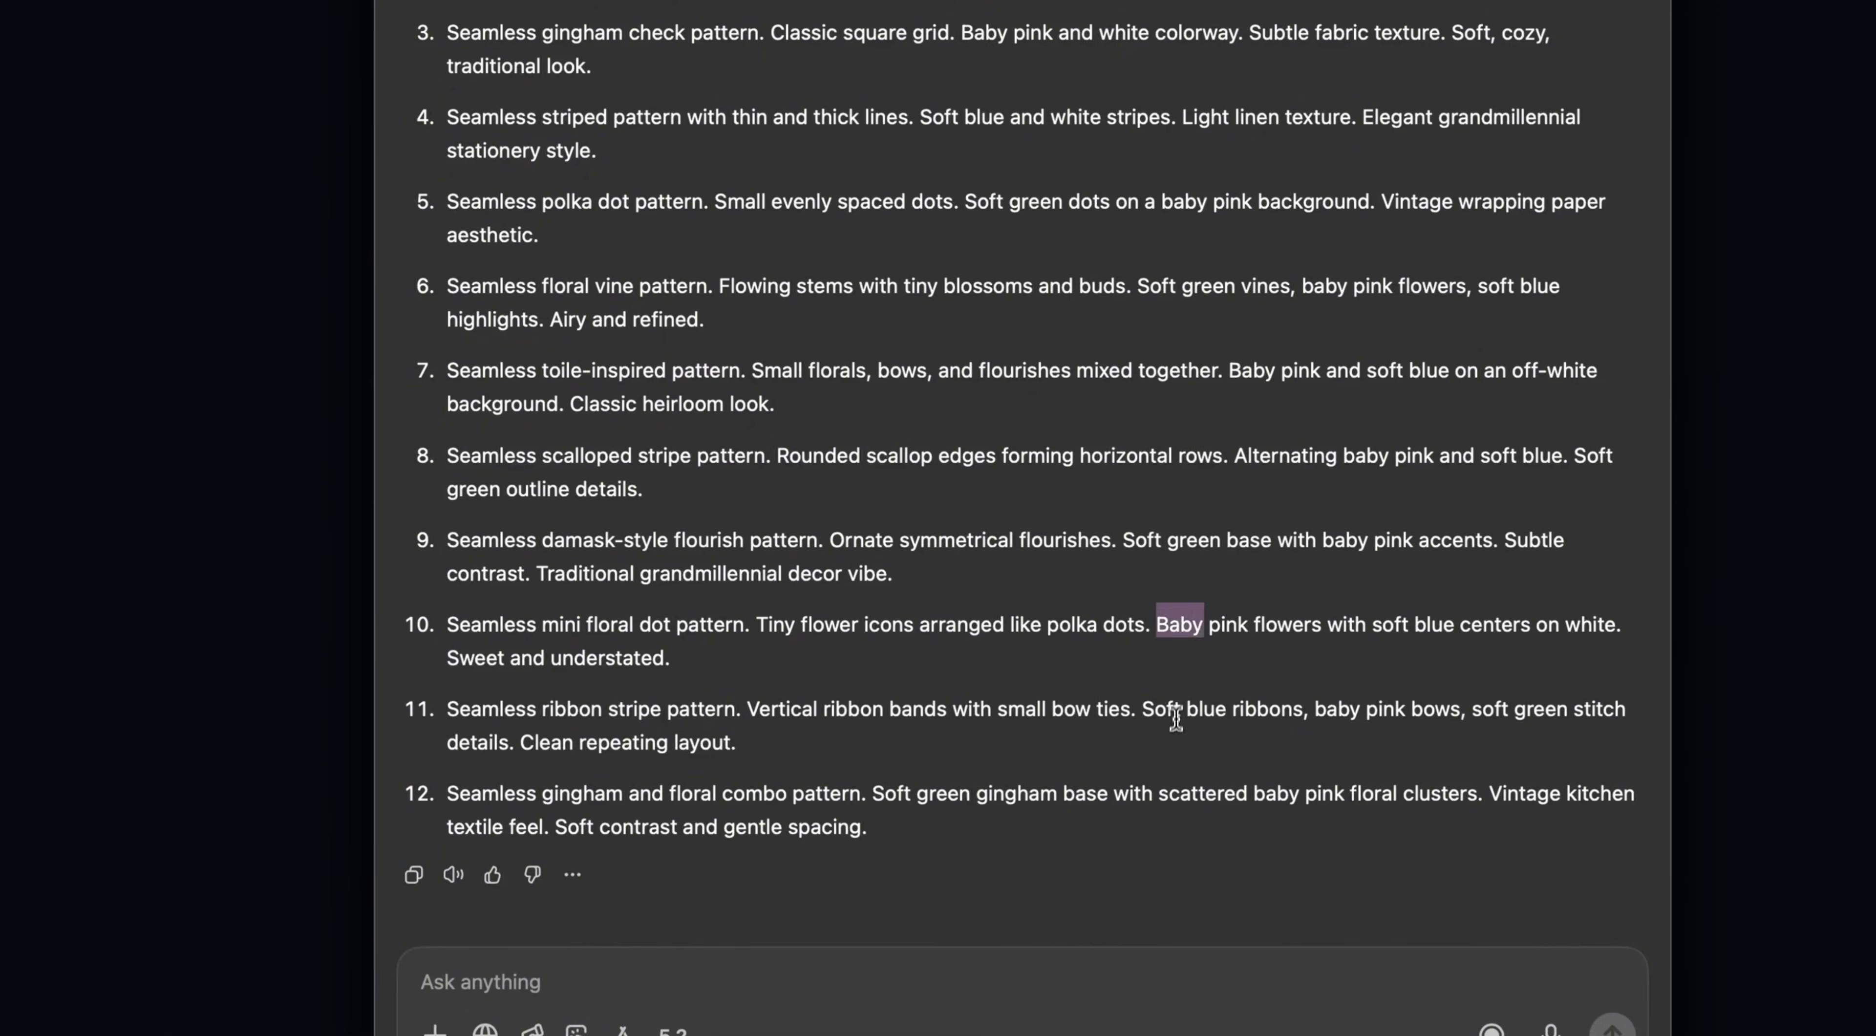
pyautogui.click(1176, 719)
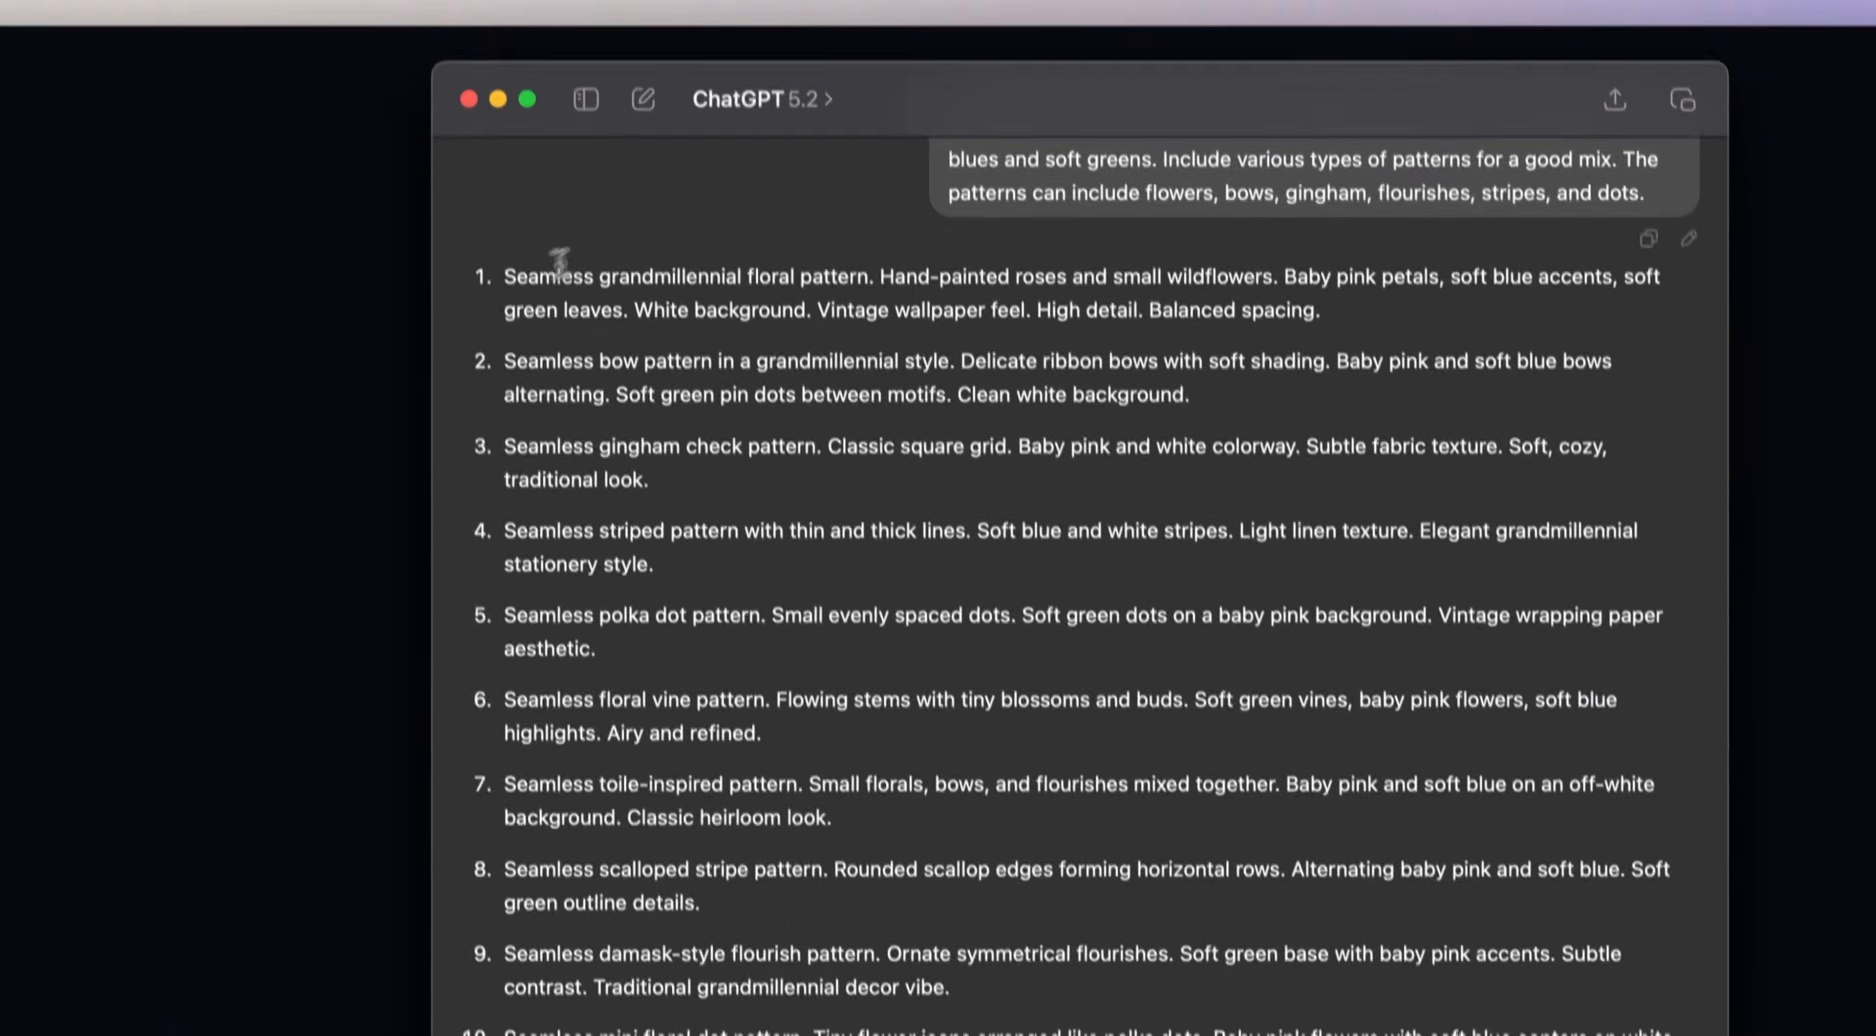
pyautogui.moveTo(508, 295); pyautogui.dragTo(1340, 334)
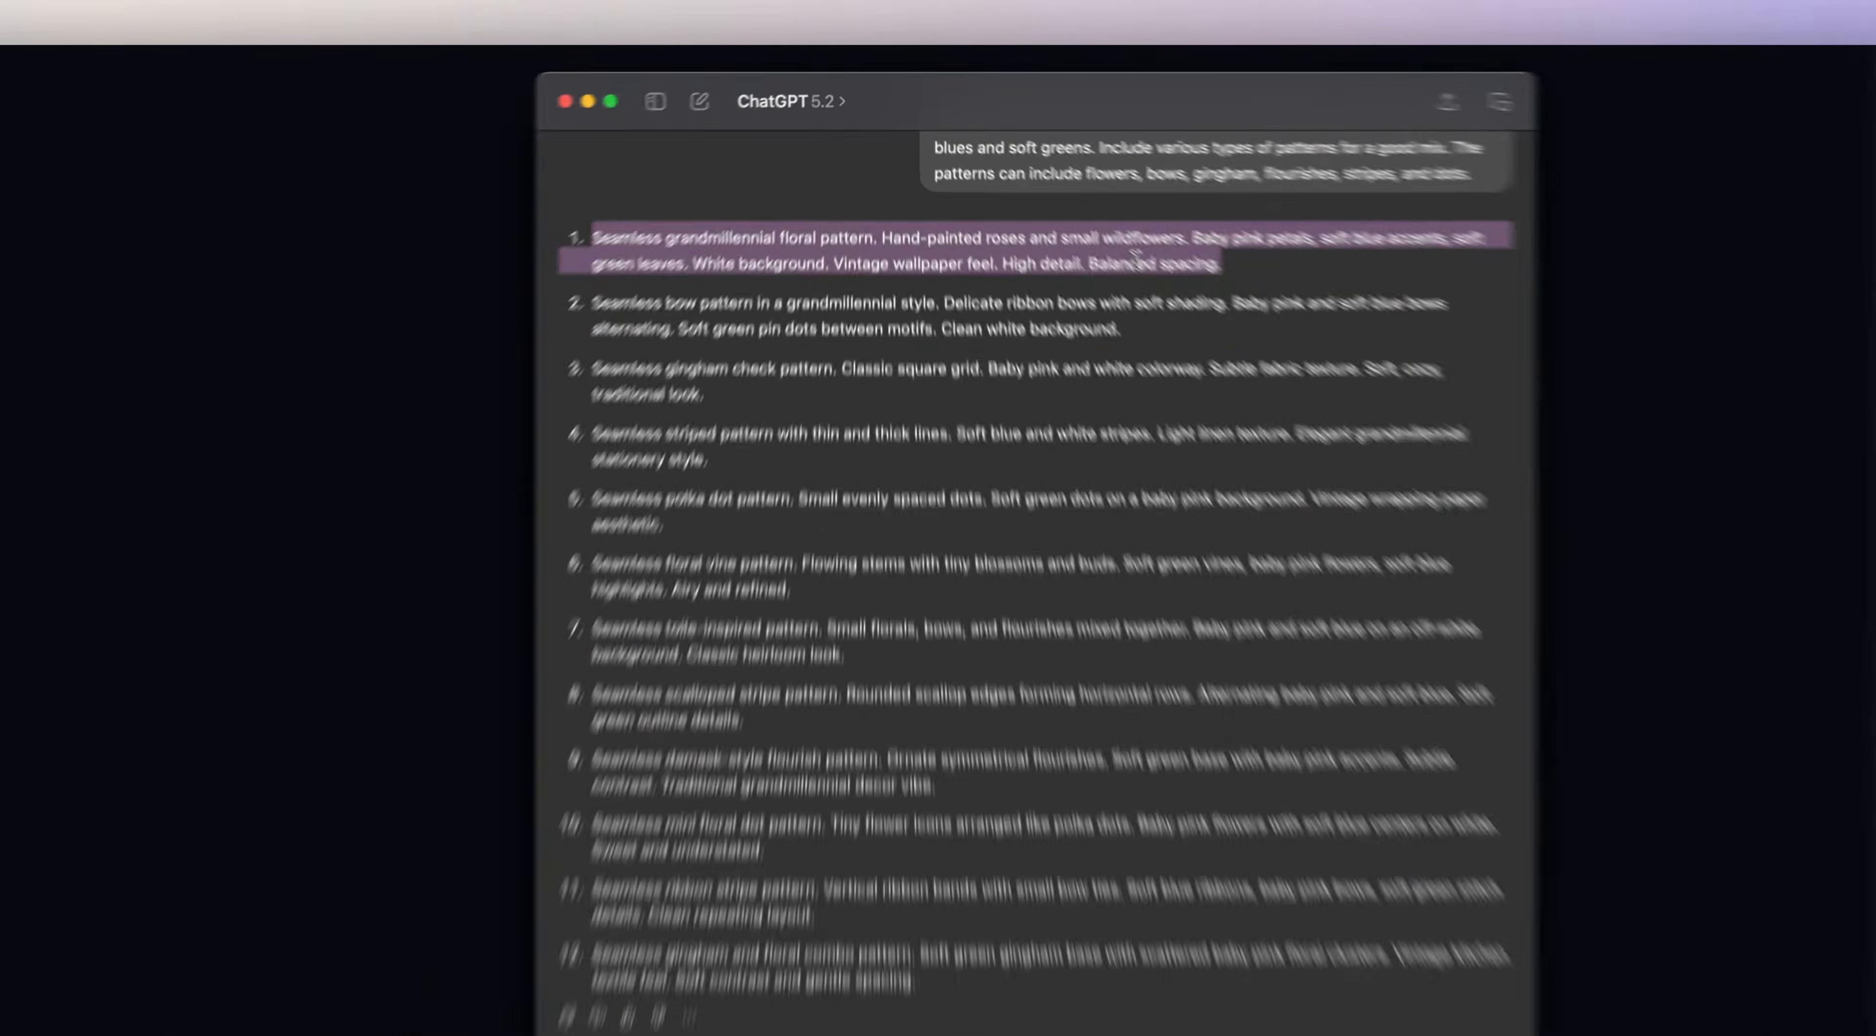
pyautogui.rightClick(1206, 315)
pyautogui.click(1303, 429)
pyautogui.click(1460, 519)
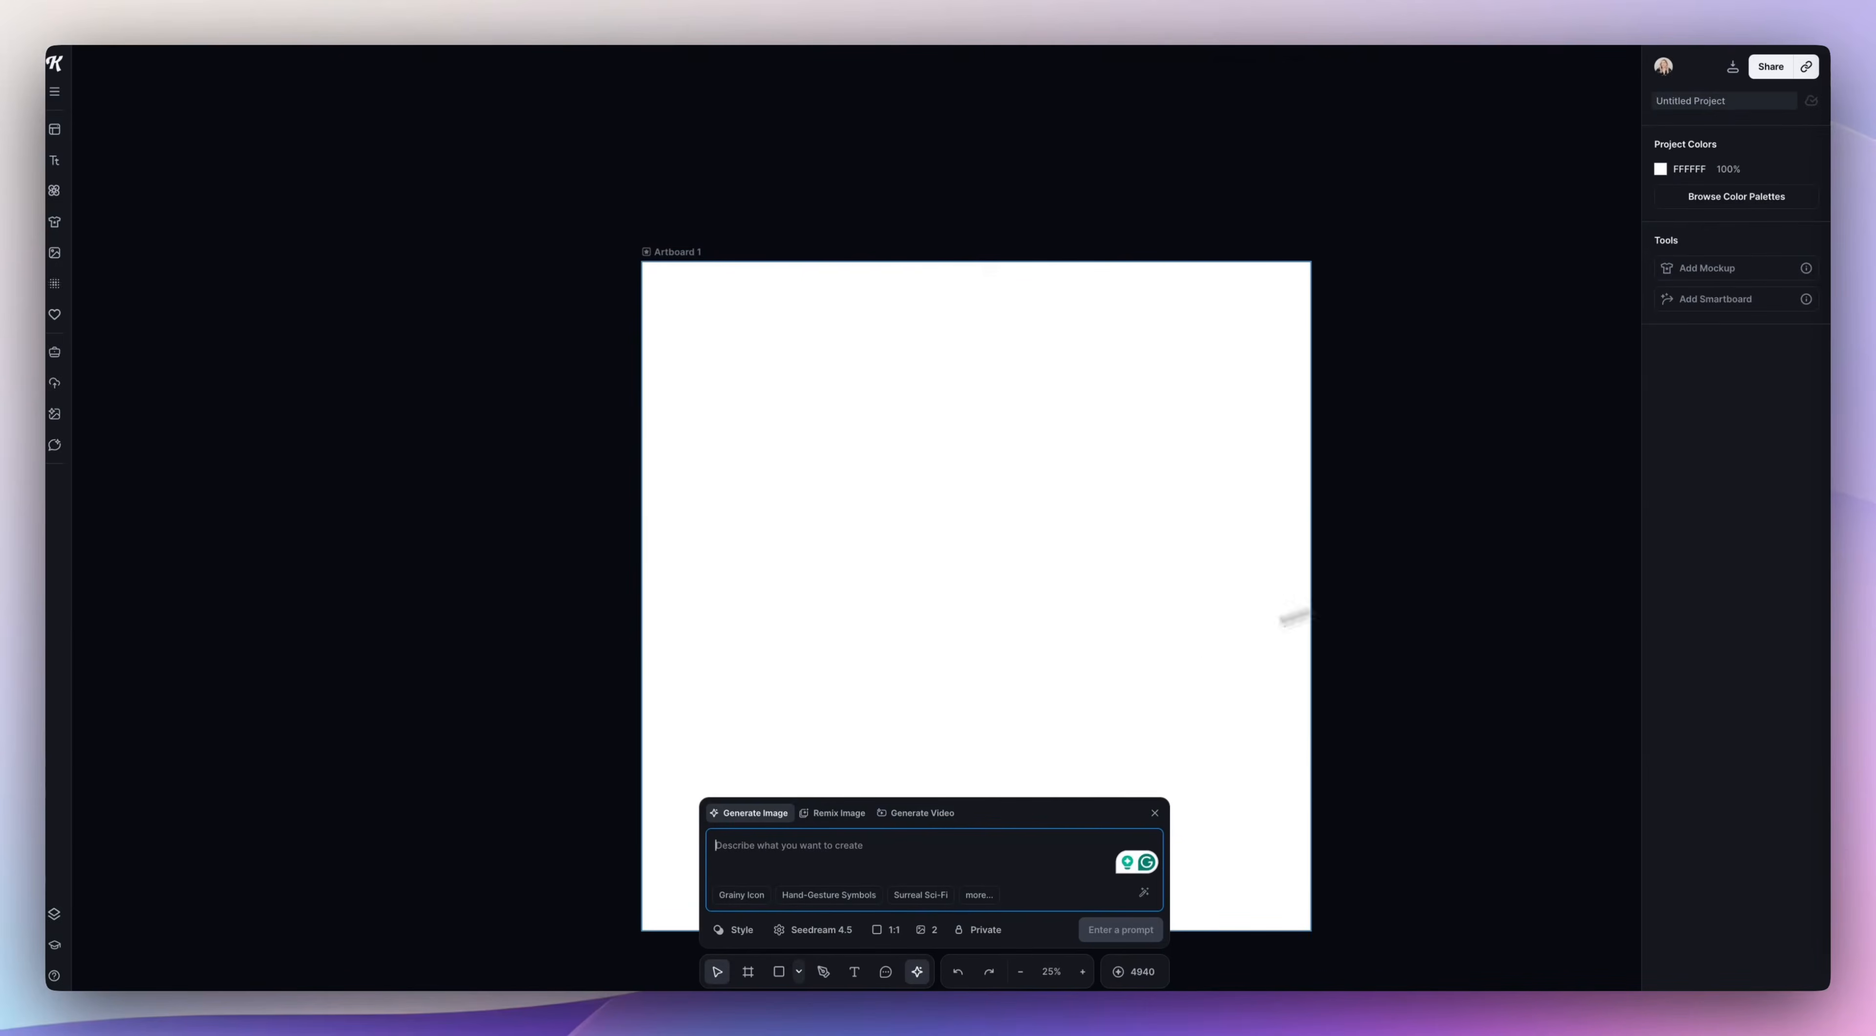
# Step: In Kittl, paste the copied floral prompt into the image generator and generate 2 images at 1:1 with Seedream 4.5
pyautogui.scroll(-3, 1072, 672)
pyautogui.scroll(2, 1070, 672)
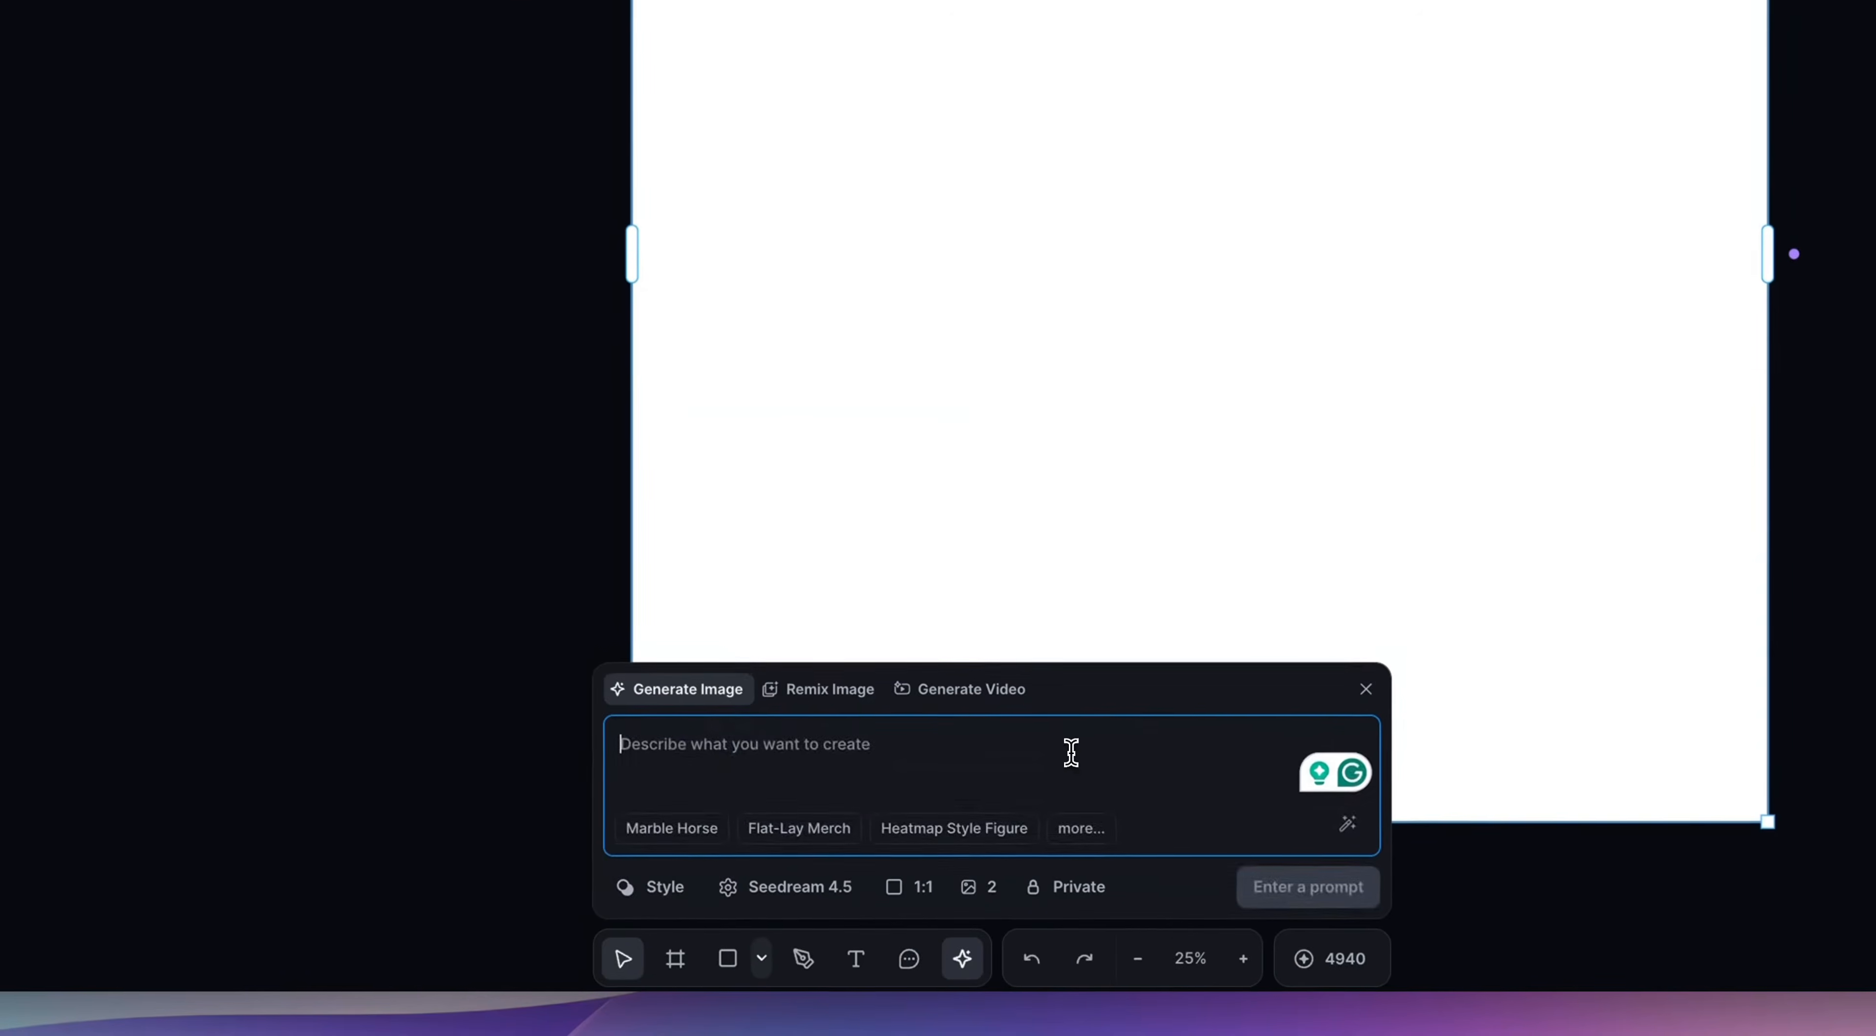
pyautogui.hotkey('ctrl', 'v')
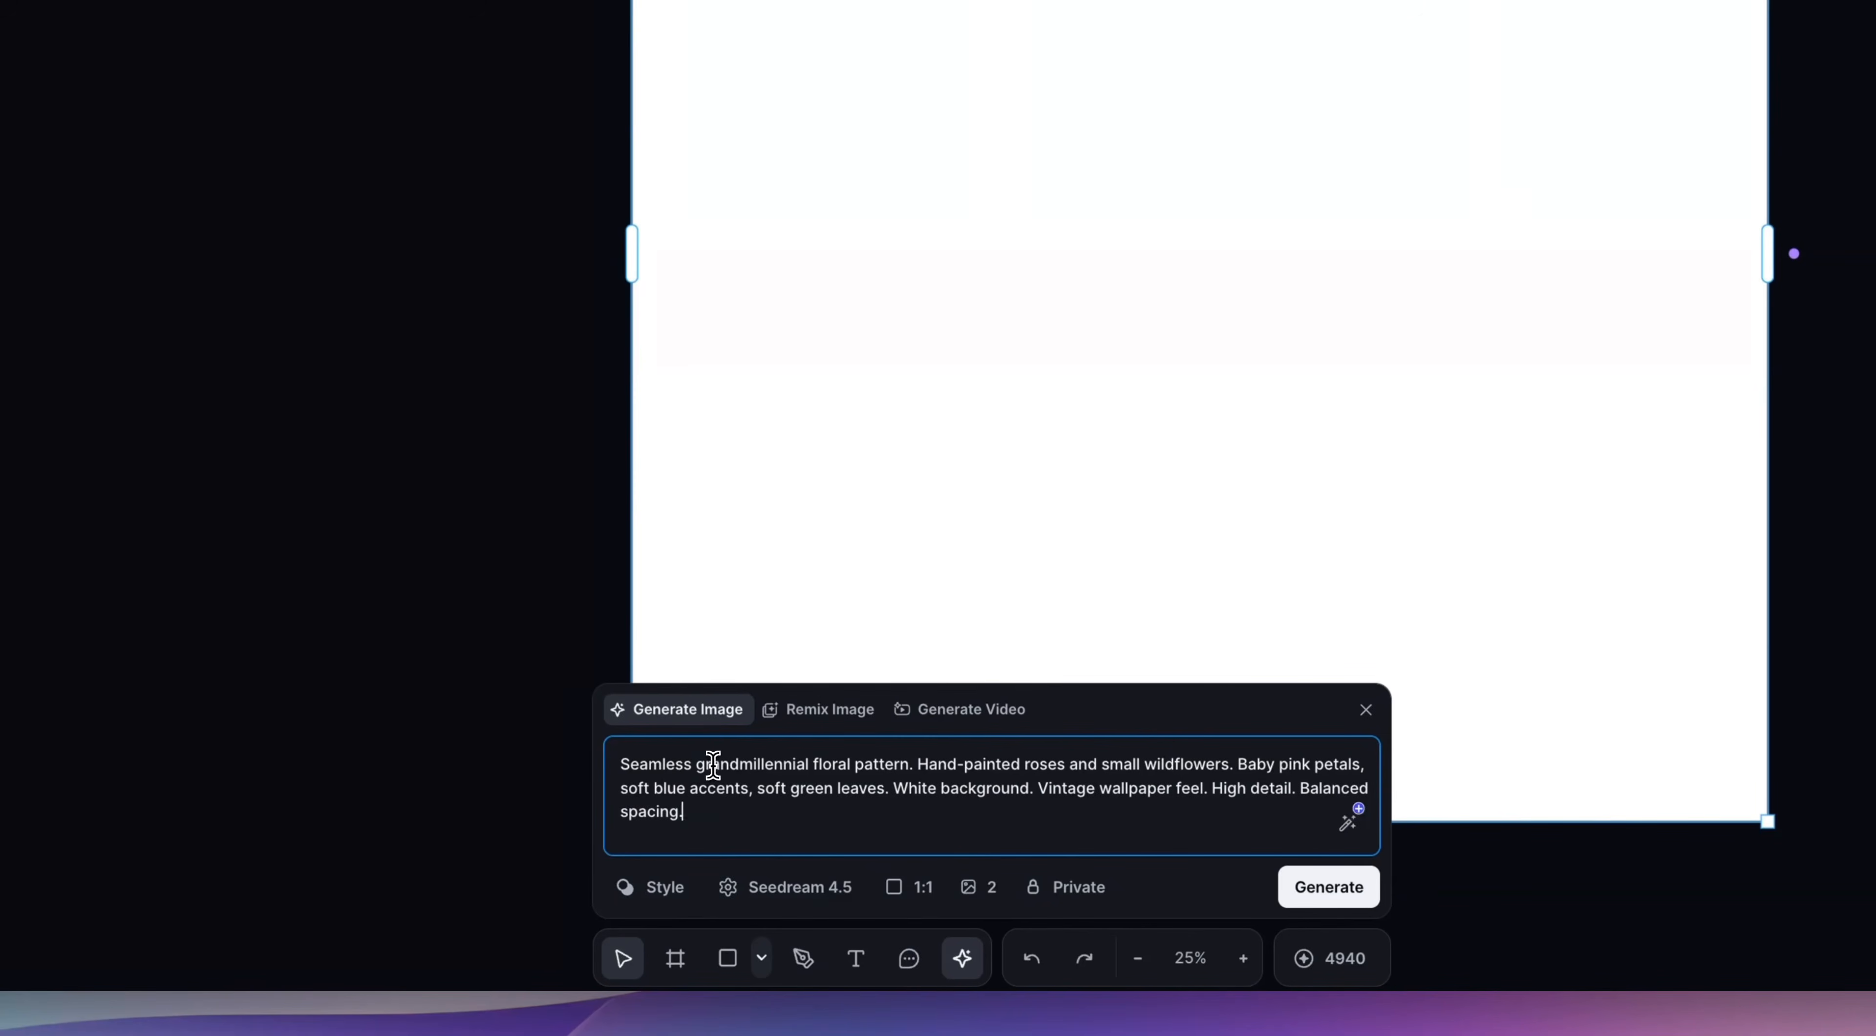
pyautogui.click(979, 886)
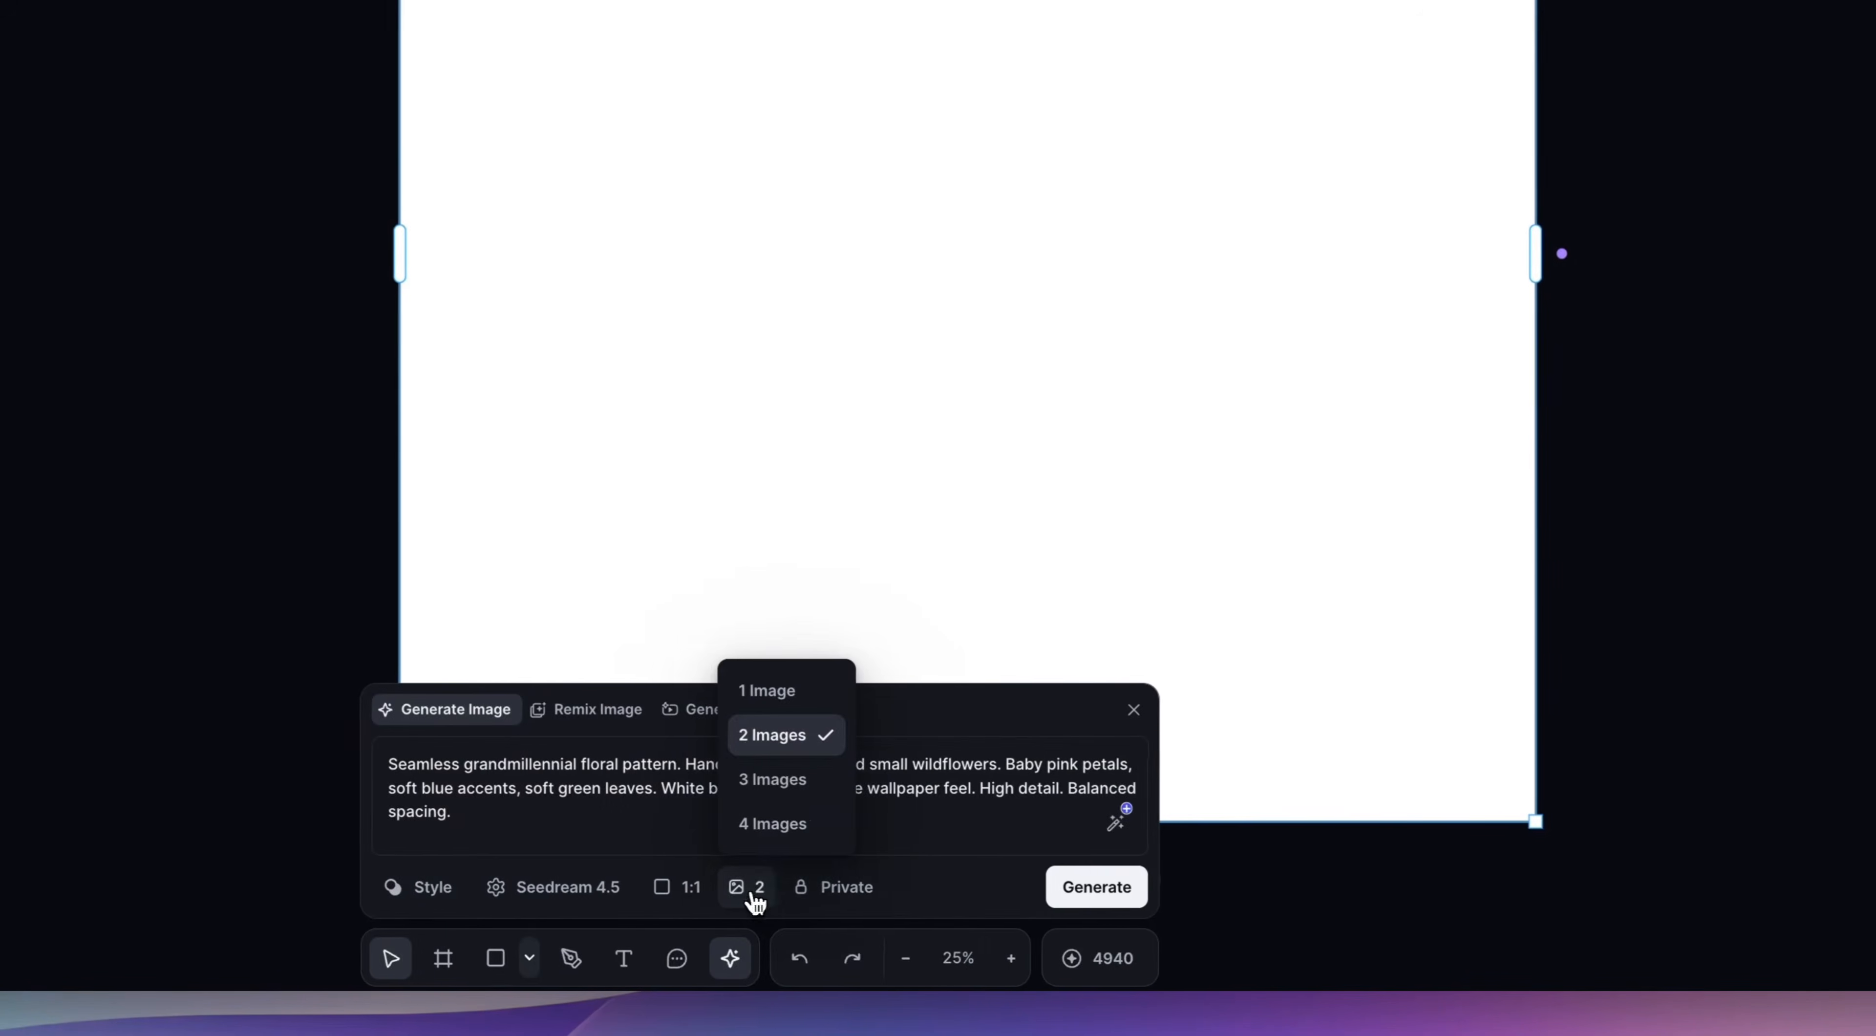
pyautogui.click(797, 744)
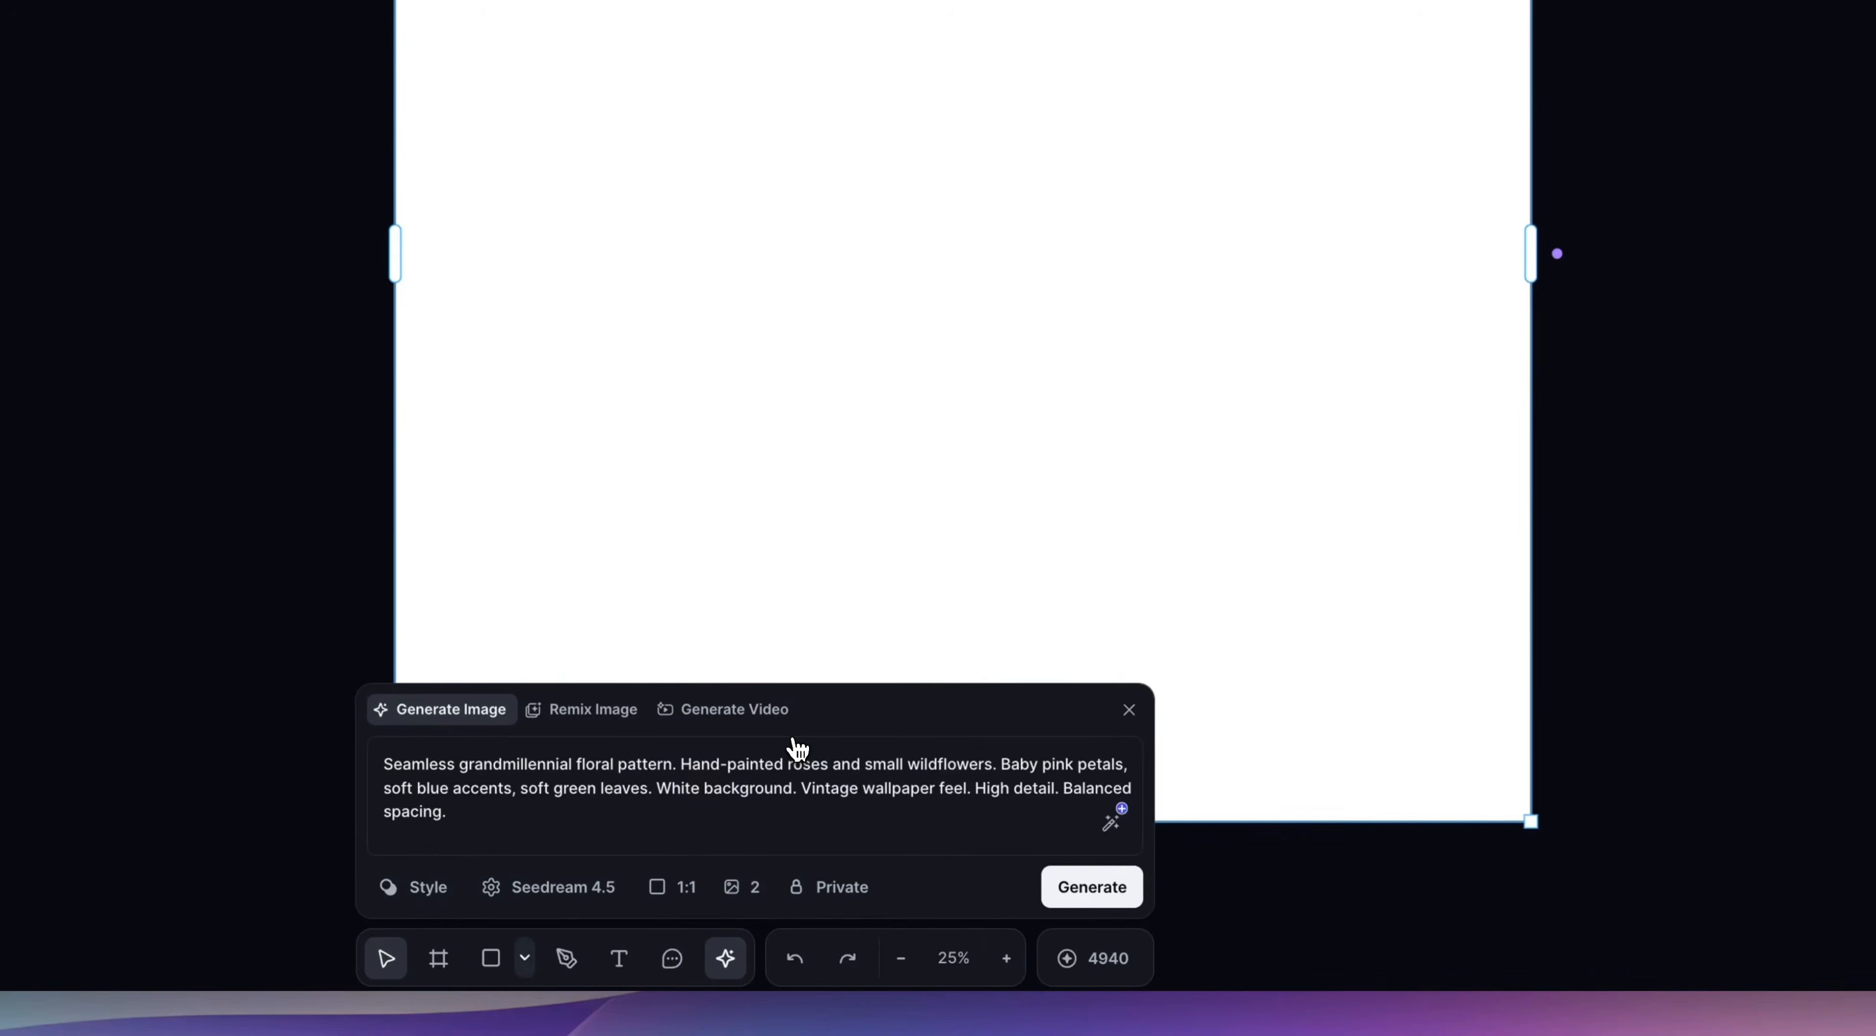
pyautogui.scroll(-5, 1018, 549)
pyautogui.hscroll(2, 1018, 548)
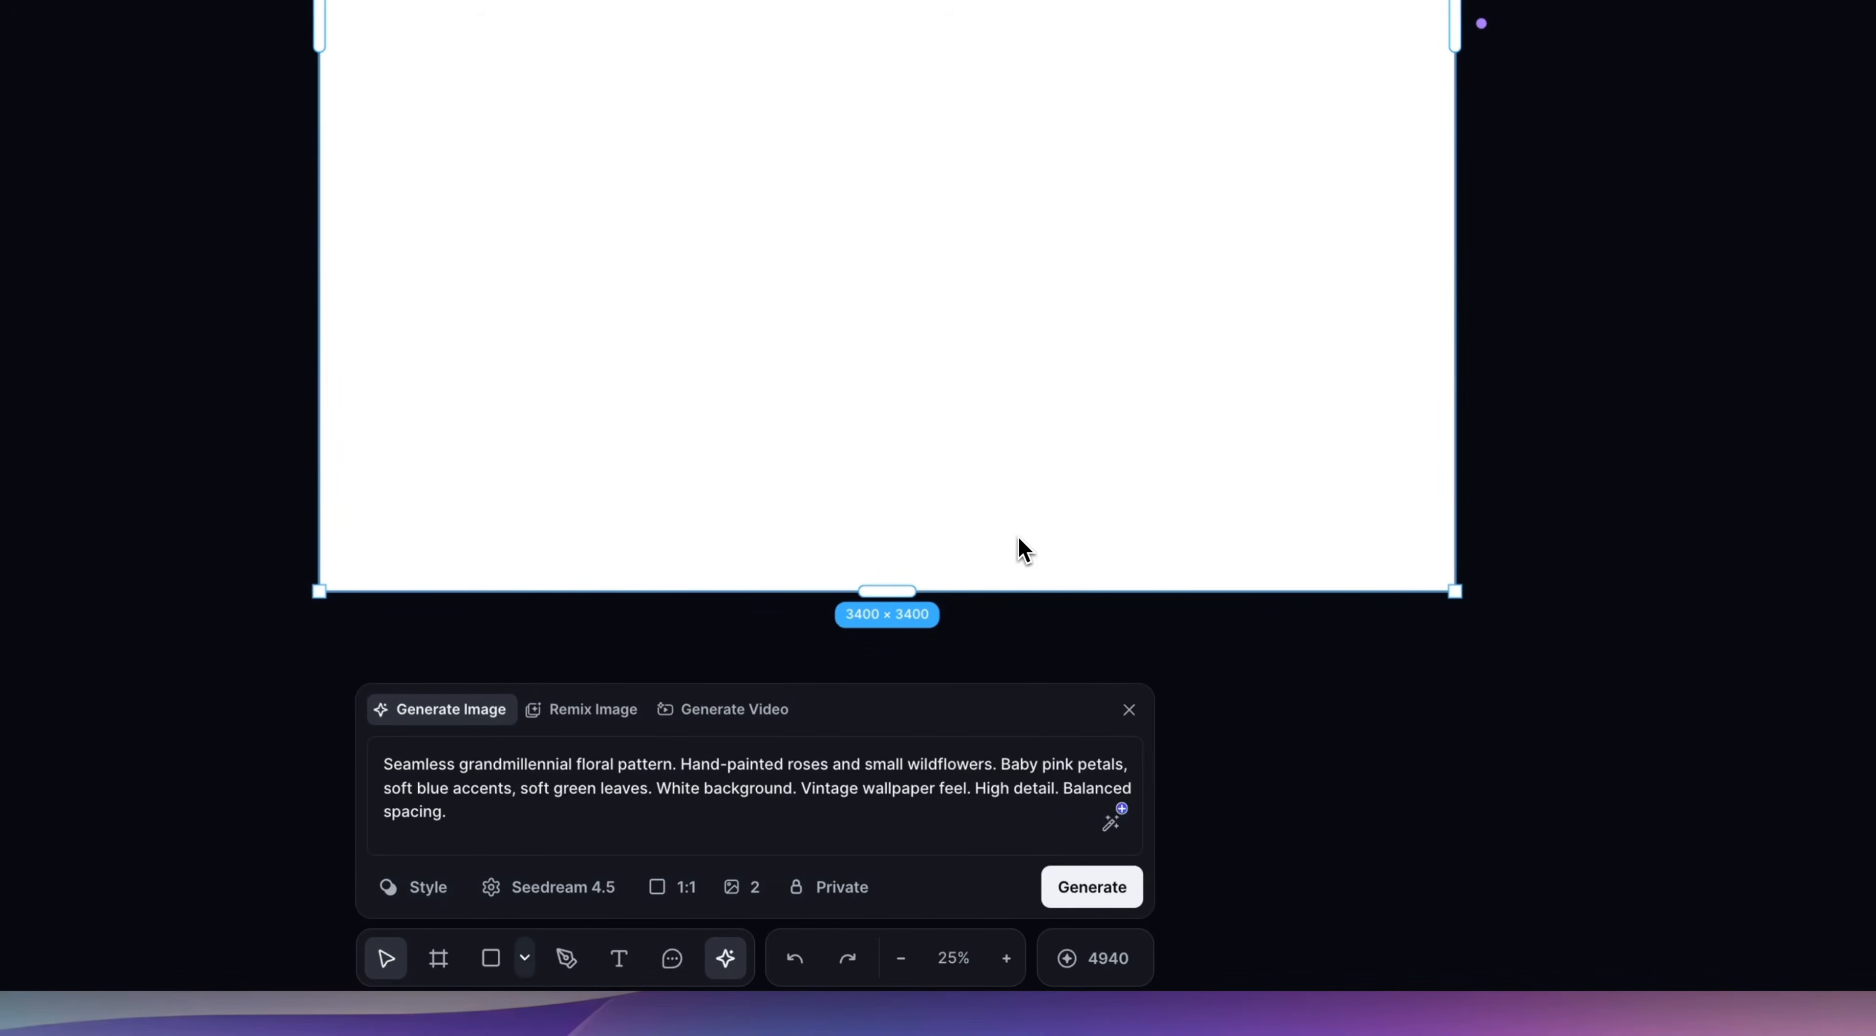
pyautogui.scroll(1, 1018, 537)
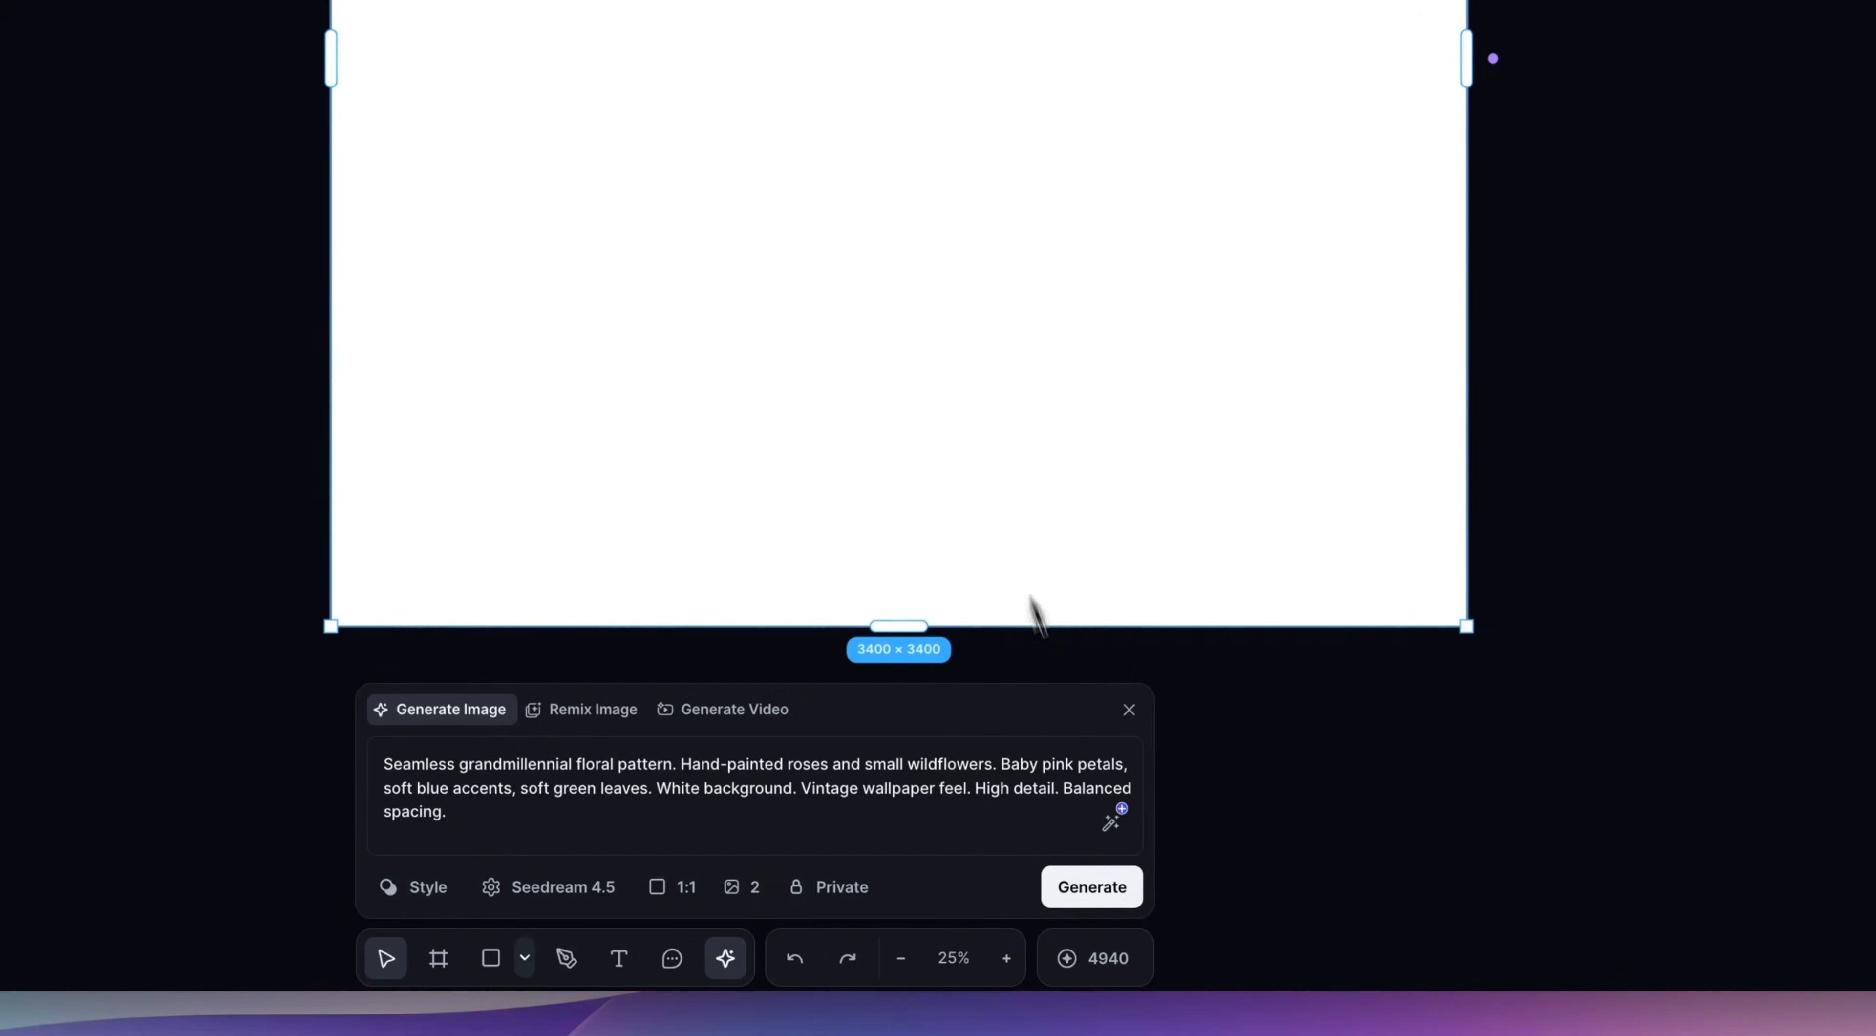
pyautogui.click(1131, 901)
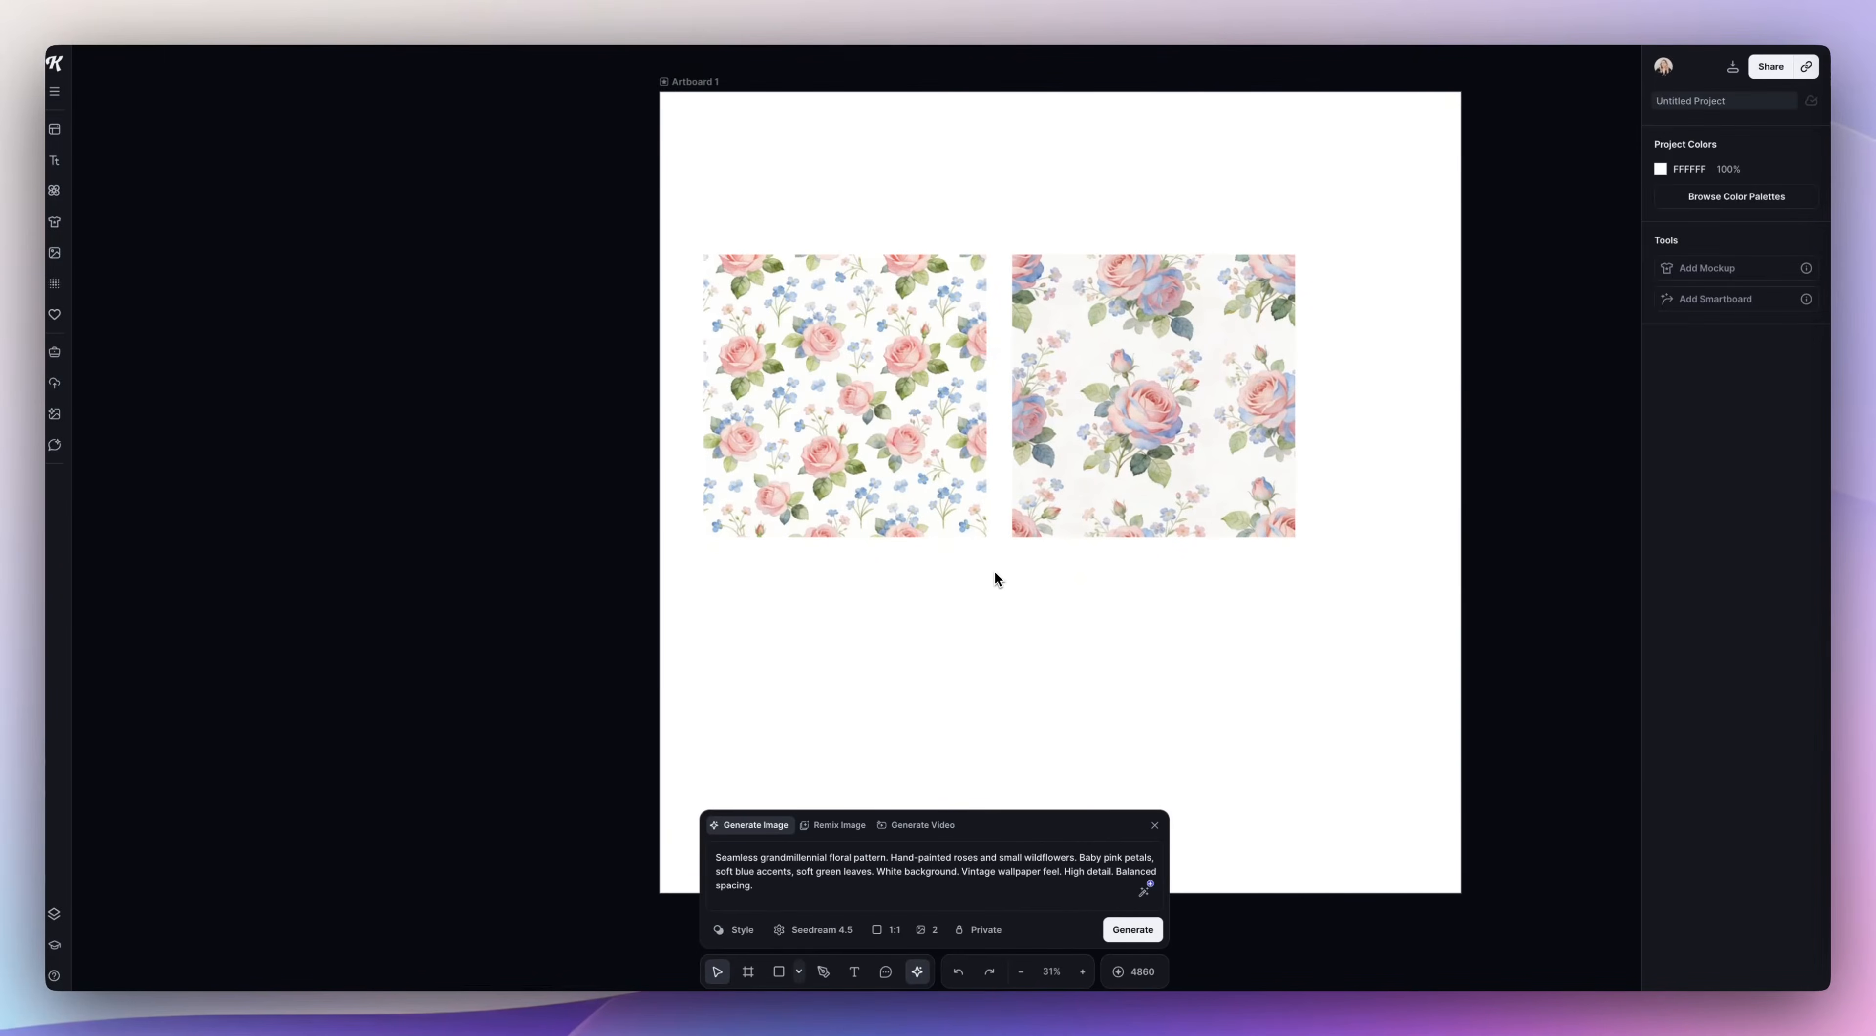
# Step: Select both generated floral images and move them off the artboard onto the empty canvas to its left
pyautogui.scroll(1, 1025, 591)
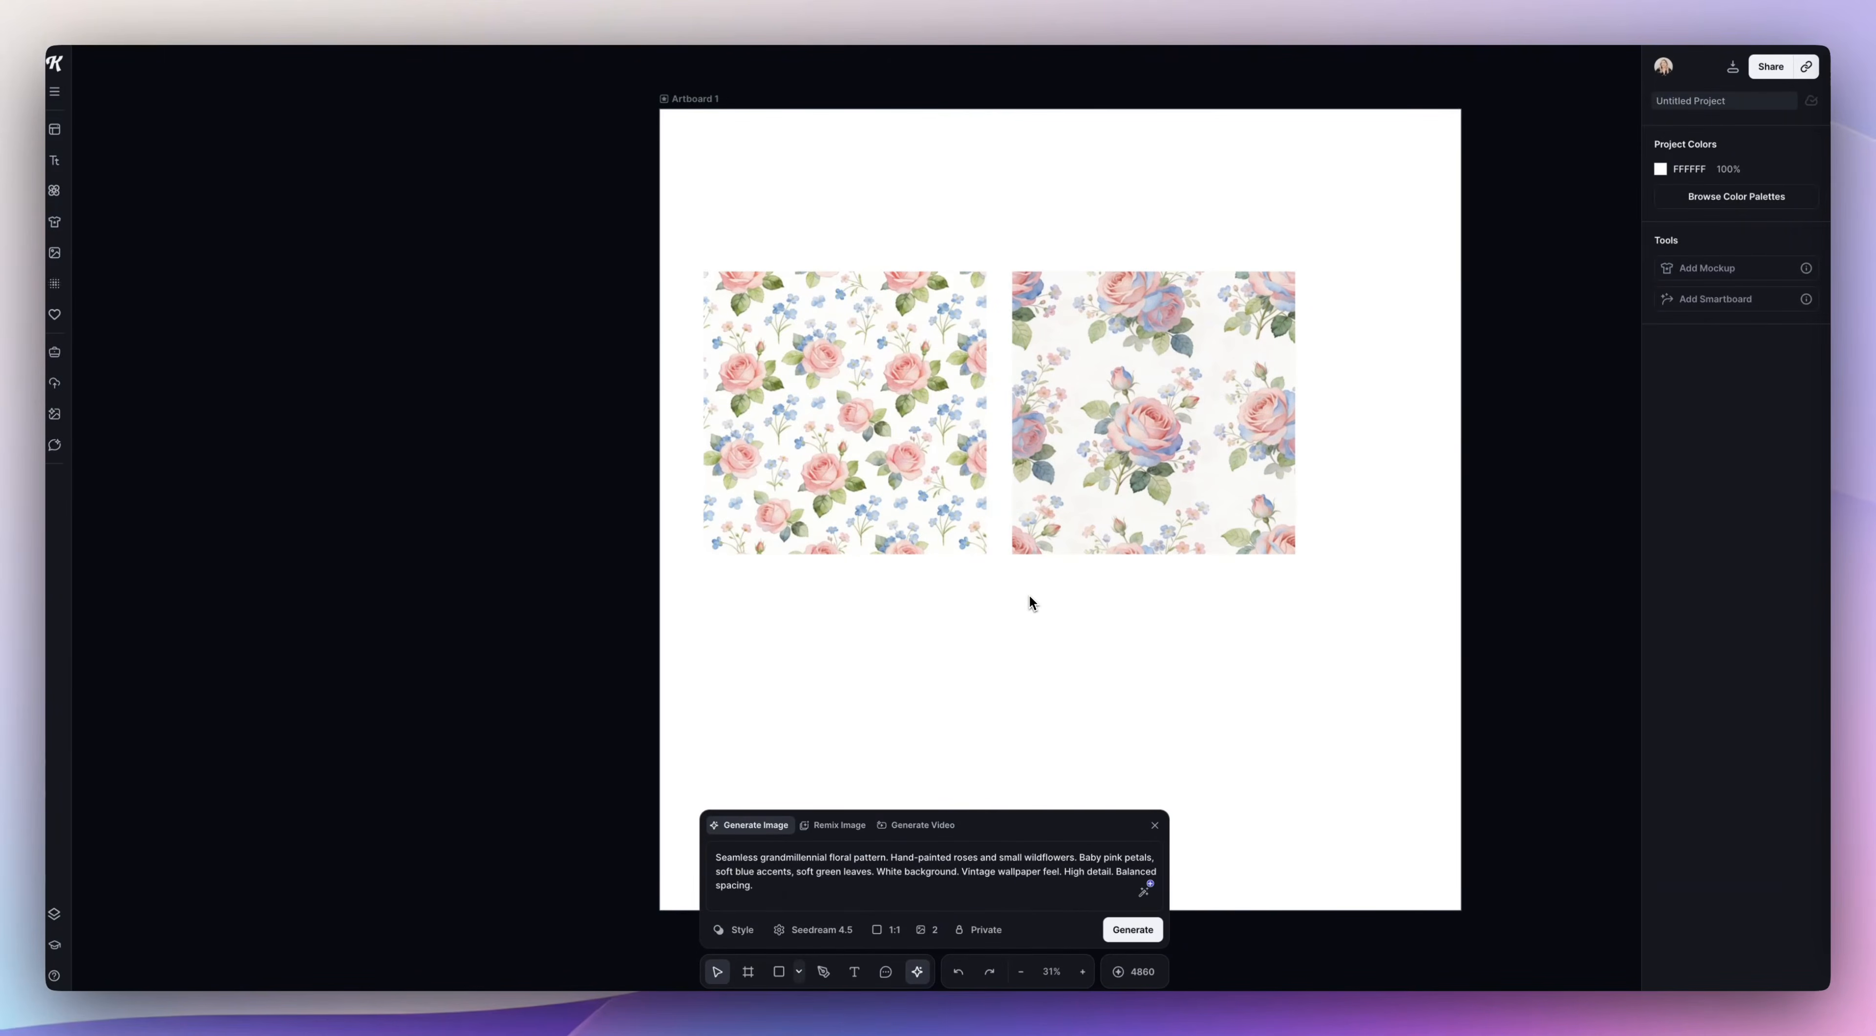
pyautogui.hscroll(-2, 1034, 592)
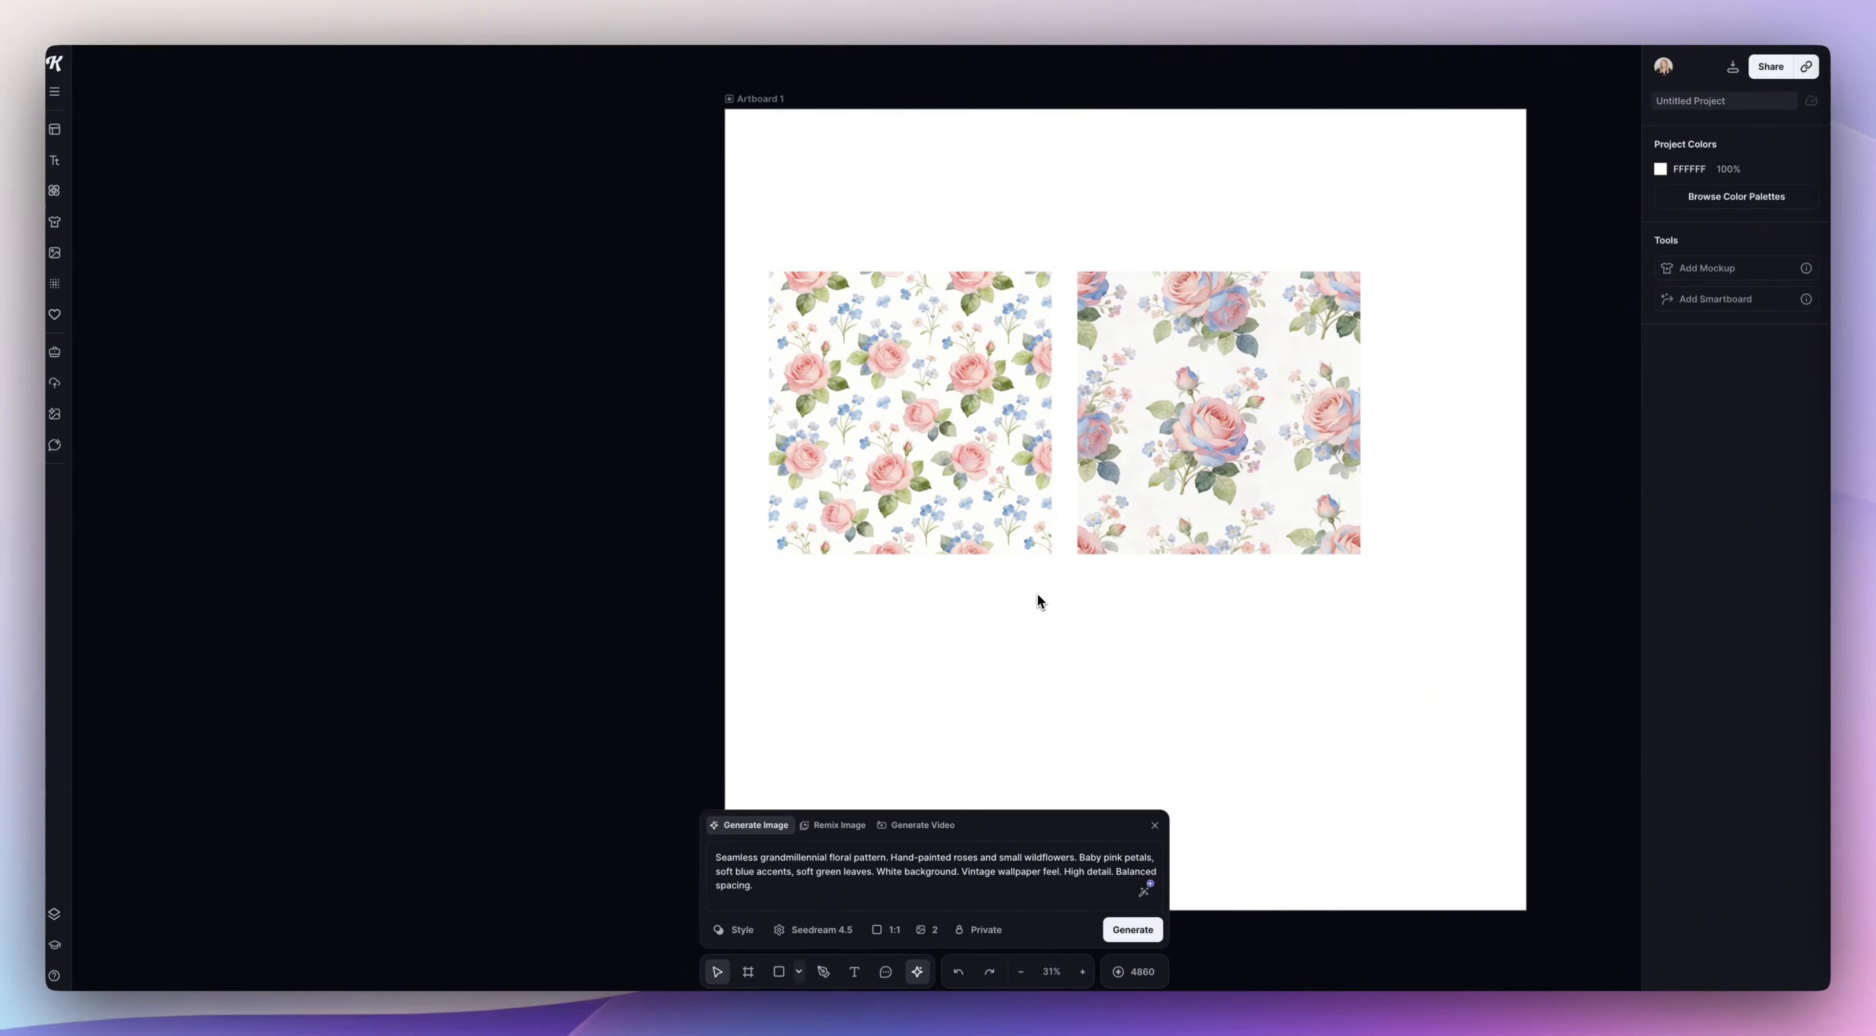
pyautogui.scroll(-3, 1037, 592)
pyautogui.scroll(1, 1037, 592)
pyautogui.click(1002, 421)
pyautogui.keyDown('shift'); pyautogui.click(1125, 417); pyautogui.keyUp('shift')
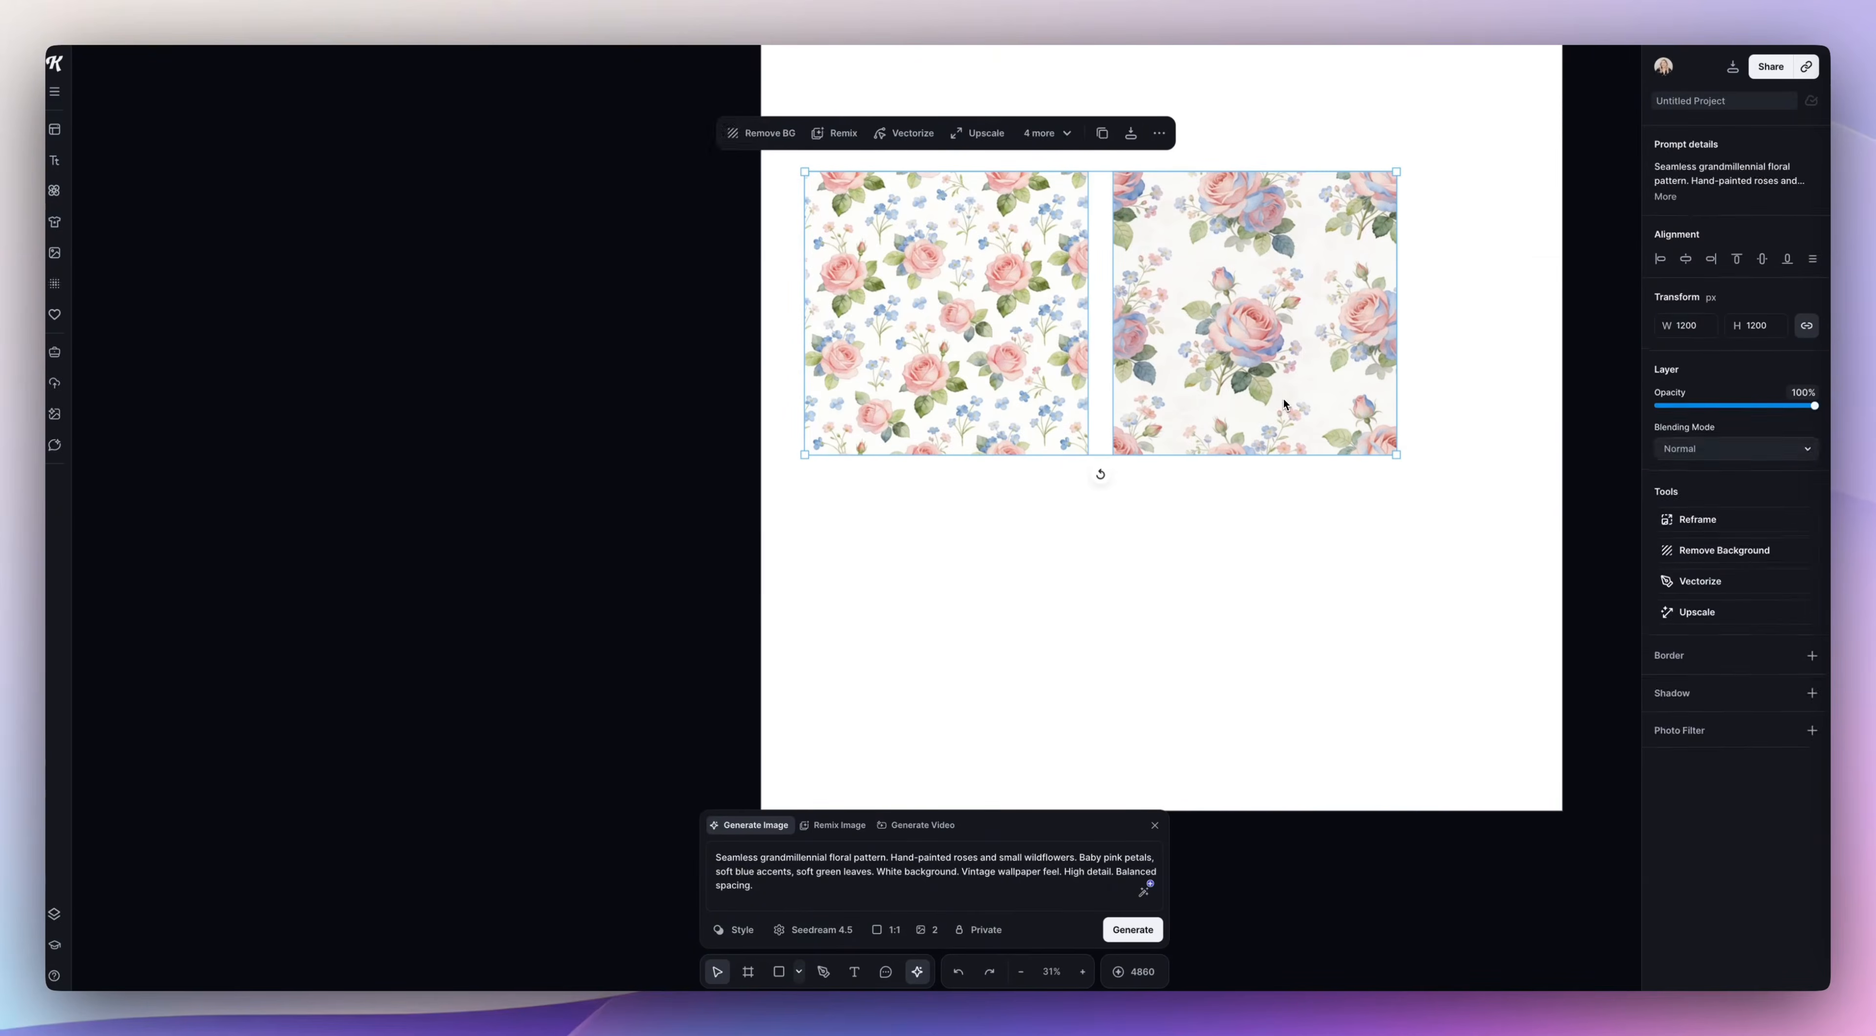
pyautogui.moveTo(1304, 417); pyautogui.dragTo(536, 523)
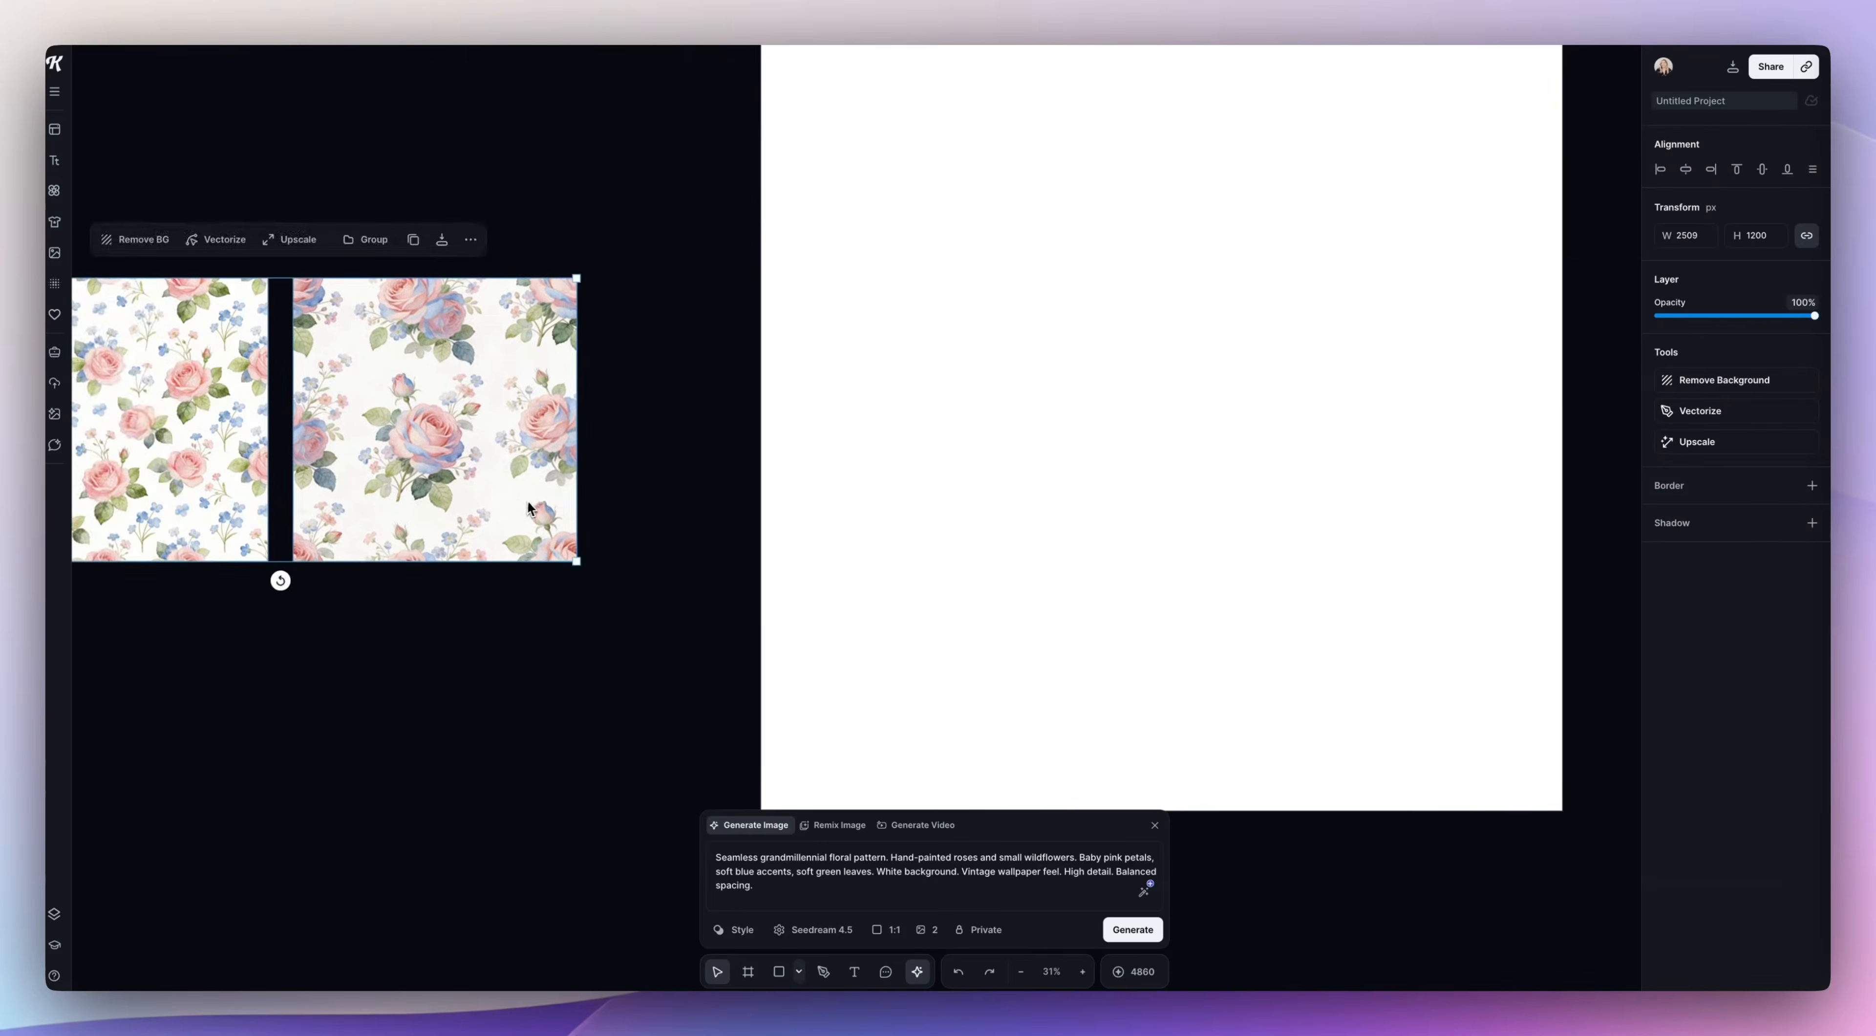
pyautogui.hscroll(-5, 539, 508)
pyautogui.moveTo(689, 489); pyautogui.dragTo(658, 520)
pyautogui.click(411, 431)
pyautogui.scroll(-2, 411, 432)
pyautogui.hscroll(-1, 411, 431)
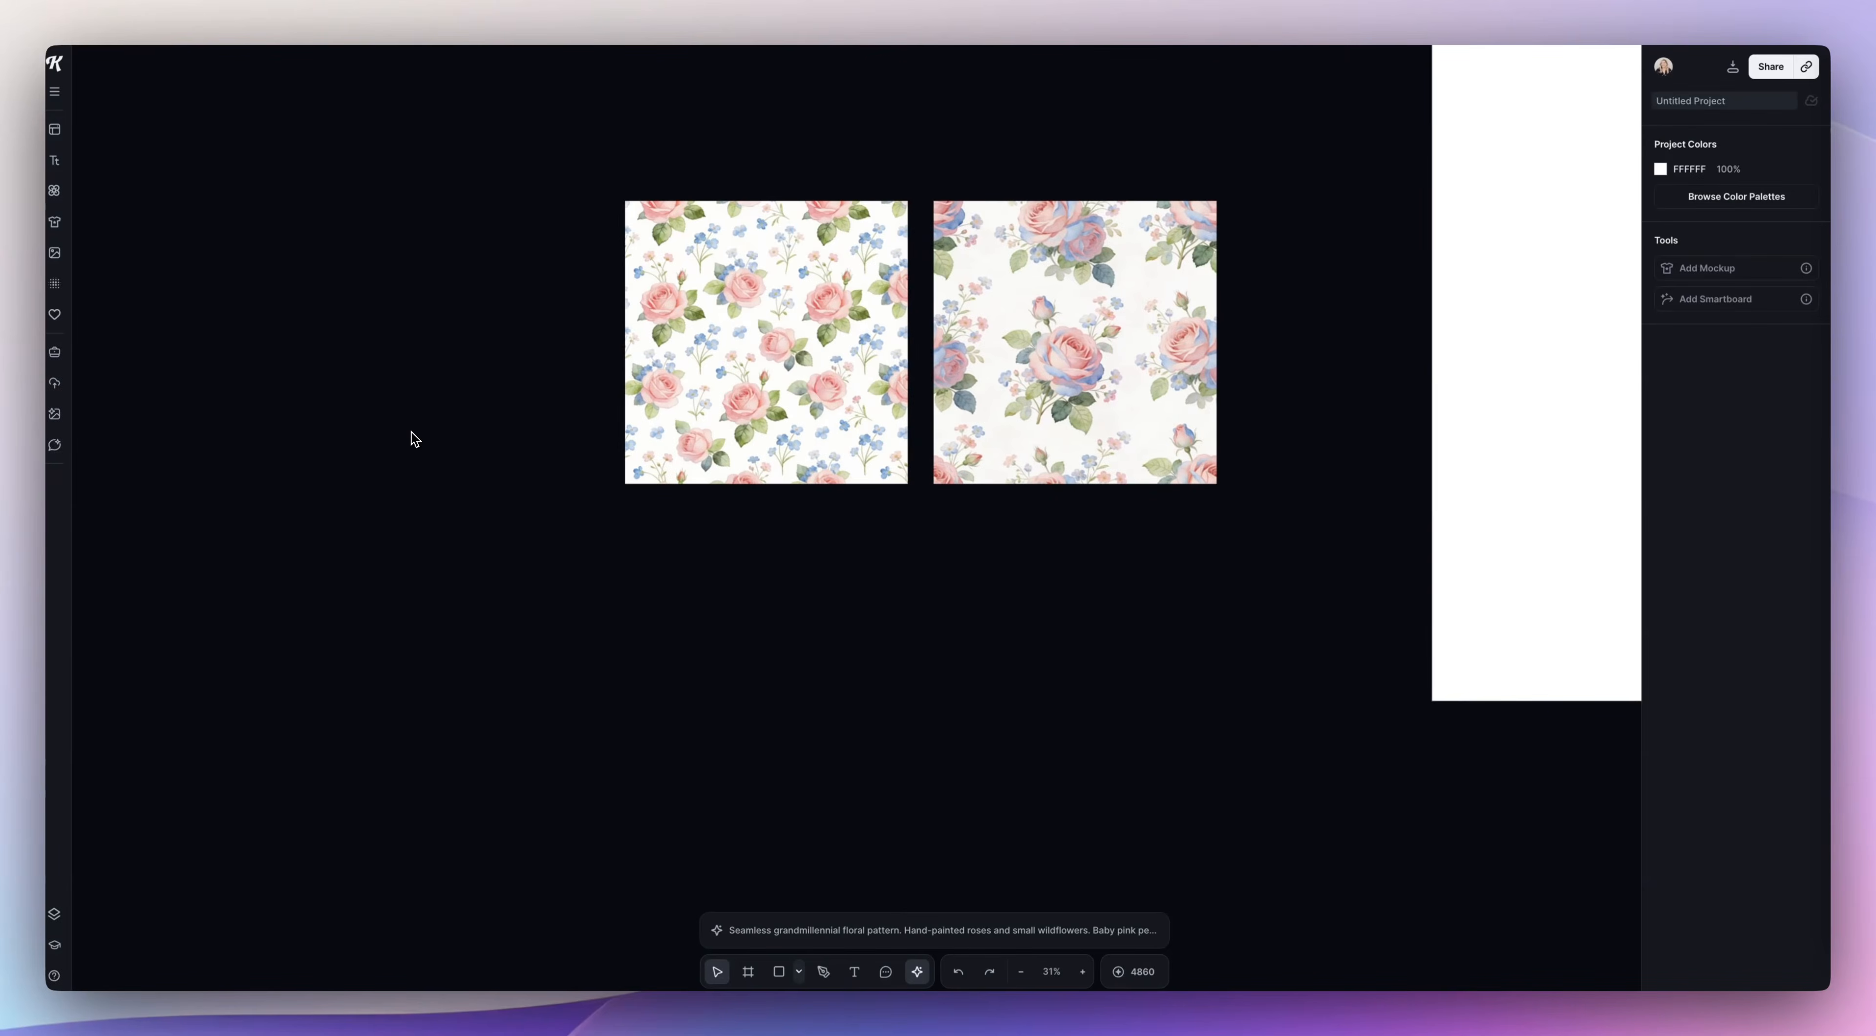
# Step: Move the pink rose pattern down and to the left, clear of the pink-and-blue rose pattern
pyautogui.moveTo(810, 410); pyautogui.dragTo(771, 730)
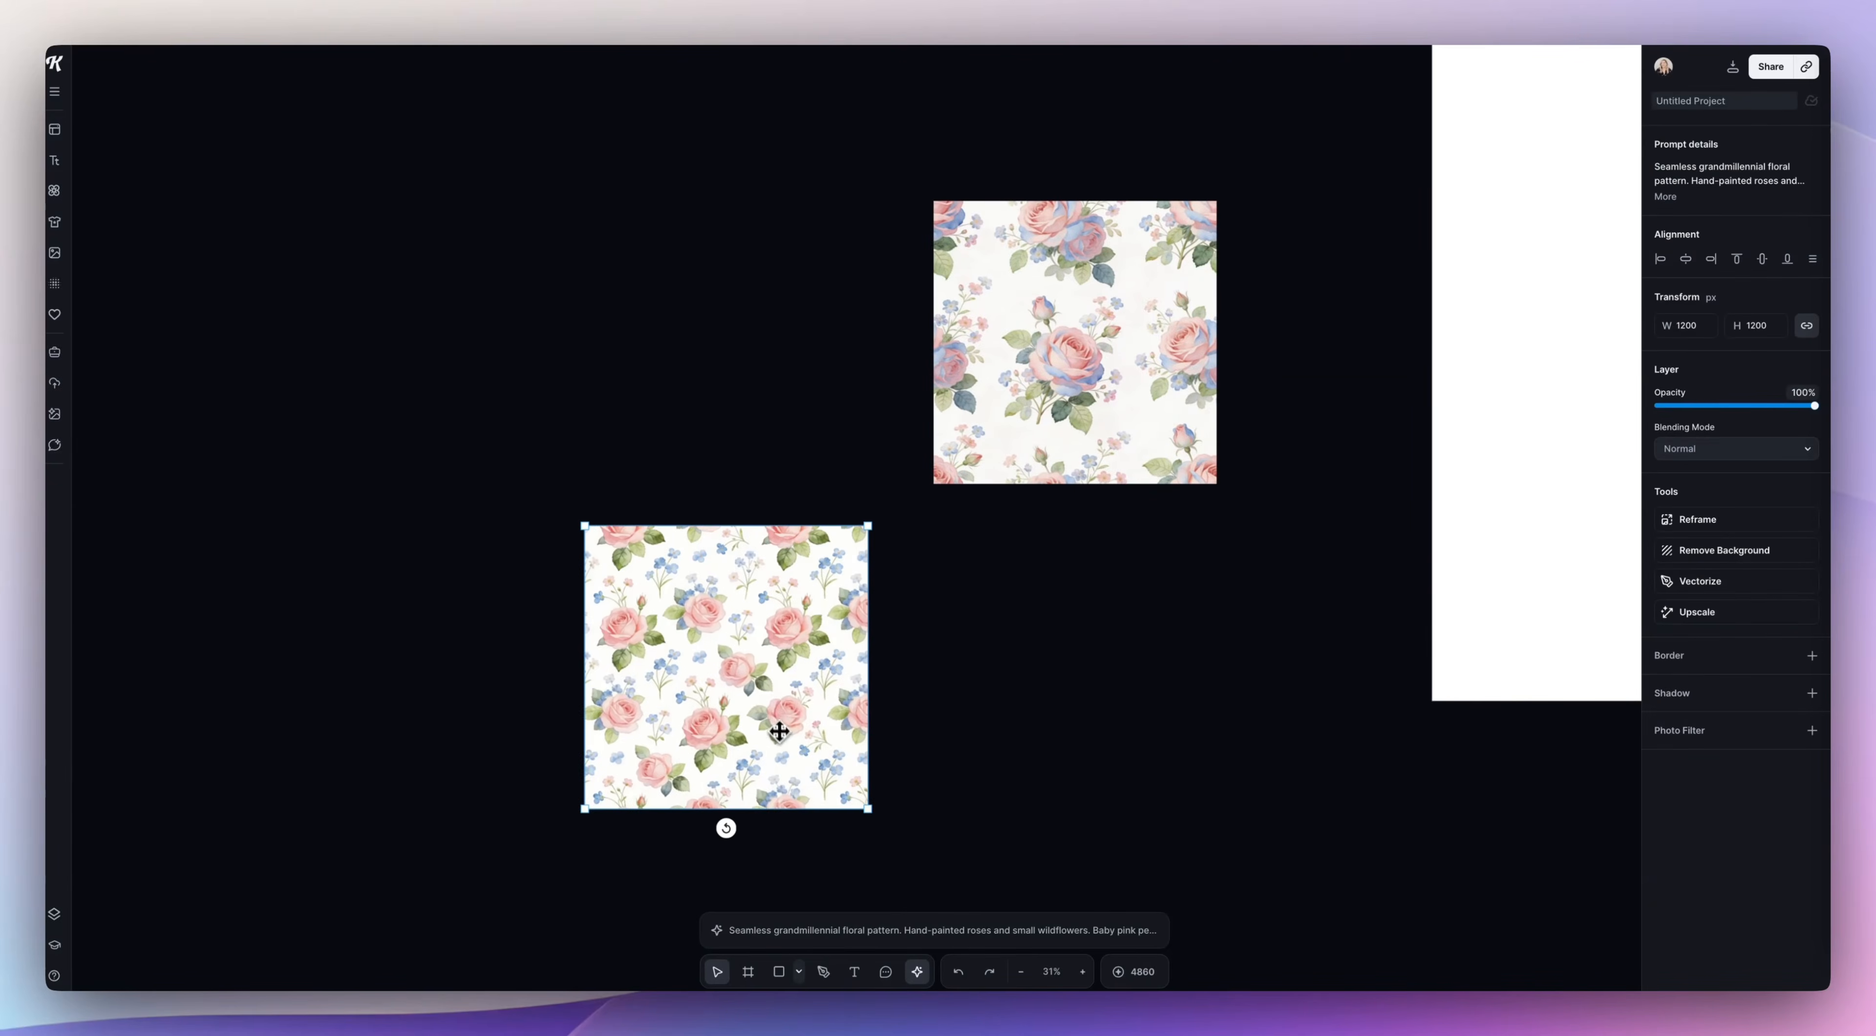
pyautogui.hscroll(-2, 878, 624)
pyautogui.moveTo(878, 625); pyautogui.dragTo(660, 579)
pyautogui.scroll(-2, 729, 582)
pyautogui.hscroll(-3, 728, 582)
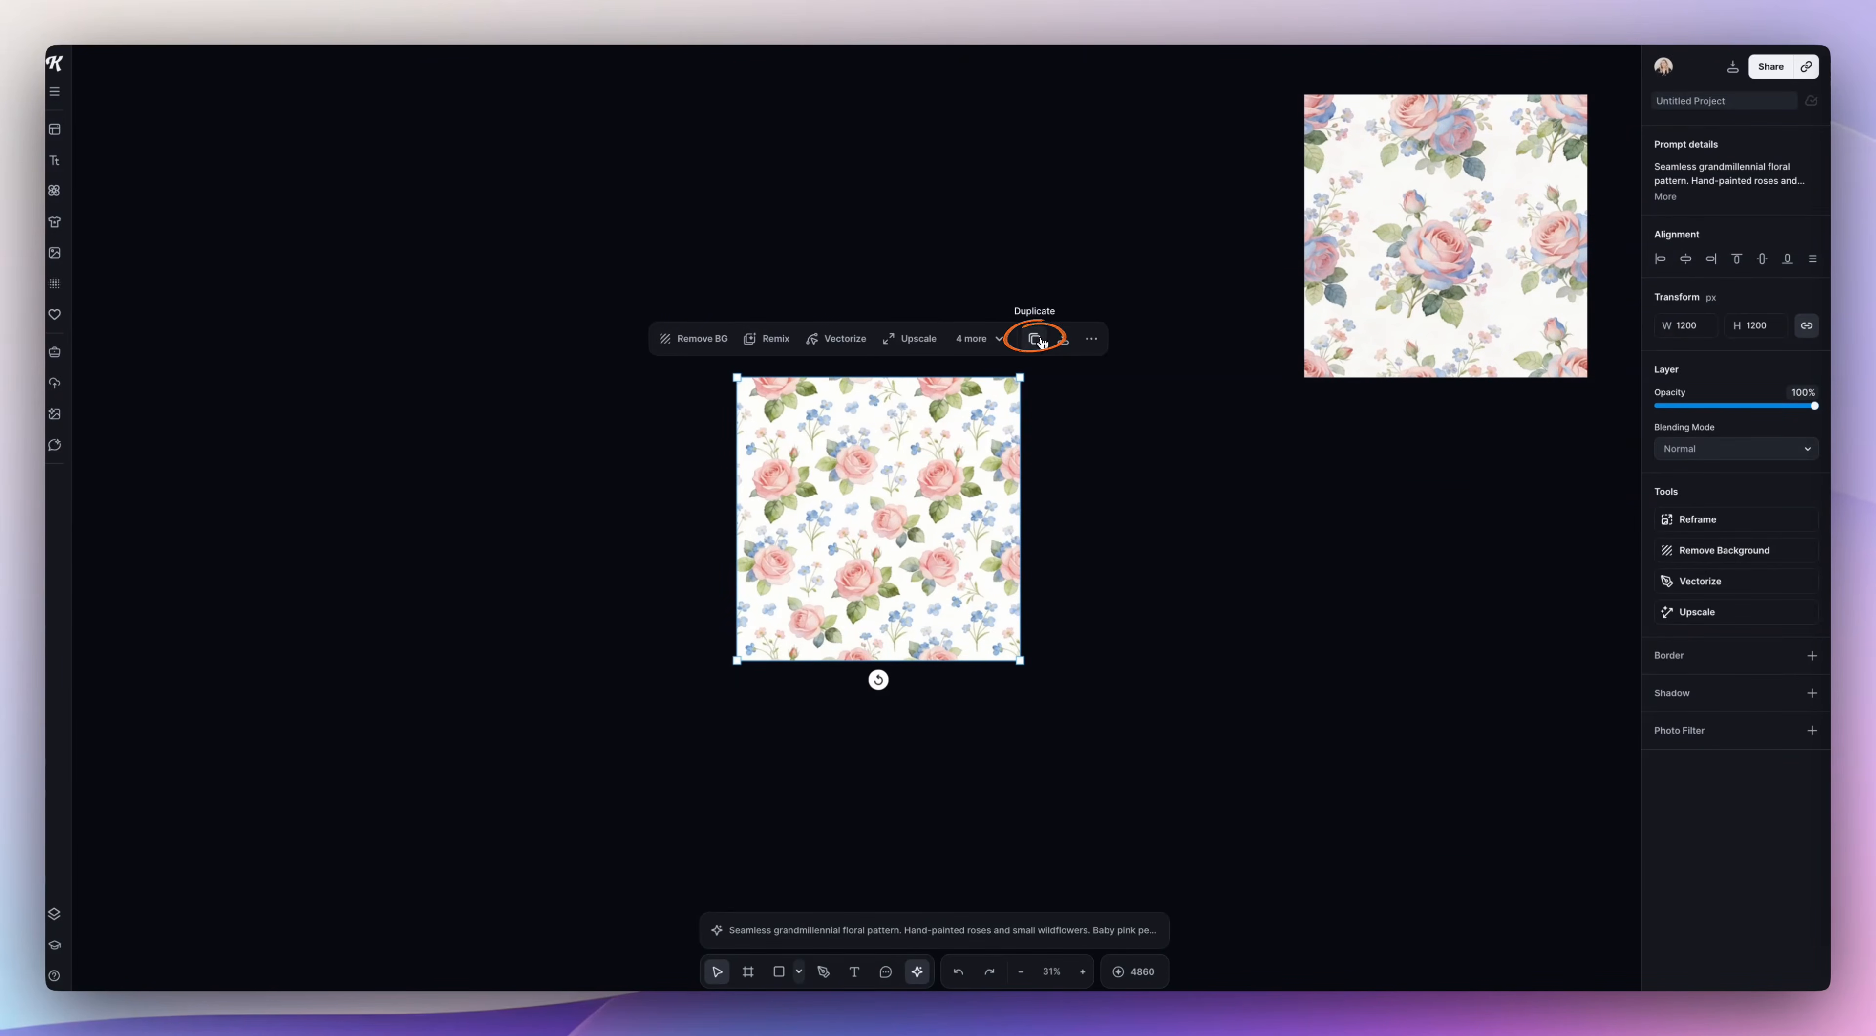
# Step: Duplicate the pink rose pattern, align the copy flush with its right edge, and inspect the seam up close
pyautogui.moveTo(802, 452); pyautogui.dragTo(1082, 451)
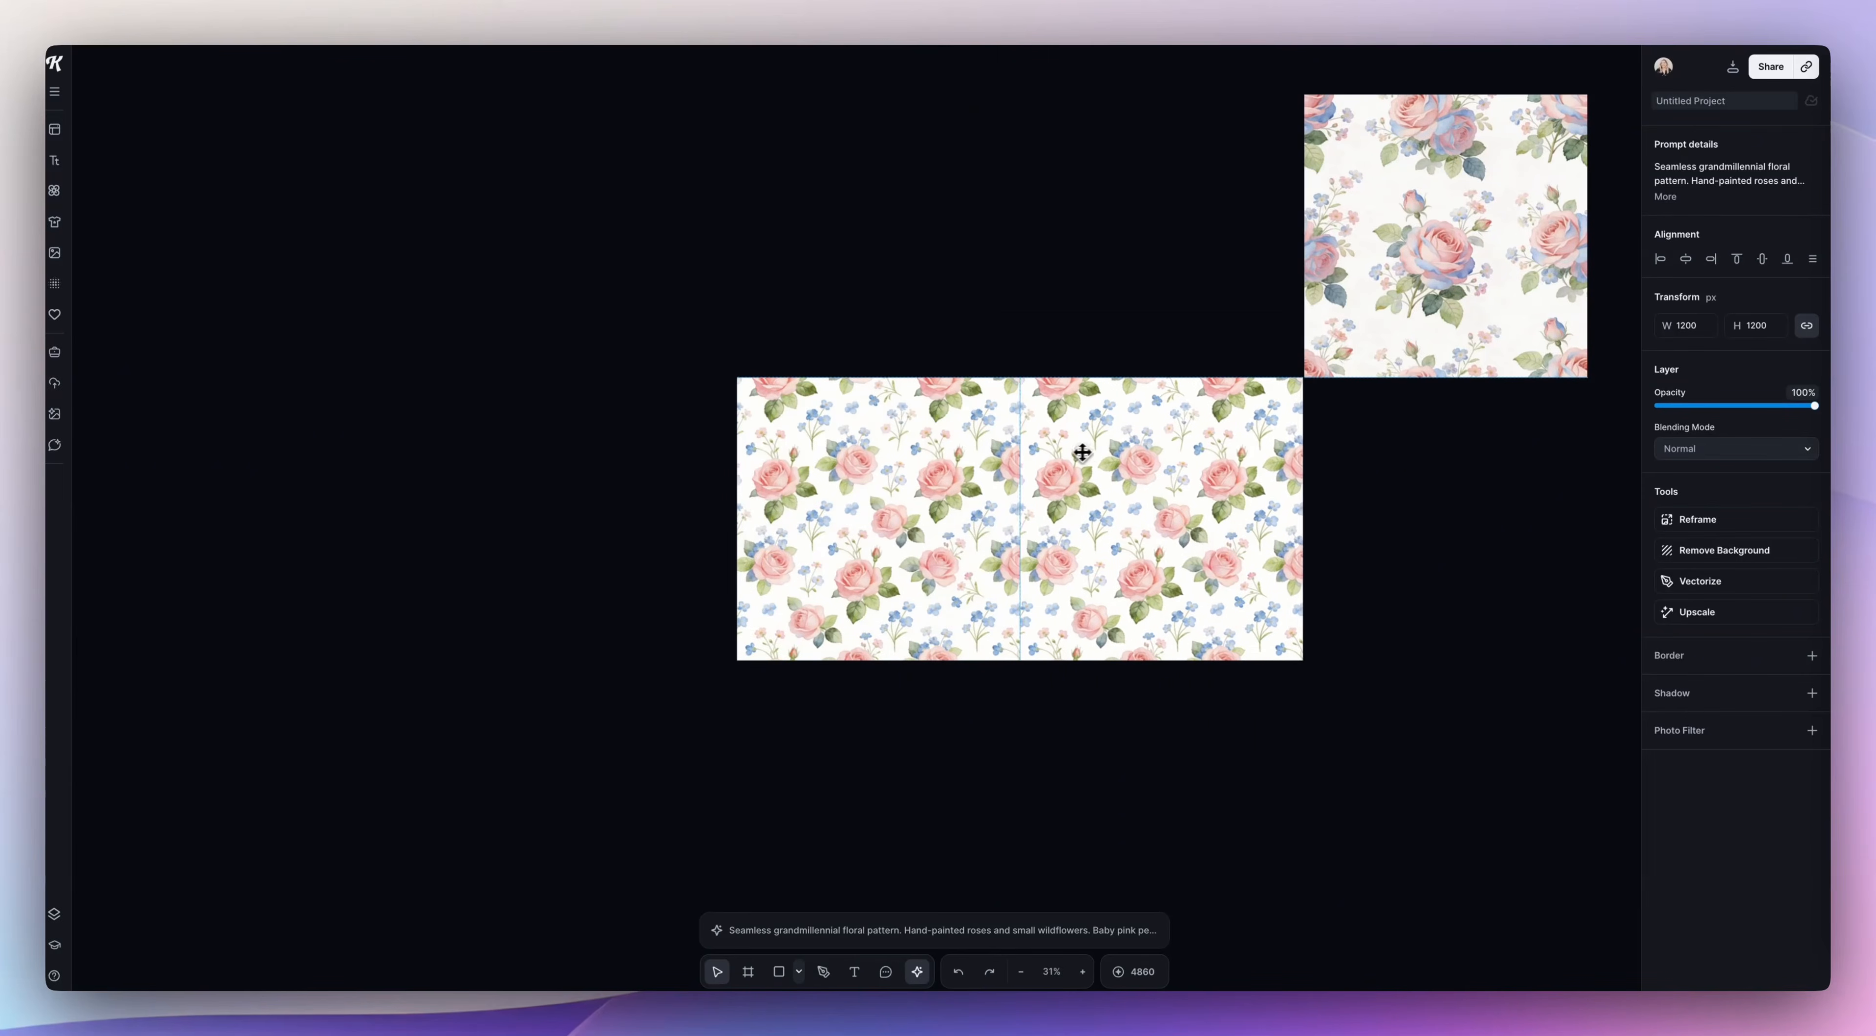
pyautogui.scroll(5, 1084, 452)
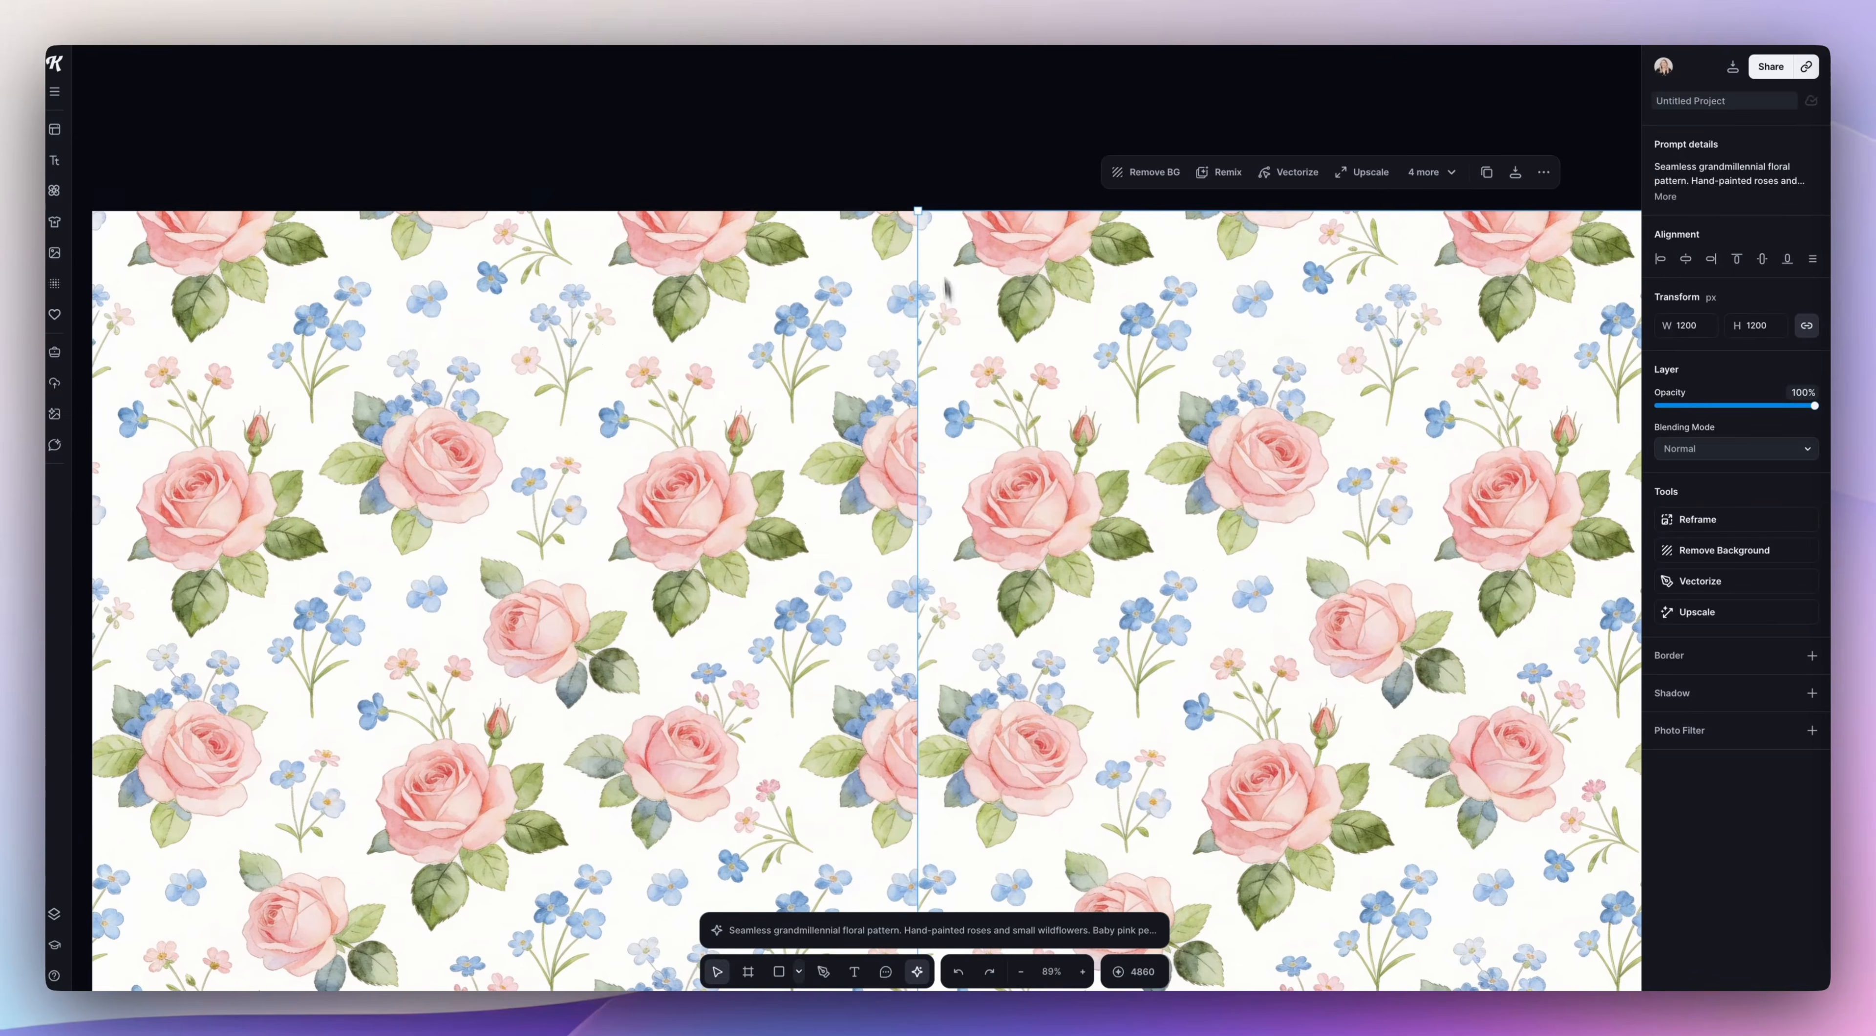
pyautogui.press('Escape')
pyautogui.click(976, 391)
pyautogui.scroll(-5, 976, 391)
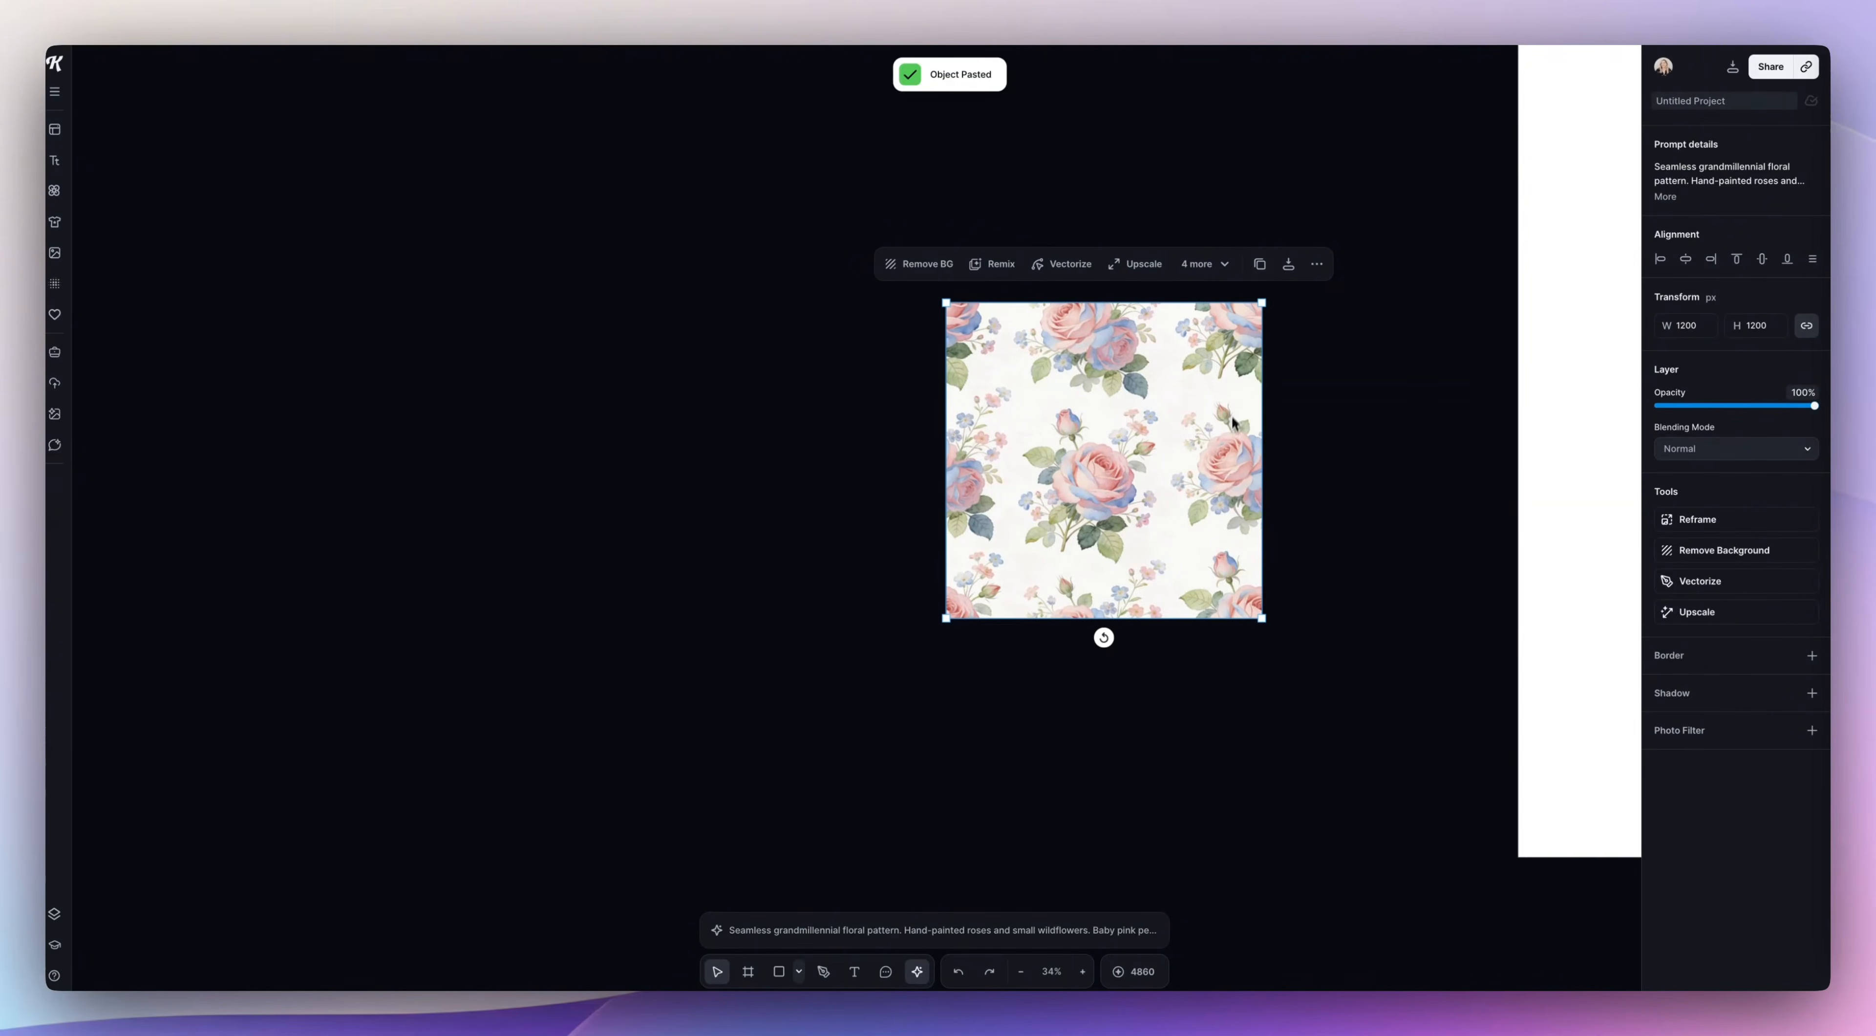
# Step: Place a copy of the pink-and-blue rose pattern flush against the original's right edge and inspect the join
pyautogui.moveTo(1040, 426); pyautogui.dragTo(1303, 410)
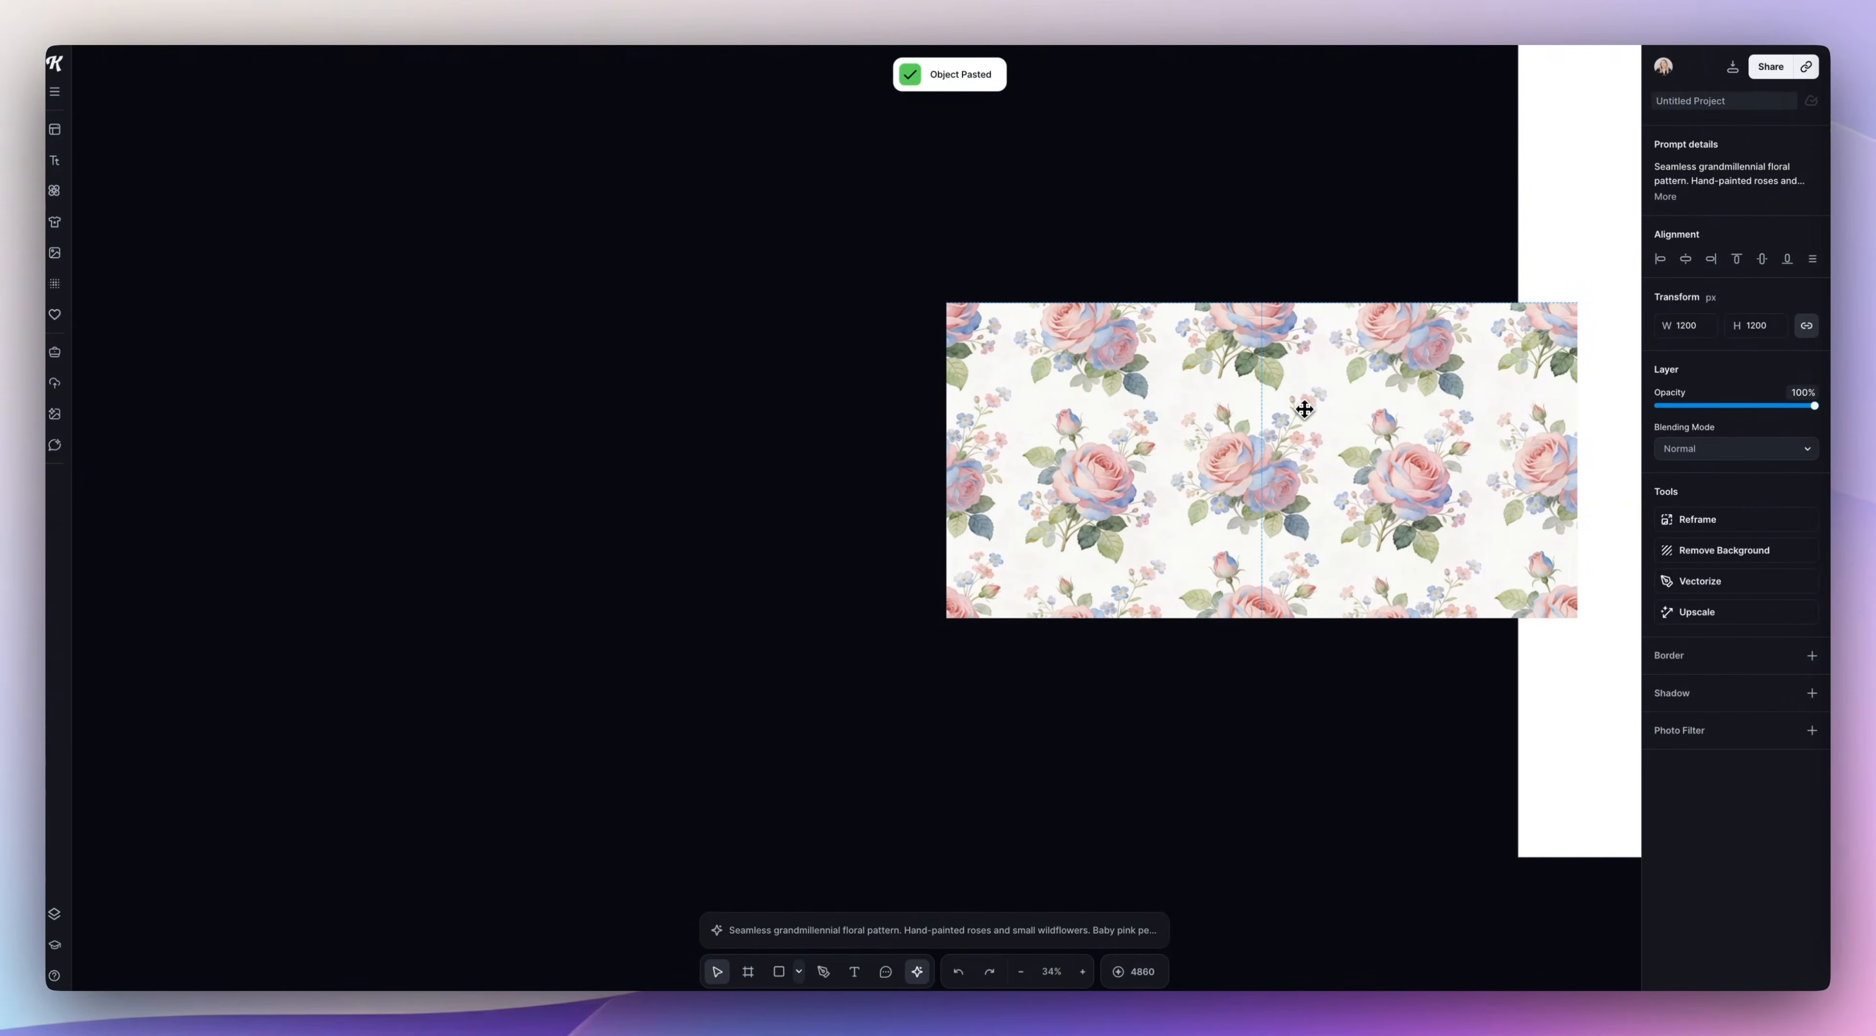
pyautogui.keyDown('shift'); pyautogui.click(1161, 406); pyautogui.keyUp('shift')
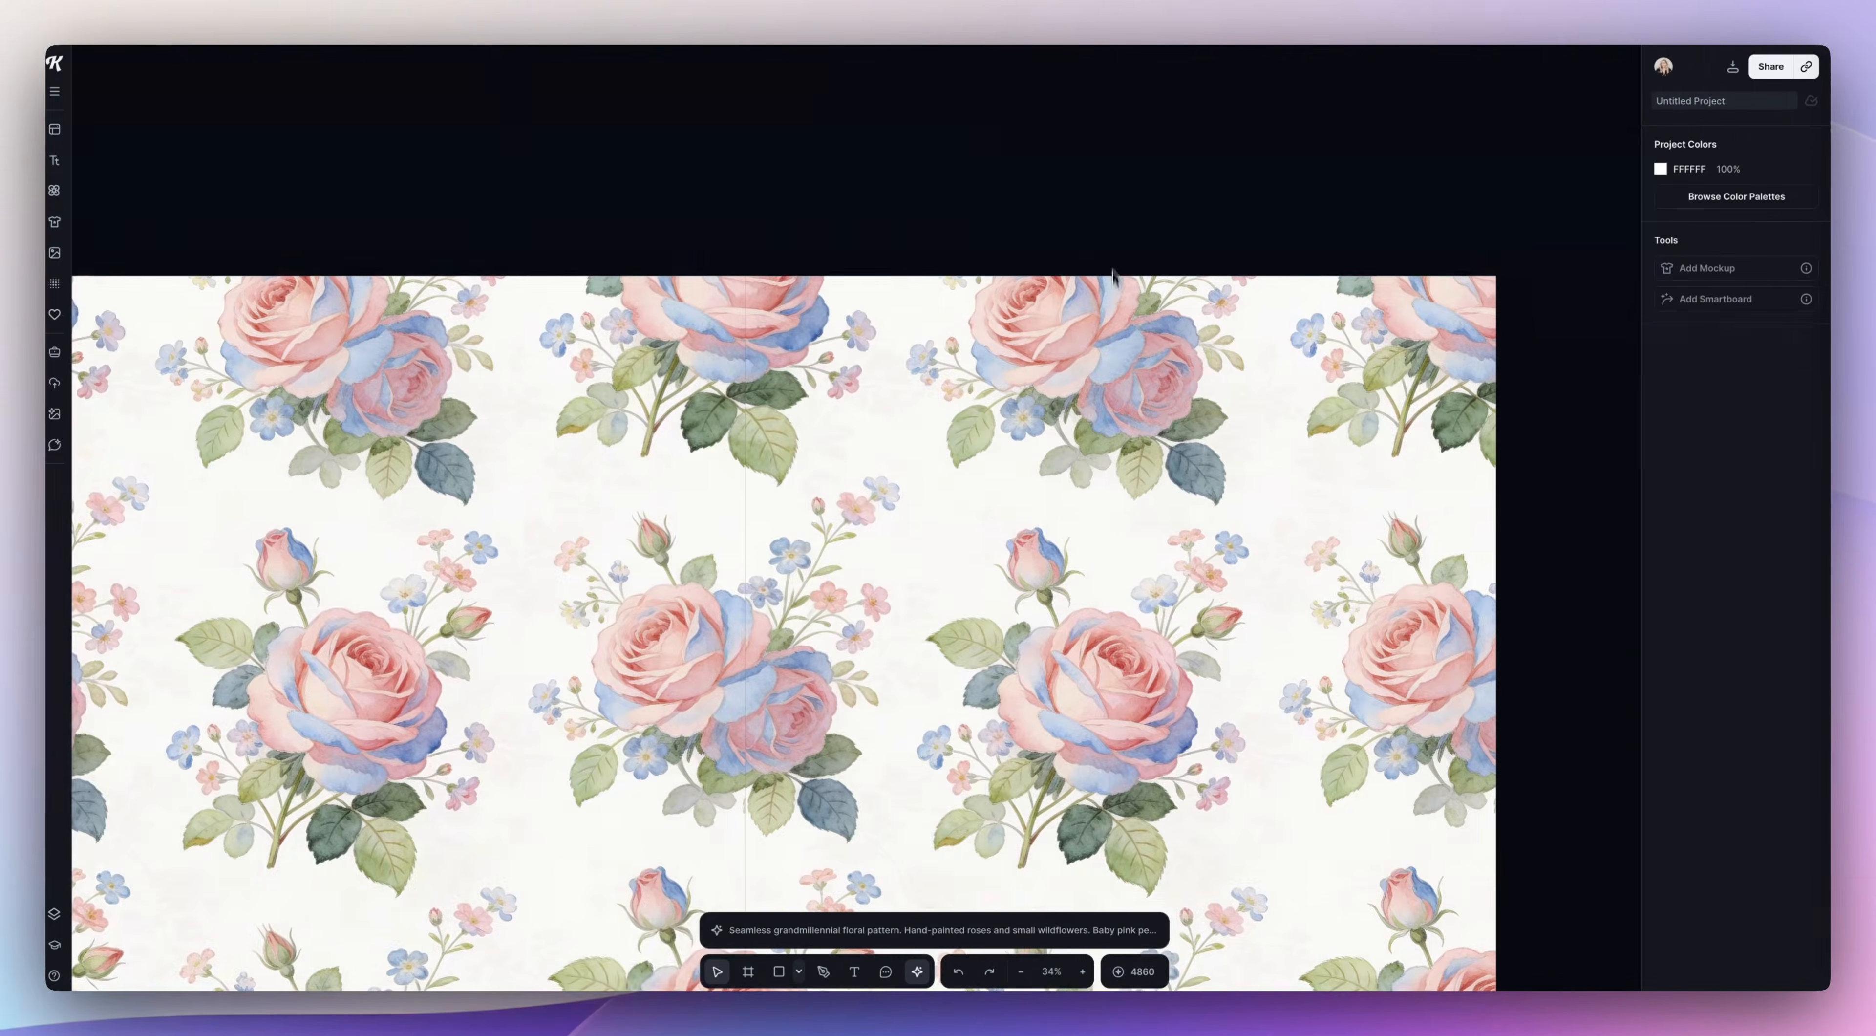
pyautogui.hscroll(-2, 1114, 230)
pyautogui.scroll(-3, 1113, 224)
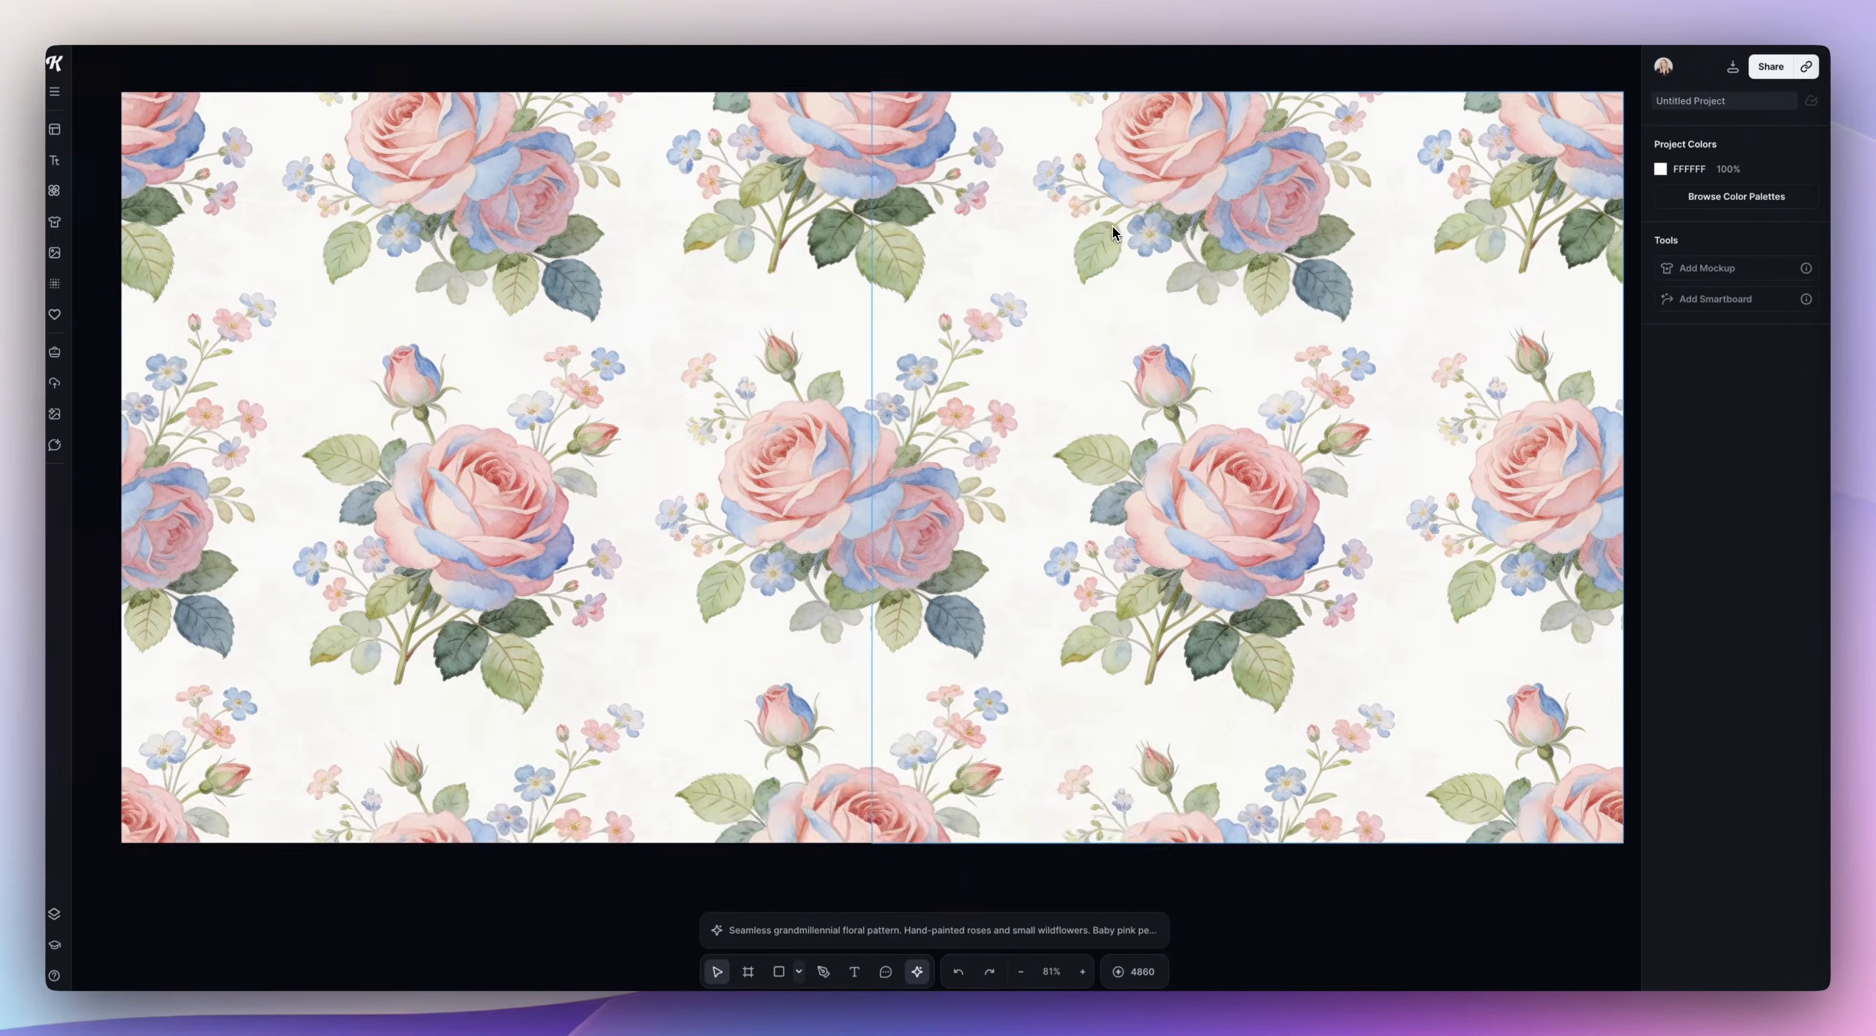
pyautogui.scroll(-5, 1112, 224)
pyautogui.scroll(3, 1112, 224)
pyautogui.scroll(-2, 1112, 224)
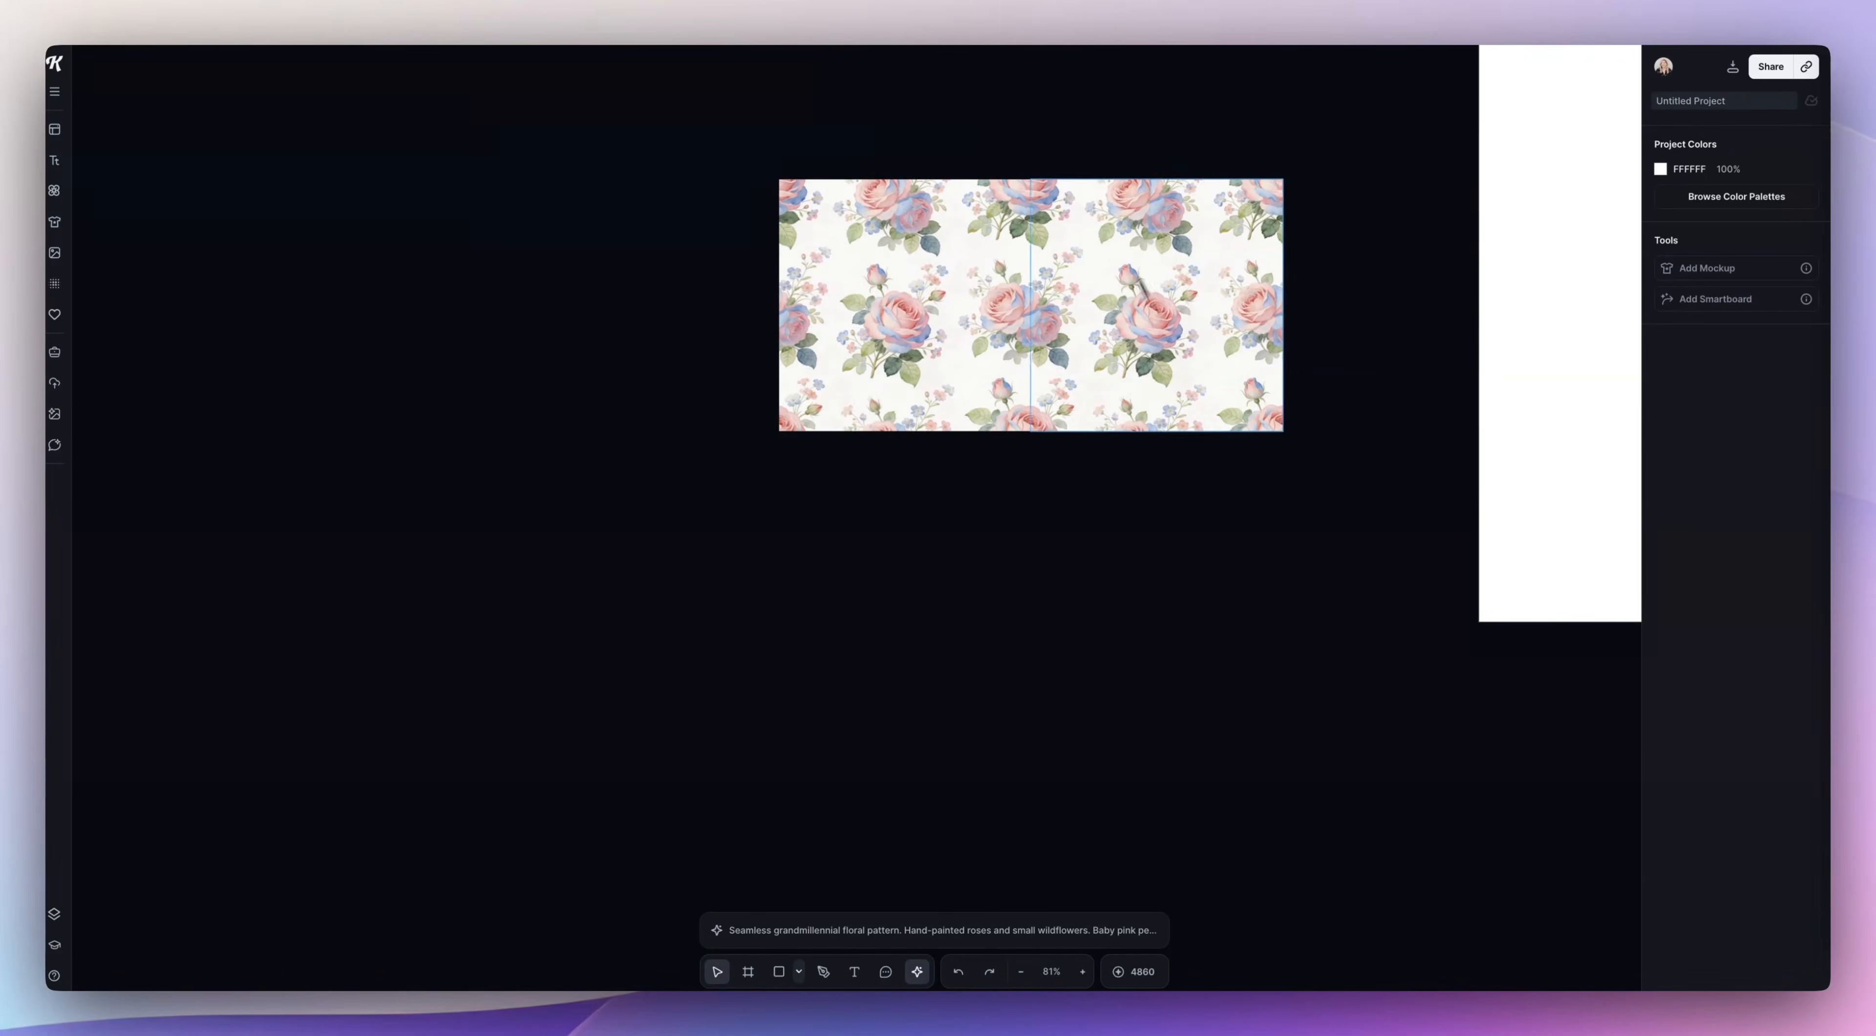
# Step: Duplicate the pink-and-blue rose pair, place the copy directly below to form a two-by-two grid, and inspect the seams
pyautogui.moveTo(911, 326); pyautogui.dragTo(914, 326)
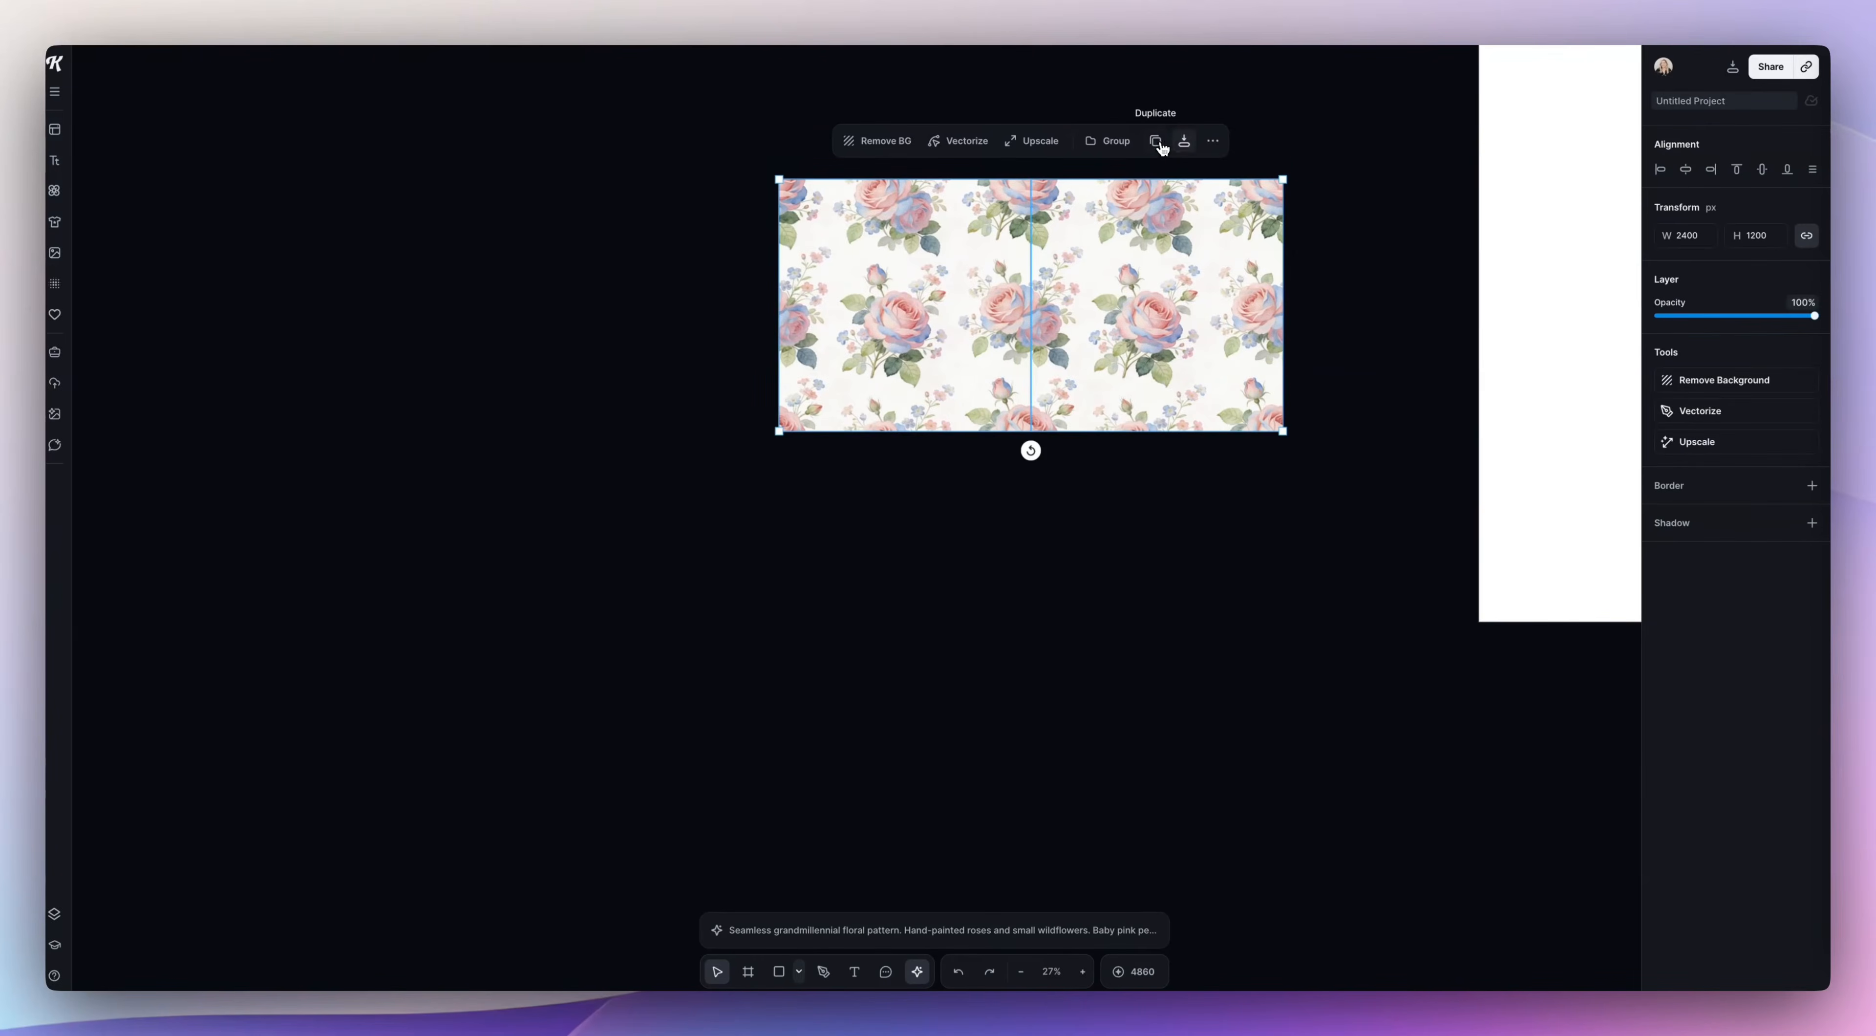
pyautogui.moveTo(1157, 199); pyautogui.dragTo(1160, 474)
pyautogui.click(1312, 444)
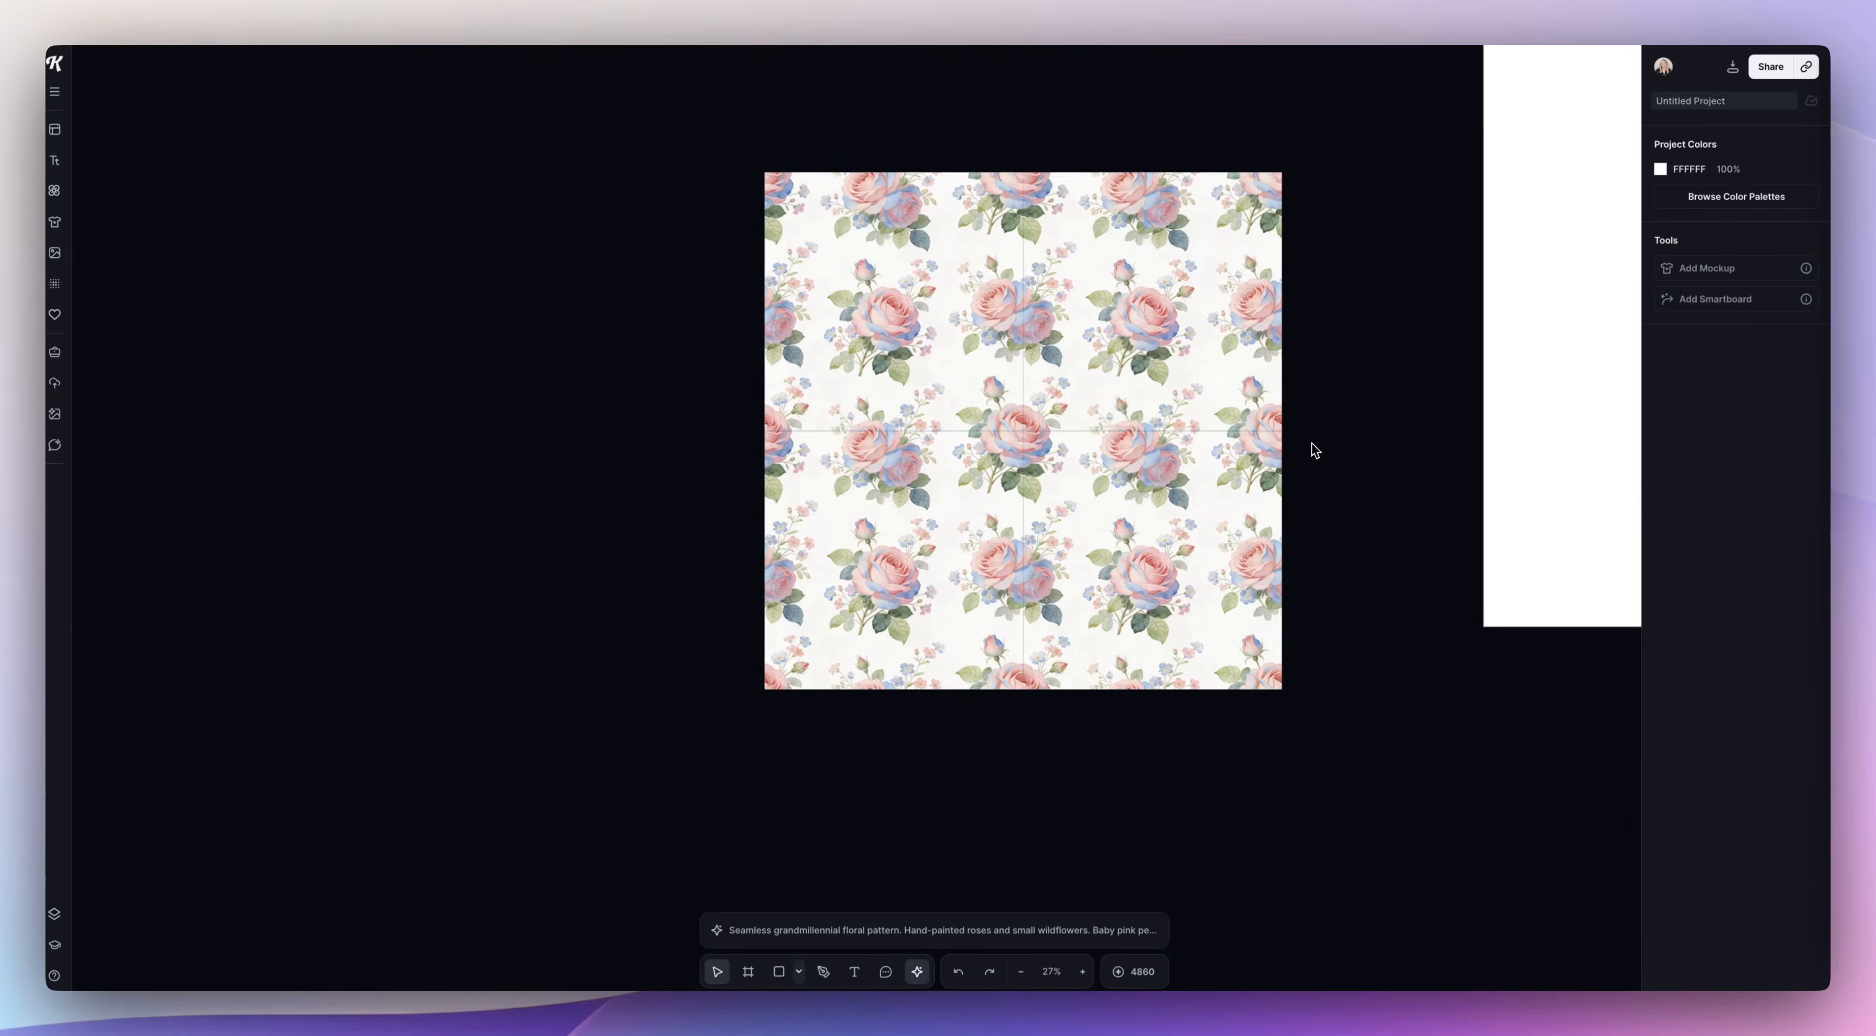
pyautogui.scroll(5, 1313, 448)
pyautogui.scroll(-8, 1315, 450)
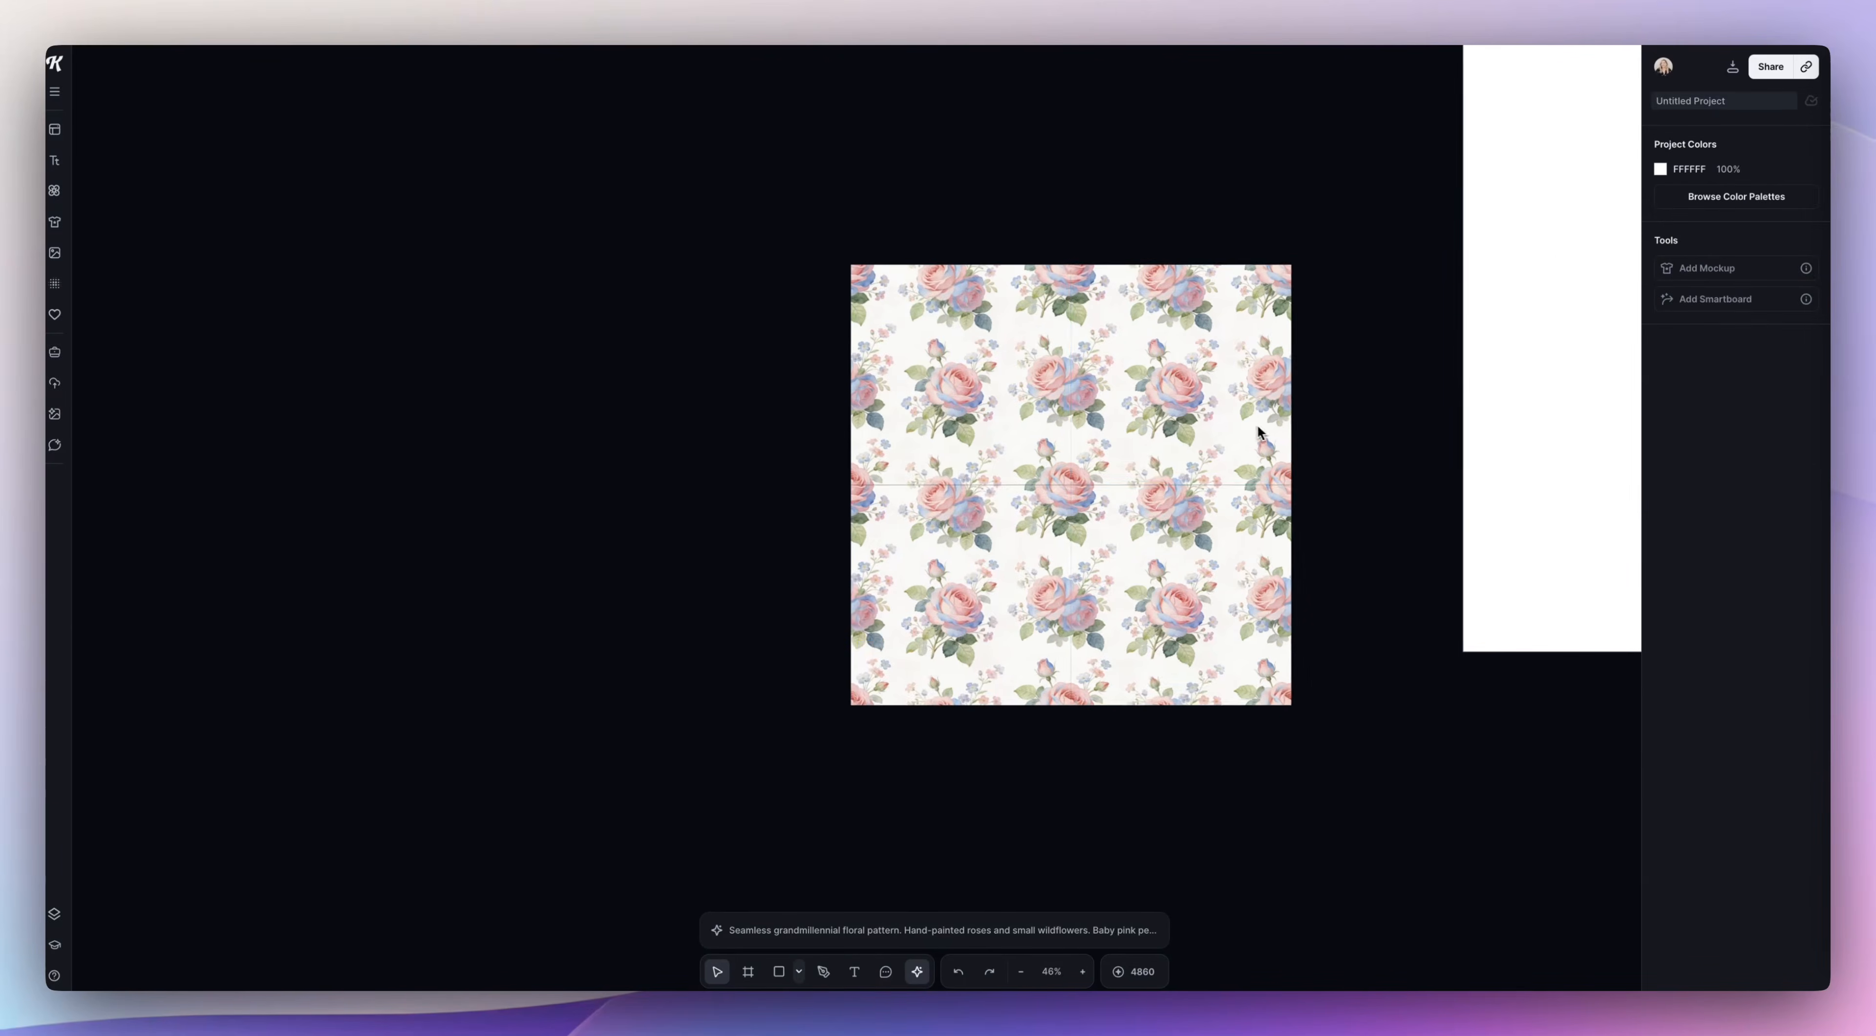
# Step: Delete the three extra copies of the pink-and-blue rose pattern from the two-by-two grid, keeping the upper-left tile
pyautogui.click(1252, 535)
pyautogui.keyDown('shift'); pyautogui.click(1253, 535); pyautogui.keyUp('shift')
pyautogui.keyDown('shift'); pyautogui.click(983, 545); pyautogui.keyUp('shift')
pyautogui.press('Delete')
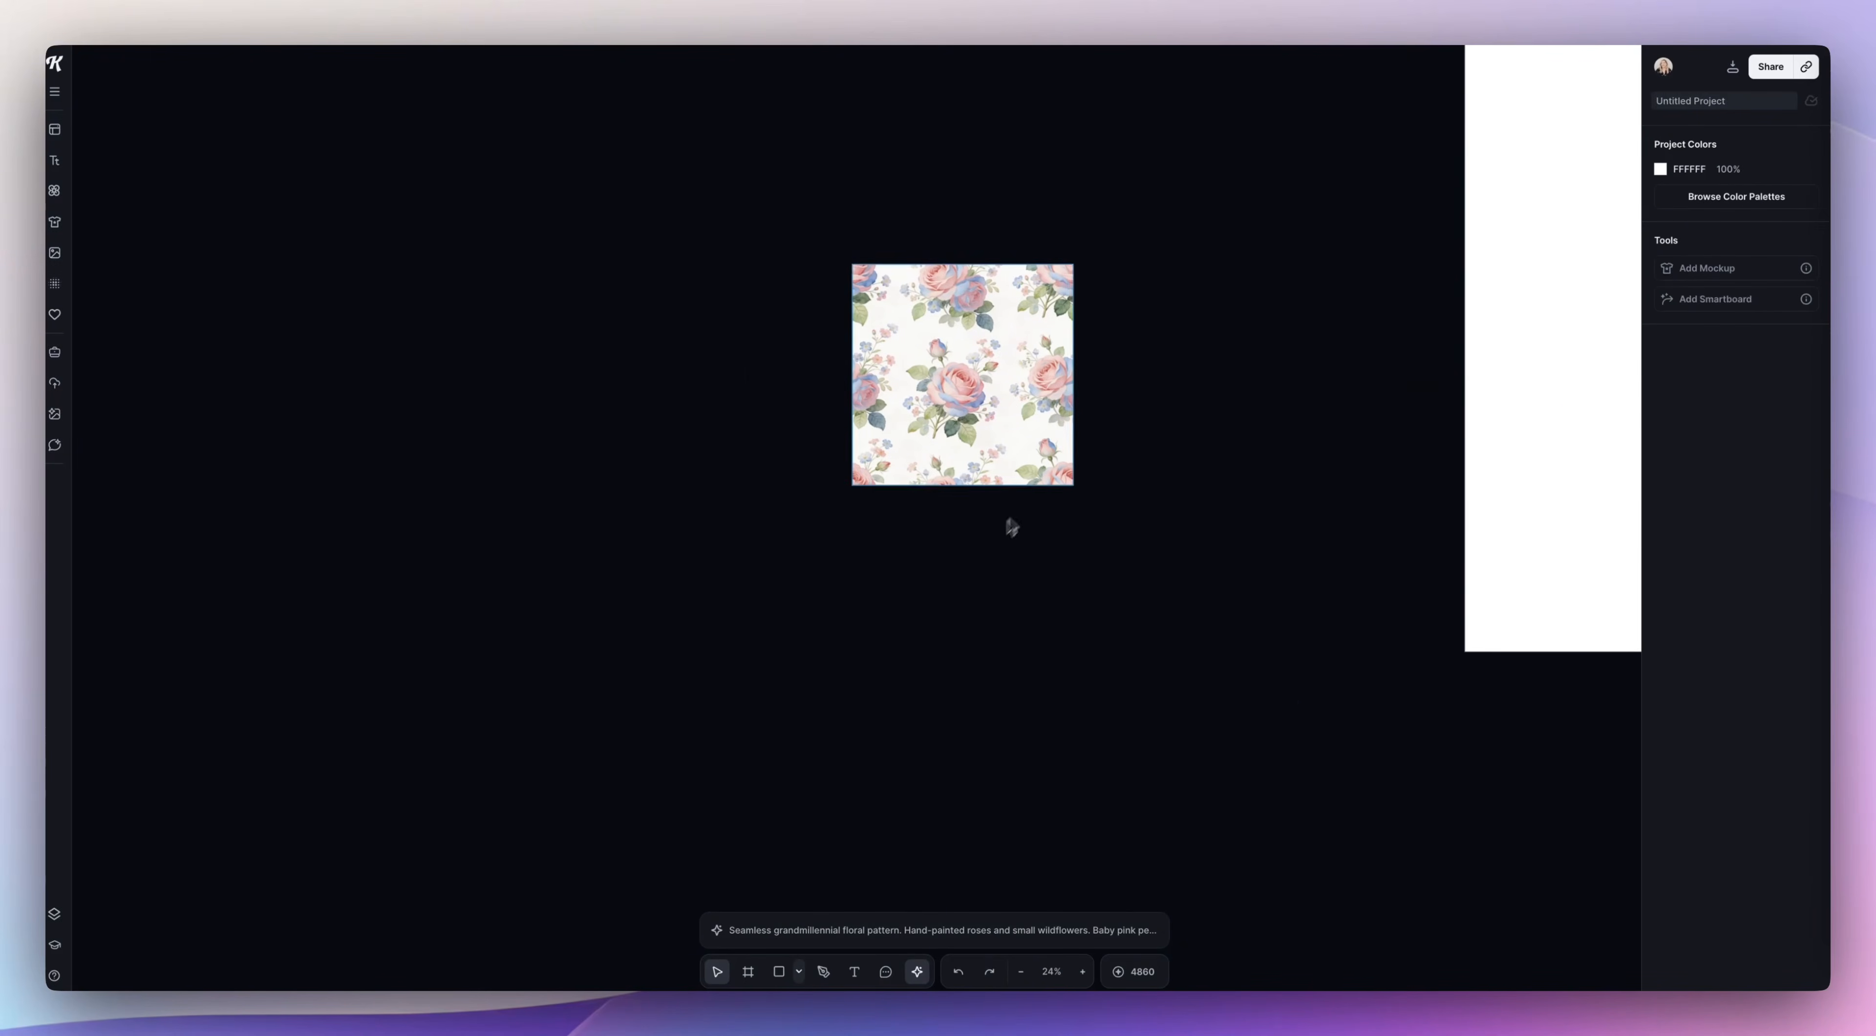
# Step: Export the remaining pink-and-blue rose pattern as an image with Quick Export
pyautogui.hscroll(2, 1020, 510)
pyautogui.hscroll(1, 1050, 451)
pyautogui.scroll(2, 1049, 451)
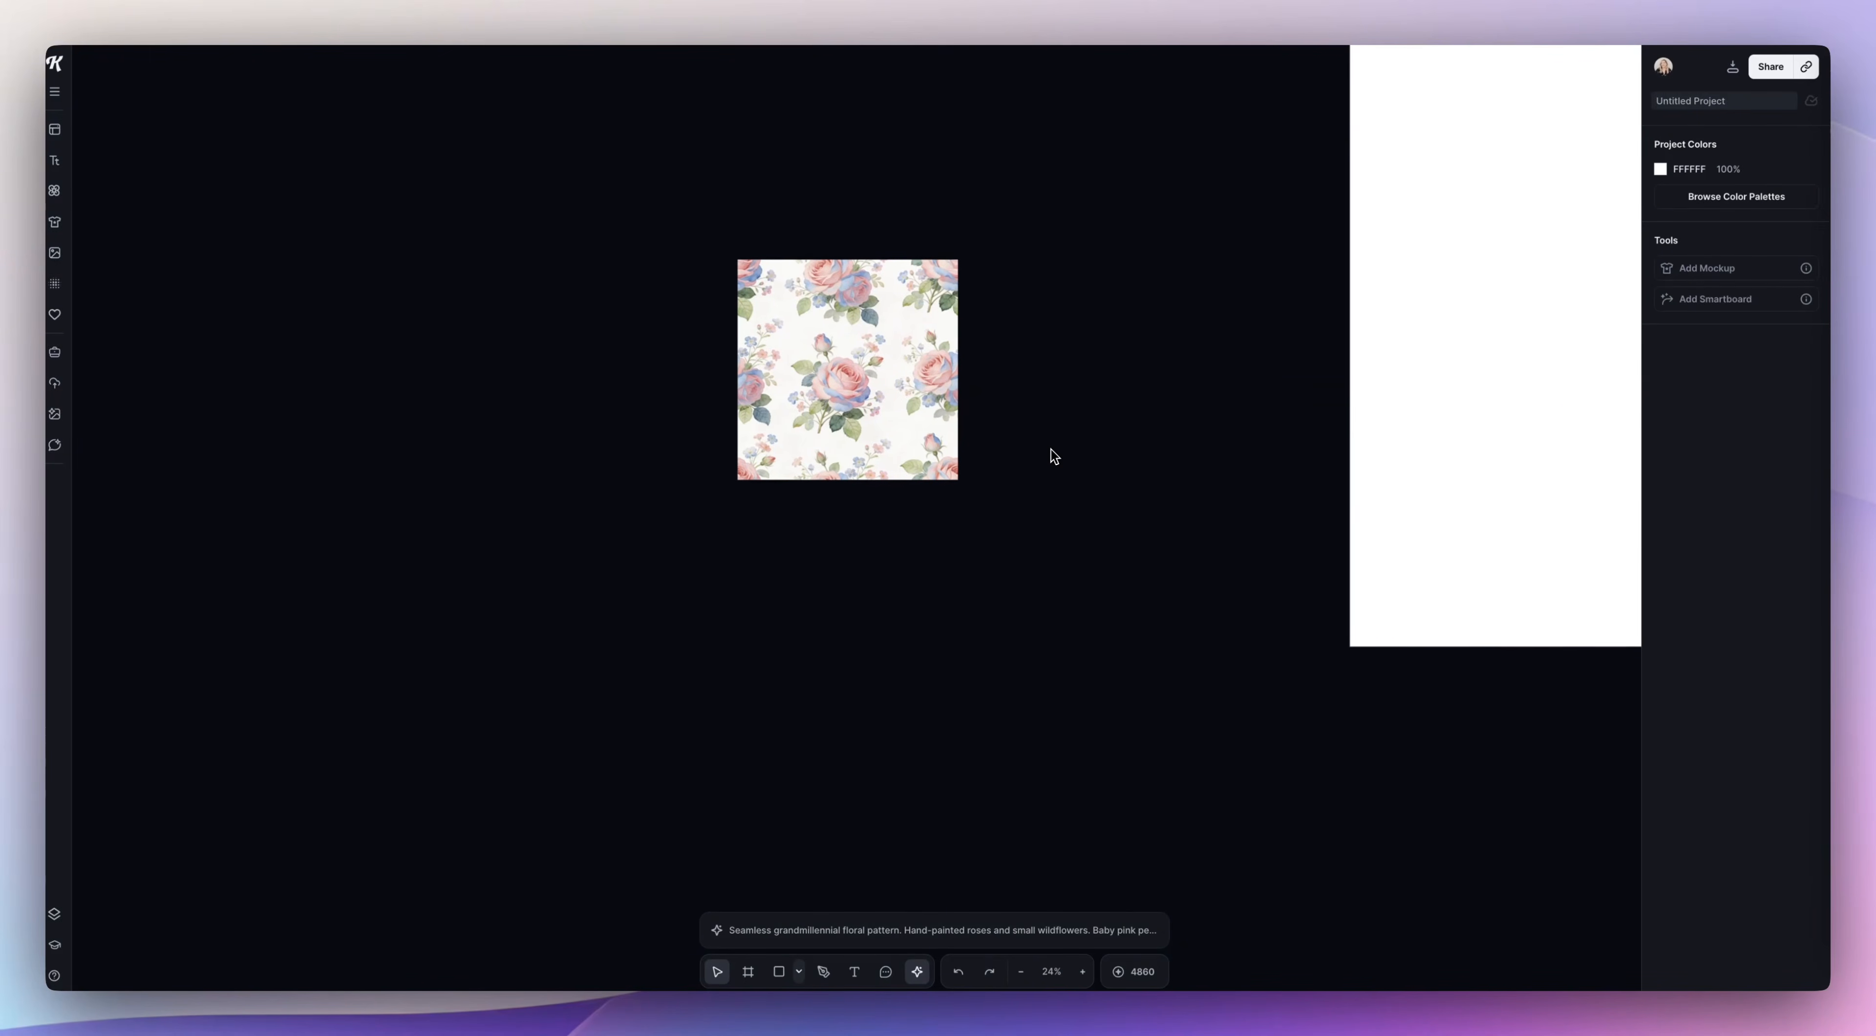
pyautogui.click(903, 427)
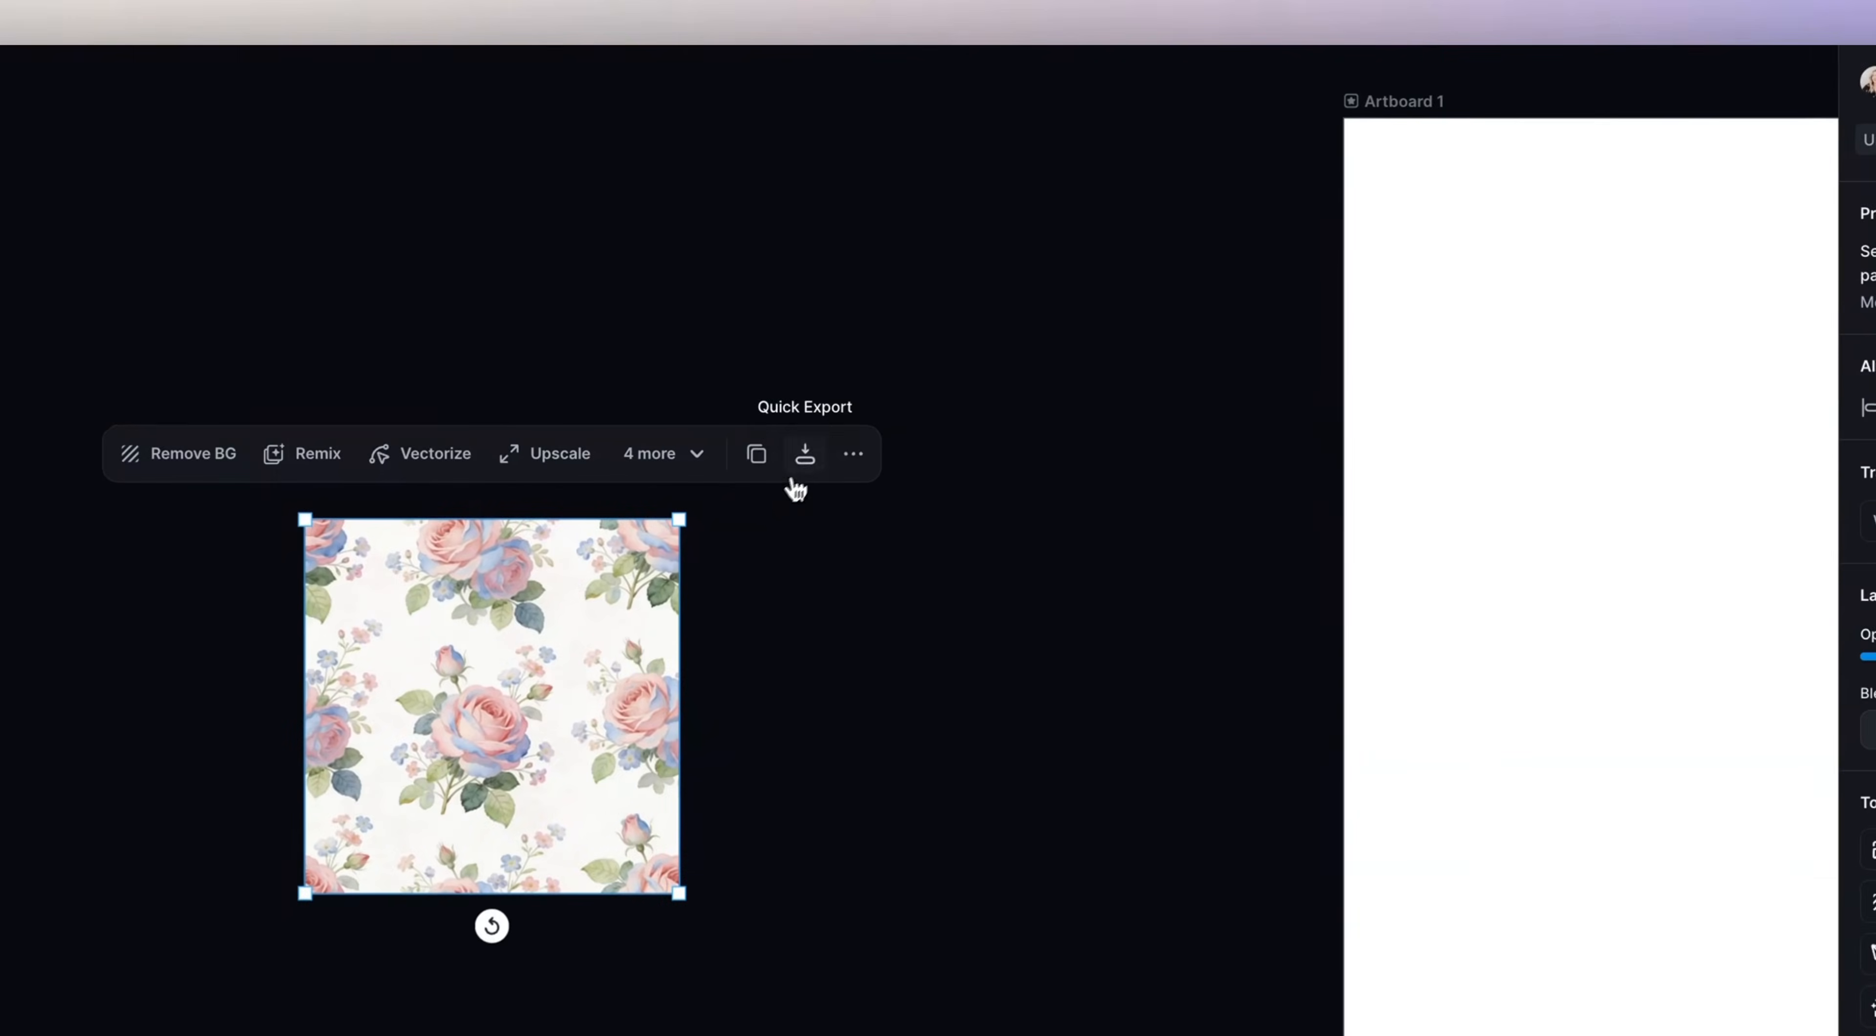
pyautogui.click(805, 457)
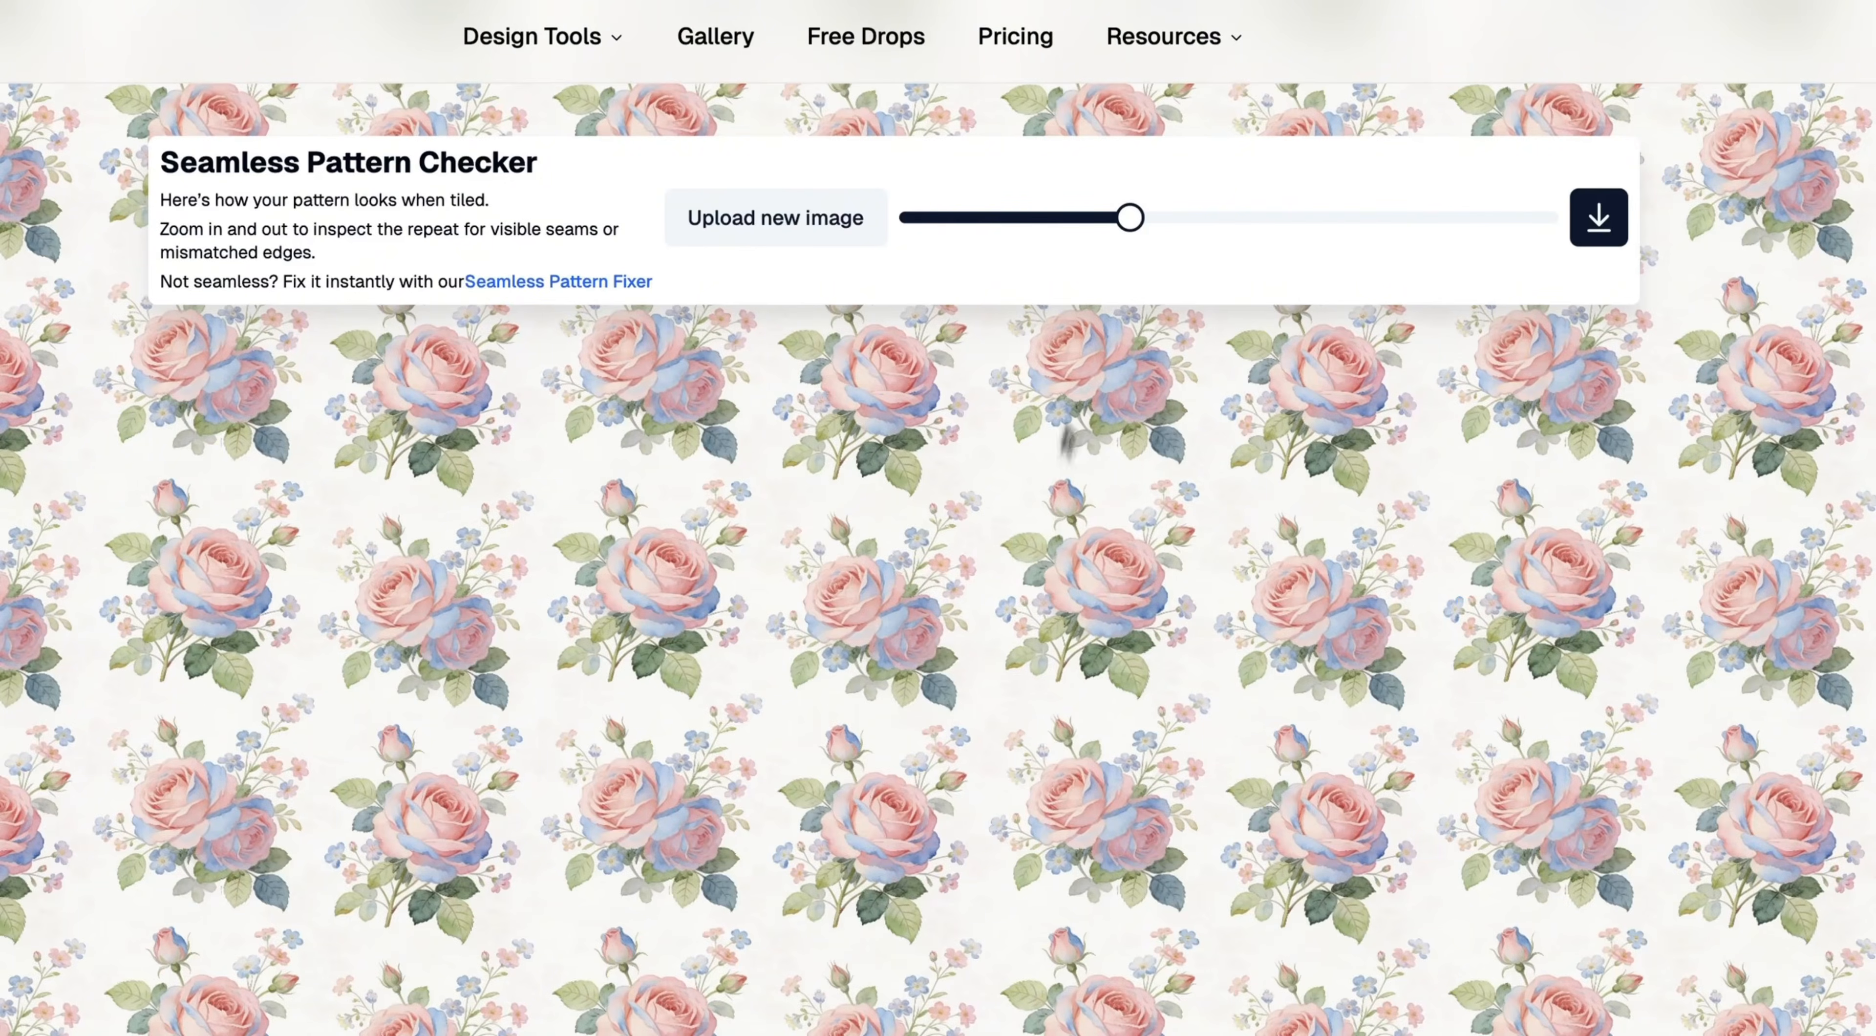
# Step: In Patterned AI's Seamless Pattern Checker, zoom the tiled rose pattern in and out to inspect the repeat for visible seams
pyautogui.moveTo(1139, 231); pyautogui.dragTo(1549, 241)
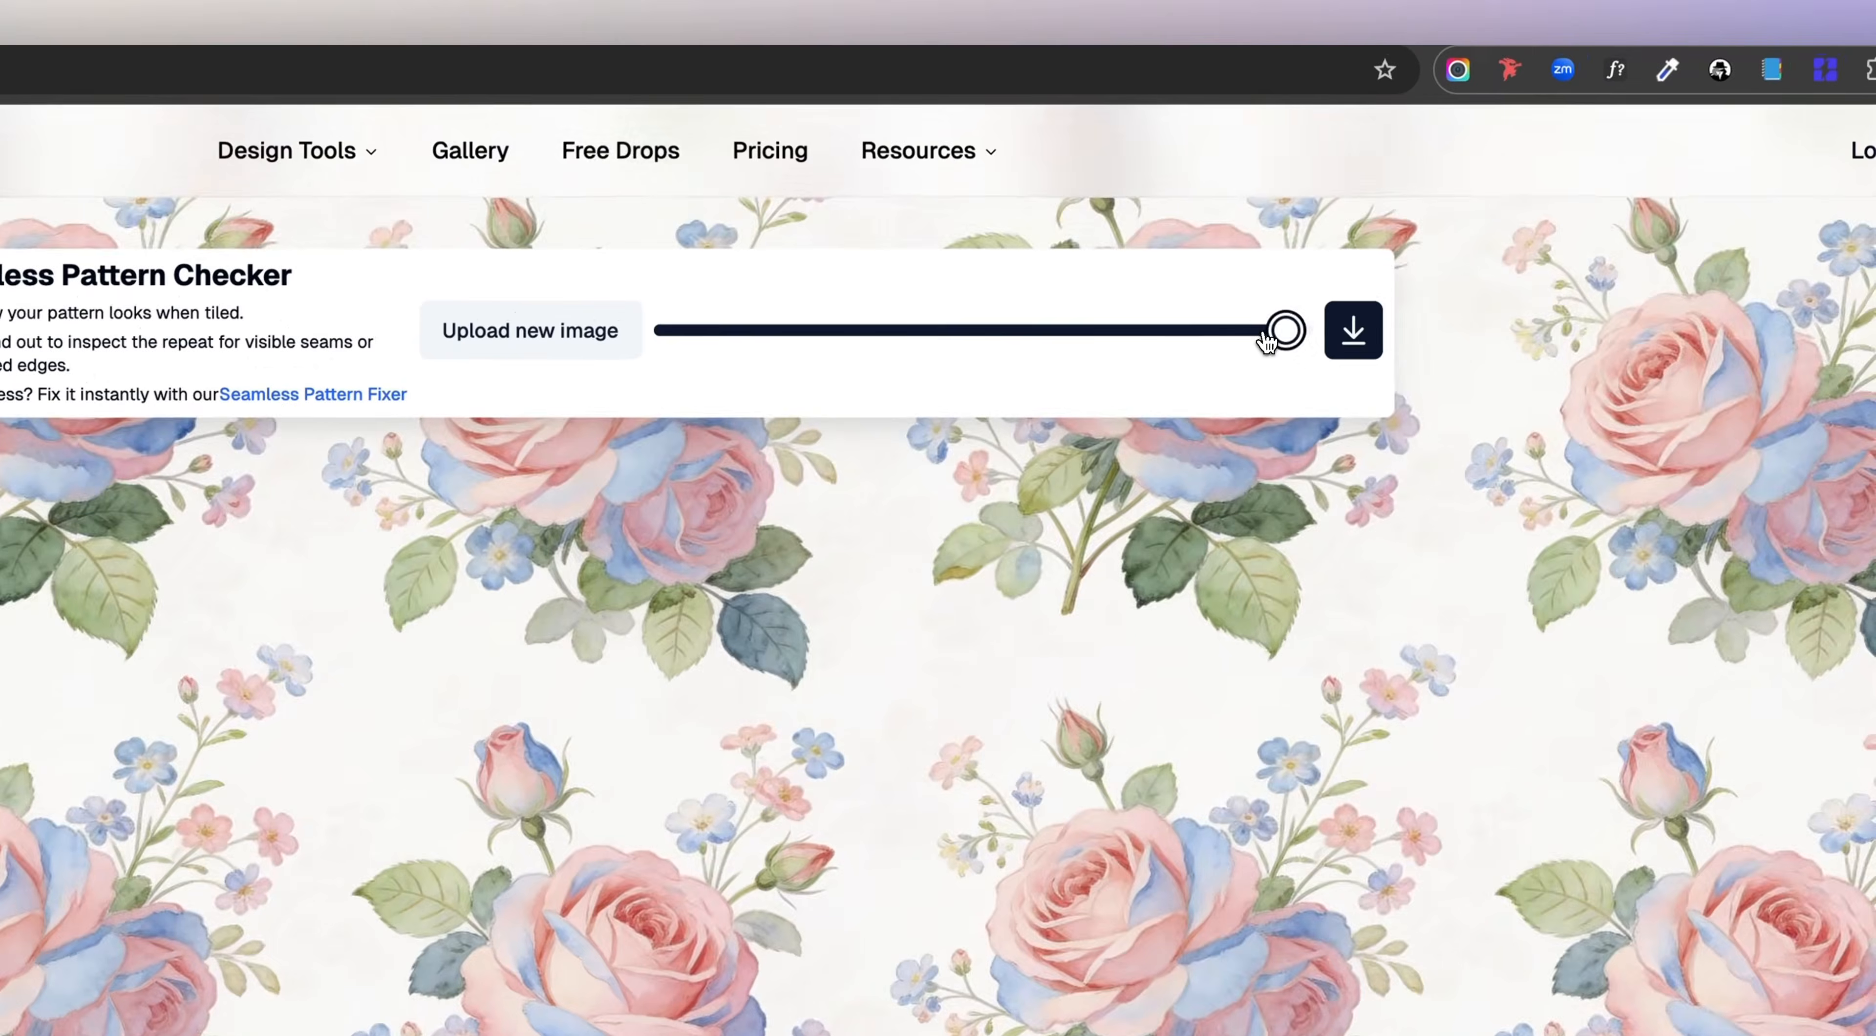
pyautogui.moveTo(1282, 327); pyautogui.dragTo(996, 330)
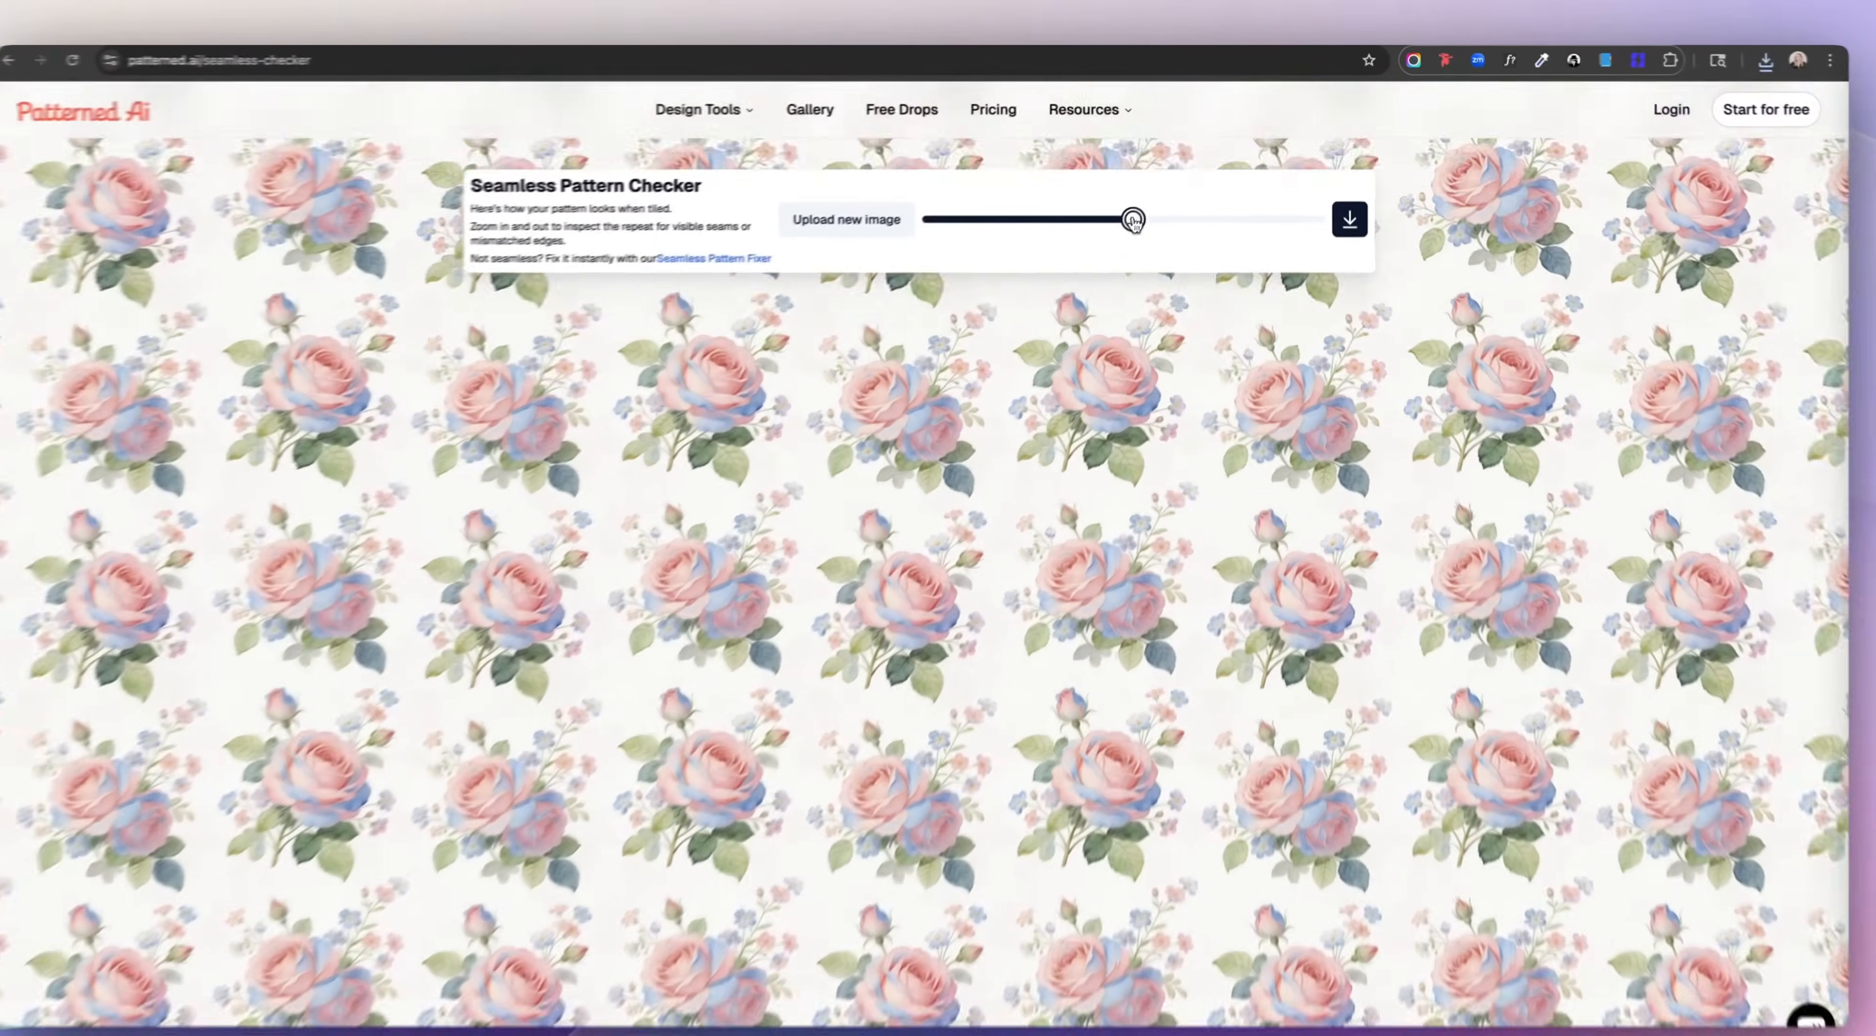
pyautogui.moveTo(1134, 220)
pyautogui.mouseDown()
pyautogui.moveTo(1220, 219)
pyautogui.moveTo(984, 213)
pyautogui.moveTo(1169, 217)
pyautogui.moveTo(1134, 226)
pyautogui.mouseUp()
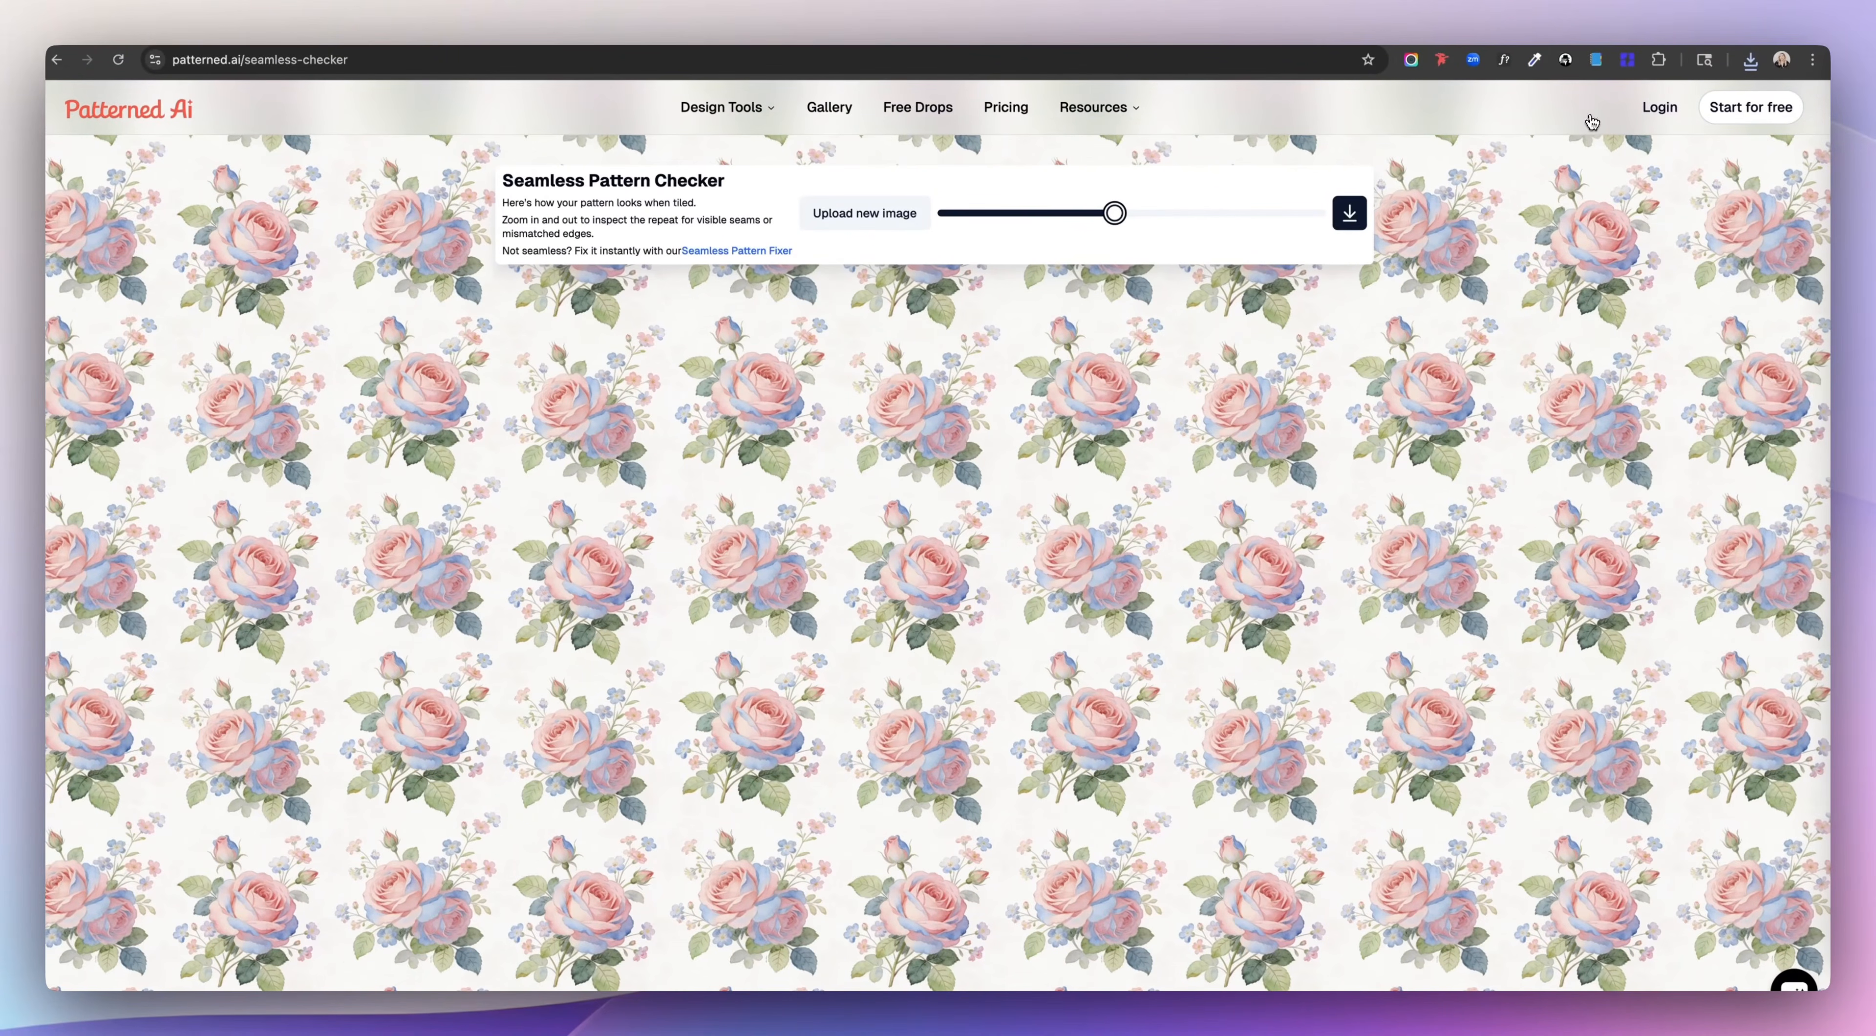
# Step: Switch back to the Kittl project and enlarge the rose pattern to fill Artboard 1
pyautogui.click(392, 40)
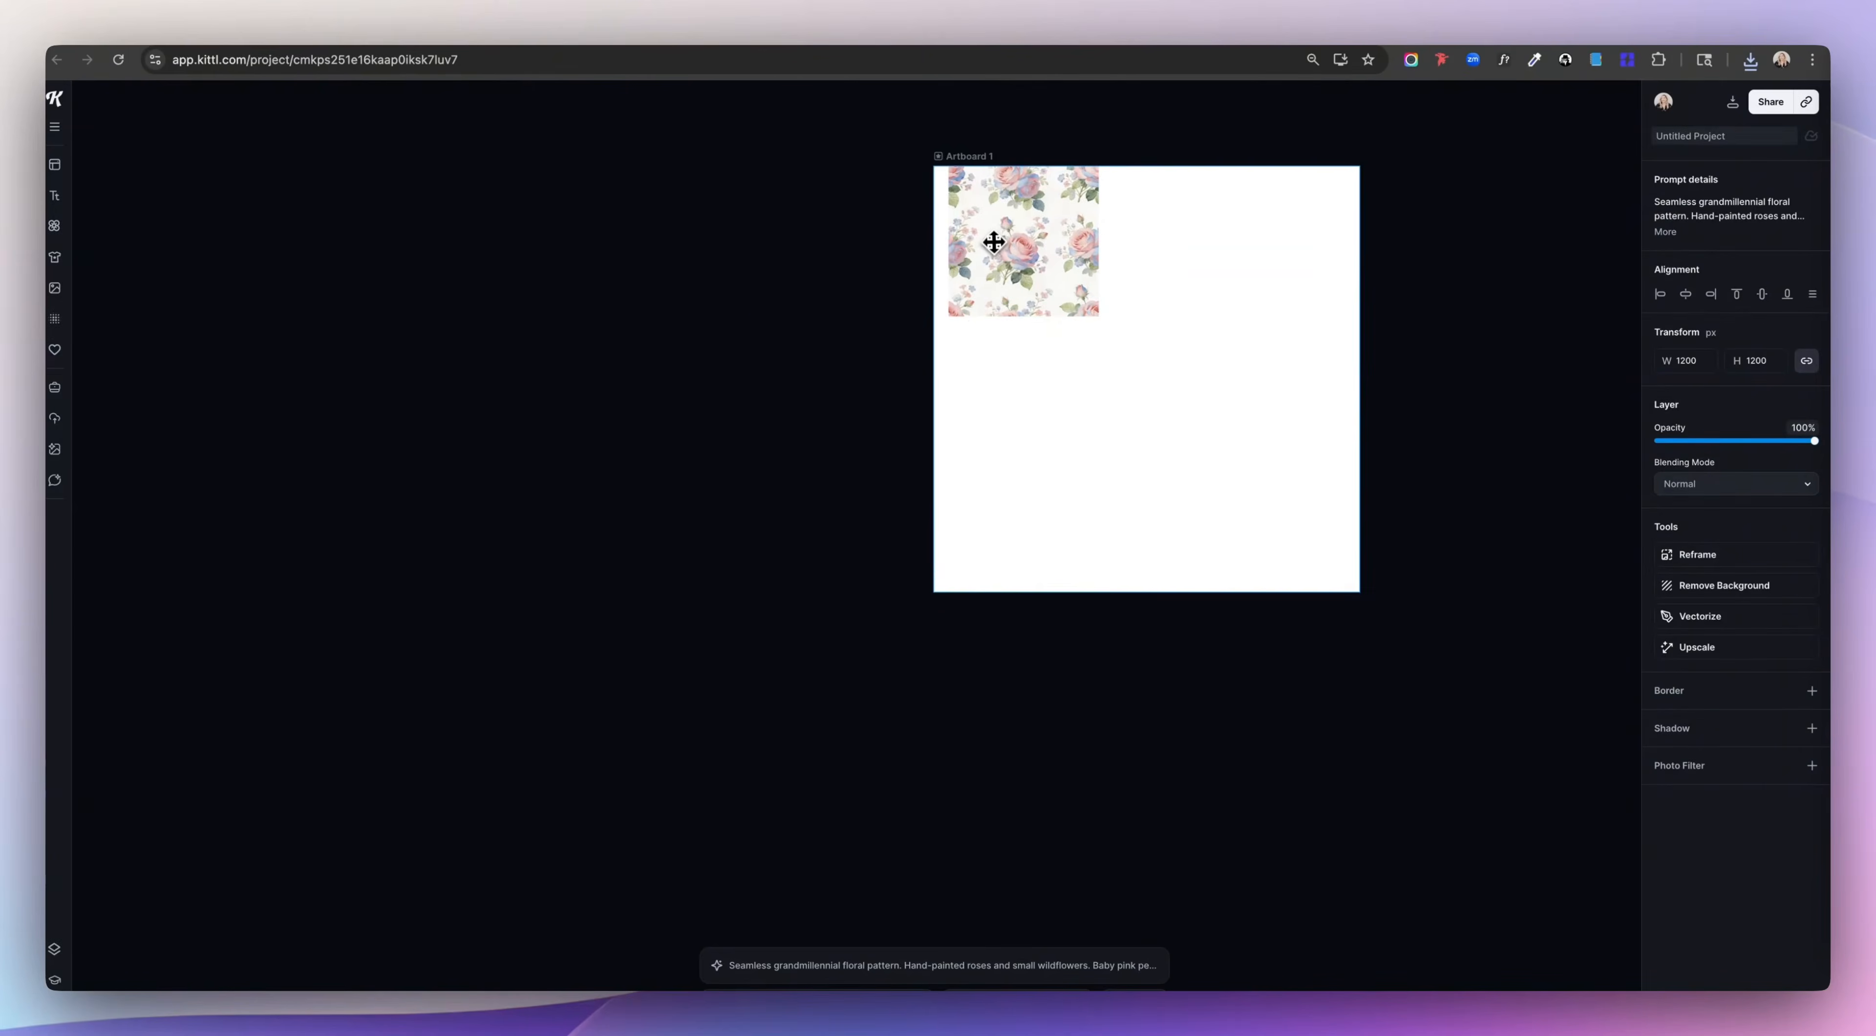
pyautogui.moveTo(1095, 318); pyautogui.dragTo(1361, 592)
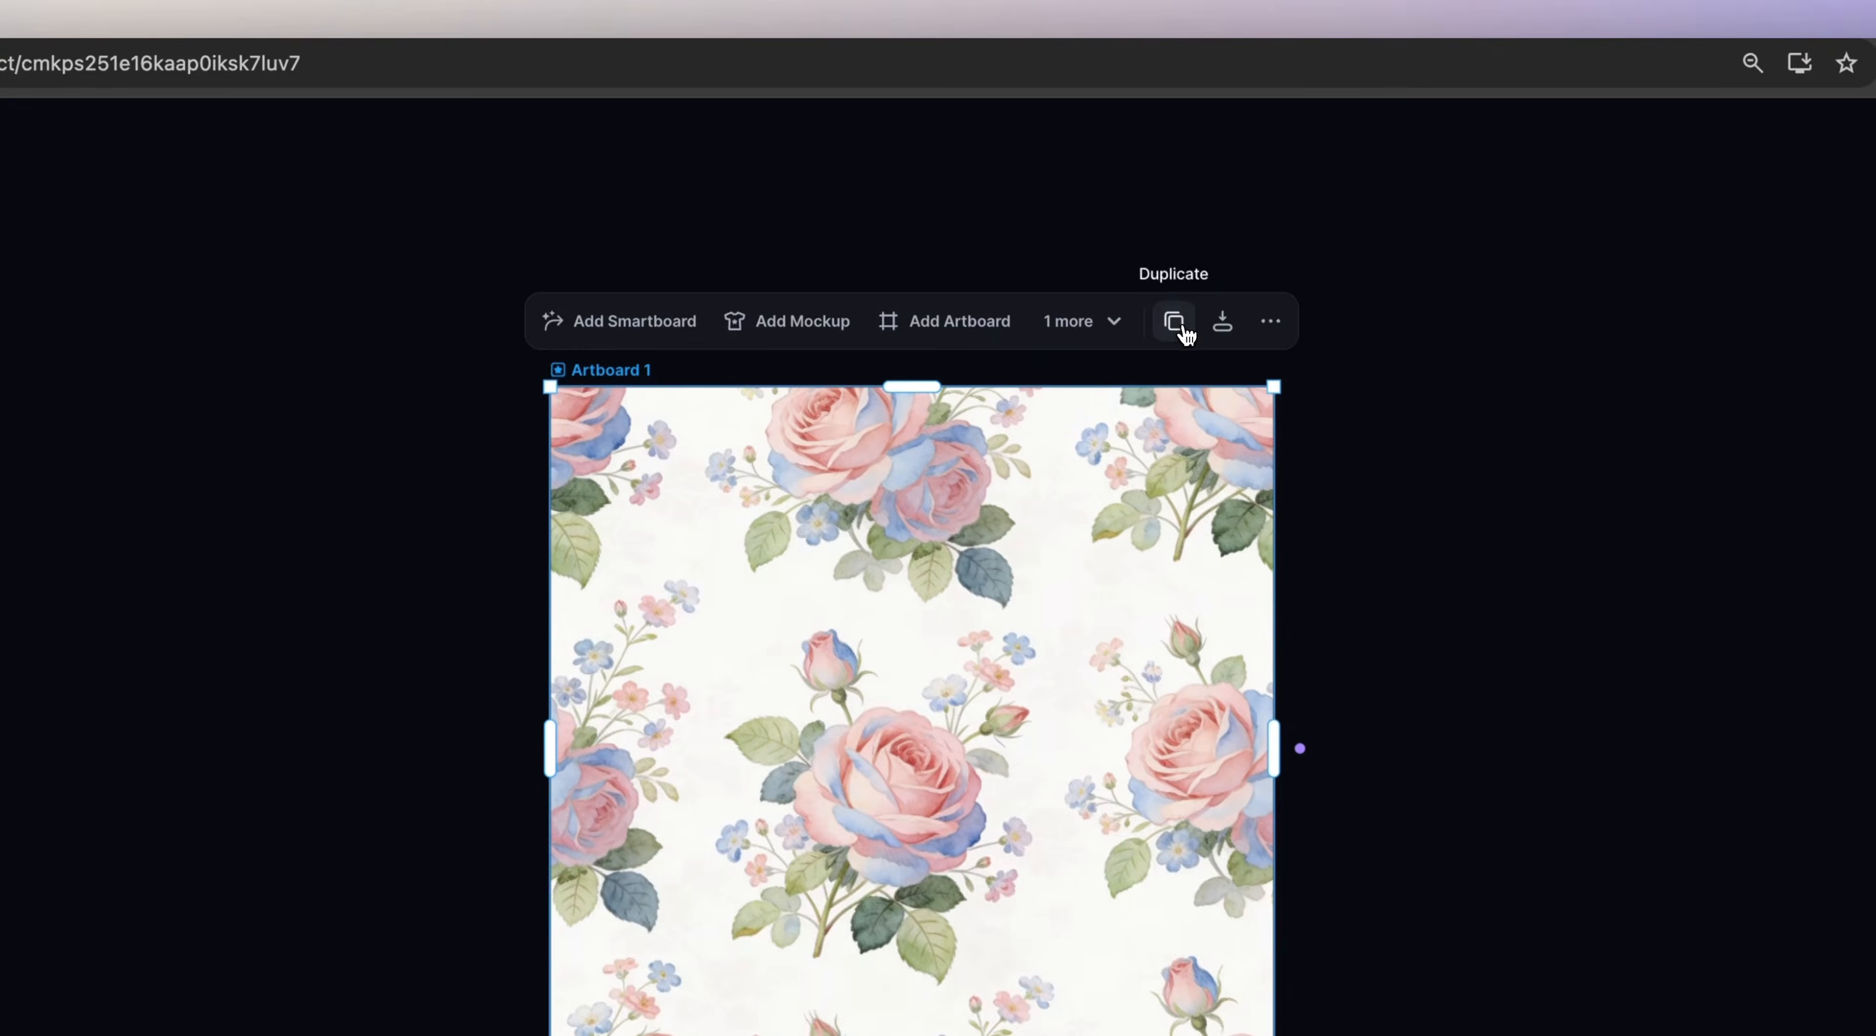
# Step: Duplicate Artboard 1 repeatedly to make a row of six artboards
pyautogui.click(1174, 322)
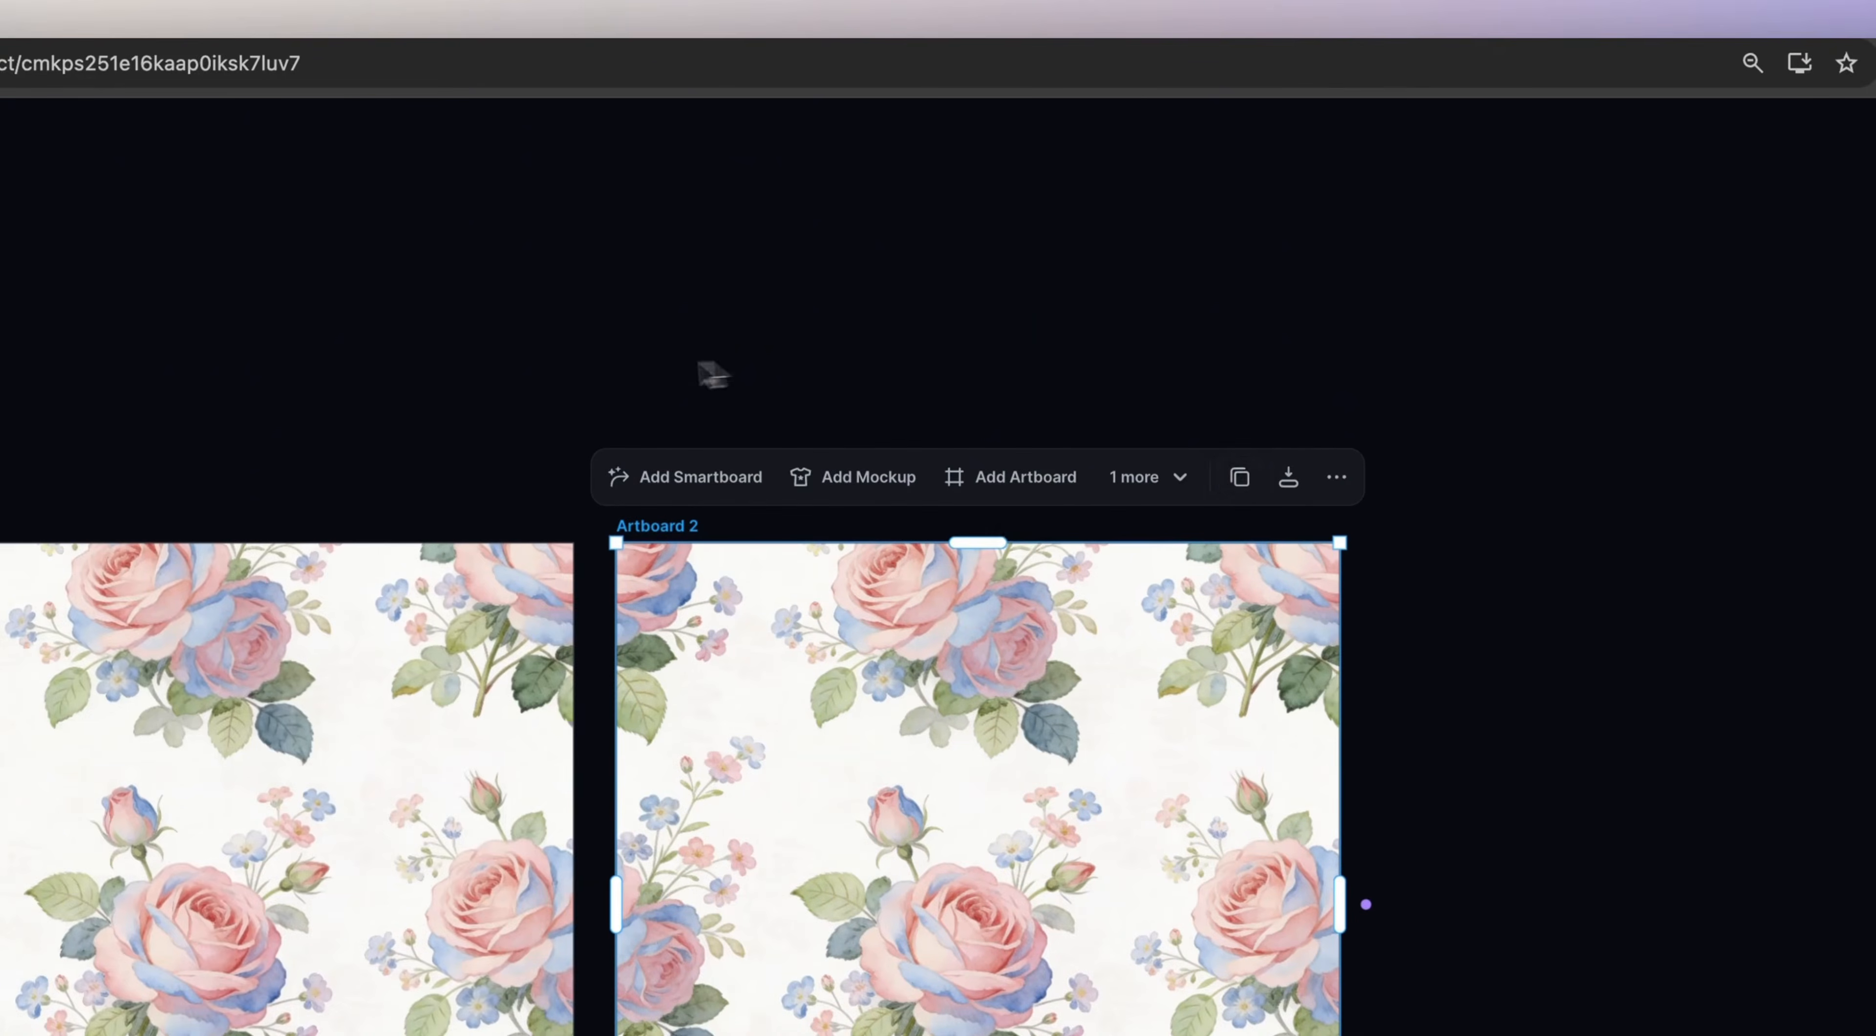
pyautogui.click(1238, 484)
pyautogui.click(1238, 484)
pyautogui.scroll(-5, 1226, 524)
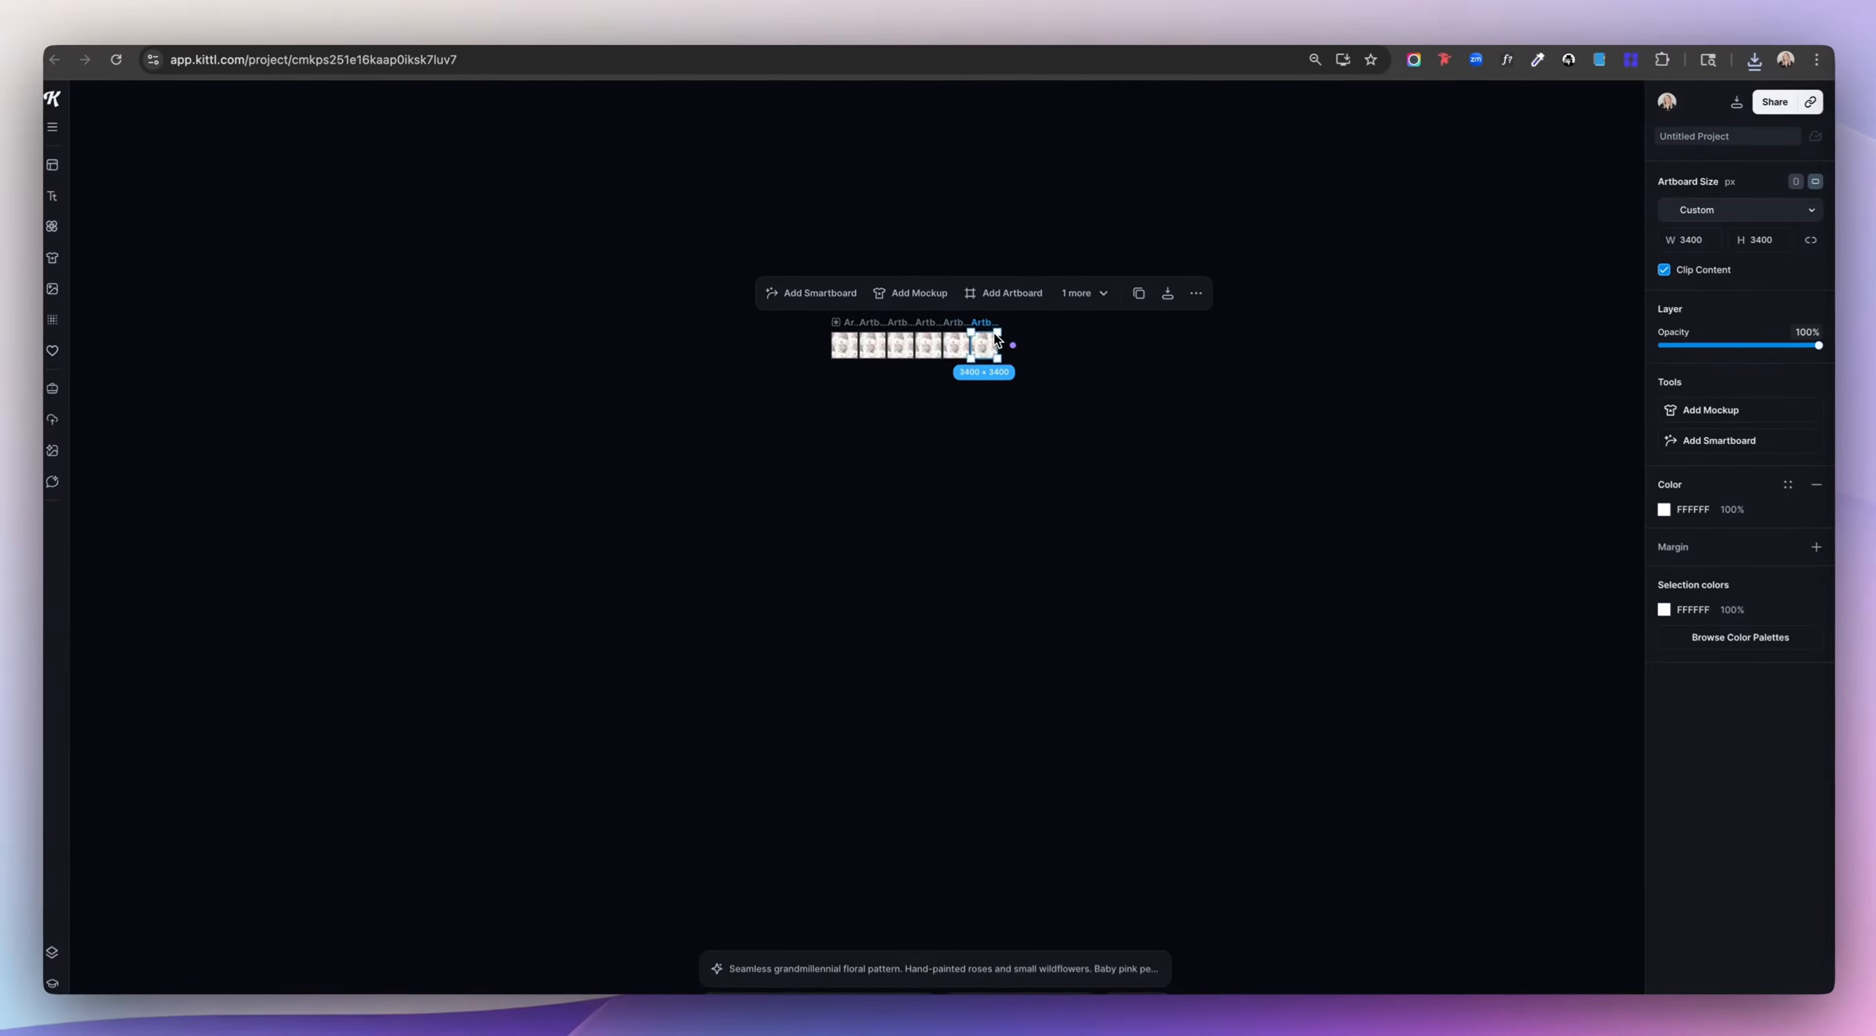
# Step: Select all six artboards and place a copy of the row directly below, making twelve artboards
pyautogui.scroll(3, 1226, 525)
pyautogui.hscroll(-3, 1226, 525)
pyautogui.moveTo(1374, 534); pyautogui.dragTo(626, 309)
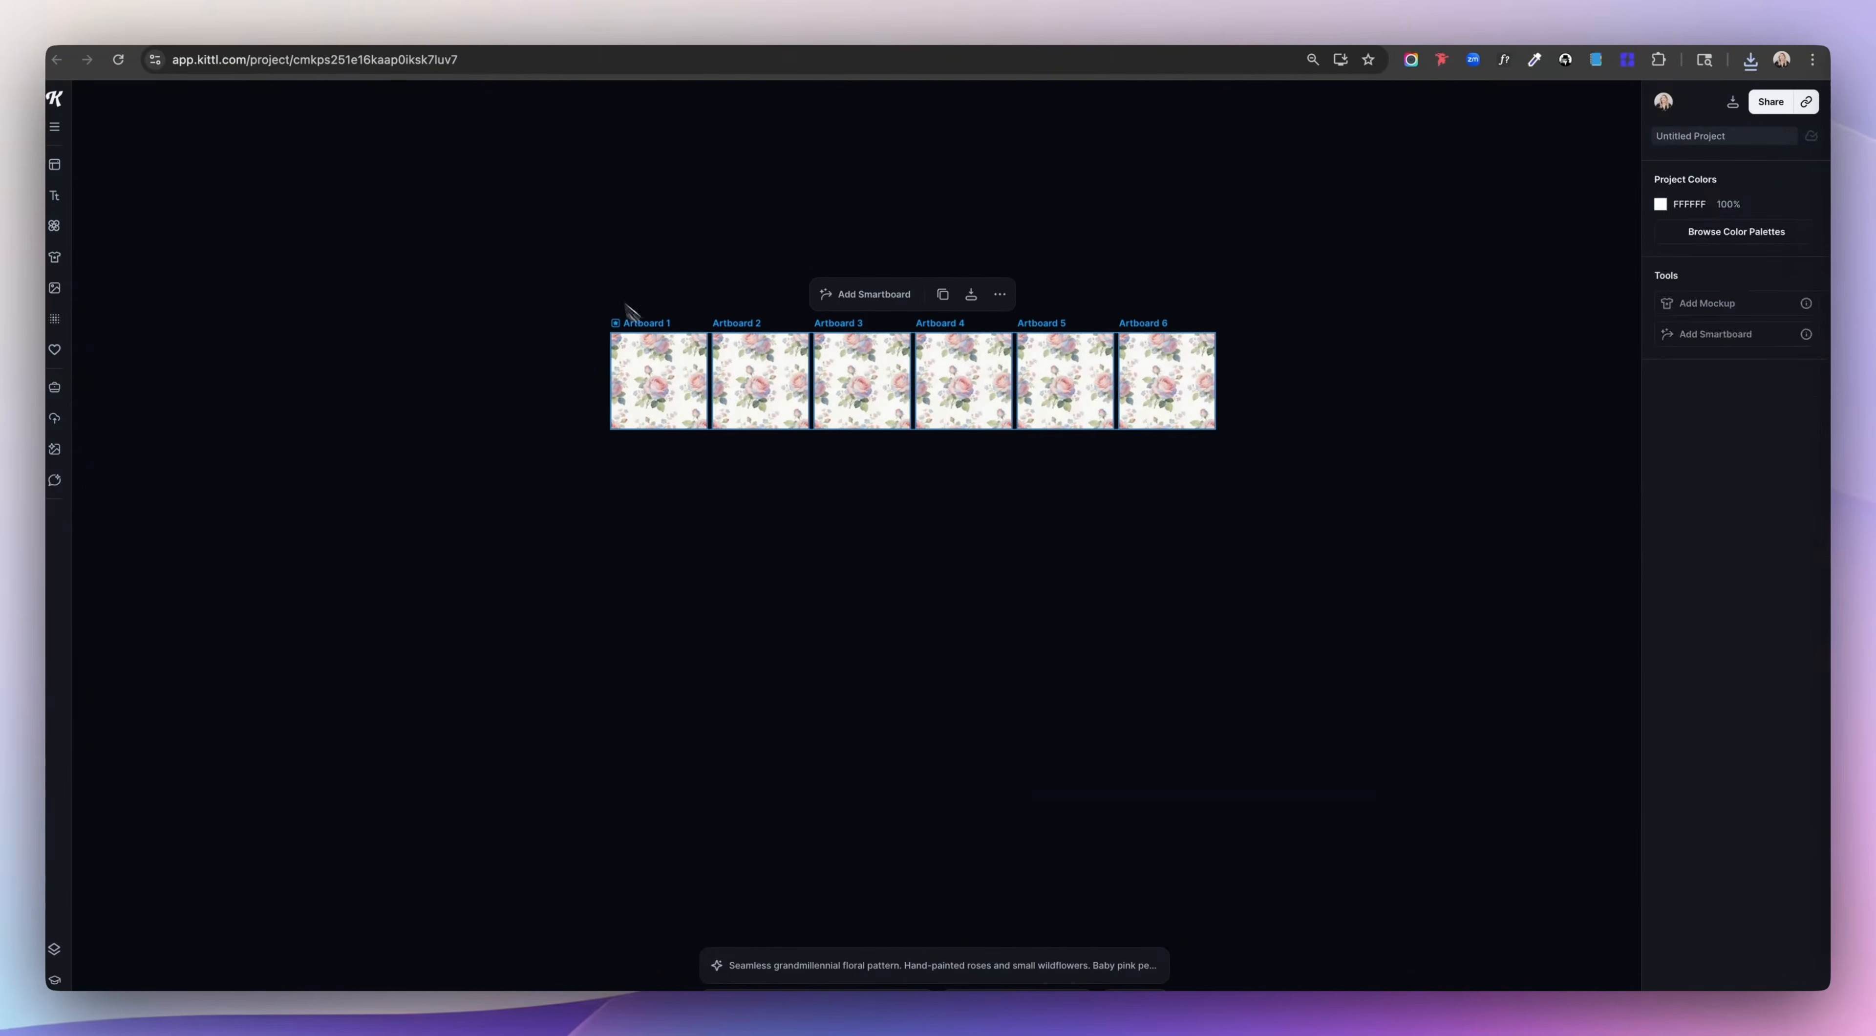
pyautogui.moveTo(669, 399); pyautogui.dragTo(670, 466)
pyautogui.click(546, 435)
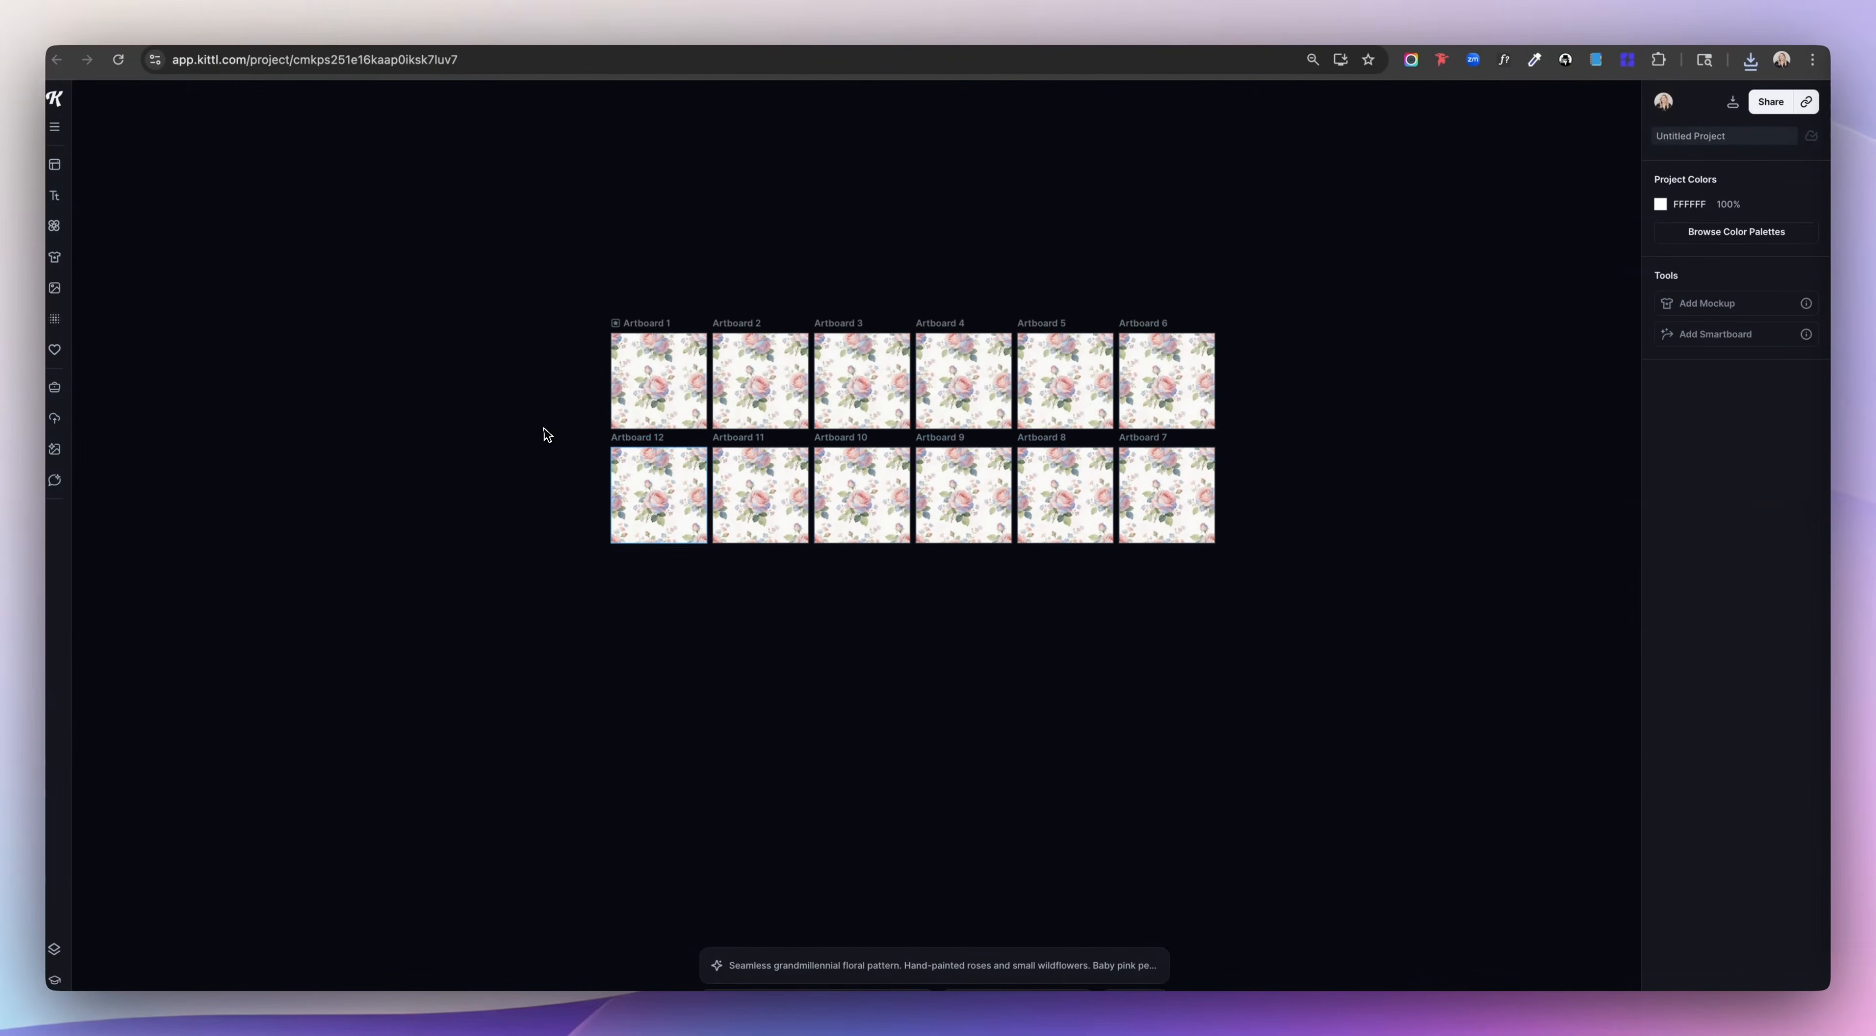
# Step: Delete the rose pattern image from Artboards 2 through 12, leaving it only on Artboard 1
pyautogui.click(750, 408)
pyautogui.press('Delete')
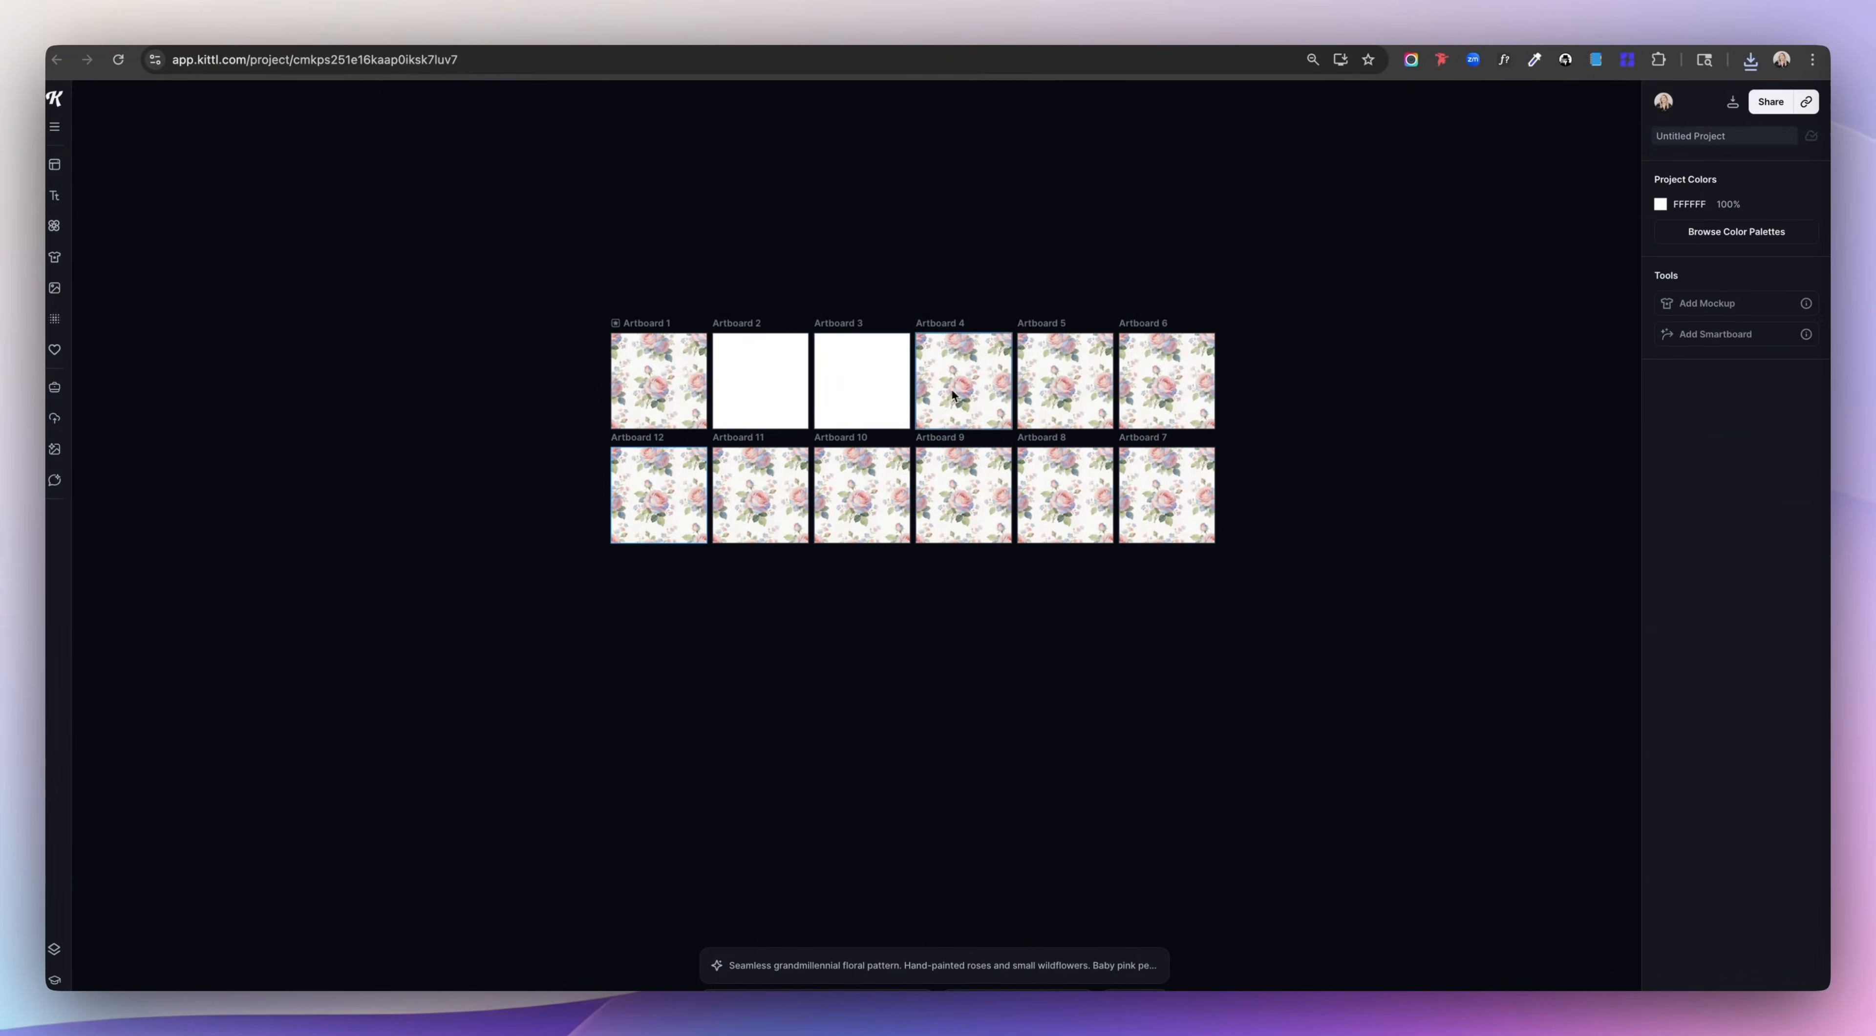
pyautogui.click(1066, 393)
pyautogui.press('Delete')
pyautogui.click(1164, 411)
pyautogui.press('Delete')
pyautogui.click(1164, 481)
pyautogui.press('Delete')
pyautogui.click(1060, 509)
pyautogui.press('Delete')
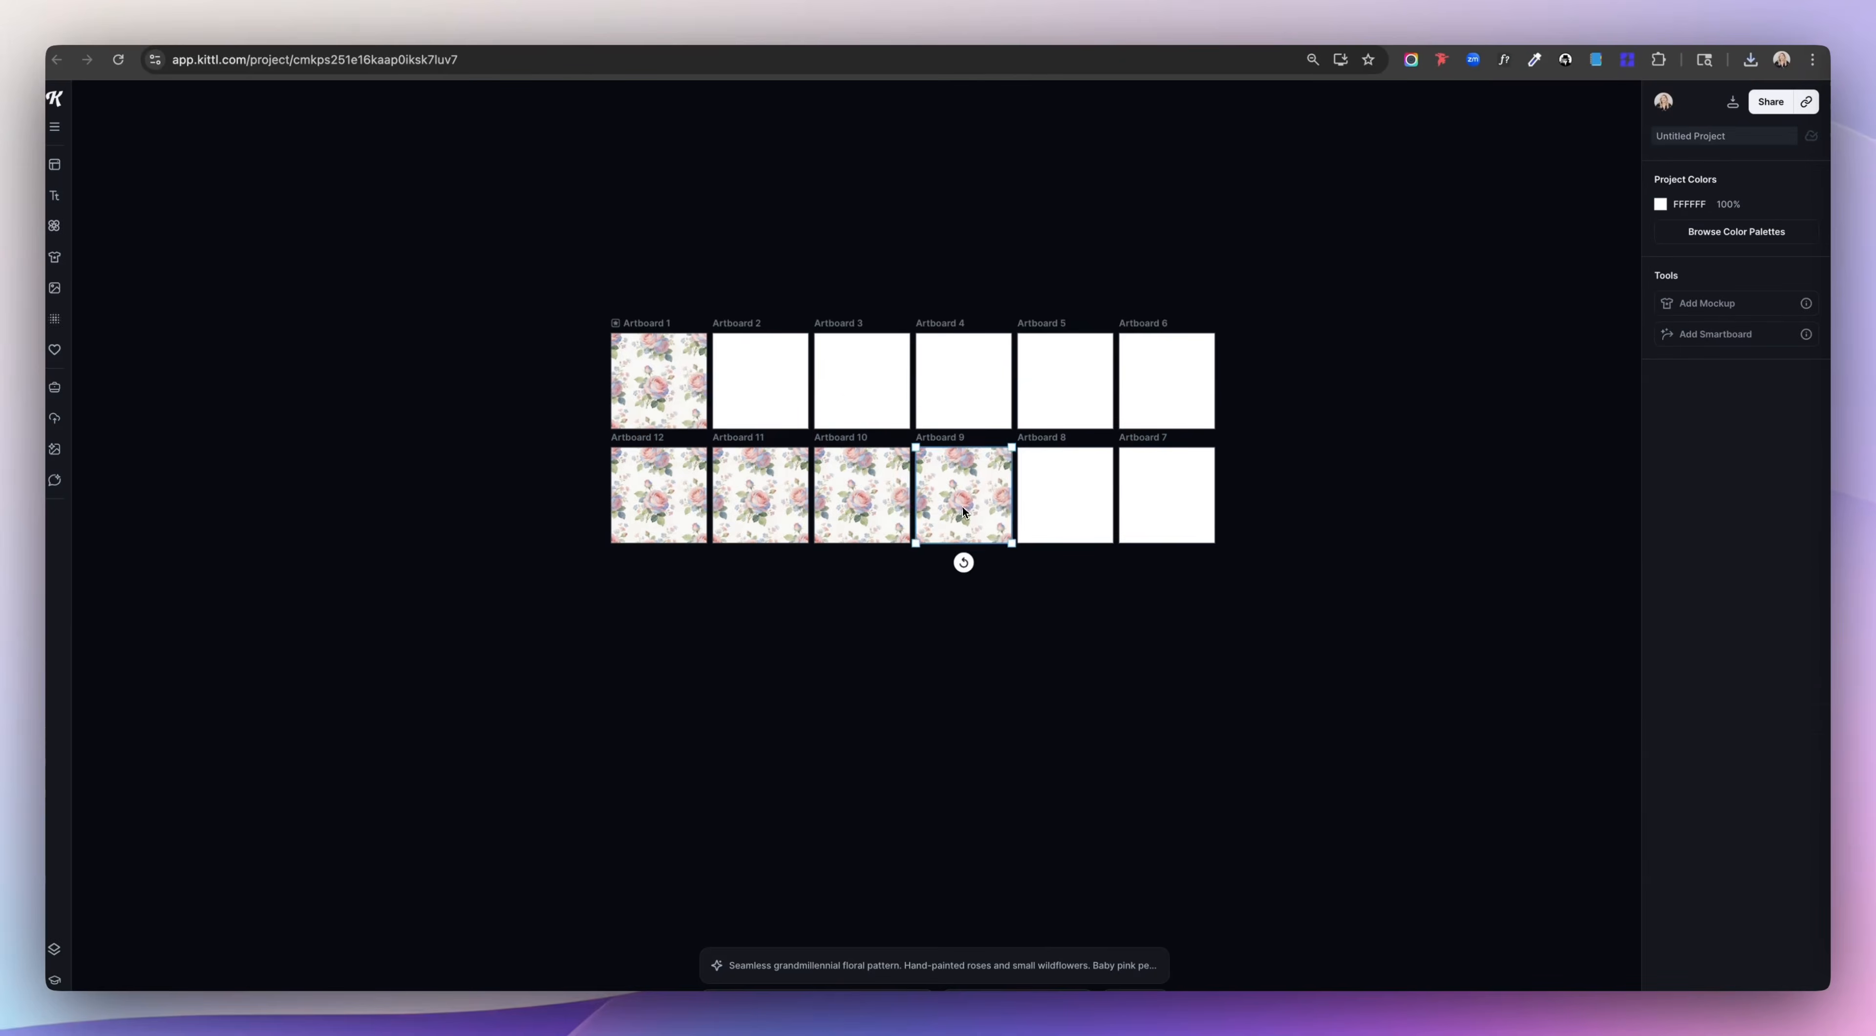
pyautogui.press('Delete')
pyautogui.scroll(5, 725, 619)
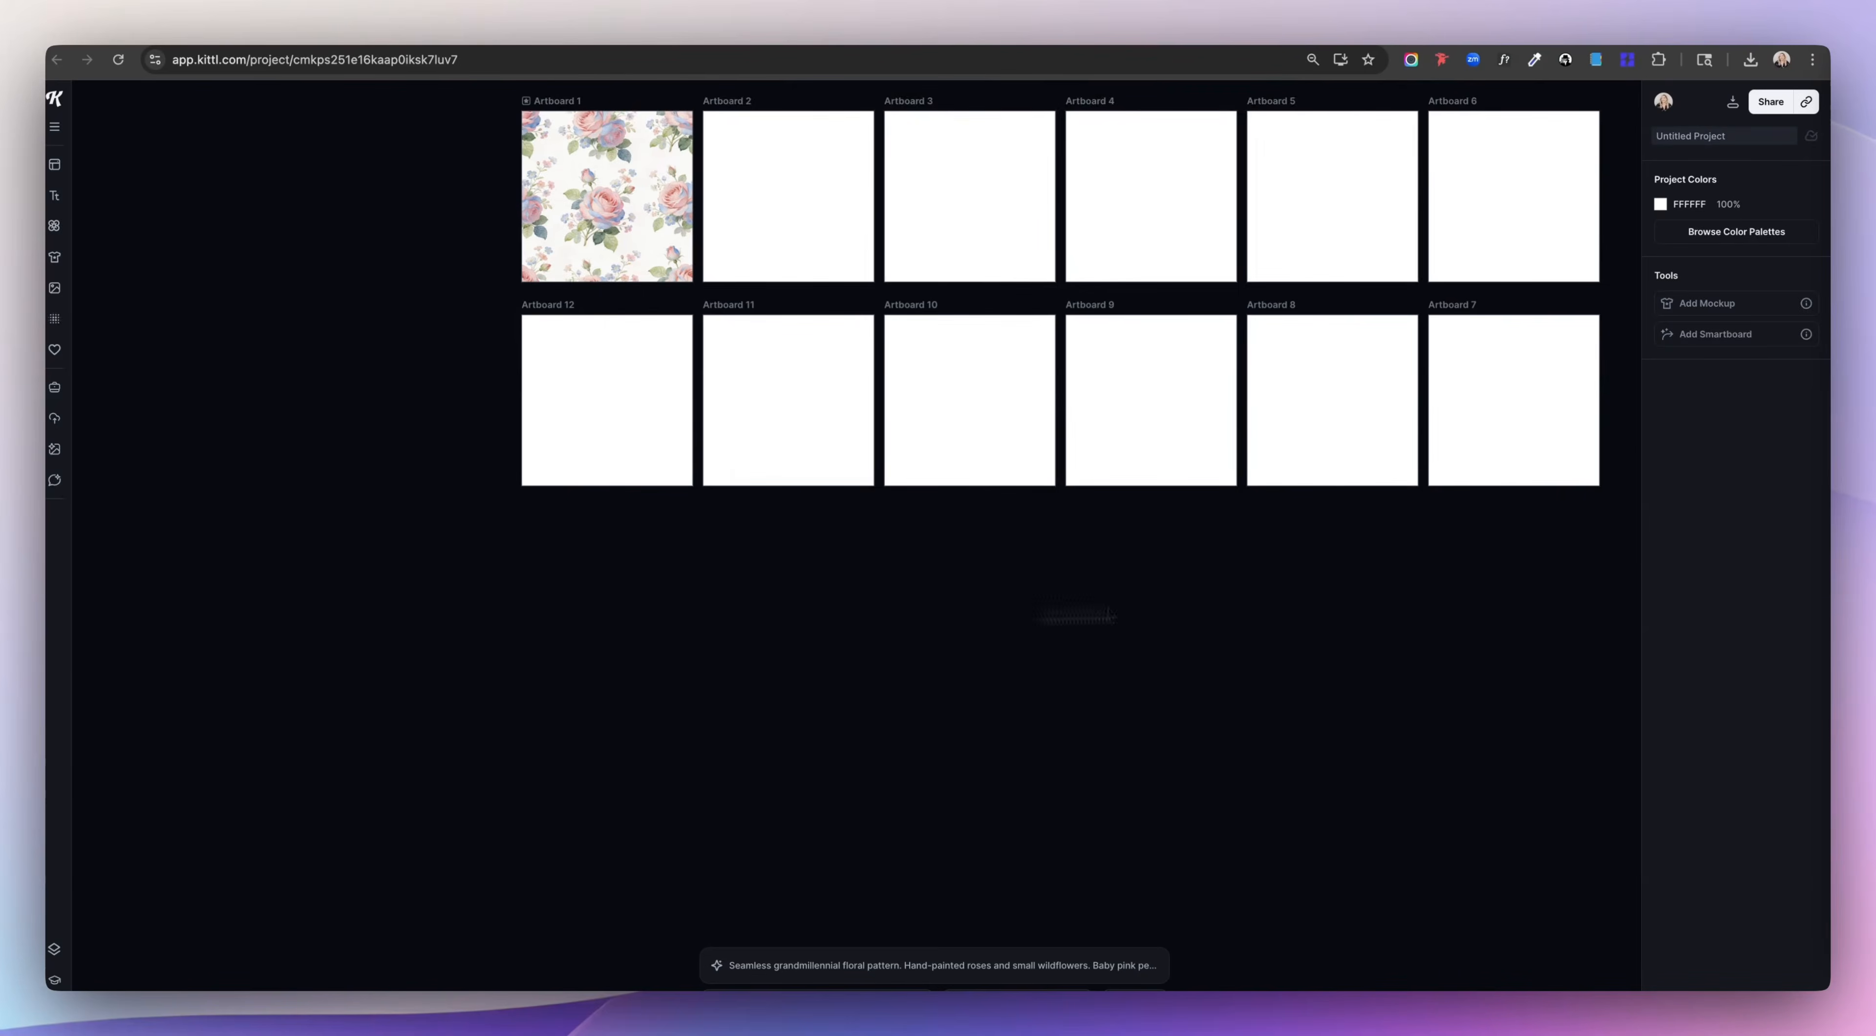
# Step: Copy the seamless grandmillennial bow pattern prompt from ChatGPT and replace the image generation prompt in Kittl with it
pyautogui.click(1860, 597)
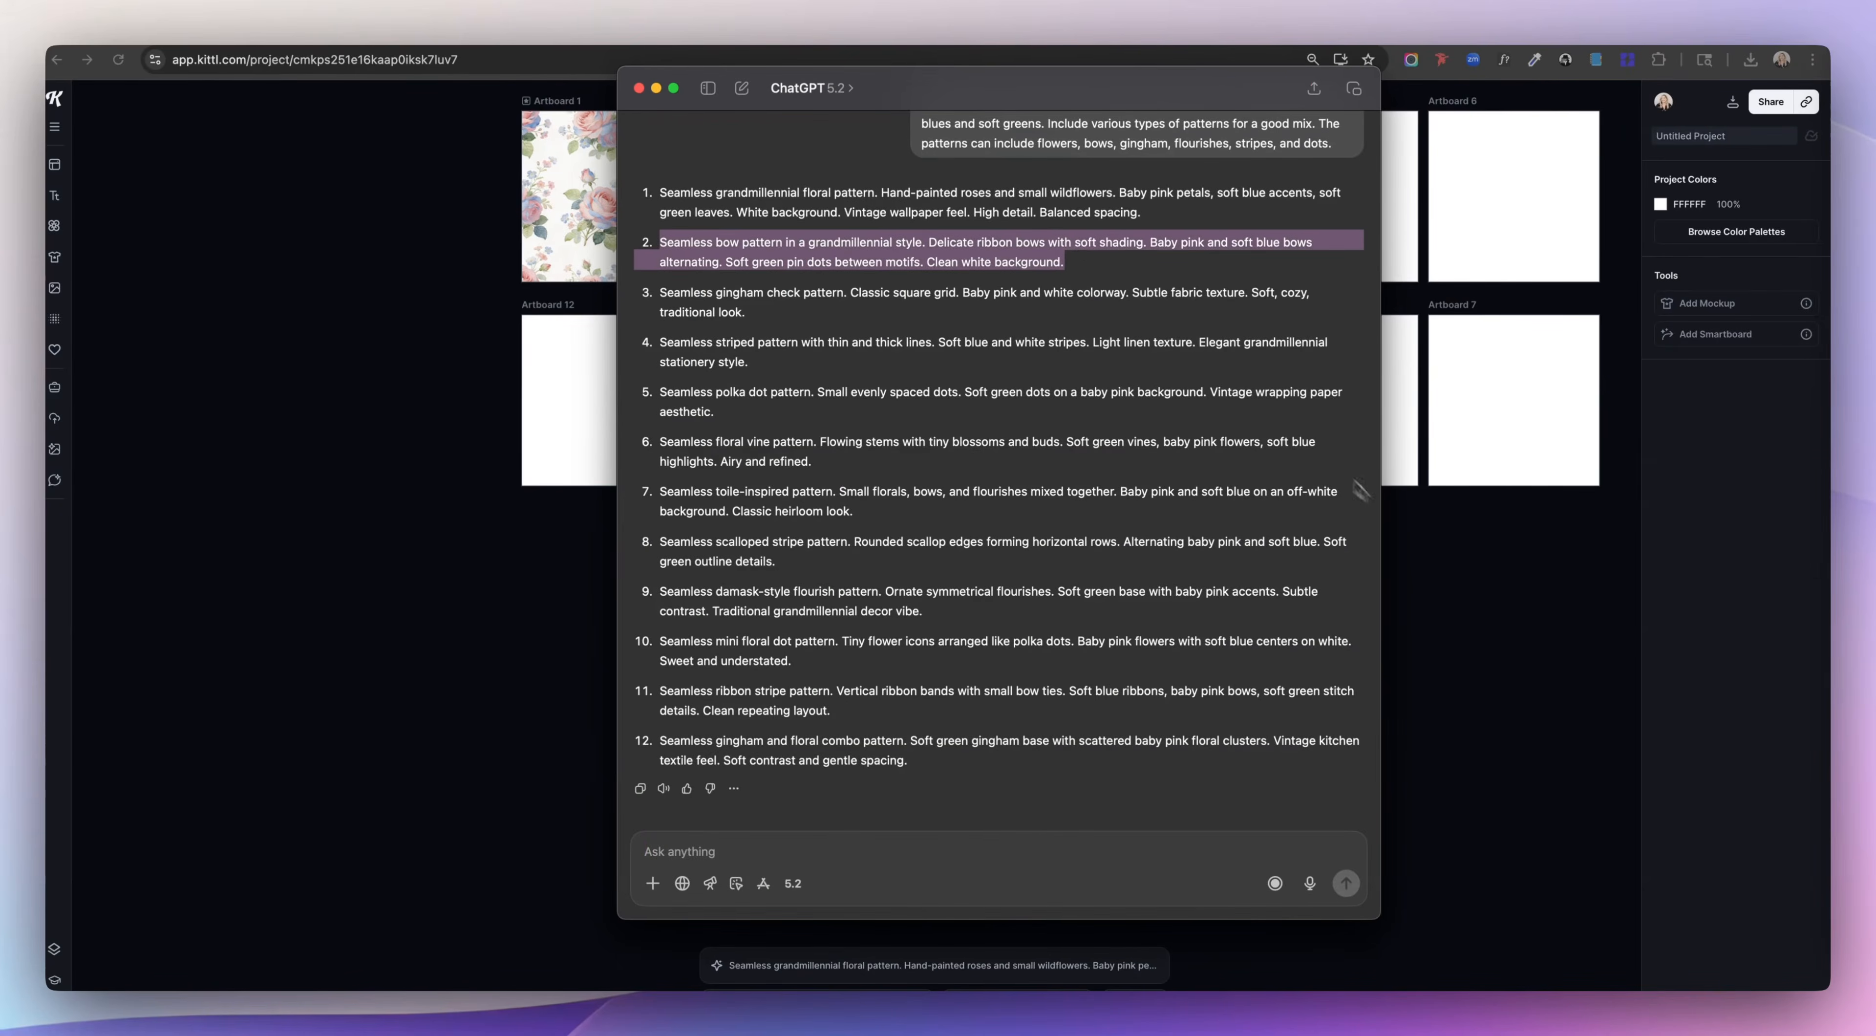
pyautogui.moveTo(1361, 490); pyautogui.dragTo(1065, 879)
pyautogui.click(894, 954)
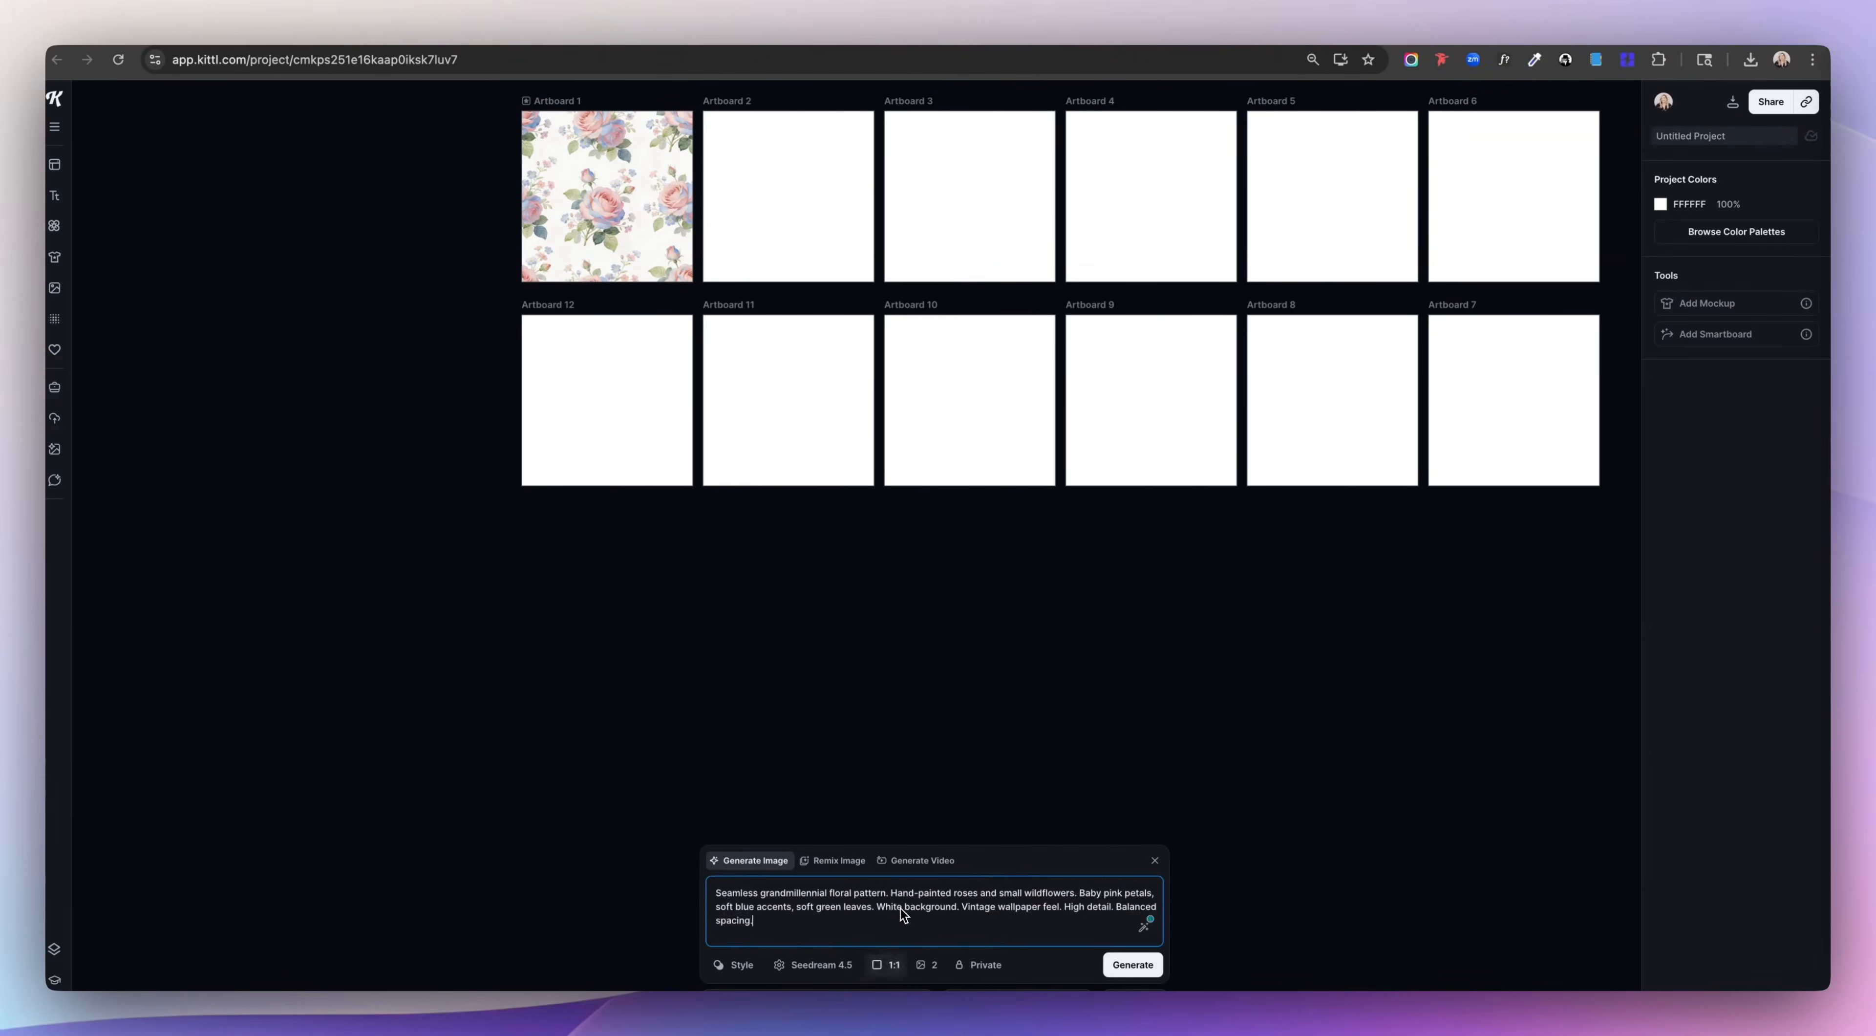
pyautogui.press('BackSpace')
pyautogui.write('Seamless bow pattern in a grandmillennial style. Delicate ribbon bows with soft shading. Baby pink and soft blue bows alternating. Soft green pin dots between motifs. Clean white background.')
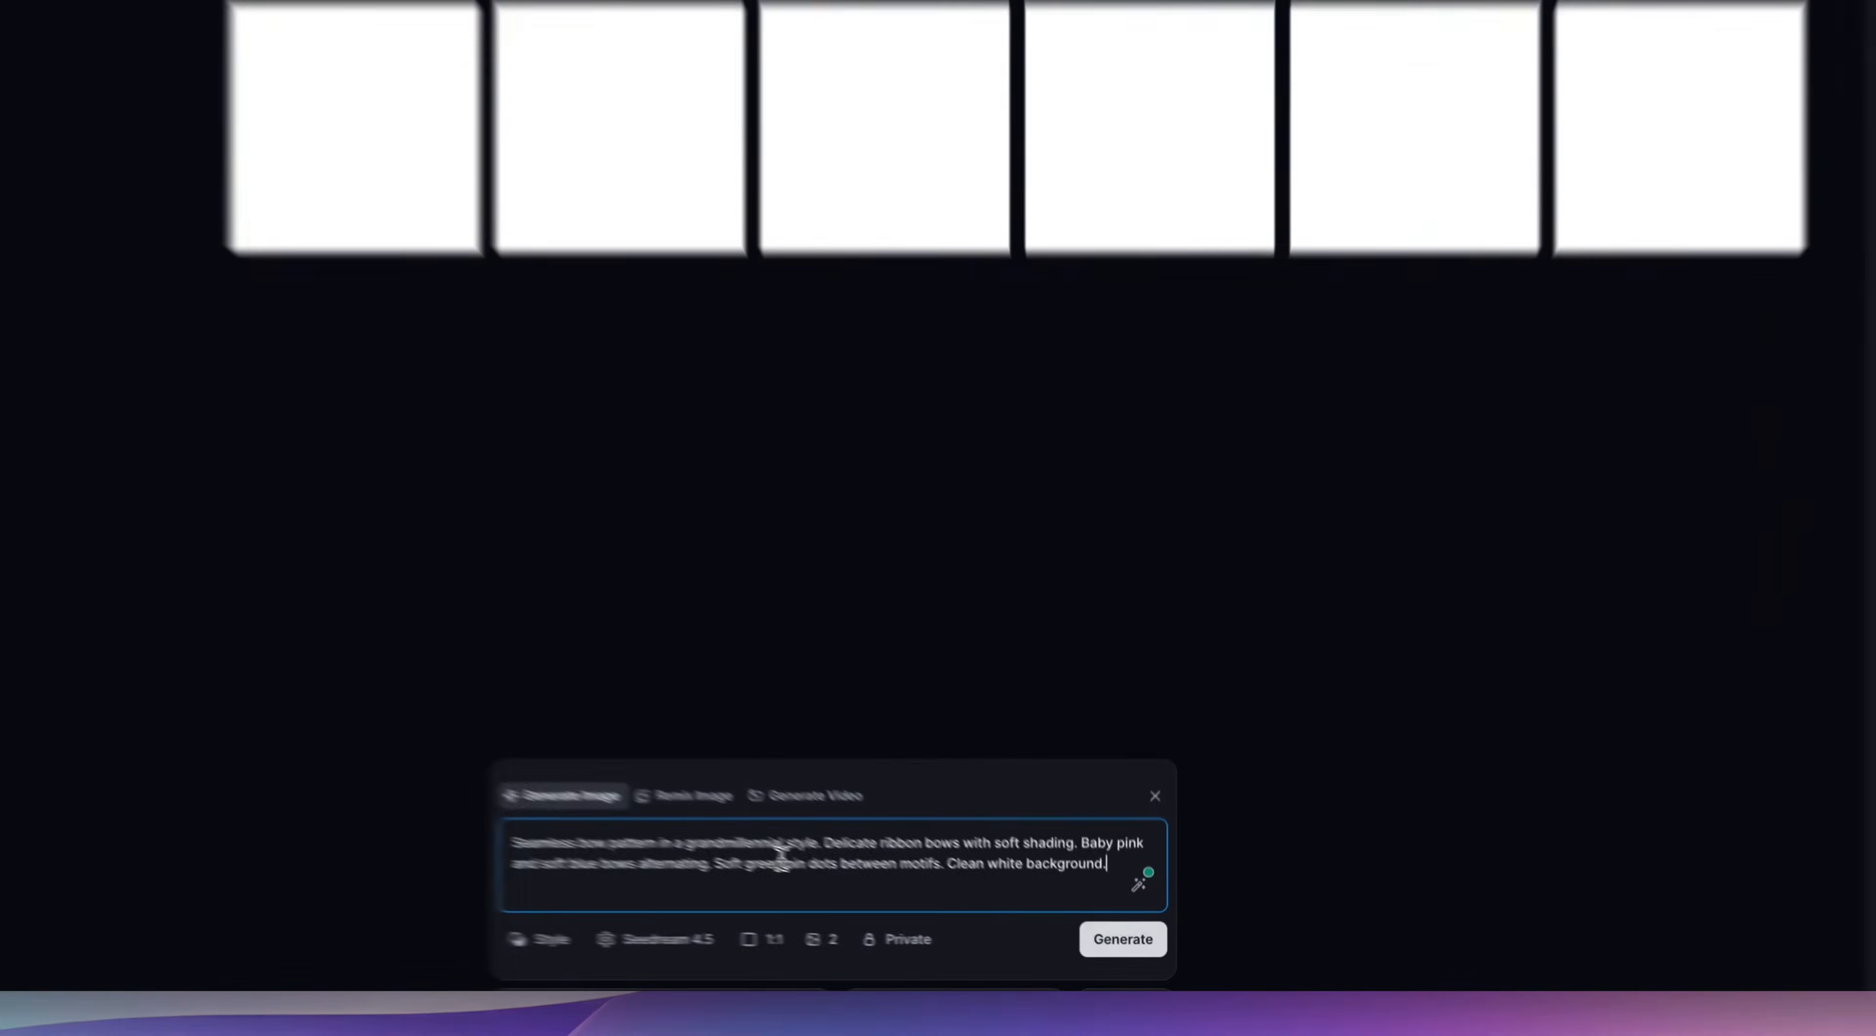
# Step: Copy the seamless floral vine pattern prompt from ChatGPT and generate two 1:1 images from it in Kittl
pyautogui.moveTo(526, 412); pyautogui.dragTo(779, 444)
pyautogui.press('super+c')
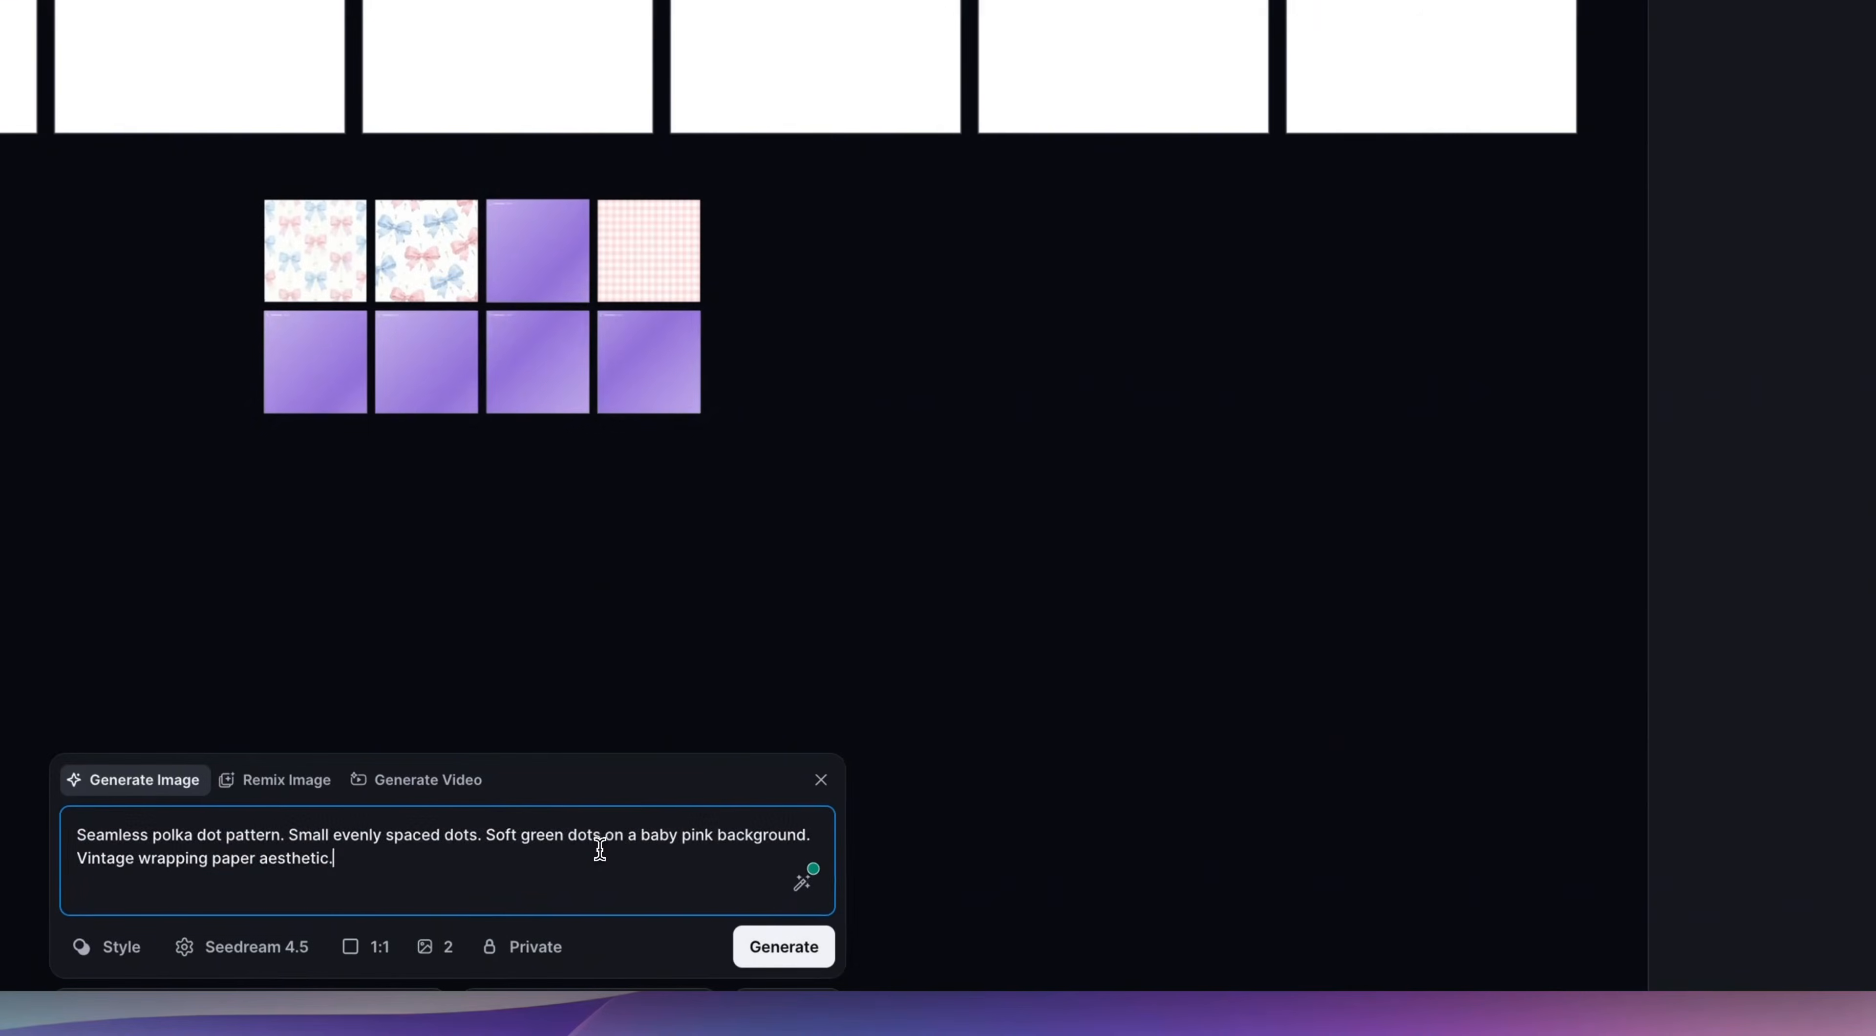
pyautogui.click(711, 892)
pyautogui.press('super+a')
pyautogui.press('super+v')
pyautogui.click(784, 946)
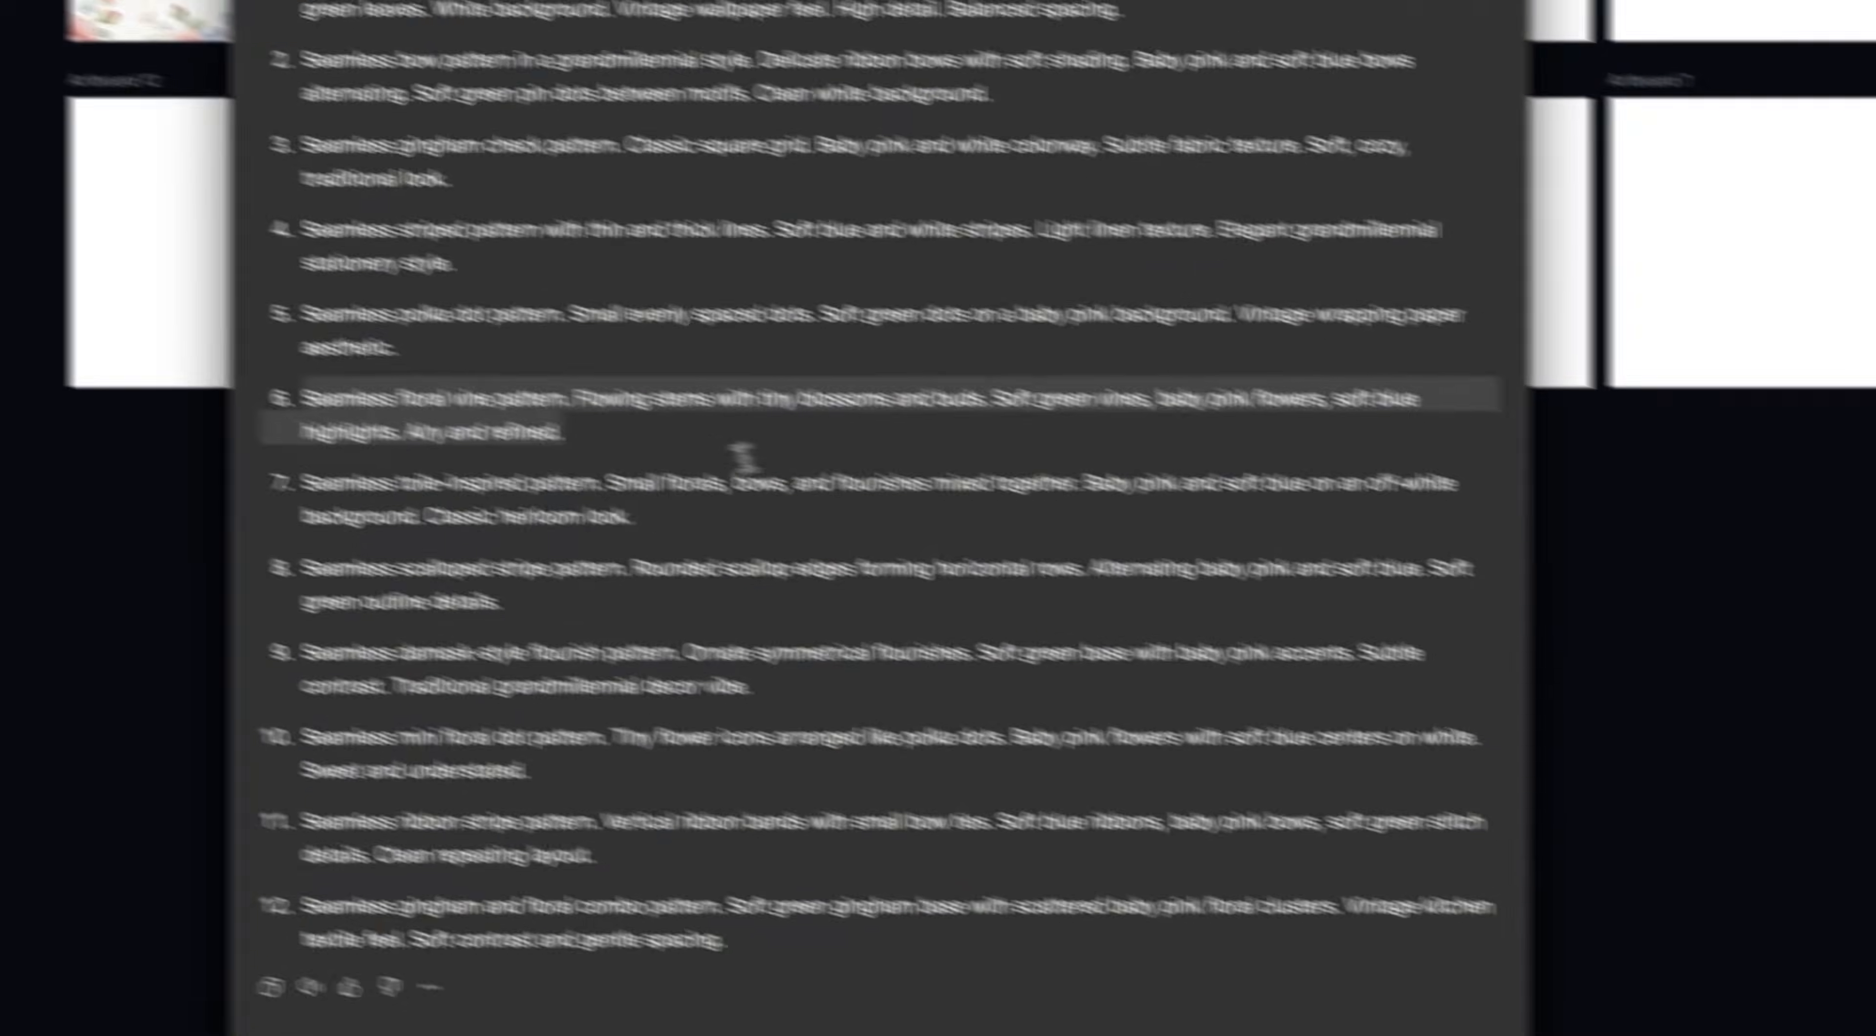
# Step: Generate images from ChatGPT's toile-inspired pattern prompt and each remaining prompt through the gingham and floral combo
pyautogui.moveTo(300, 483); pyautogui.dragTo(397, 484)
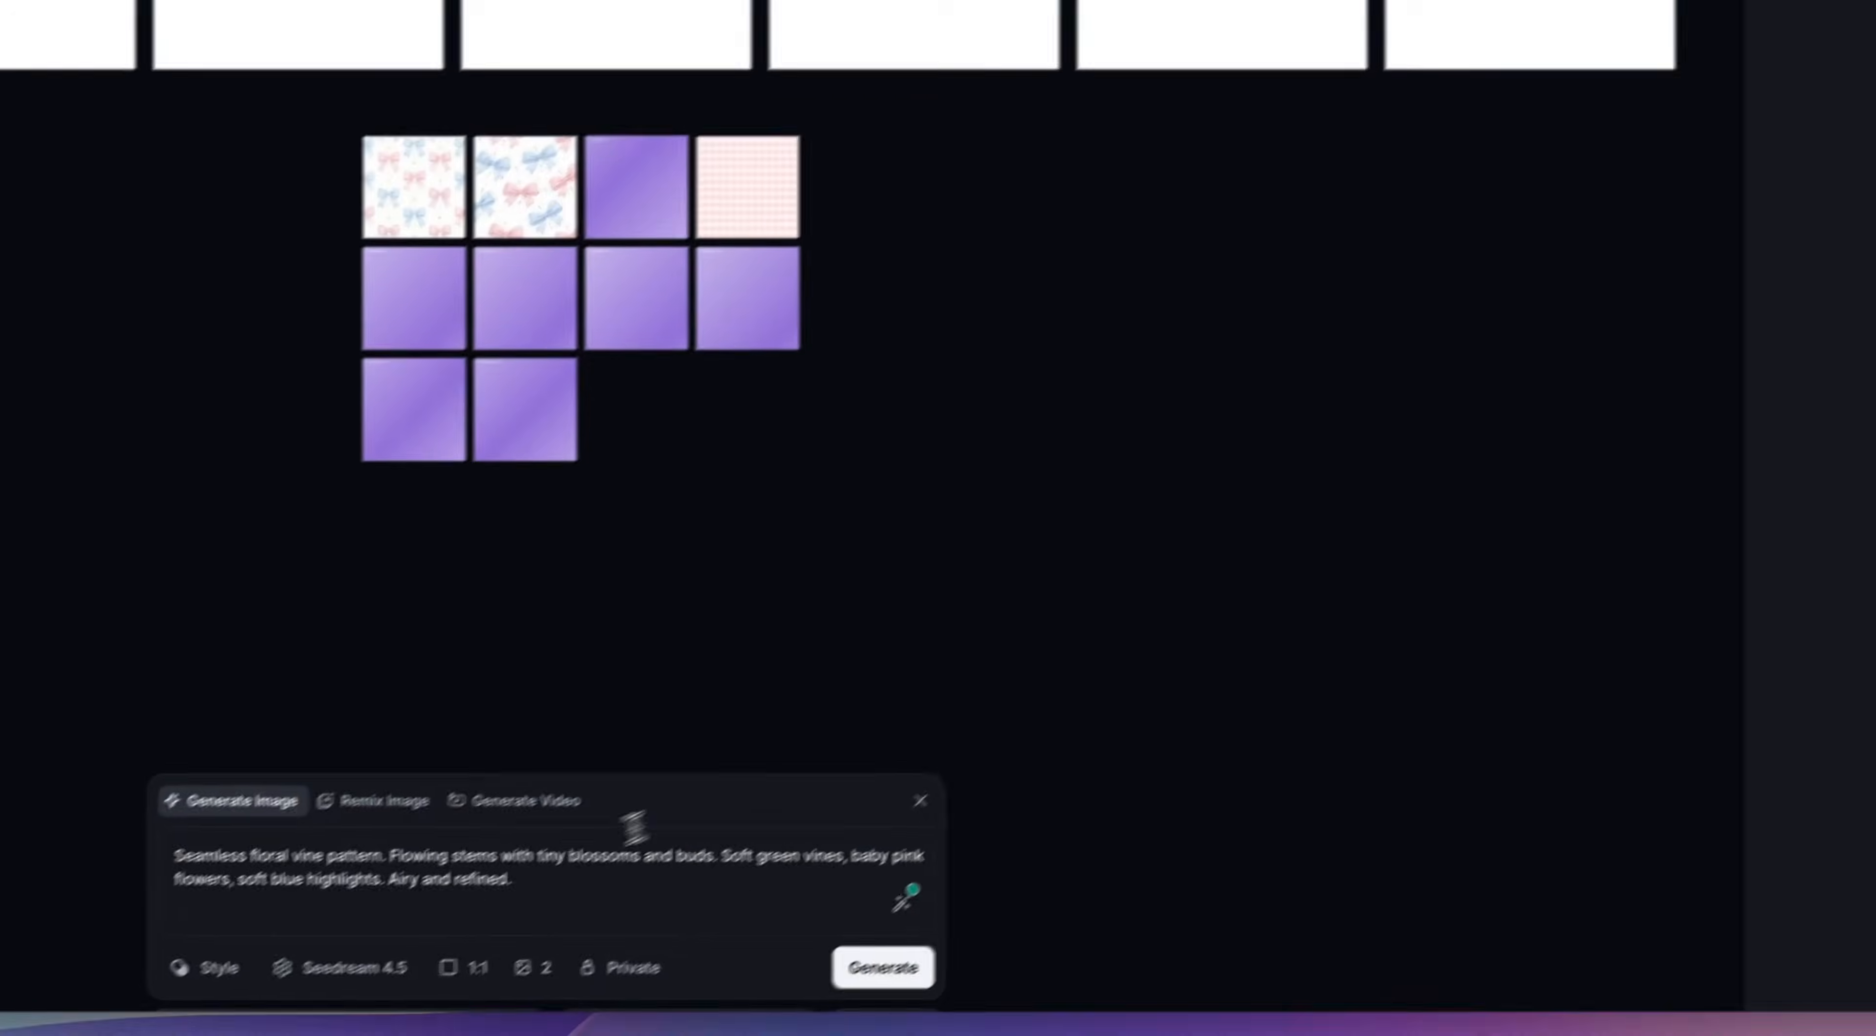
pyautogui.click(628, 825)
pyautogui.press('super+a')
pyautogui.write('Seamless toile-inspired pattern. Small florals, bows, and flourishes mixed together. Baby pink and soft blue on an off-white background. Classic heirloom look.')
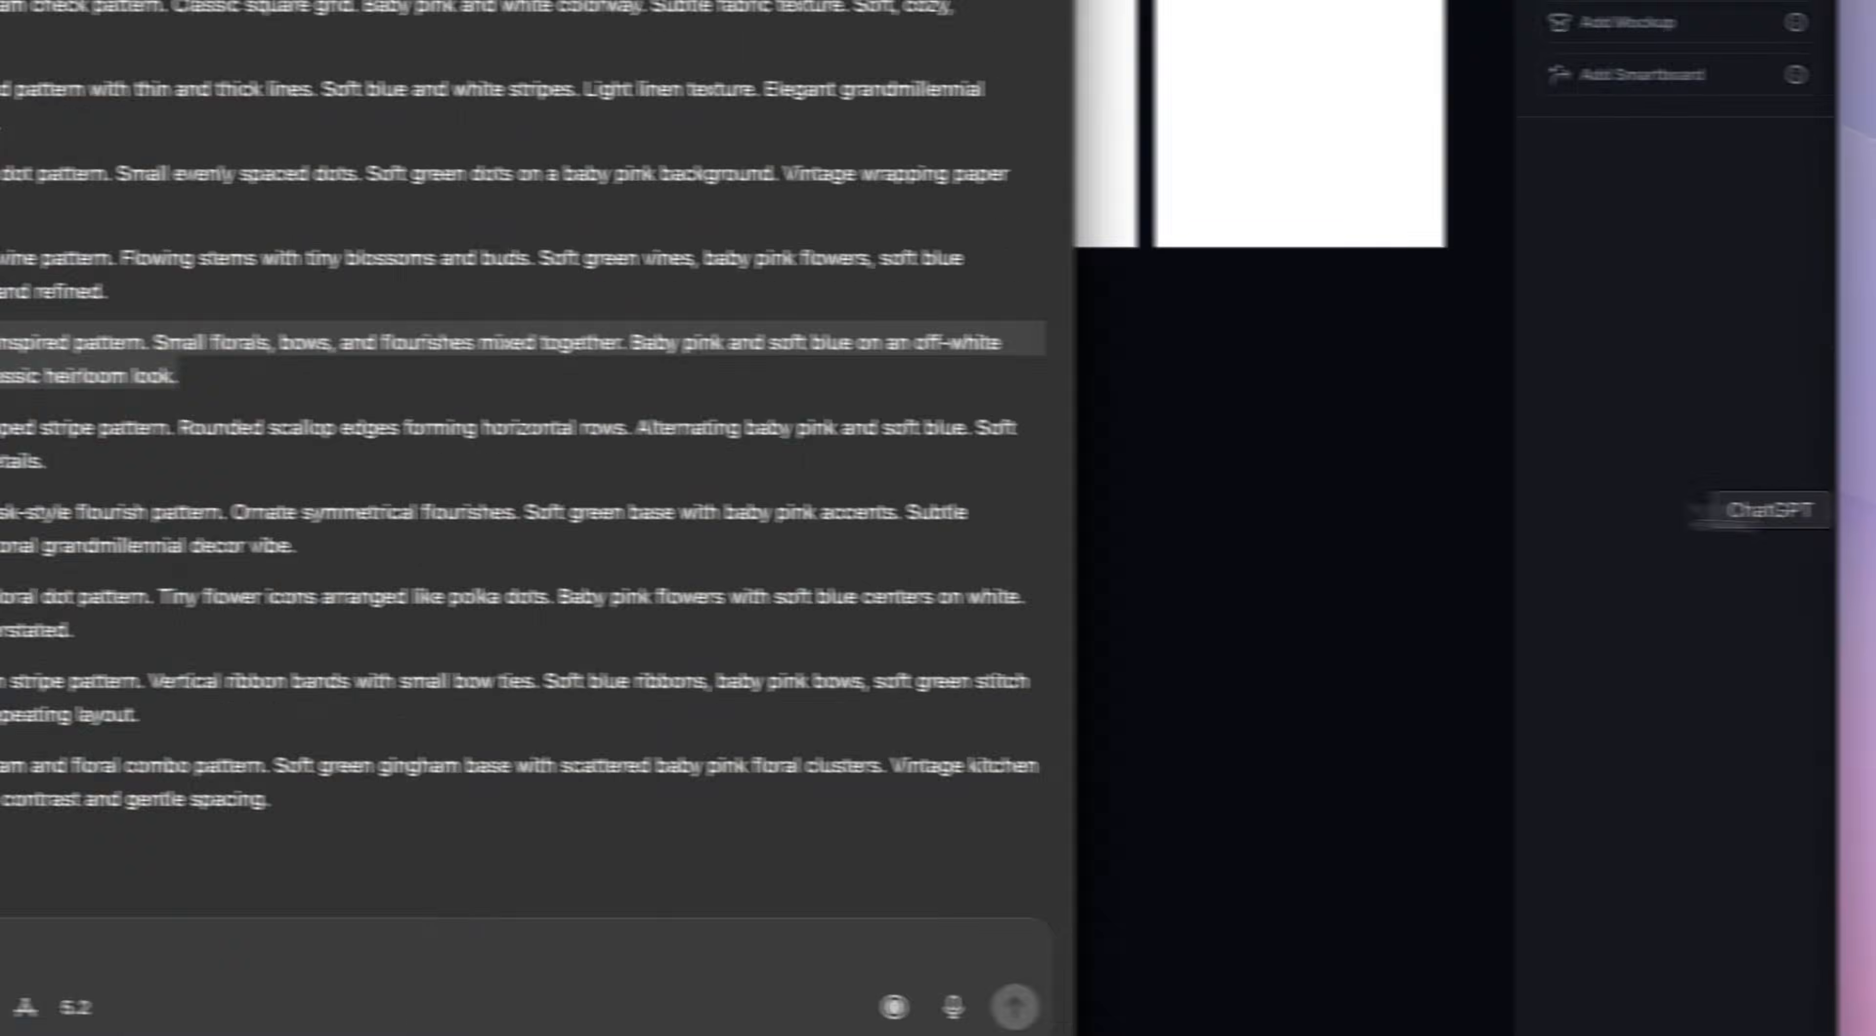
pyautogui.moveTo(452, 452); pyautogui.dragTo(649, 490)
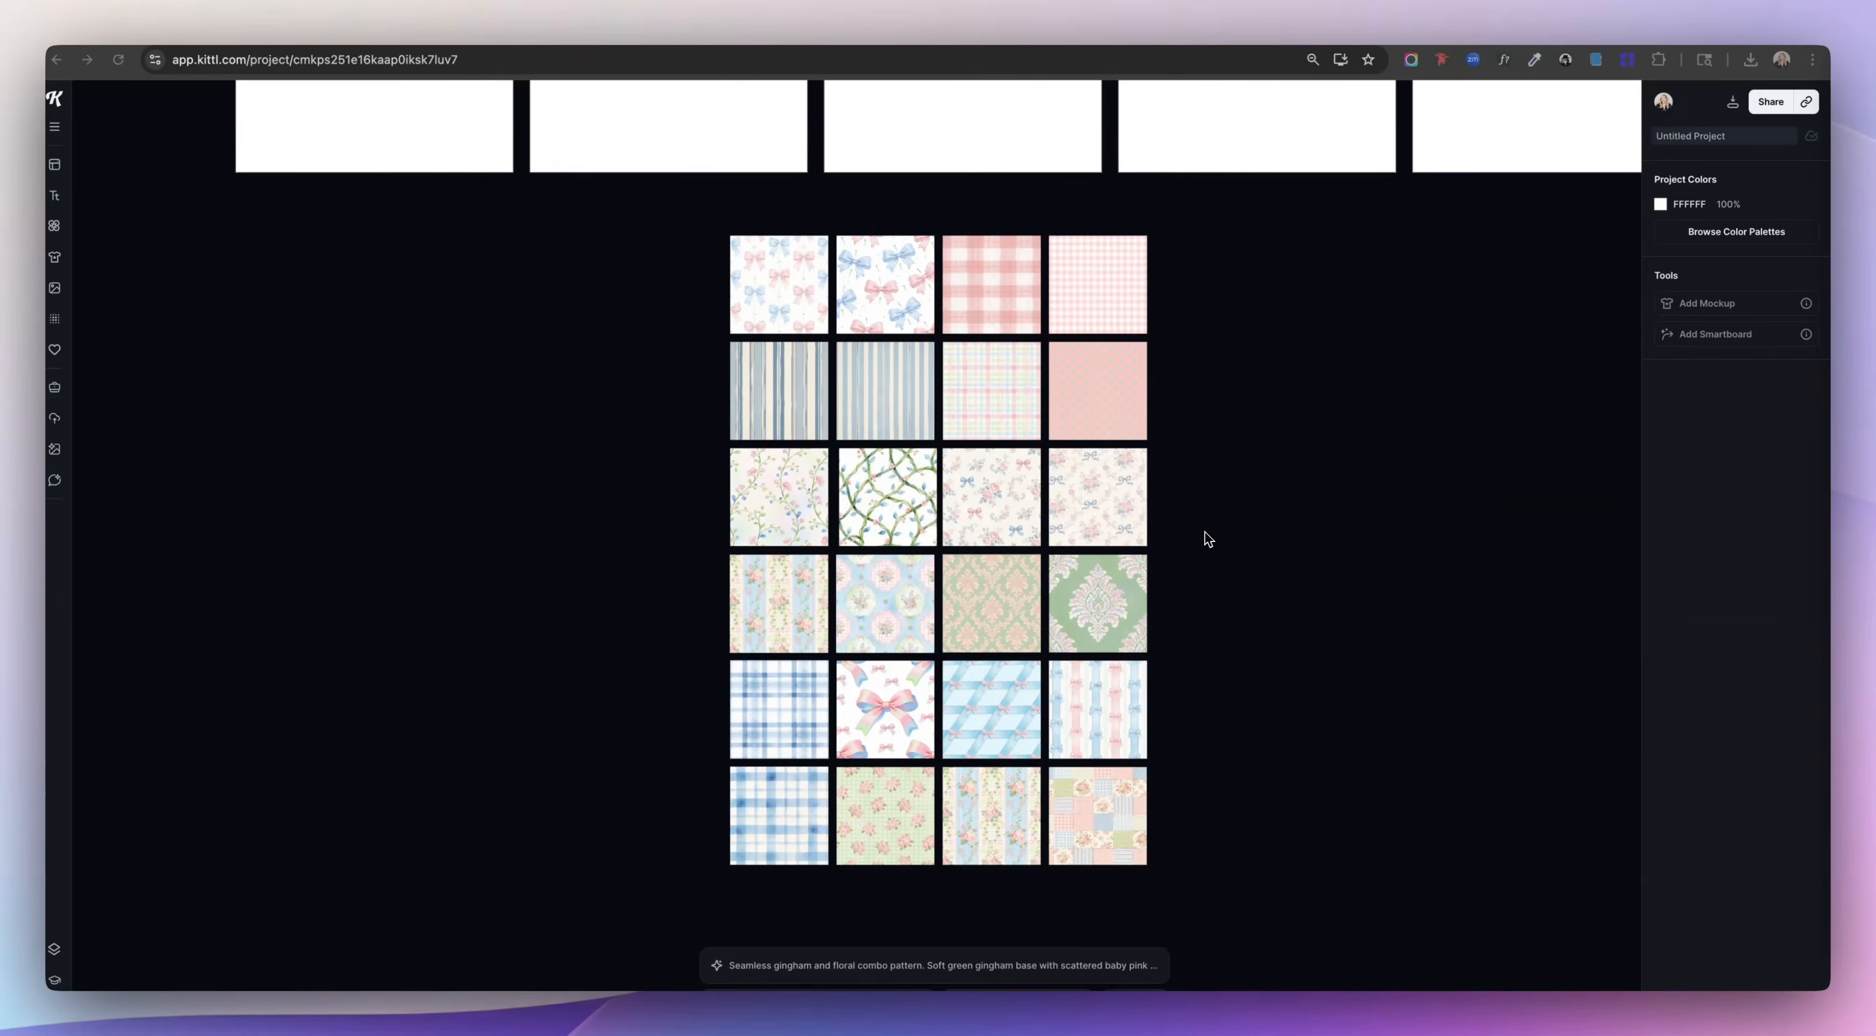
# Step: Examine the generated bow, gingham, stripe, floral, damask, ribbon and patchwork patterns up close, row by row
pyautogui.scroll(1, 1206, 533)
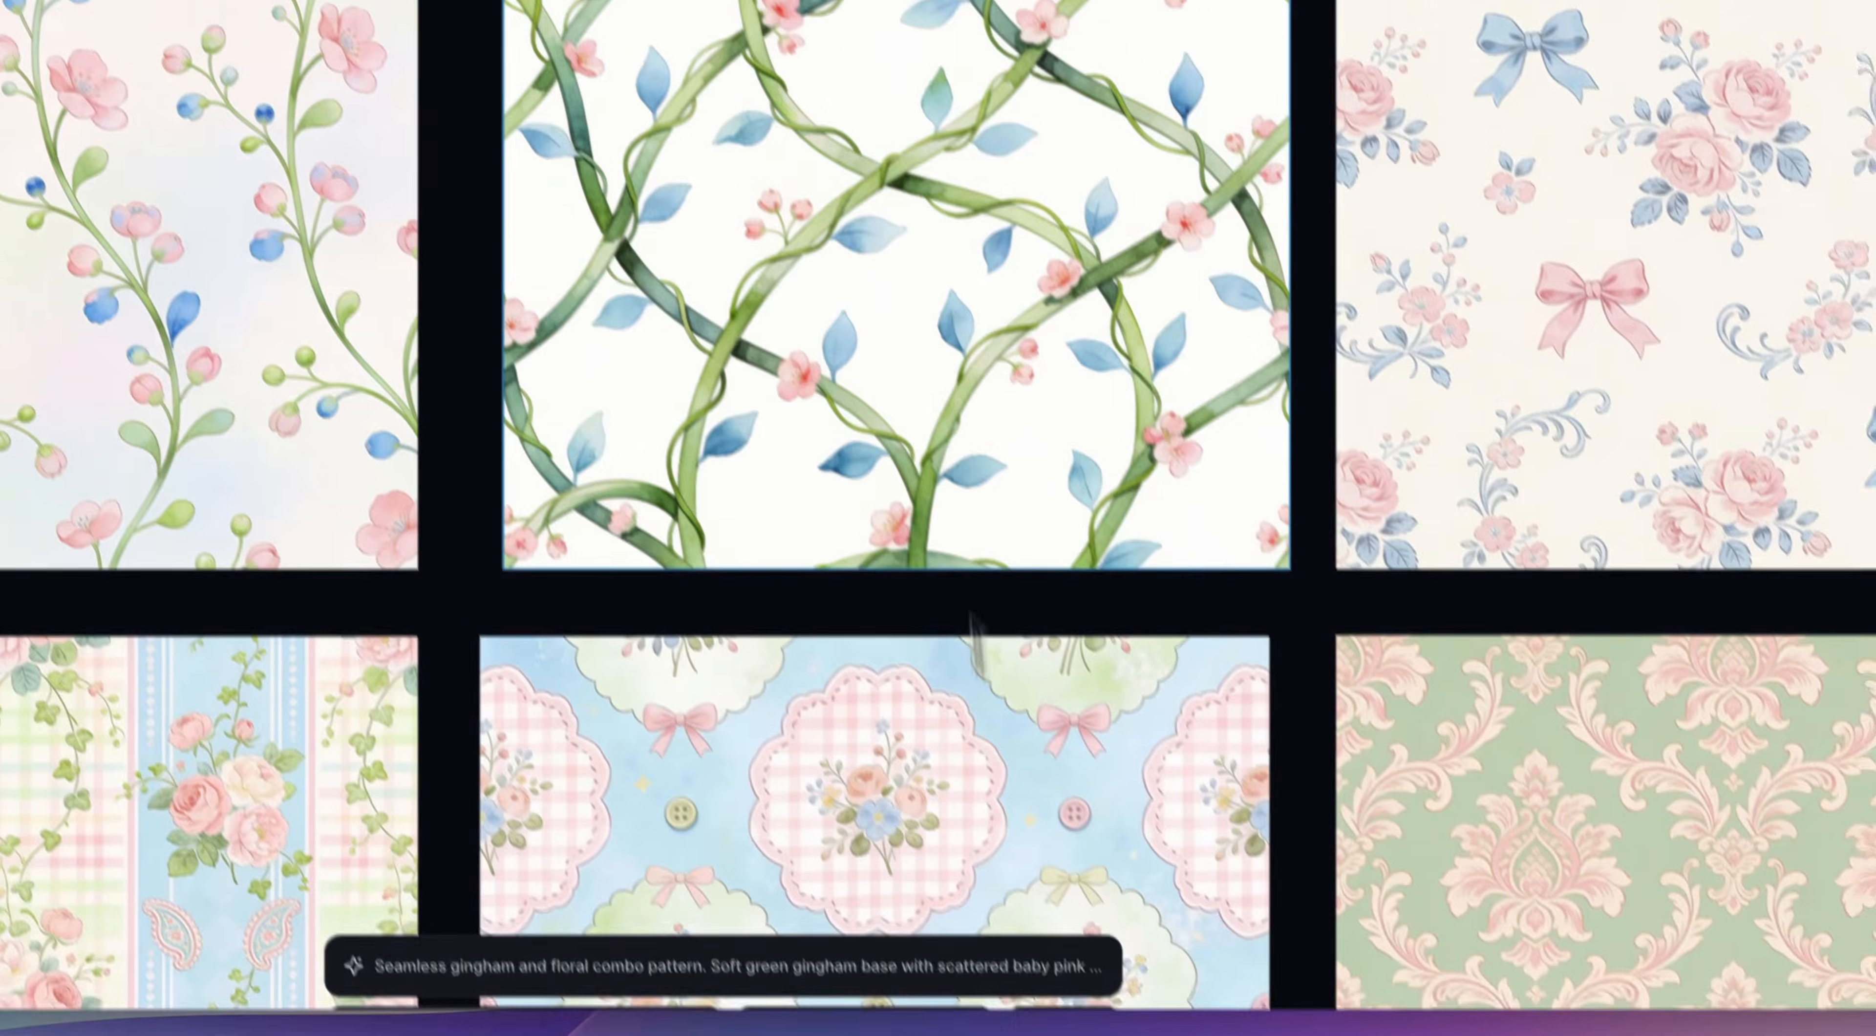
pyautogui.scroll(5, 928, 261)
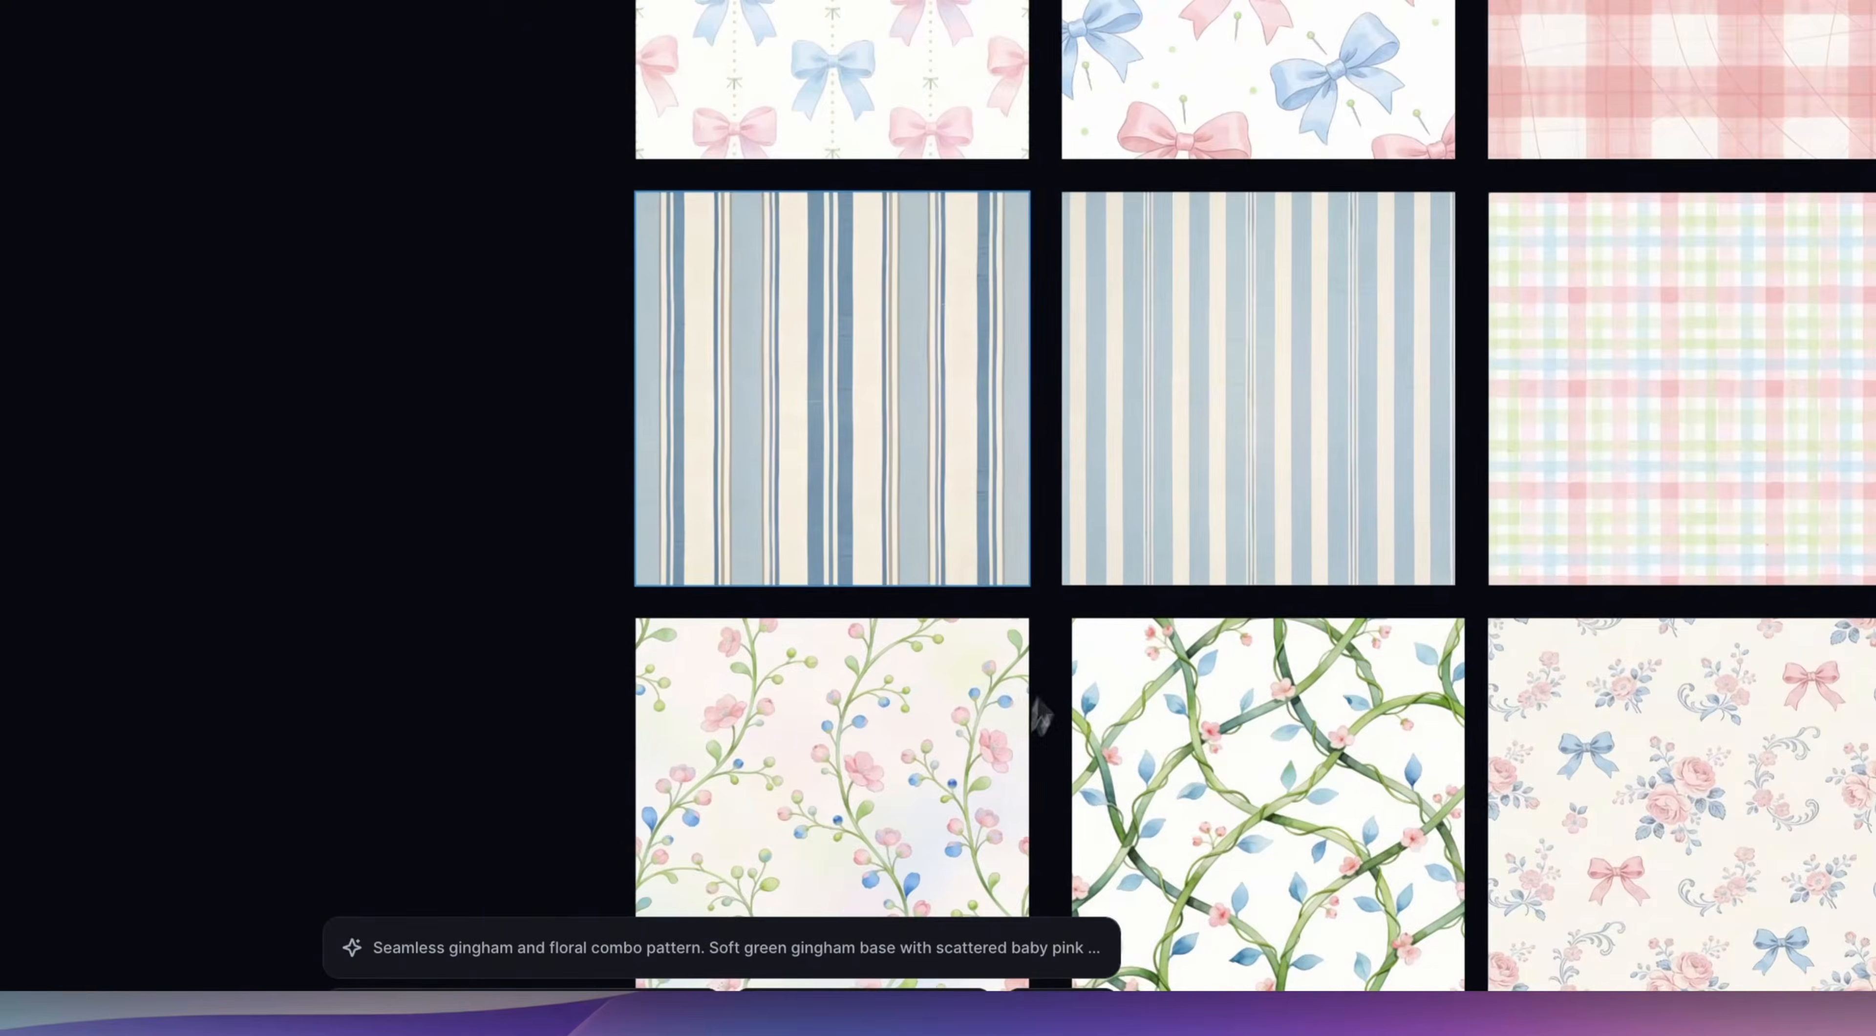
pyautogui.hscroll(7, 1049, 674)
pyautogui.scroll(-3, 1067, 635)
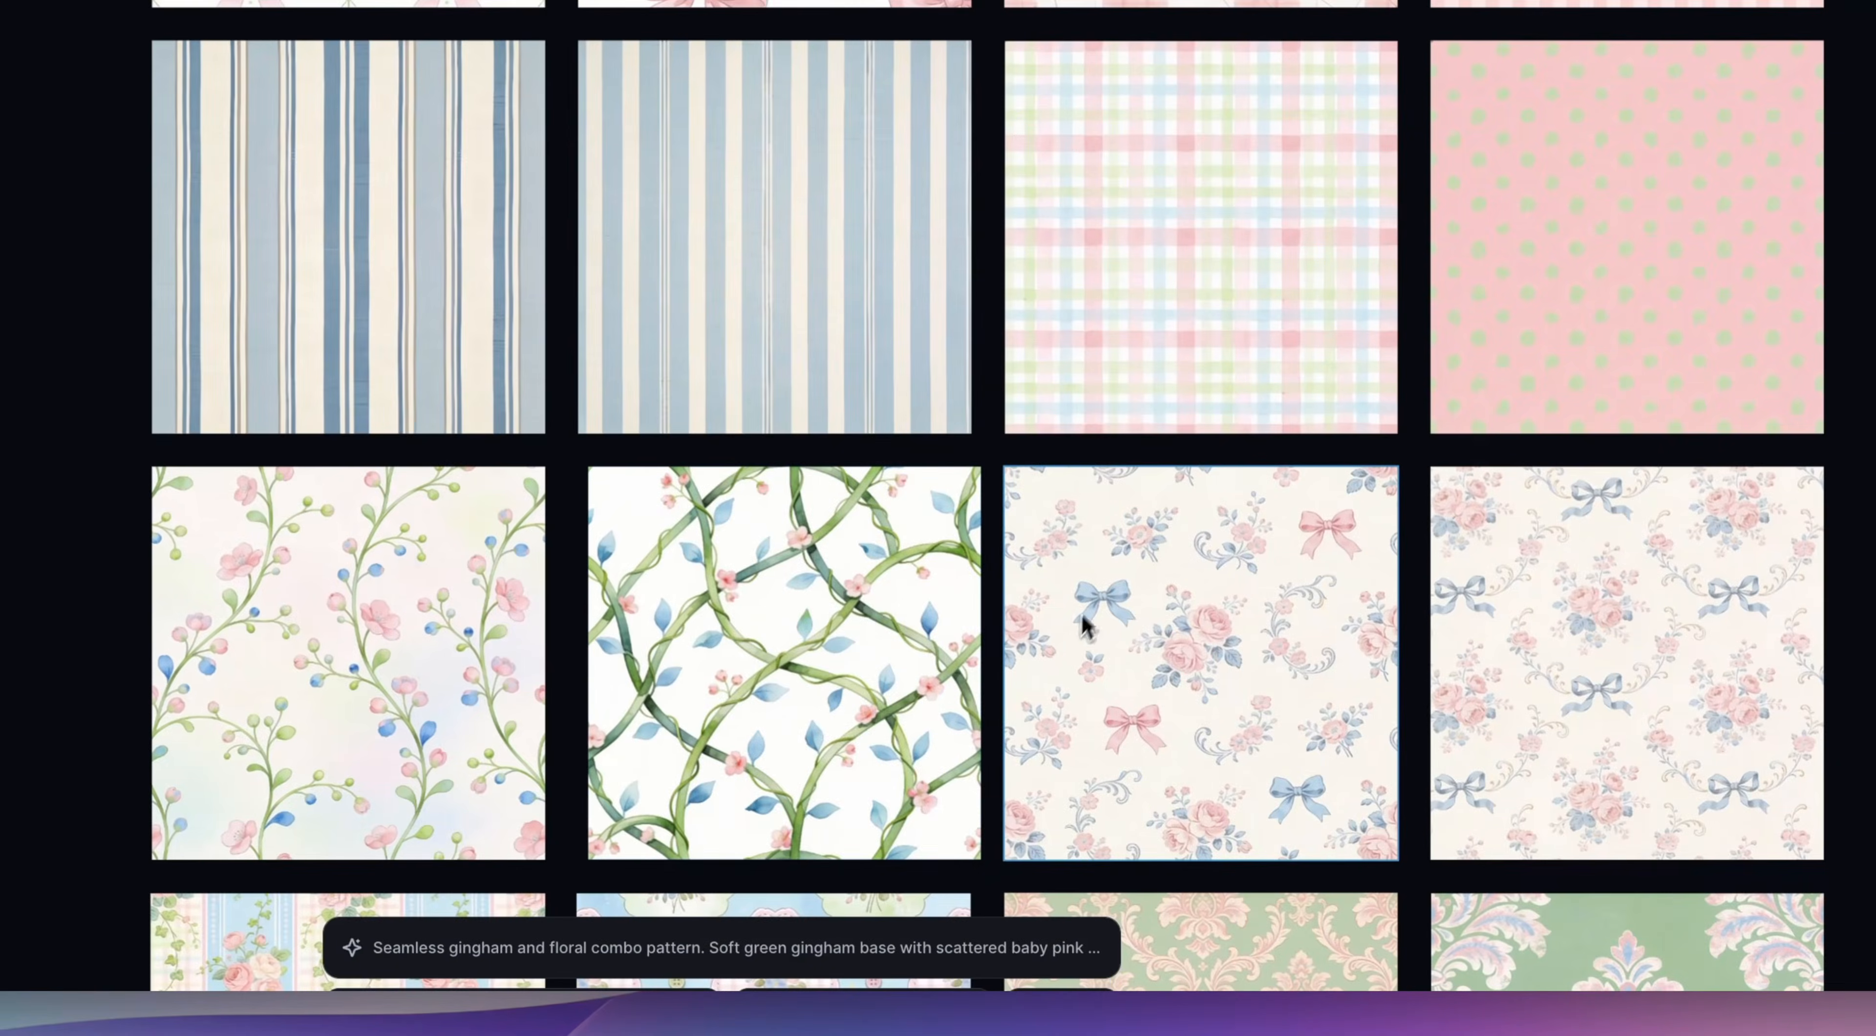
pyautogui.hscroll(1, 1086, 604)
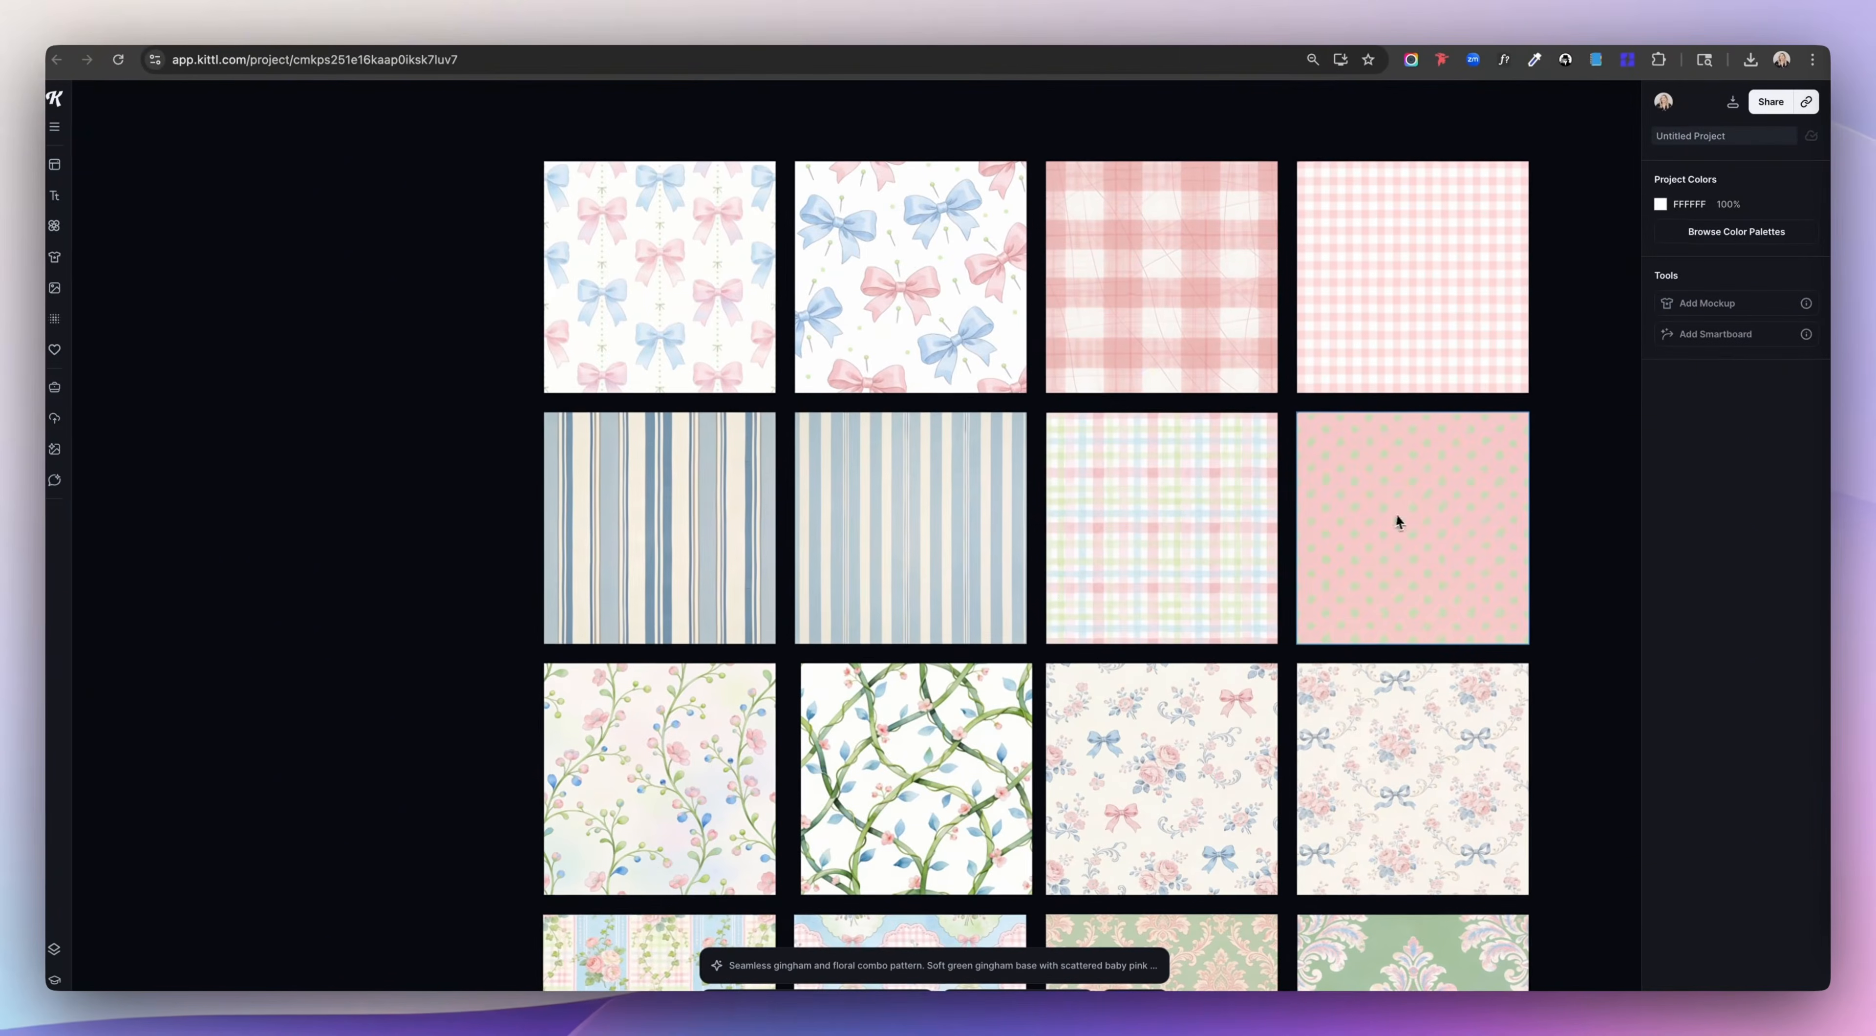
pyautogui.scroll(-2, 1398, 515)
pyautogui.scroll(-10, 1290, 536)
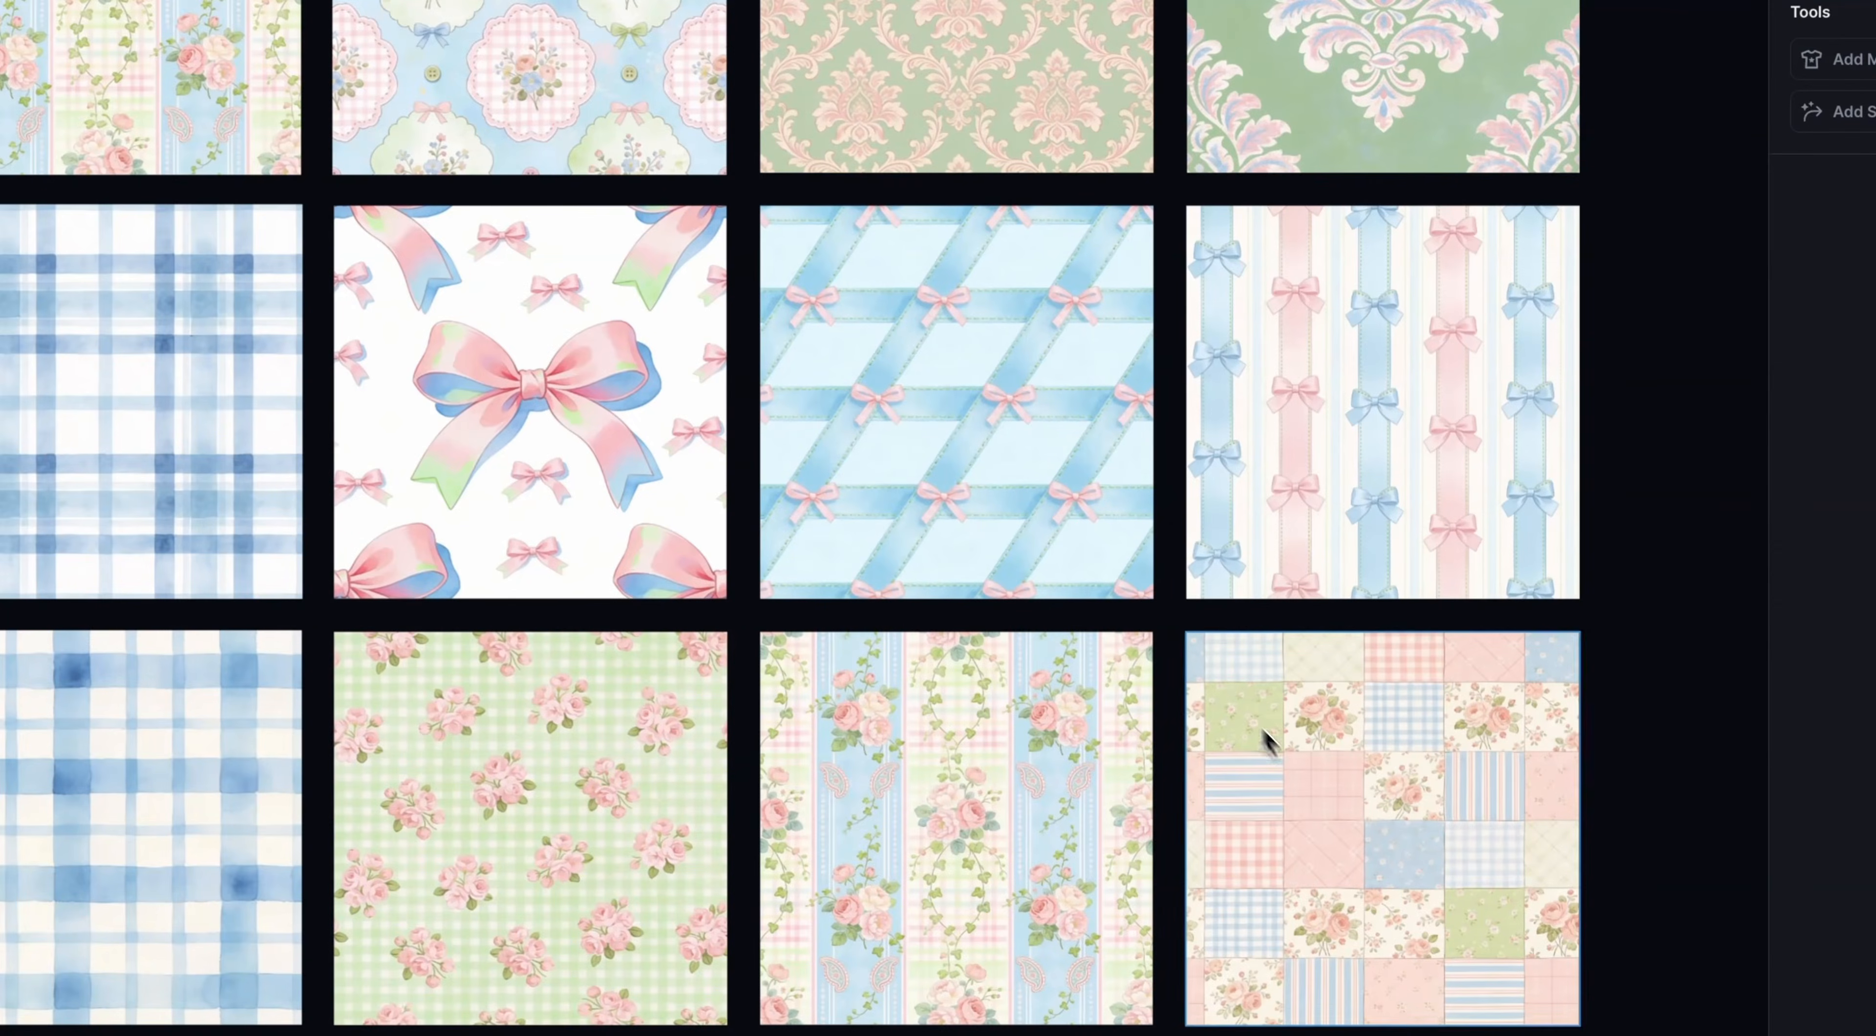
pyautogui.scroll(12, 1317, 787)
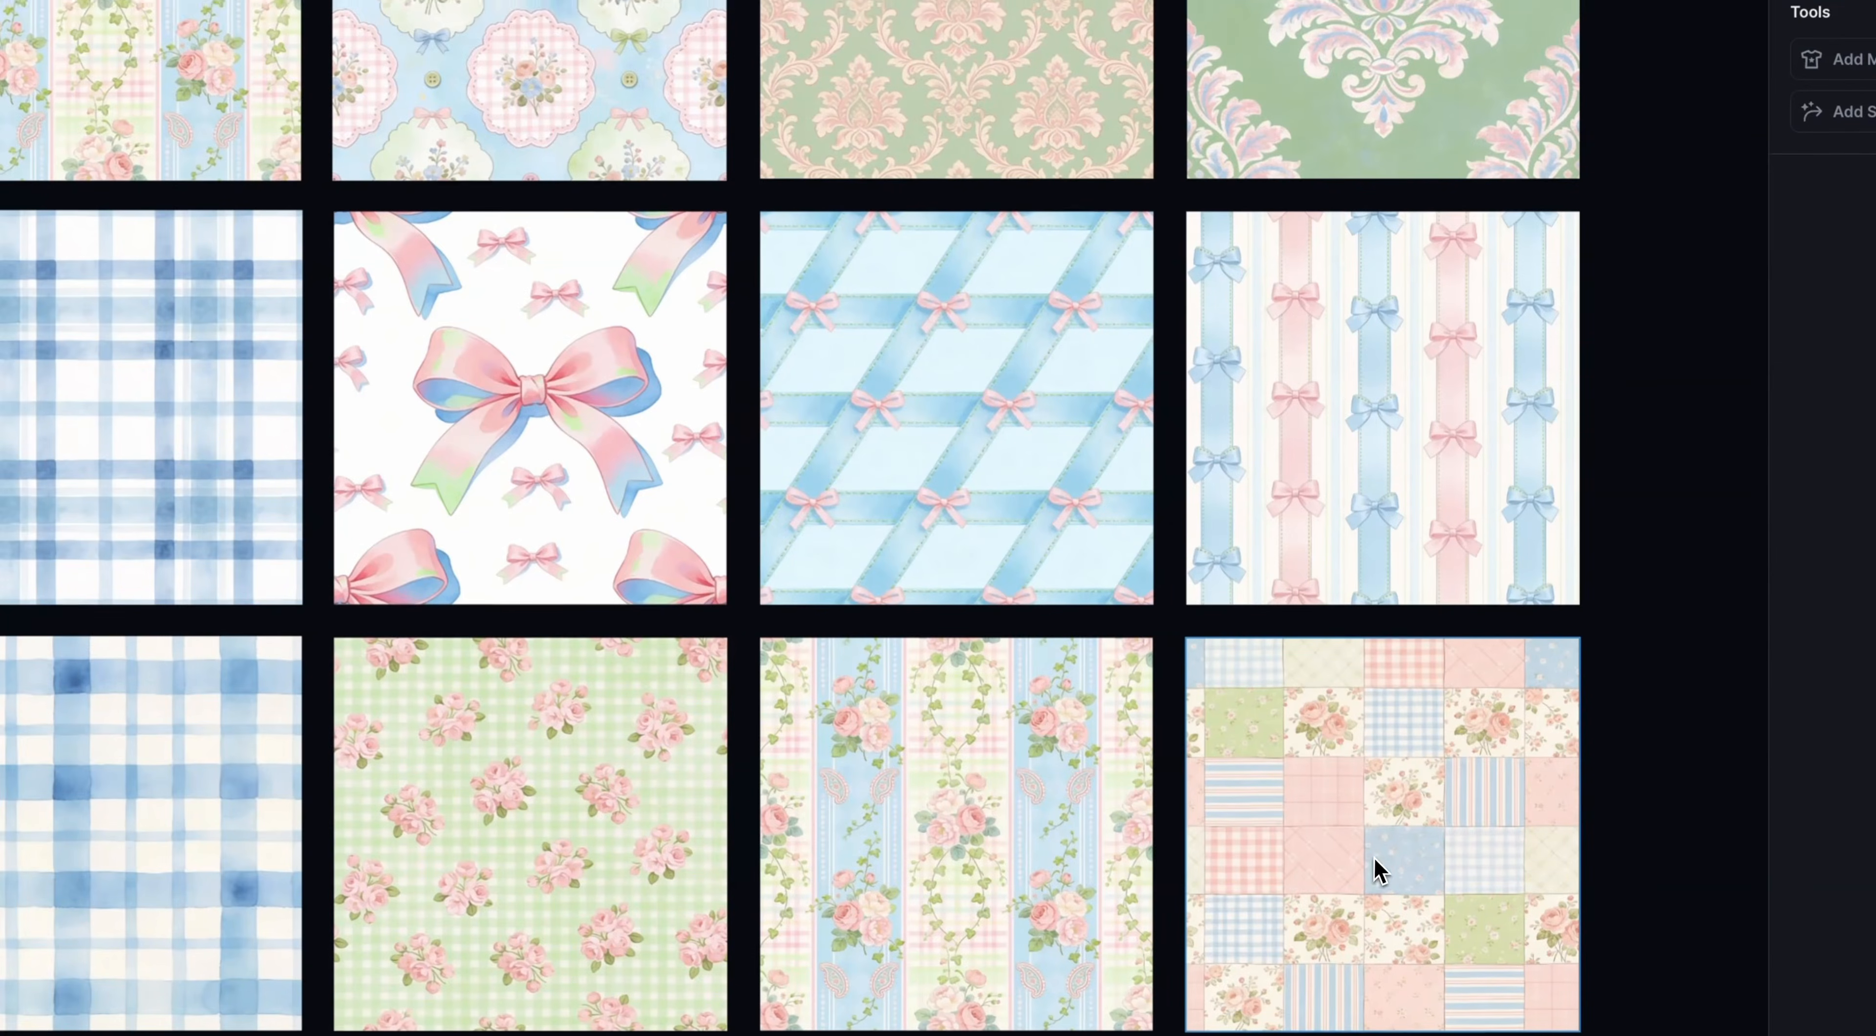
# Step: Move the first bow pattern clear of the other patterns and place a copy flush against its right edge
pyautogui.click(1265, 470)
pyautogui.moveTo(1265, 470); pyautogui.dragTo(943, 430)
pyautogui.moveTo(1034, 386); pyautogui.dragTo(1036, 387)
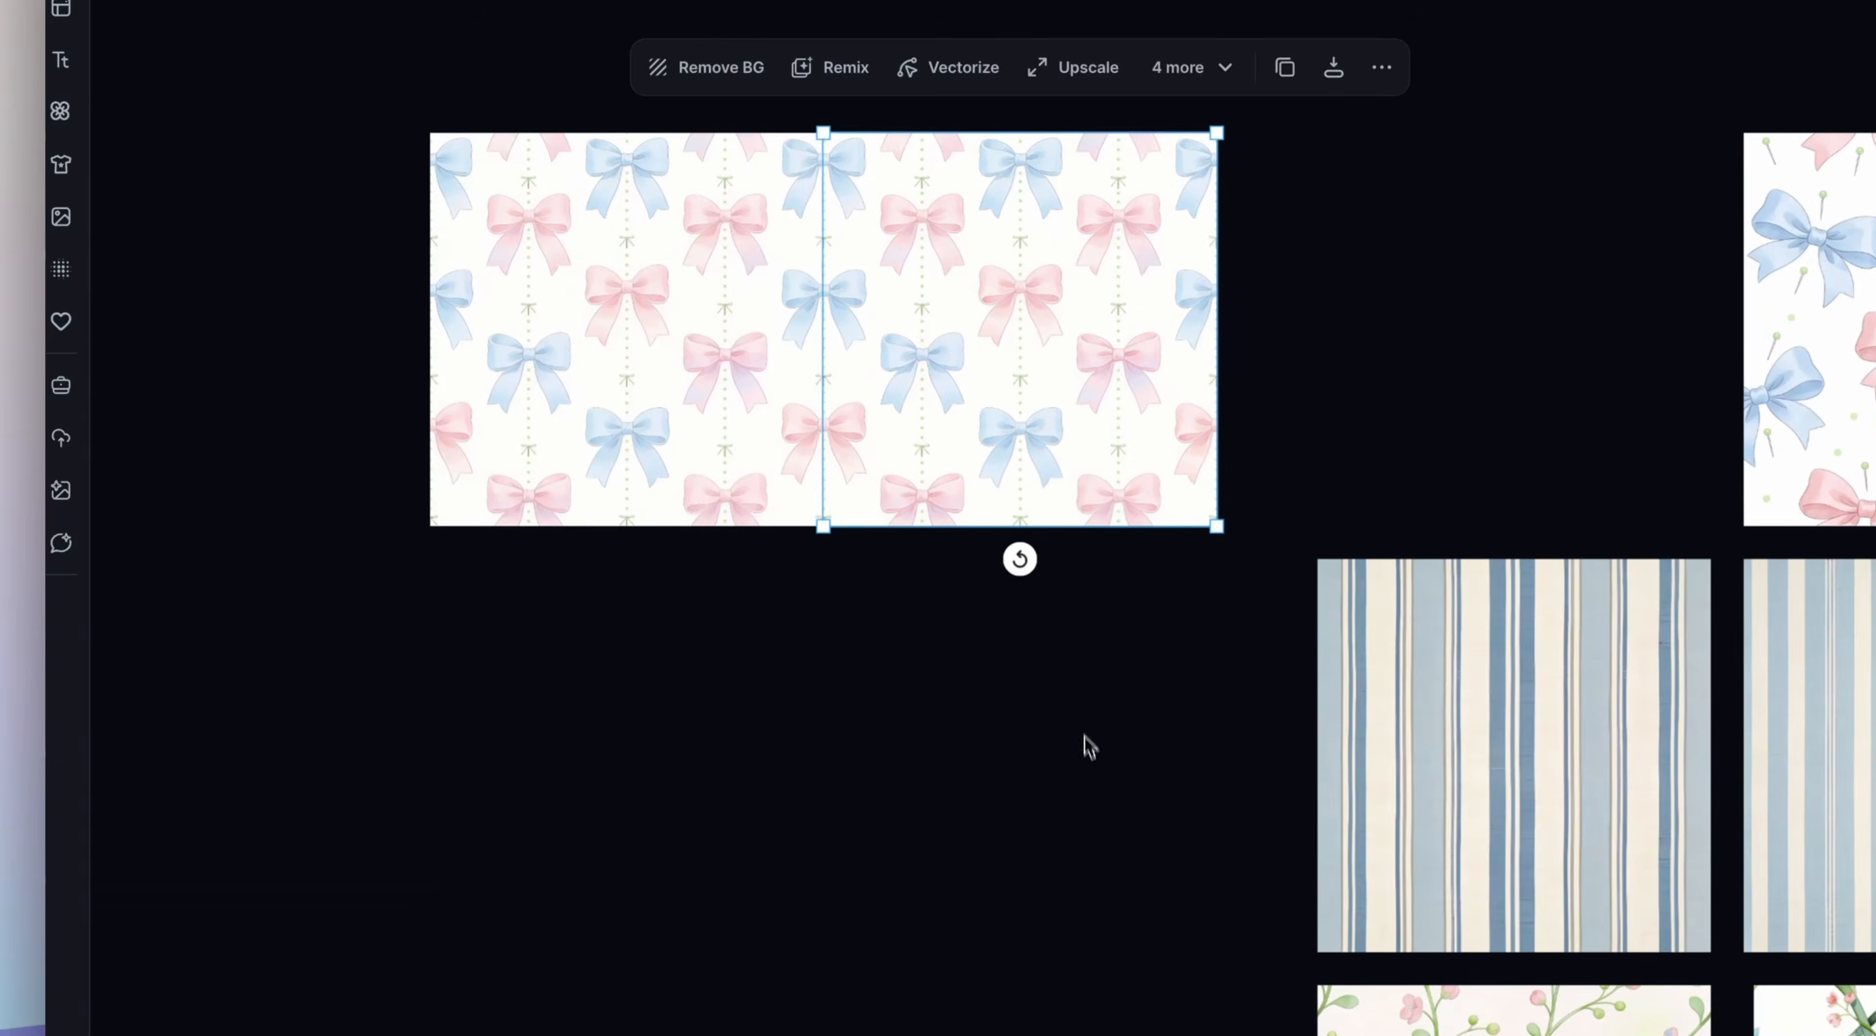
# Step: Duplicate the bow pattern pair directly below to form a two-by-two grid and inspect the seams
pyautogui.moveTo(1168, 701); pyautogui.dragTo(553, 262)
pyautogui.keyDown('alt'); pyautogui.moveTo(704, 257); pyautogui.dragTo(713, 638); pyautogui.keyUp('alt')
pyautogui.keyDown('alt'); pyautogui.moveTo(713, 637); pyautogui.dragTo(713, 637); pyautogui.keyUp('alt')
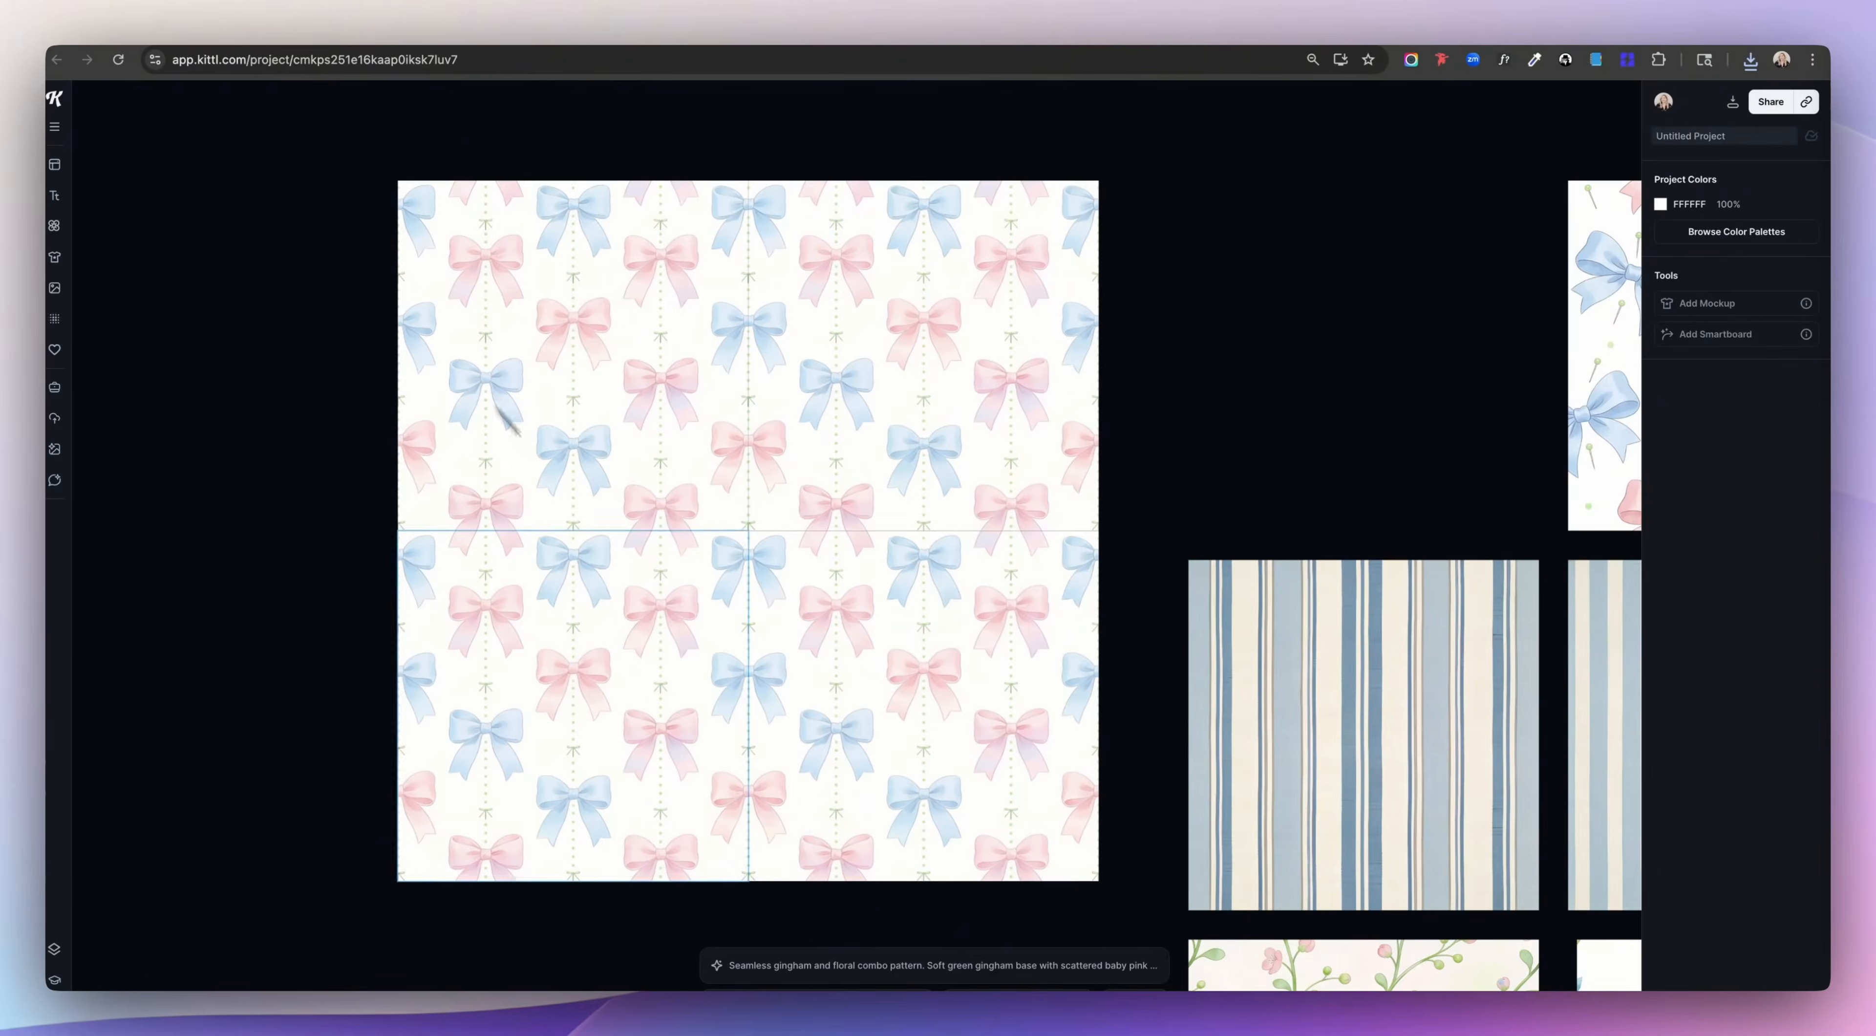
pyautogui.click(1021, 447)
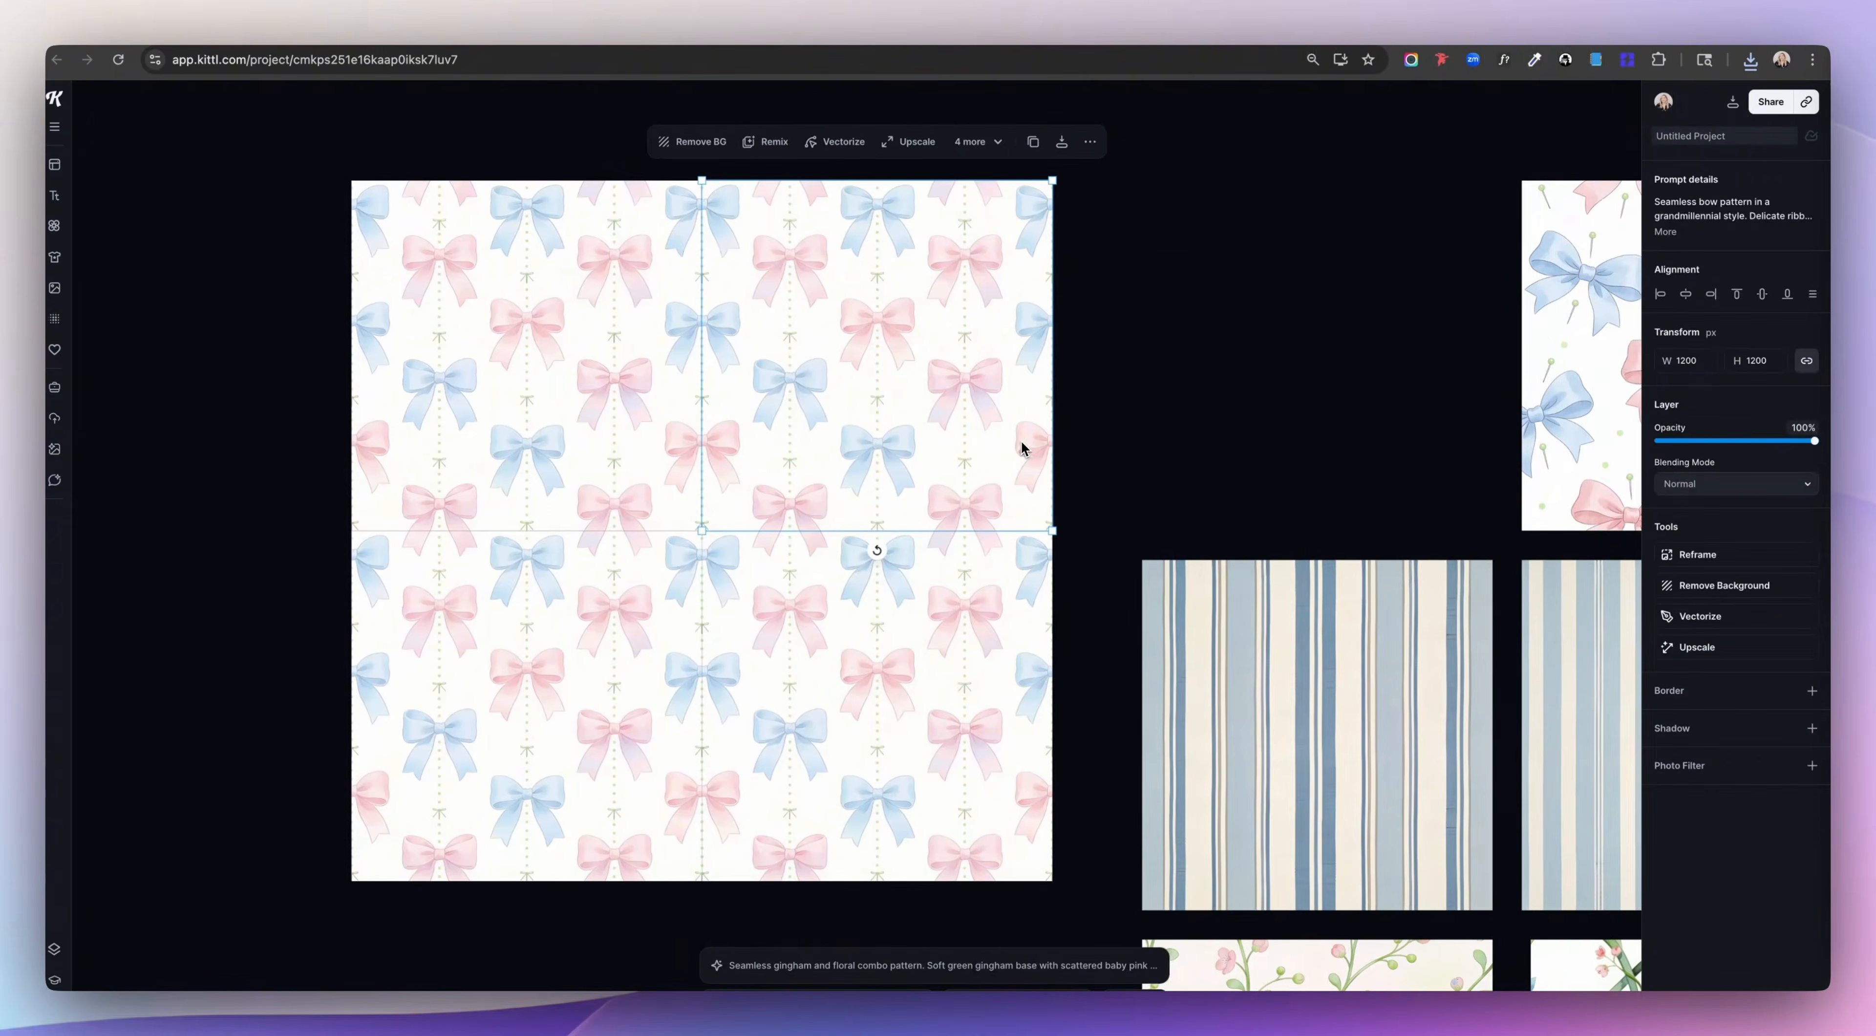
pyautogui.hscroll(3, 1023, 447)
pyautogui.scroll(-3, 1025, 447)
pyautogui.scroll(2, 1020, 450)
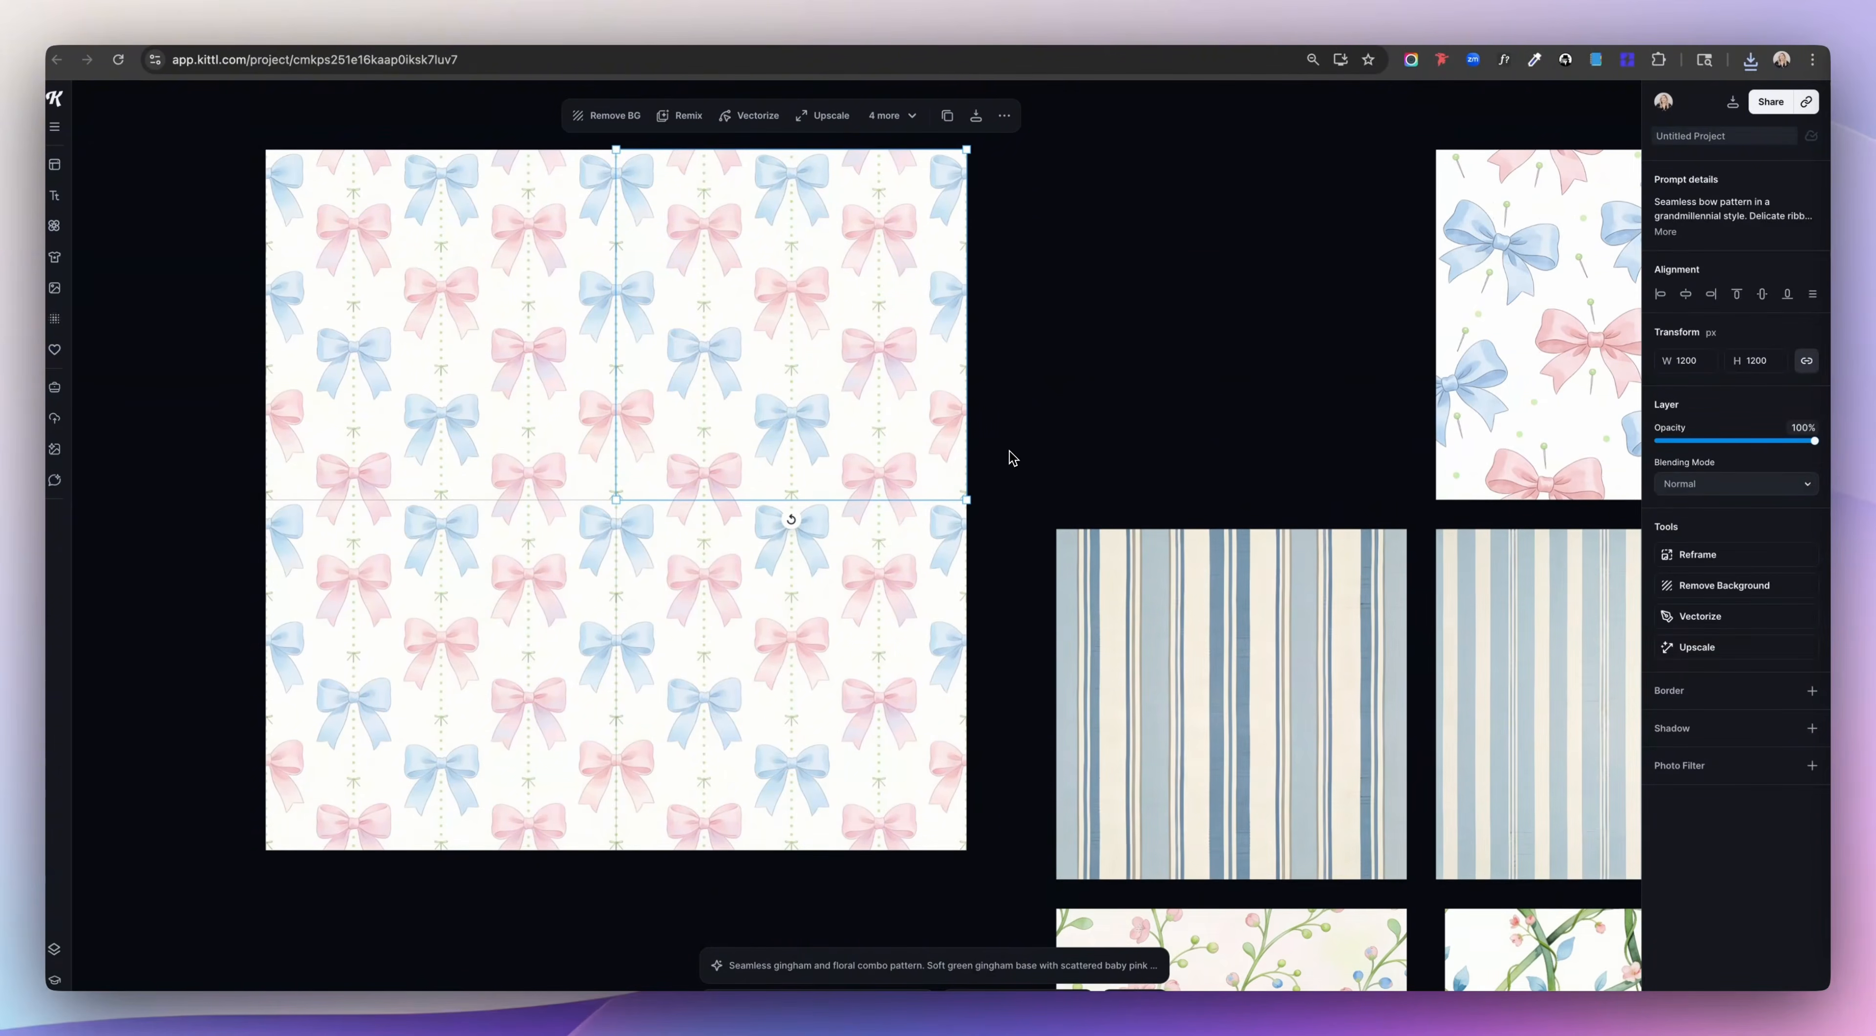
pyautogui.scroll(-5, 1000, 414)
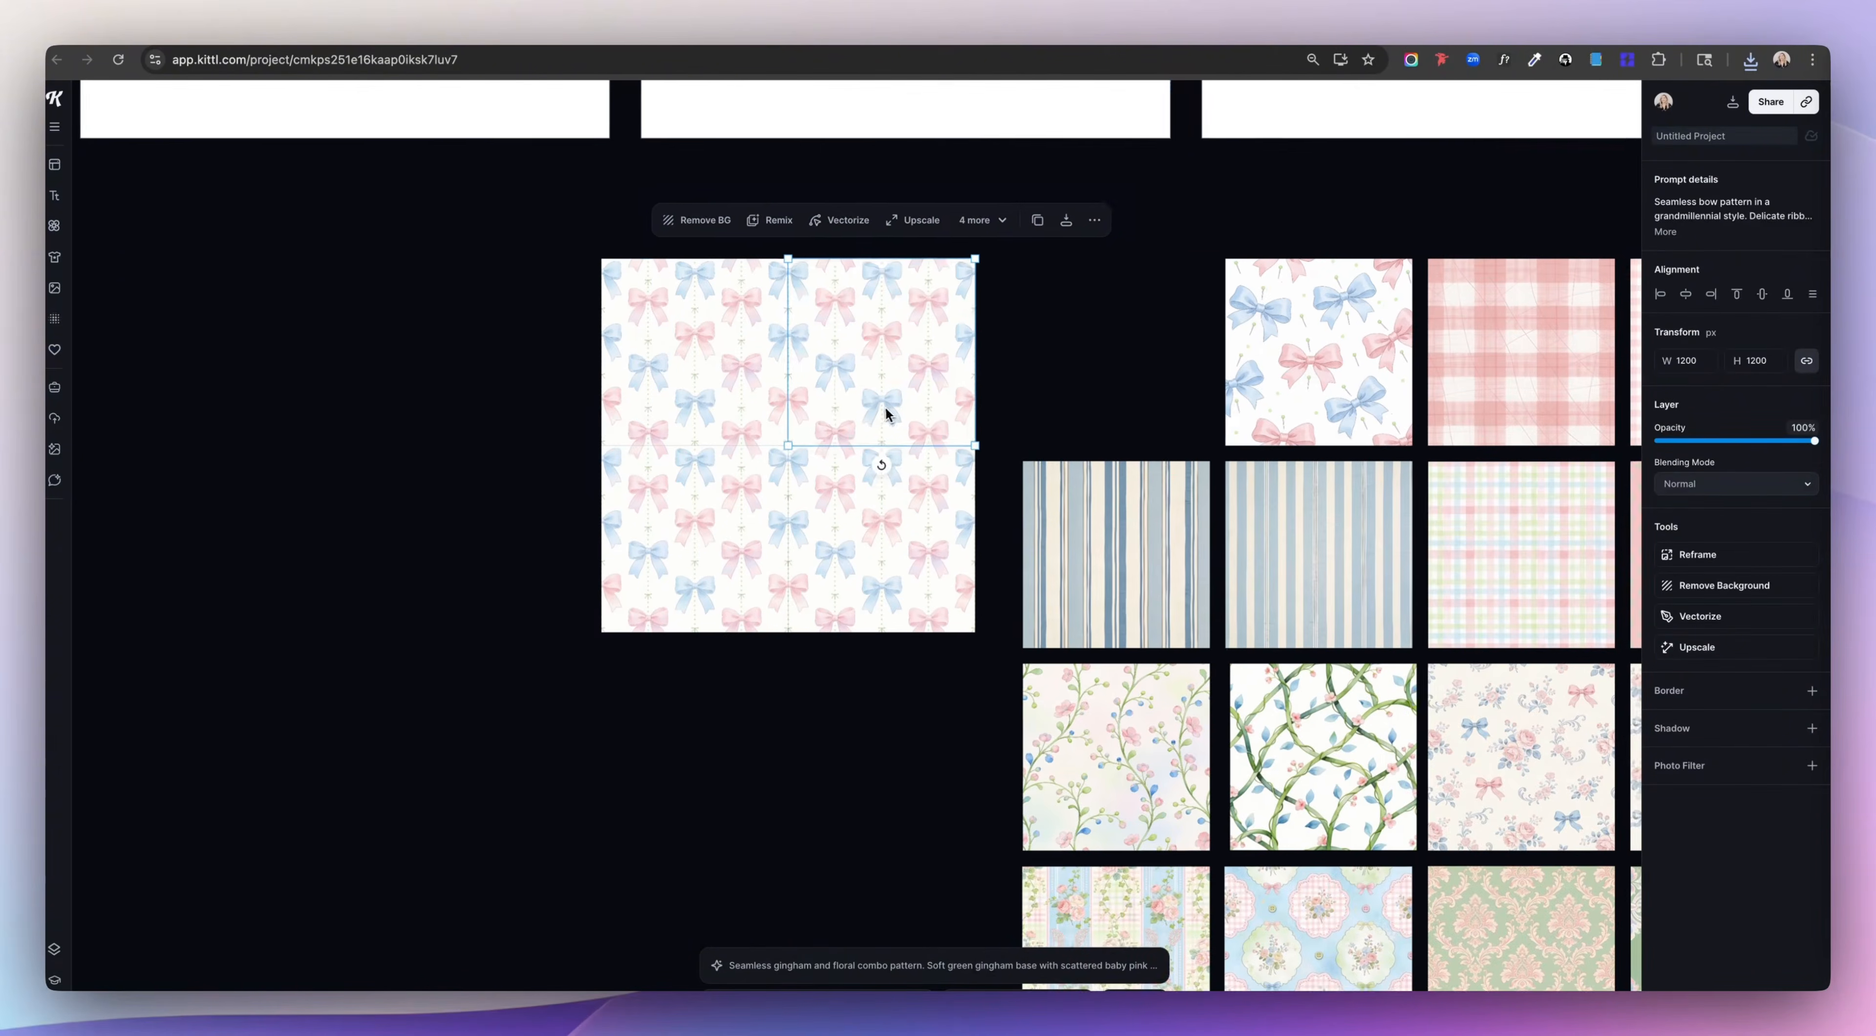
# Step: Move the scattered pink and blue bow pattern clear of the others and place a copy flush against its right edge
pyautogui.moveTo(888, 410); pyautogui.dragTo(1117, 412)
pyautogui.moveTo(486, 325); pyautogui.dragTo(817, 641)
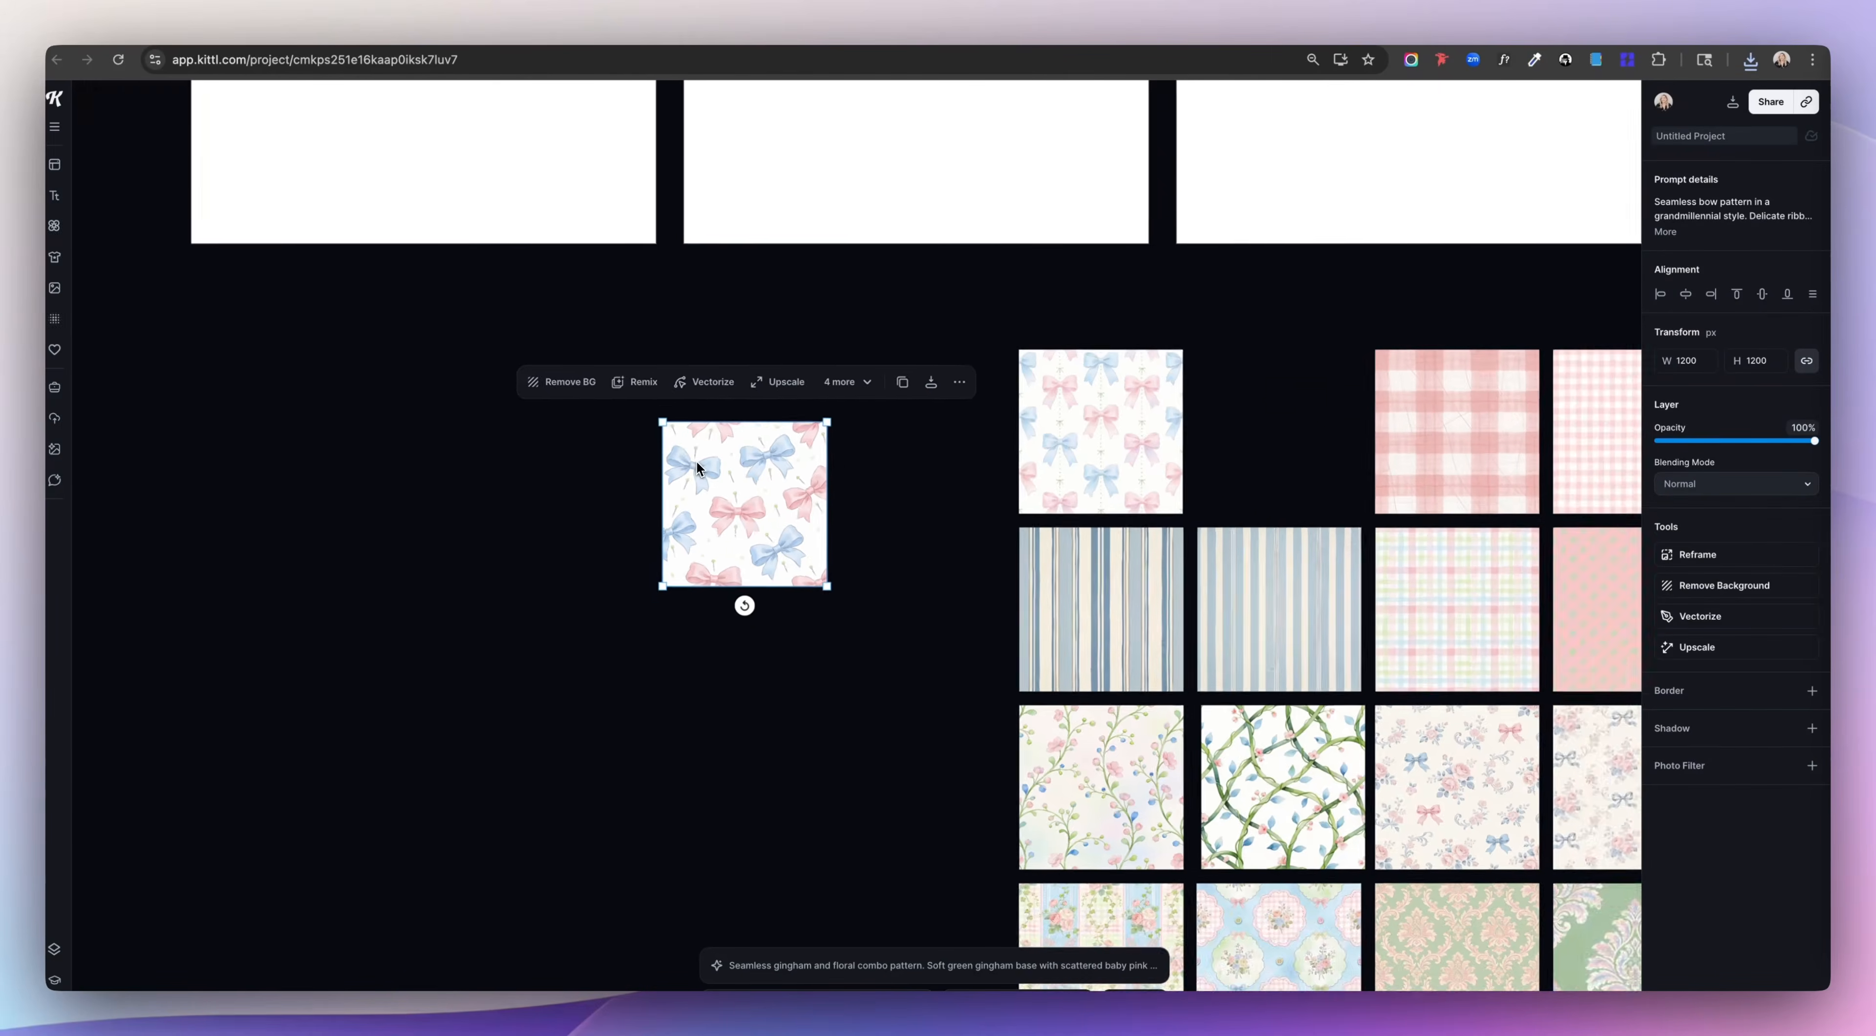
pyautogui.scroll(4, 696, 463)
pyautogui.moveTo(769, 520); pyautogui.dragTo(914, 523)
pyautogui.click(976, 717)
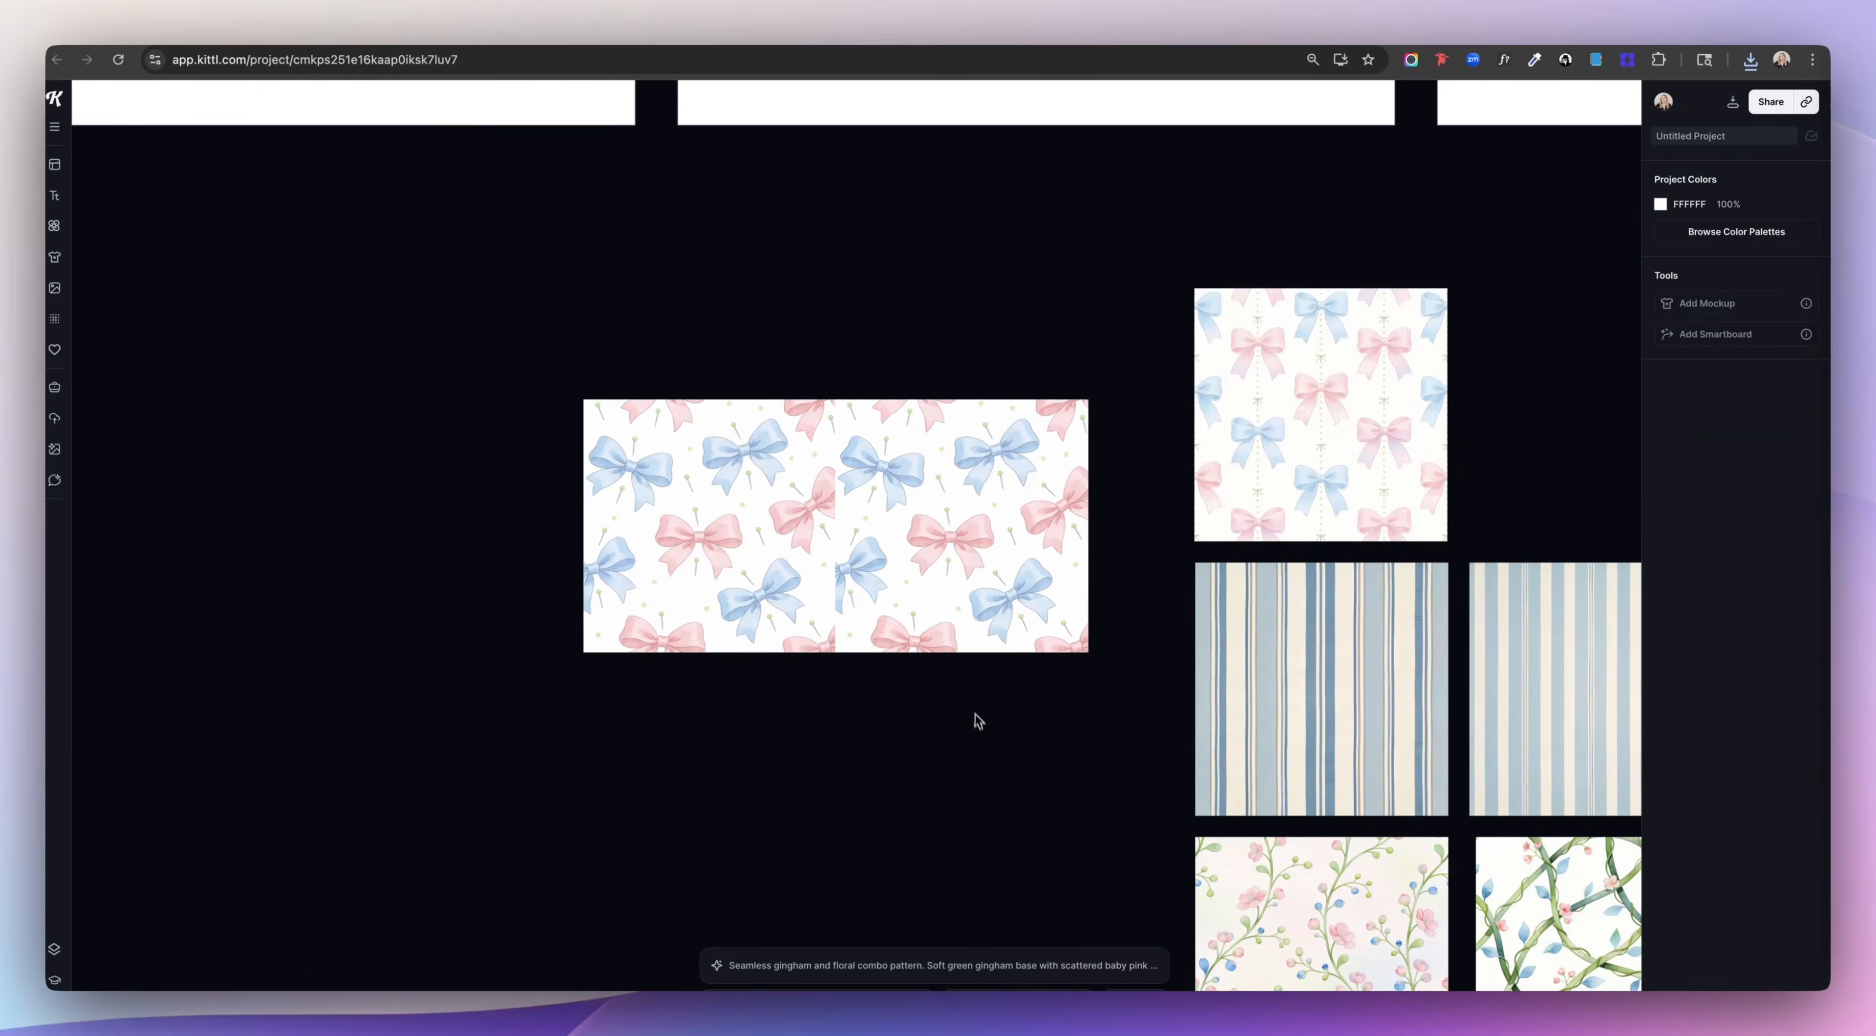
# Step: Delete both tiles of the scattered bow pattern
pyautogui.moveTo(977, 717); pyautogui.dragTo(669, 470)
pyautogui.press('Delete')
pyautogui.hscroll(3, 671, 478)
pyautogui.hscroll(5, 671, 477)
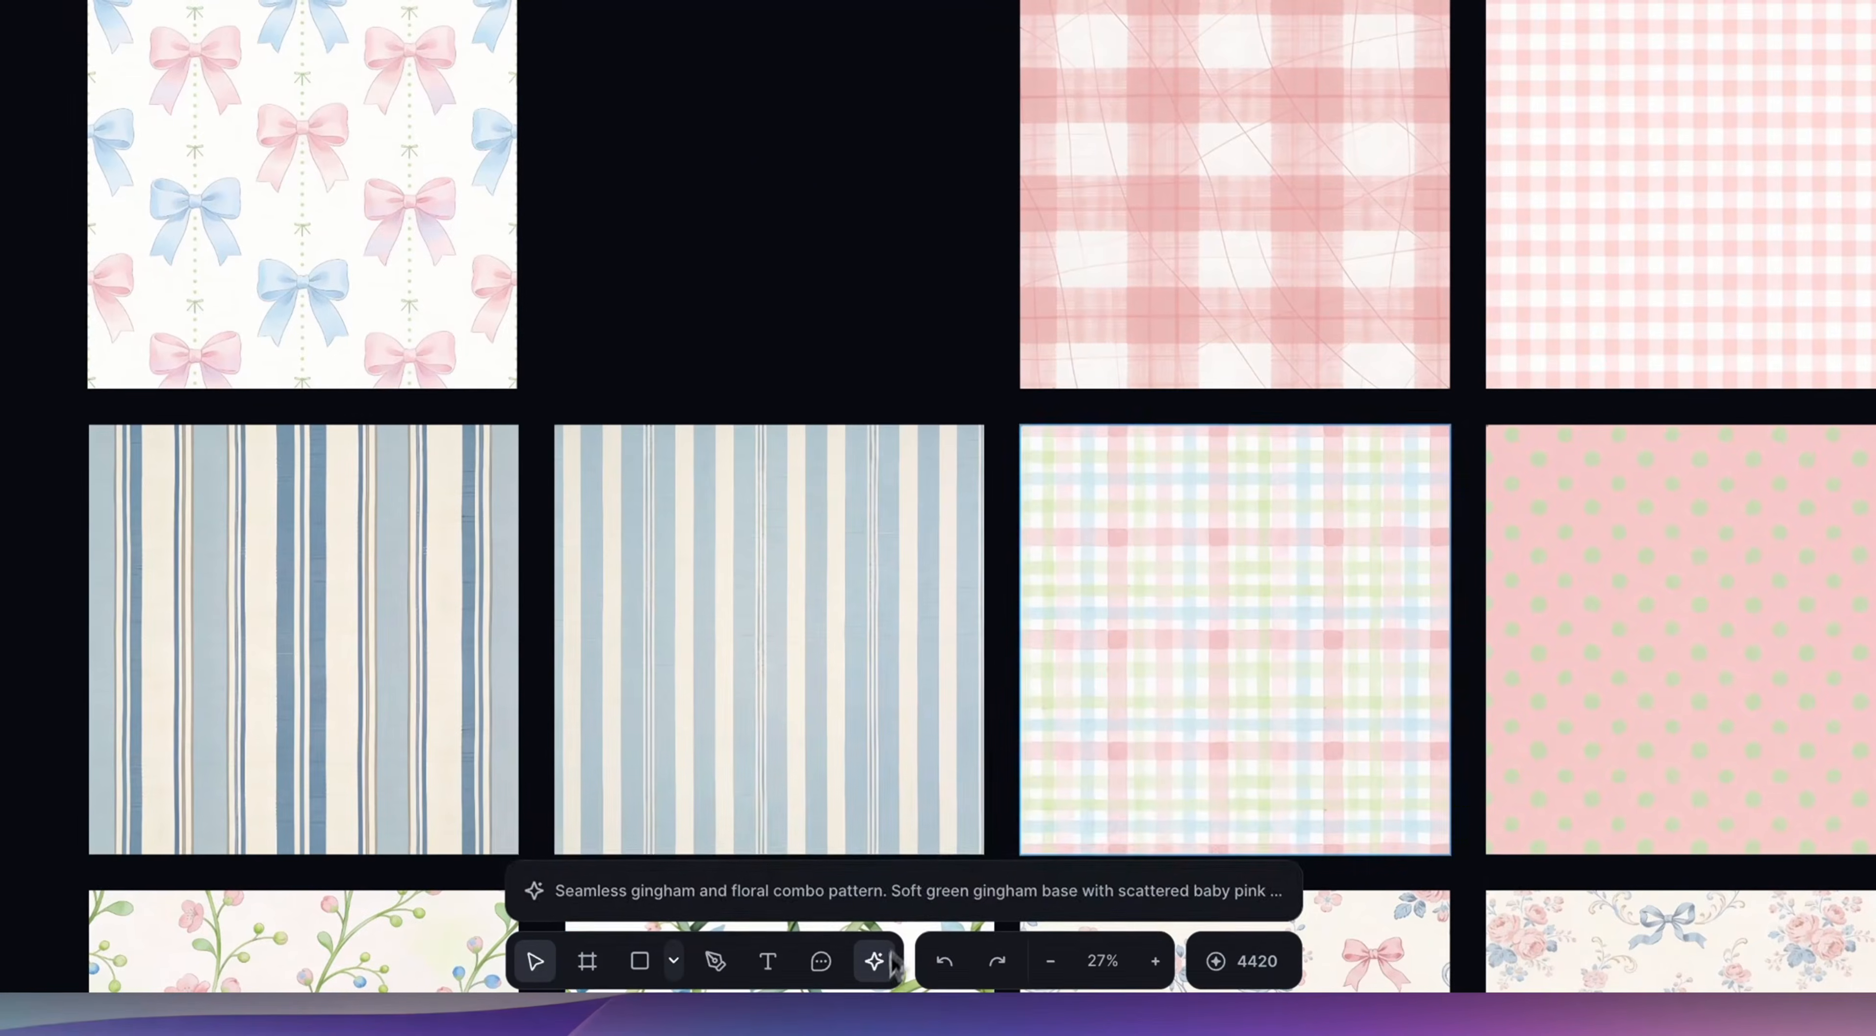
pyautogui.click(926, 932)
pyautogui.click(940, 934)
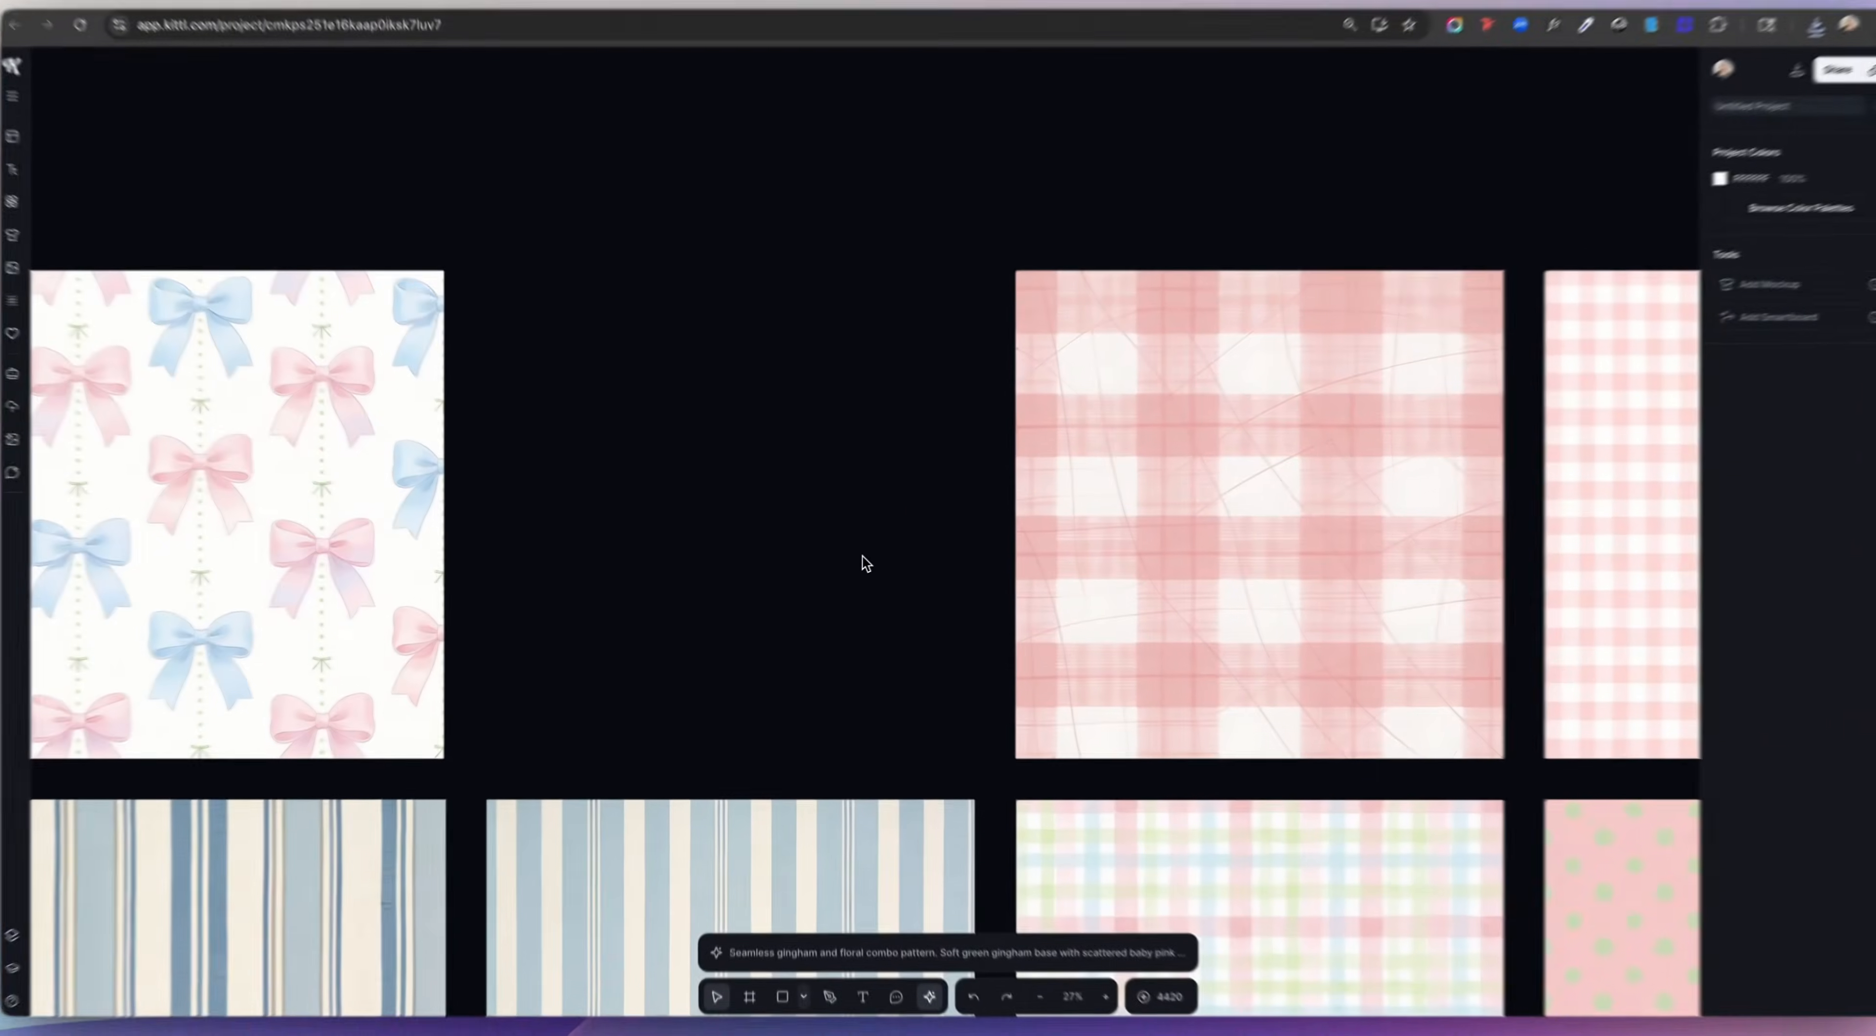
# Step: Duplicate the baby pink gingham check sideways and downward into a flush two-by-two grid to test its seams
pyautogui.scroll(-10, 943, 543)
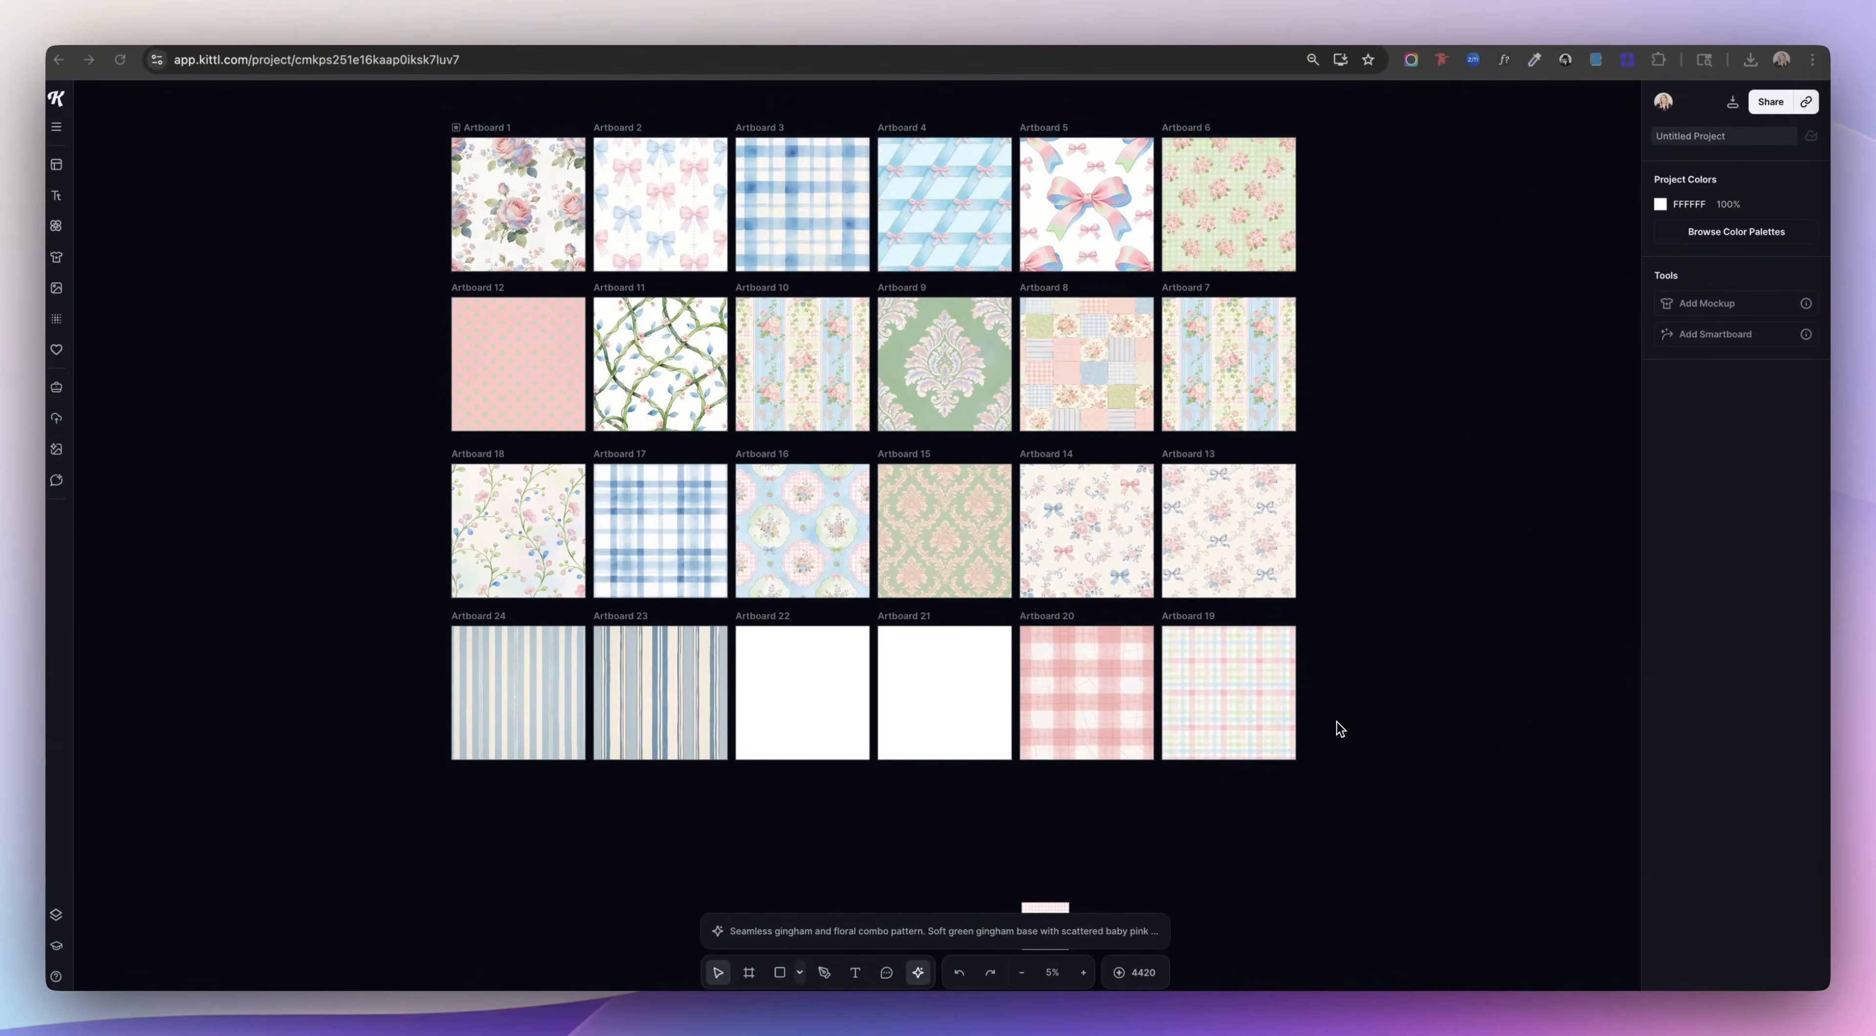
pyautogui.scroll(-2, 1340, 728)
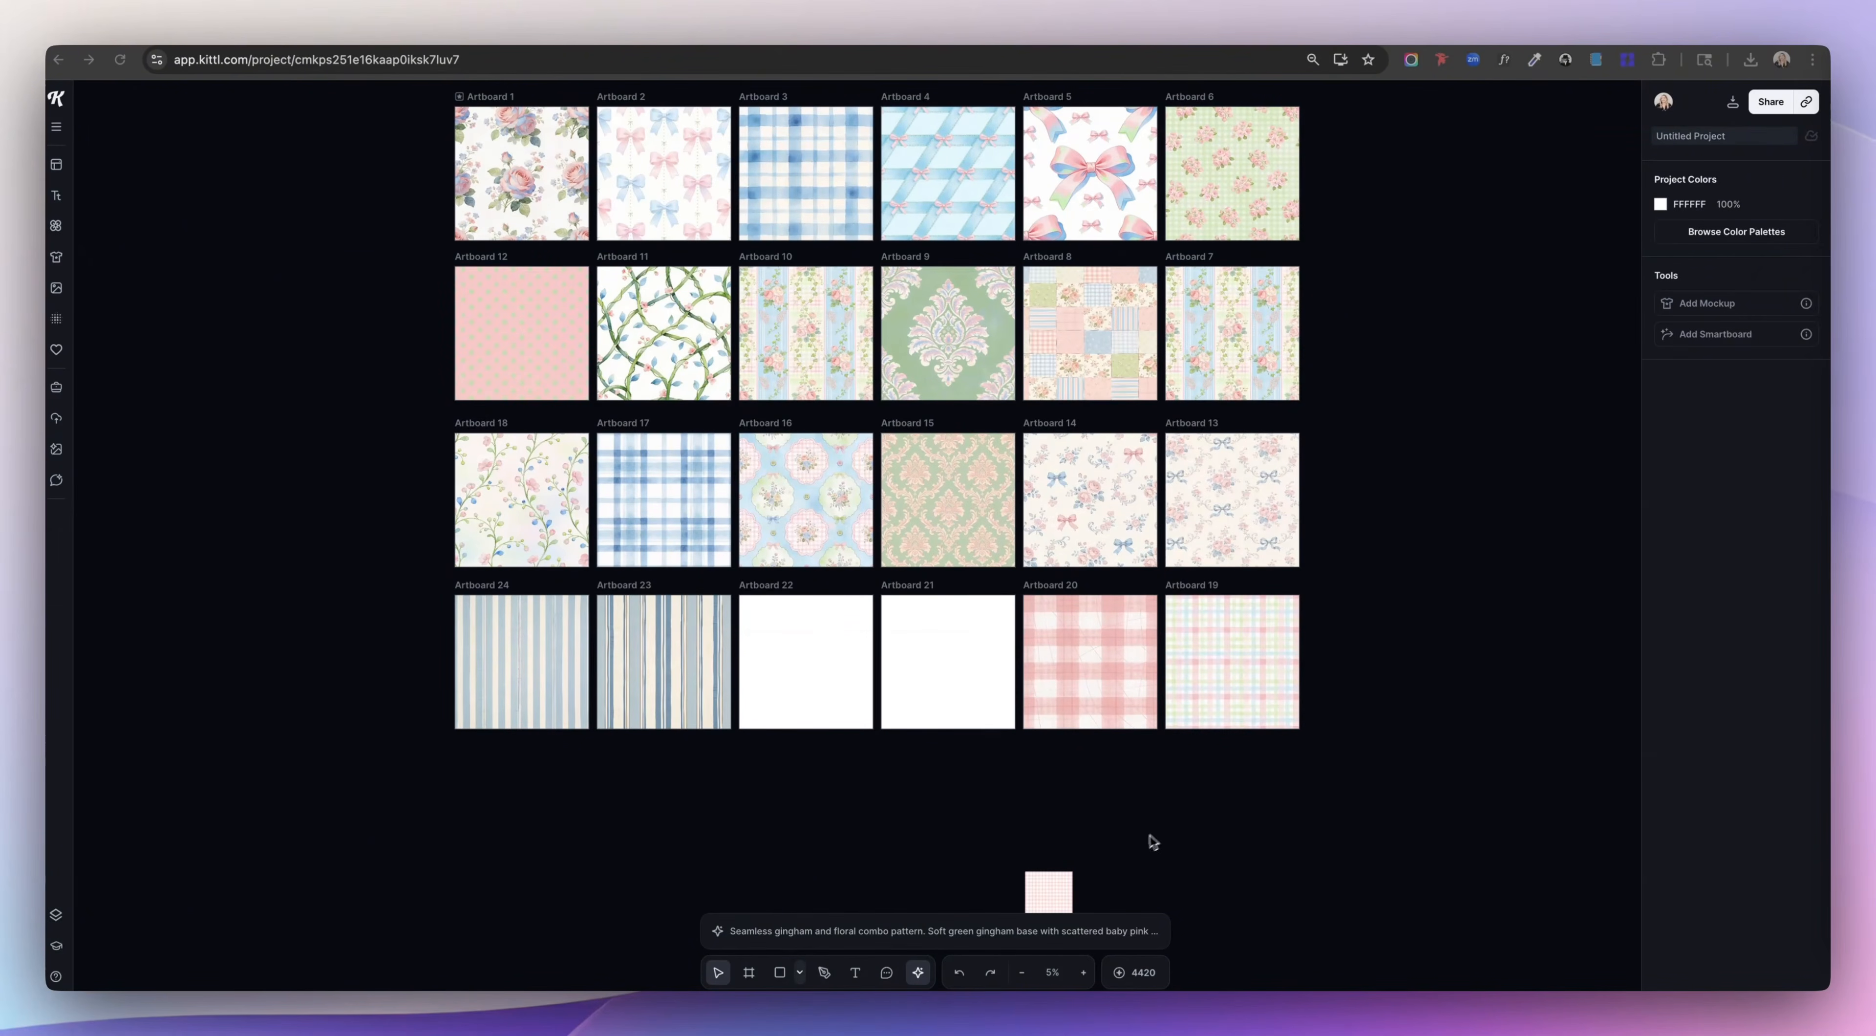
pyautogui.scroll(-2, 1136, 839)
pyautogui.click(1050, 838)
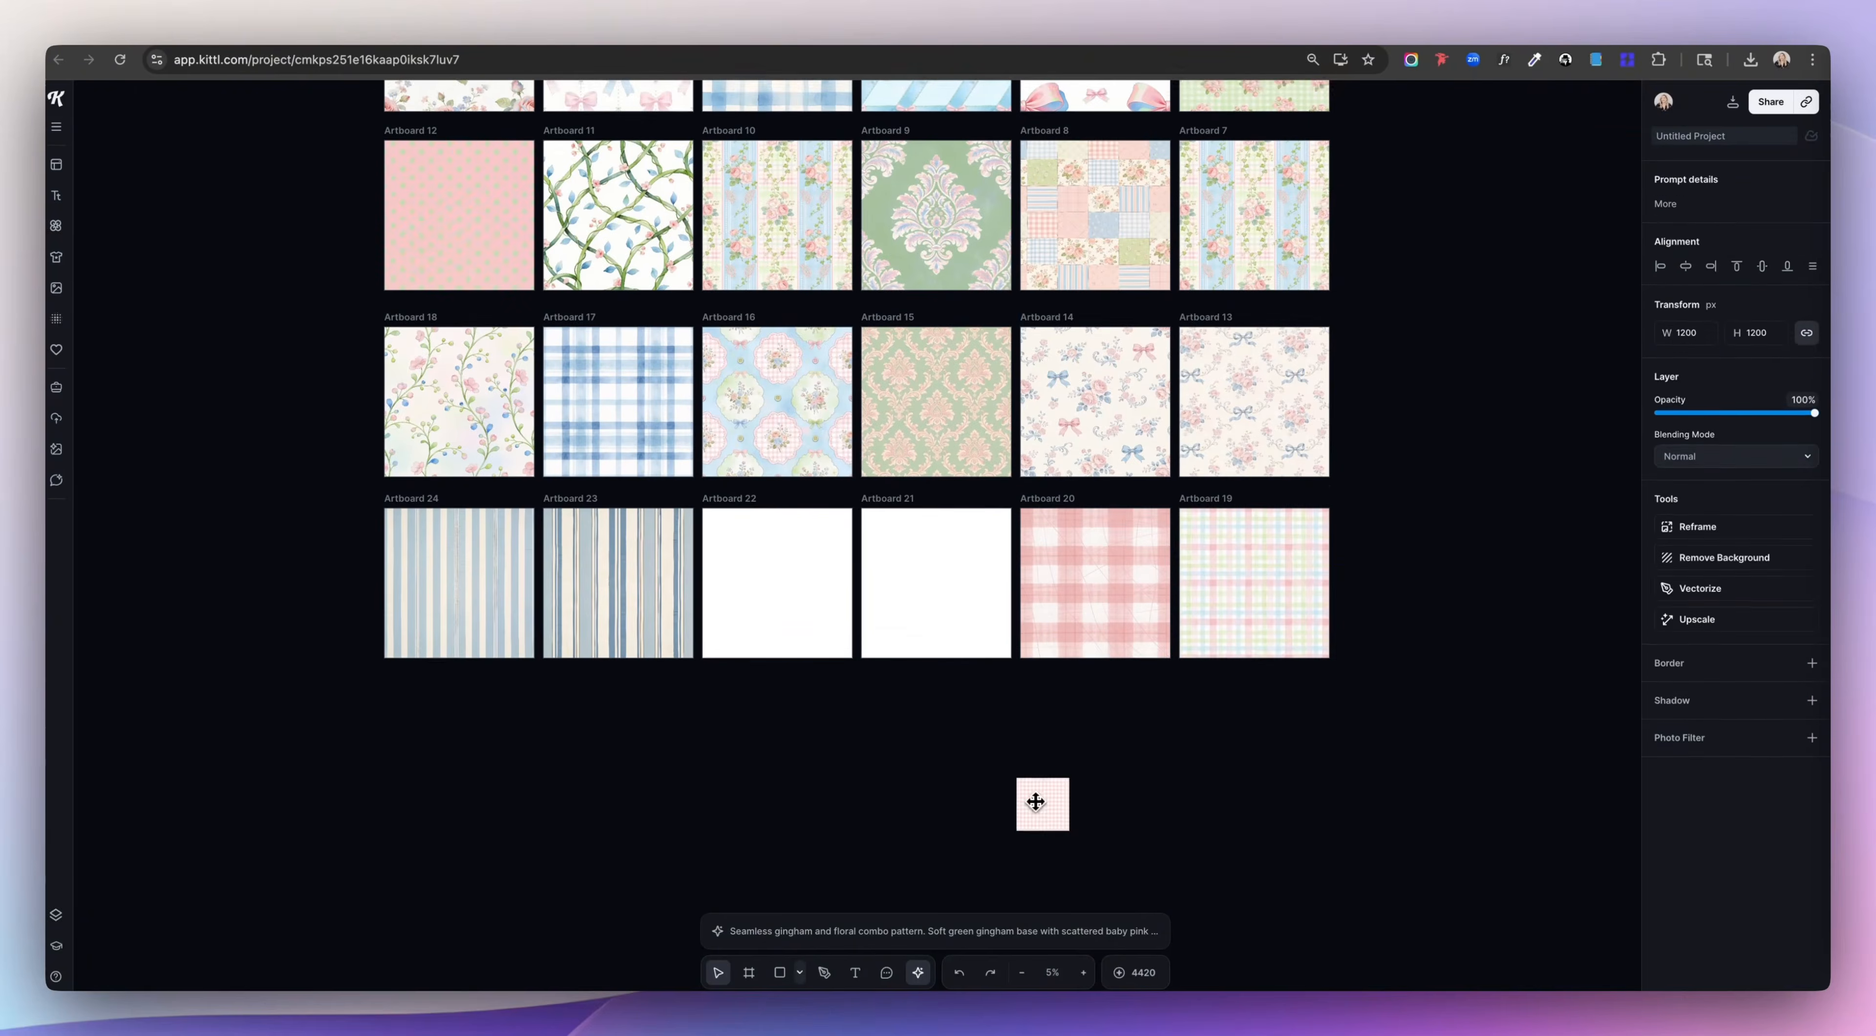
pyautogui.hotkey('shift', '2')
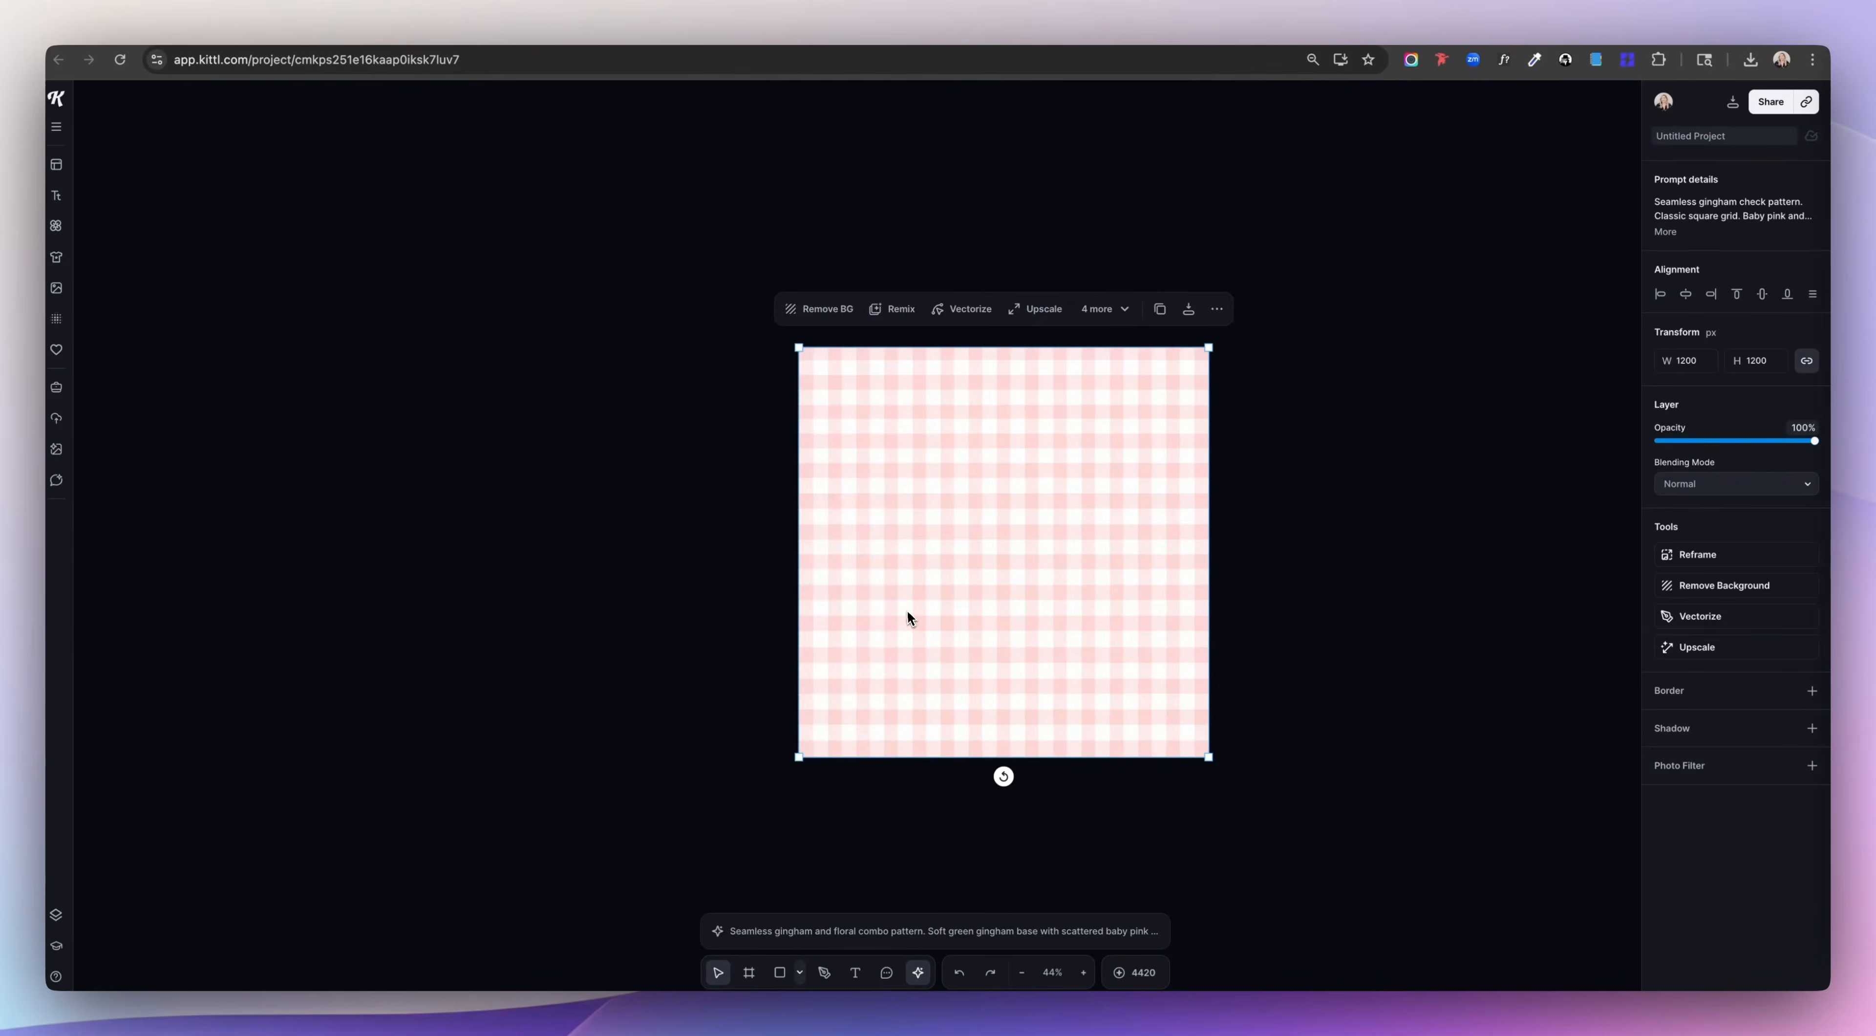
pyautogui.moveTo(909, 618); pyautogui.dragTo(1316, 613)
pyautogui.moveTo(1336, 801); pyautogui.dragTo(1054, 550)
pyautogui.scroll(-3, 1082, 342)
pyautogui.moveTo(1082, 342); pyautogui.dragTo(1102, 733)
pyautogui.moveTo(1348, 330); pyautogui.dragTo(1332, 729)
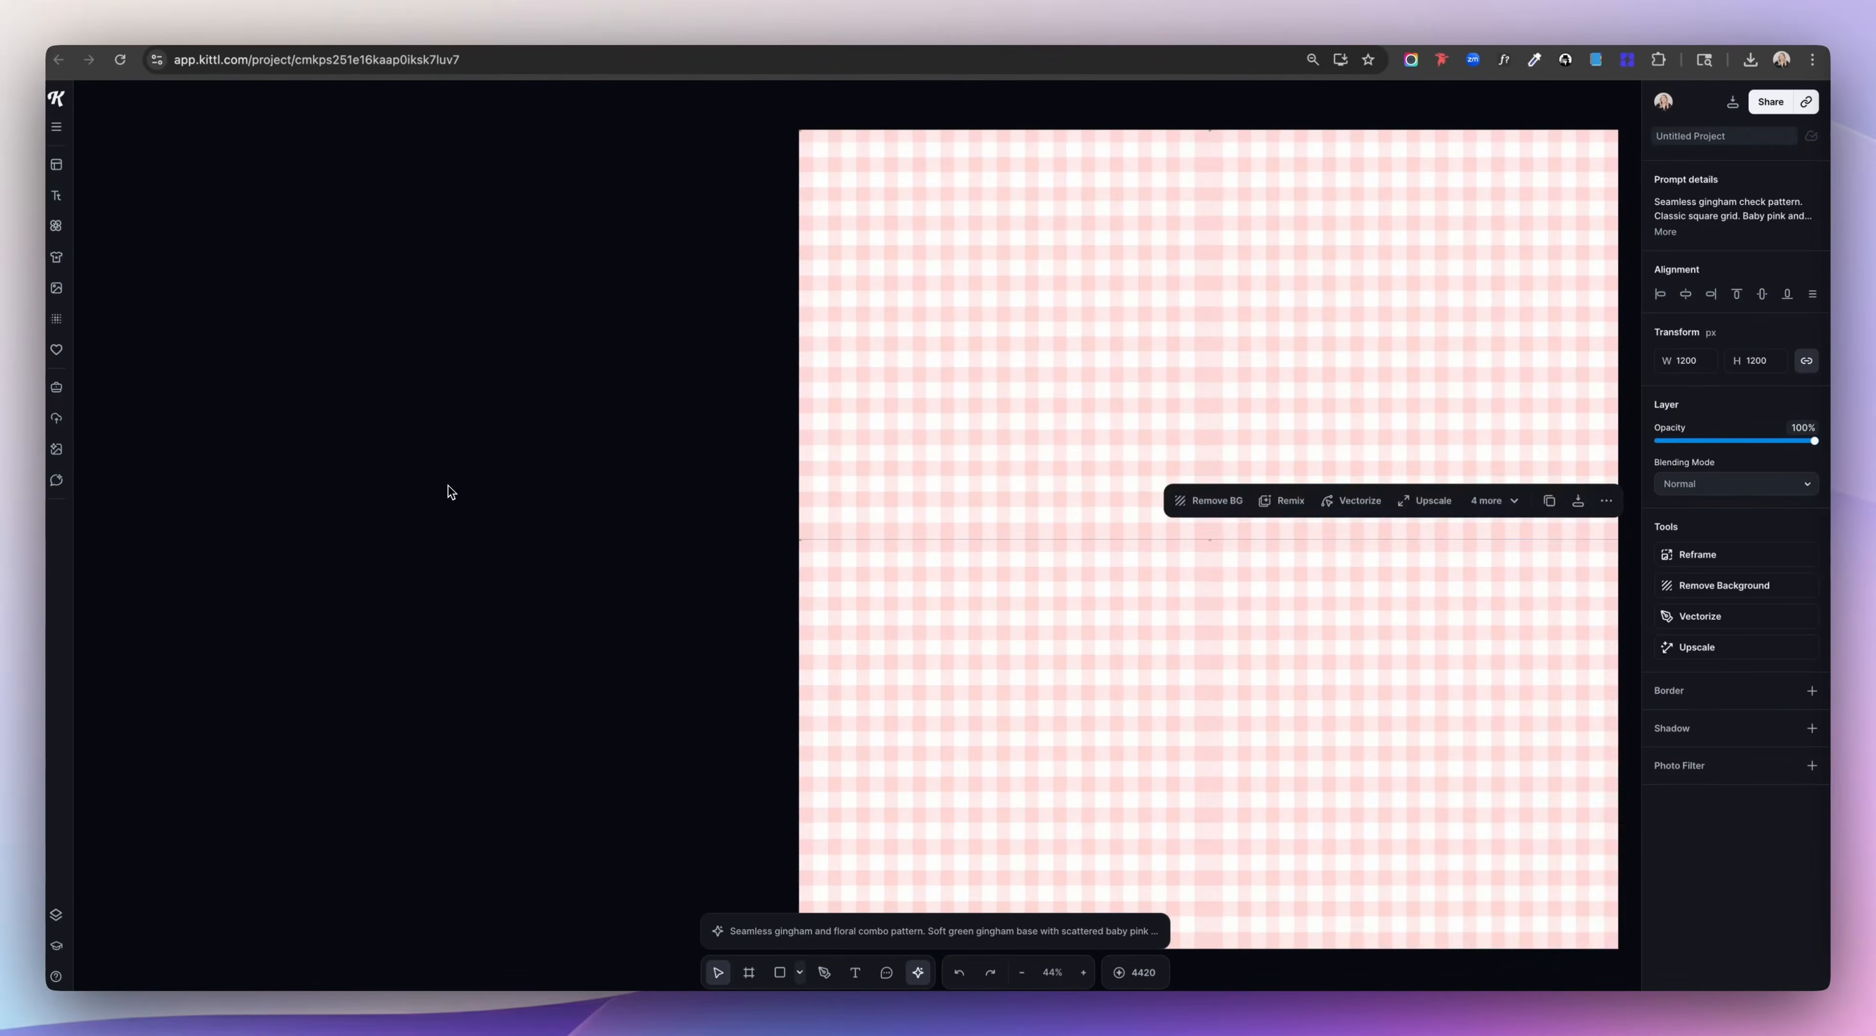
pyautogui.click(449, 491)
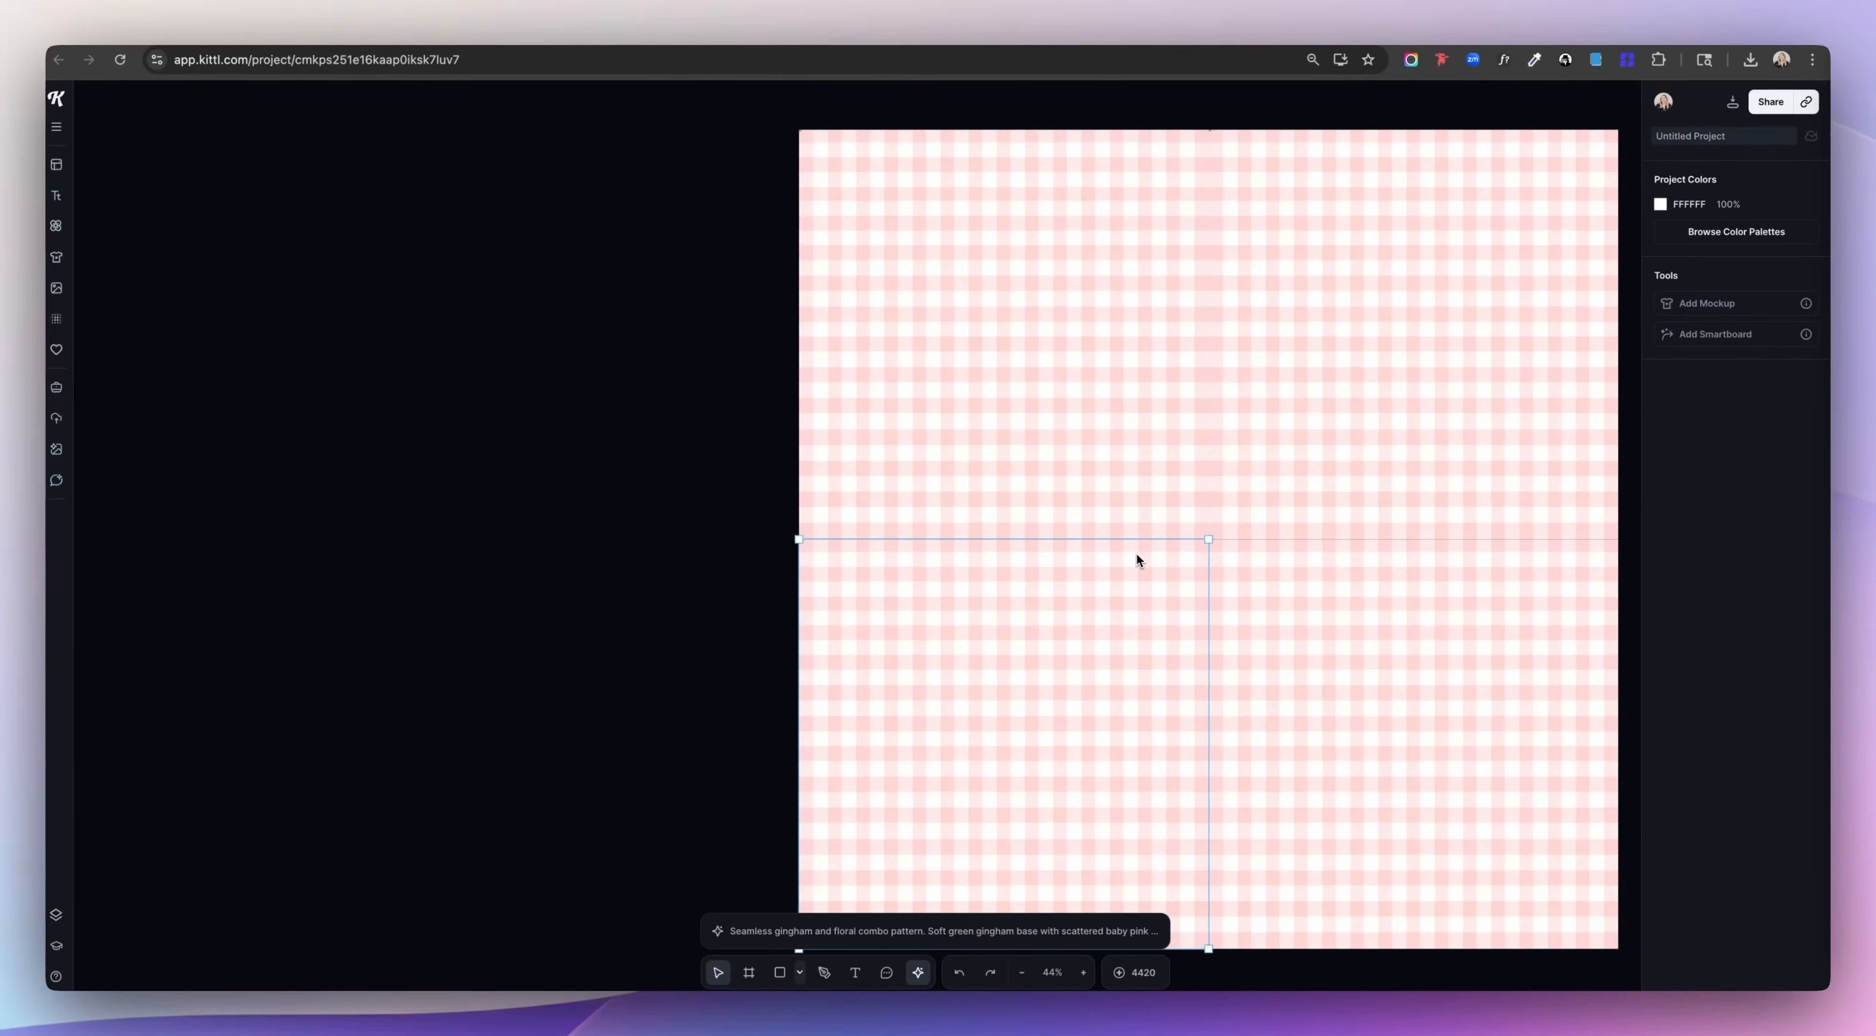
# Step: Delete the three gingham copies, keeping only the original tile
pyautogui.click(1136, 551)
pyautogui.click(1275, 630)
pyautogui.press('Delete')
pyautogui.click(1173, 629)
pyautogui.press('Delete')
pyautogui.click(1320, 428)
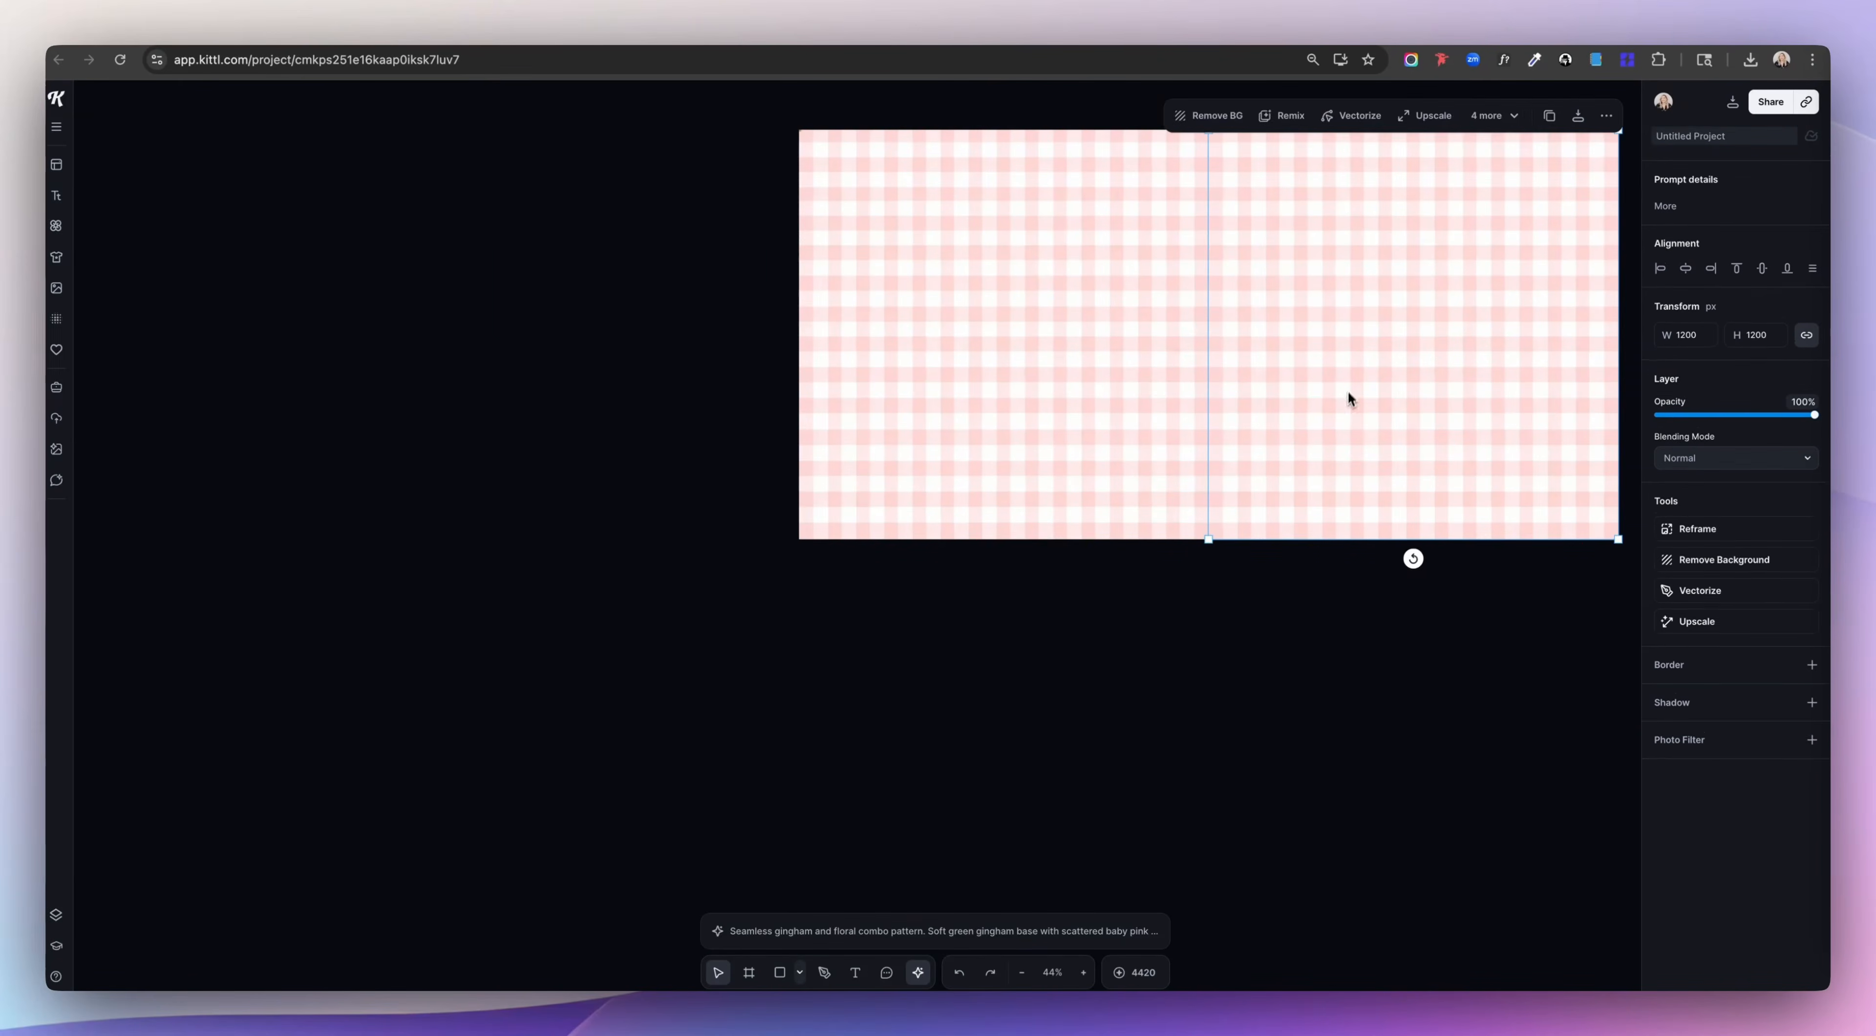
pyautogui.press('Delete')
# Step: Draw a narrow, full-height rectangle flush along the left edge of the blank Artboard 21
pyautogui.scroll(2, 1317, 426)
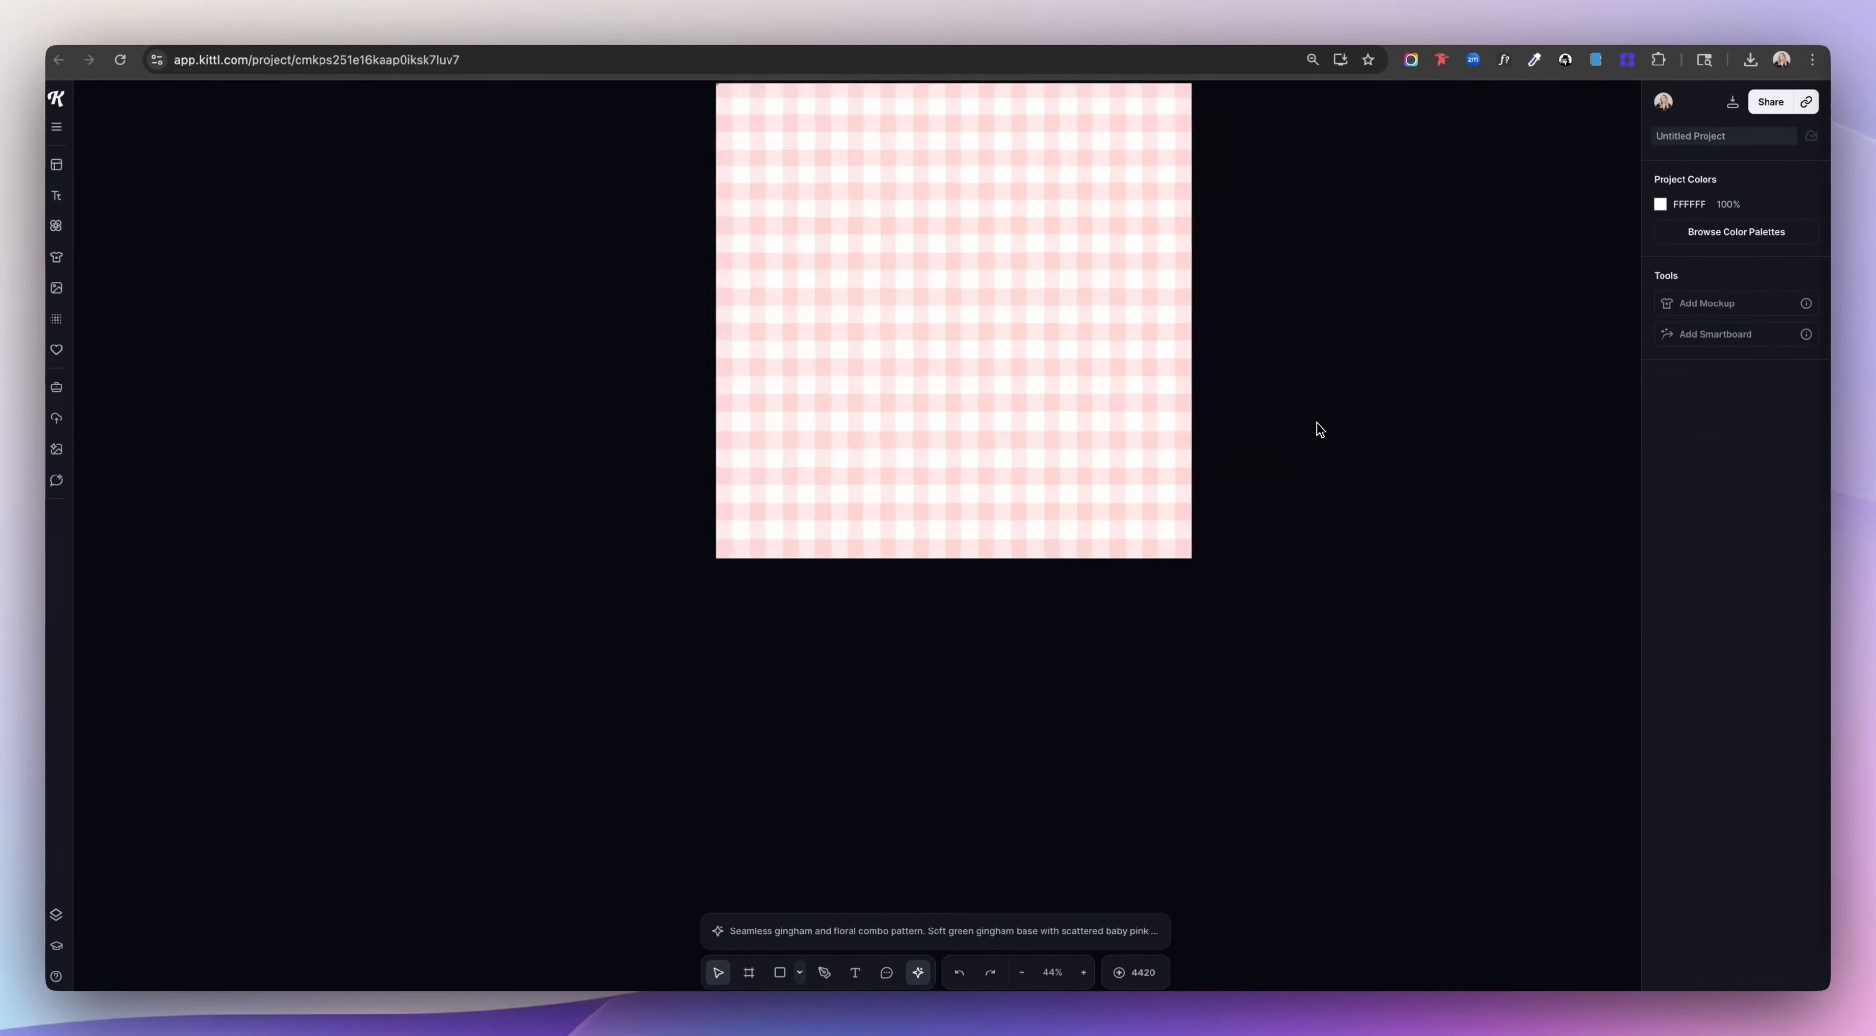
pyautogui.click(836, 169)
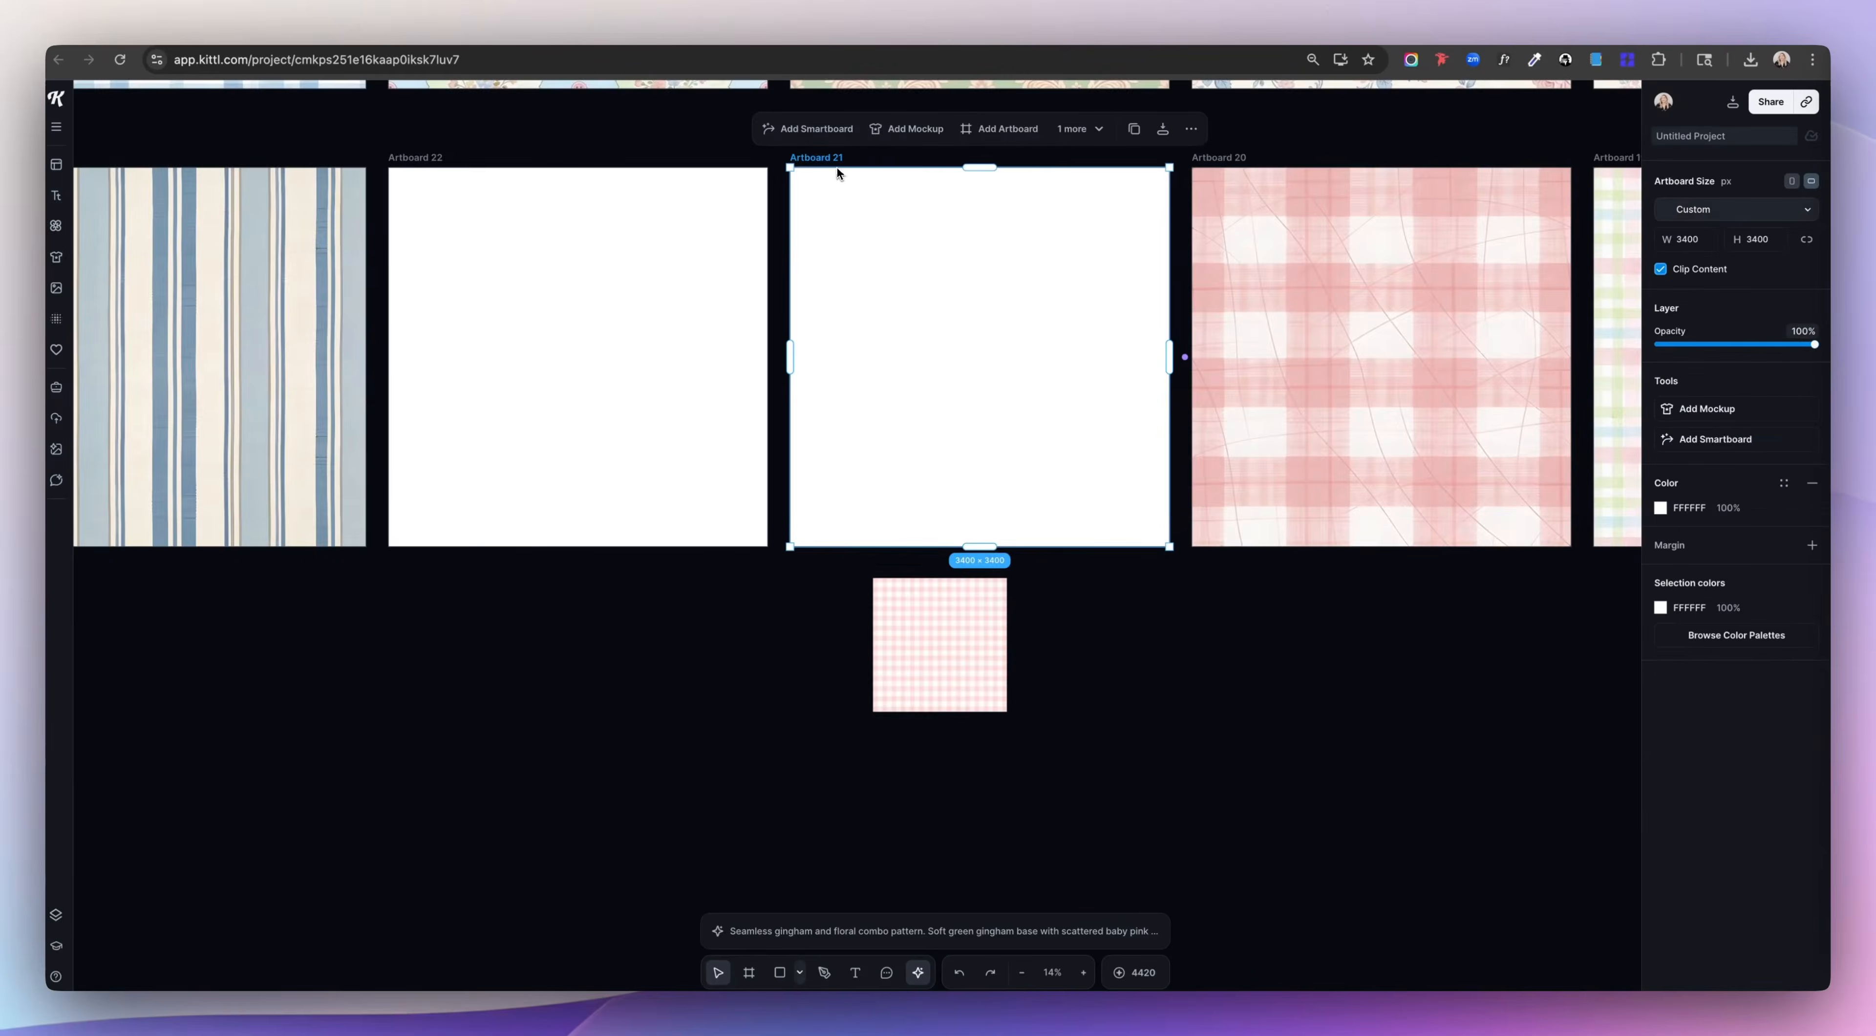
pyautogui.press('Escape')
pyautogui.click(977, 359)
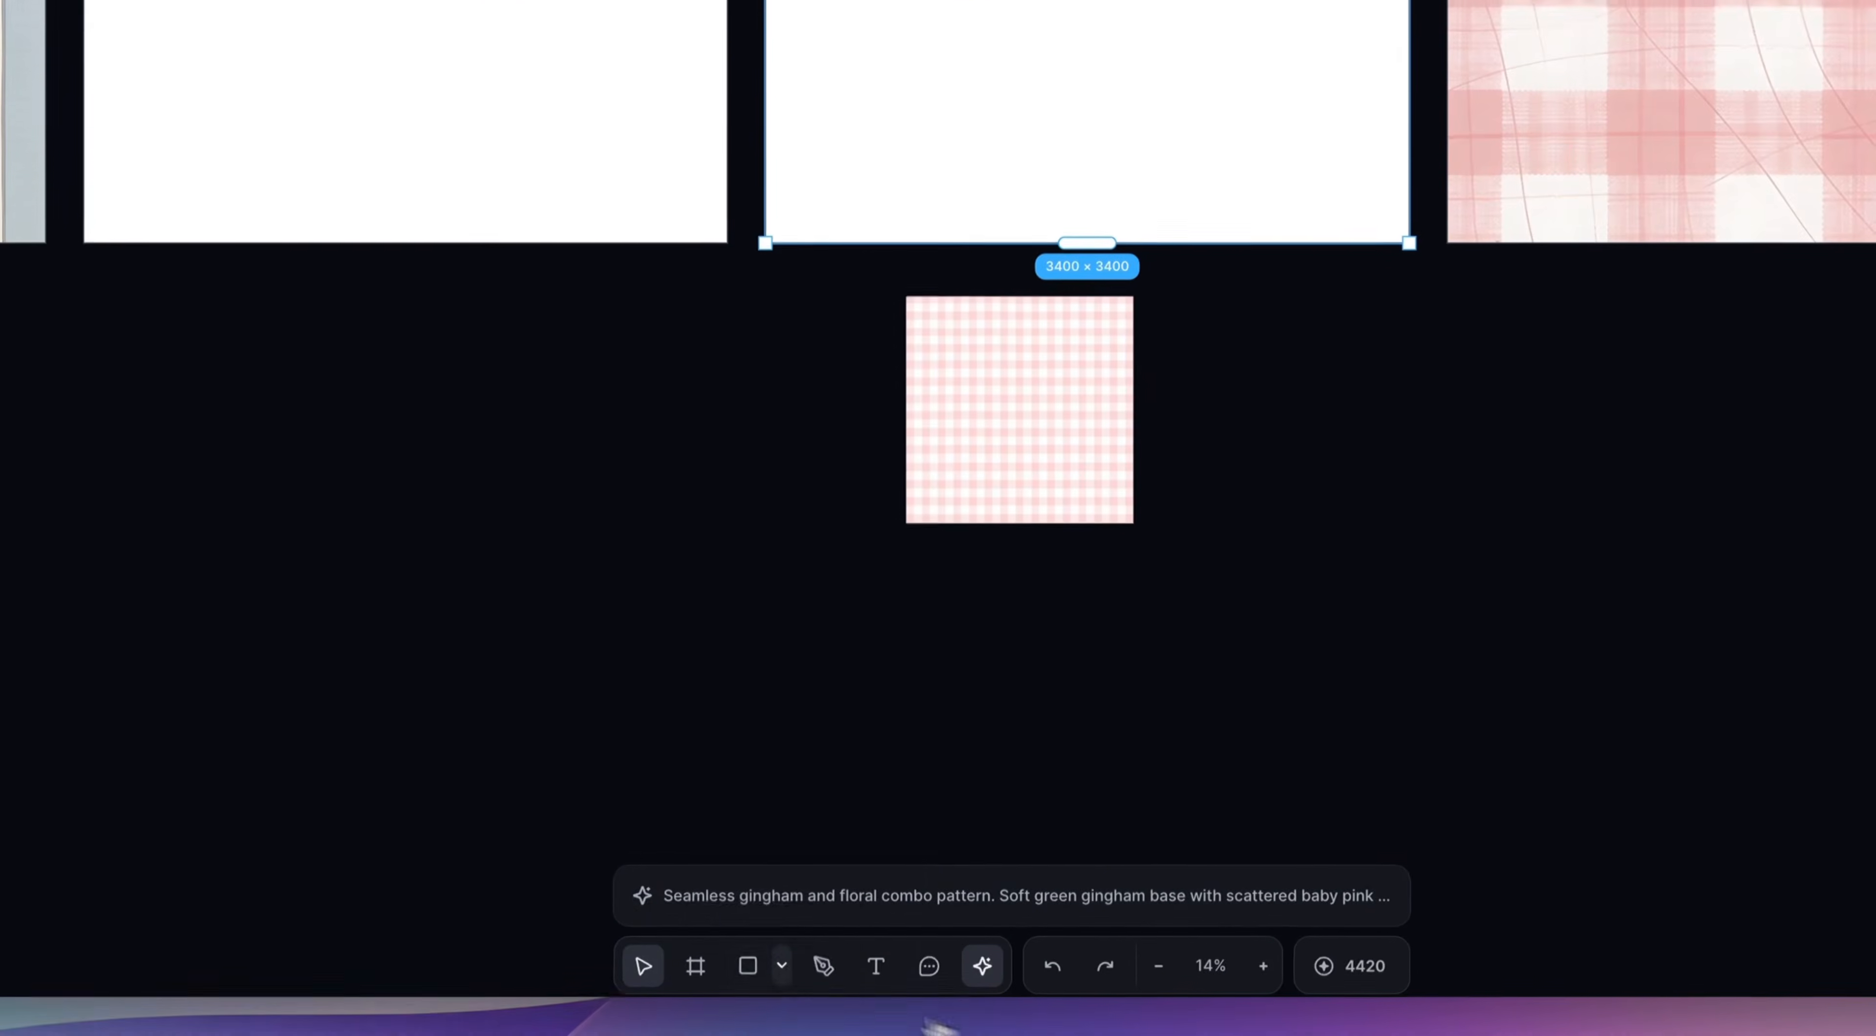
pyautogui.click(800, 972)
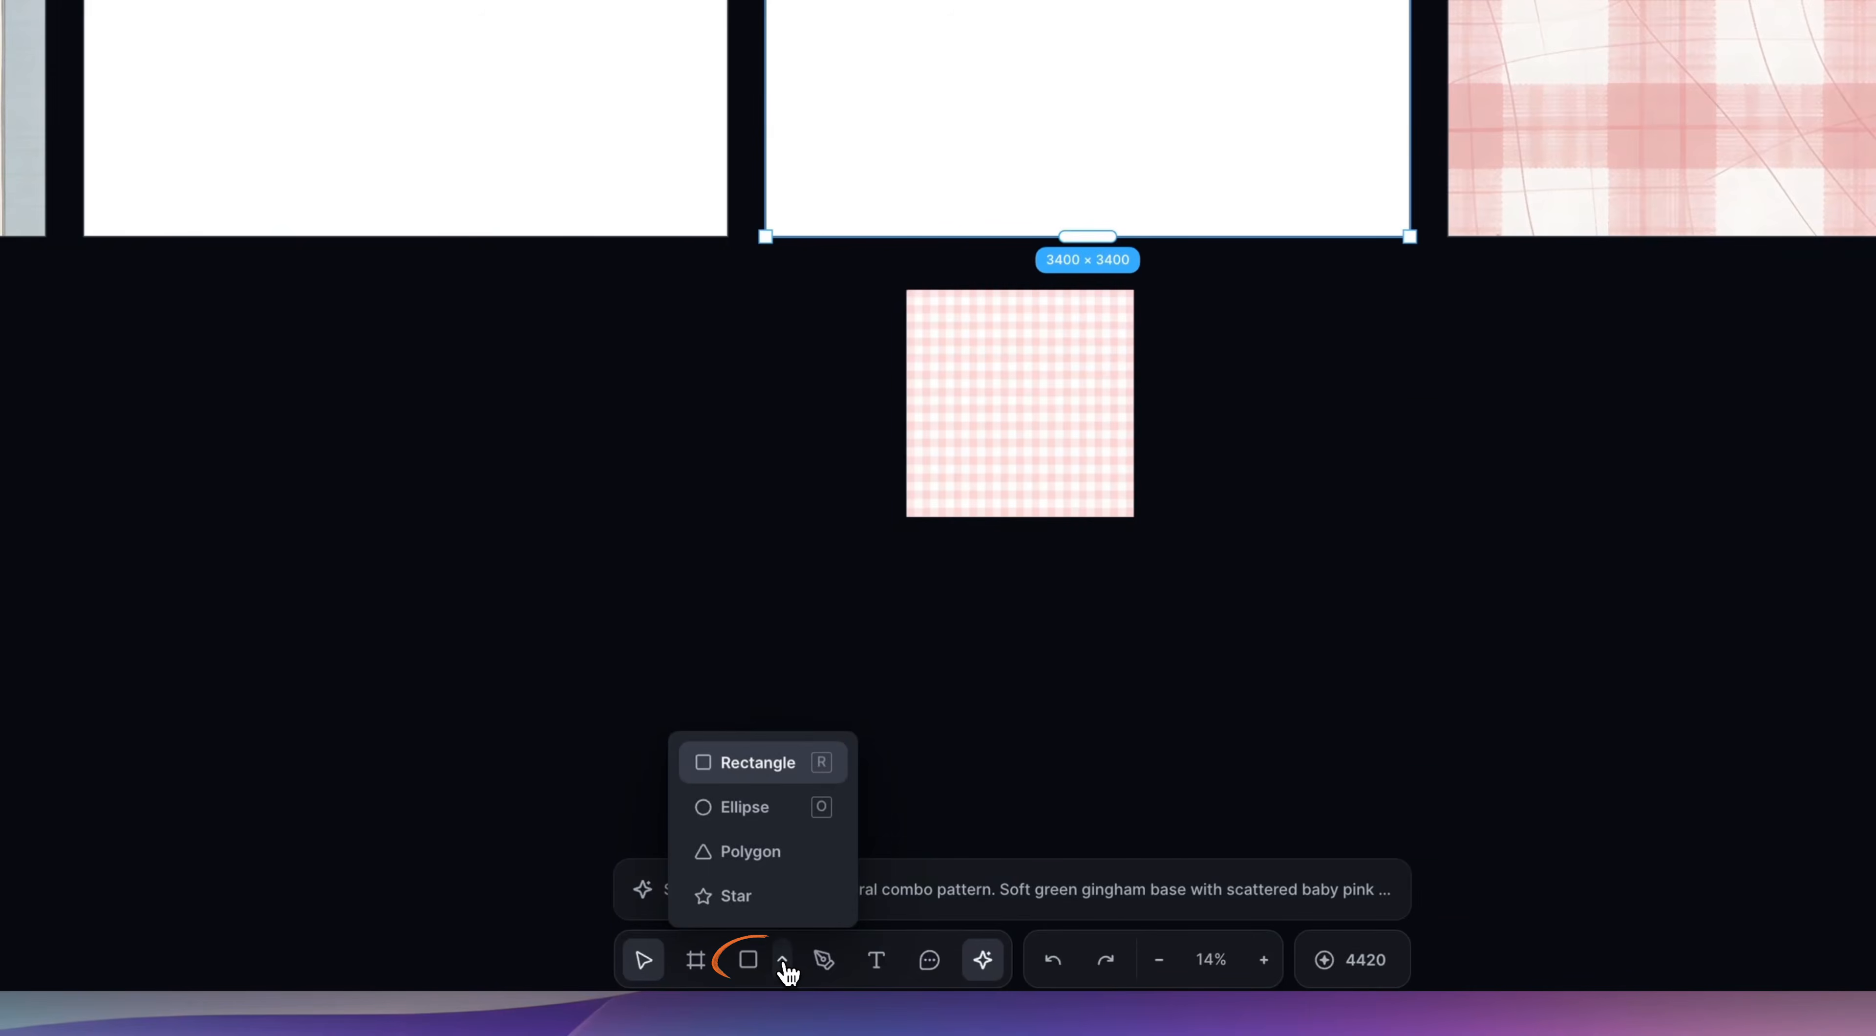
pyautogui.click(784, 765)
pyautogui.moveTo(870, 152); pyautogui.dragTo(915, 795)
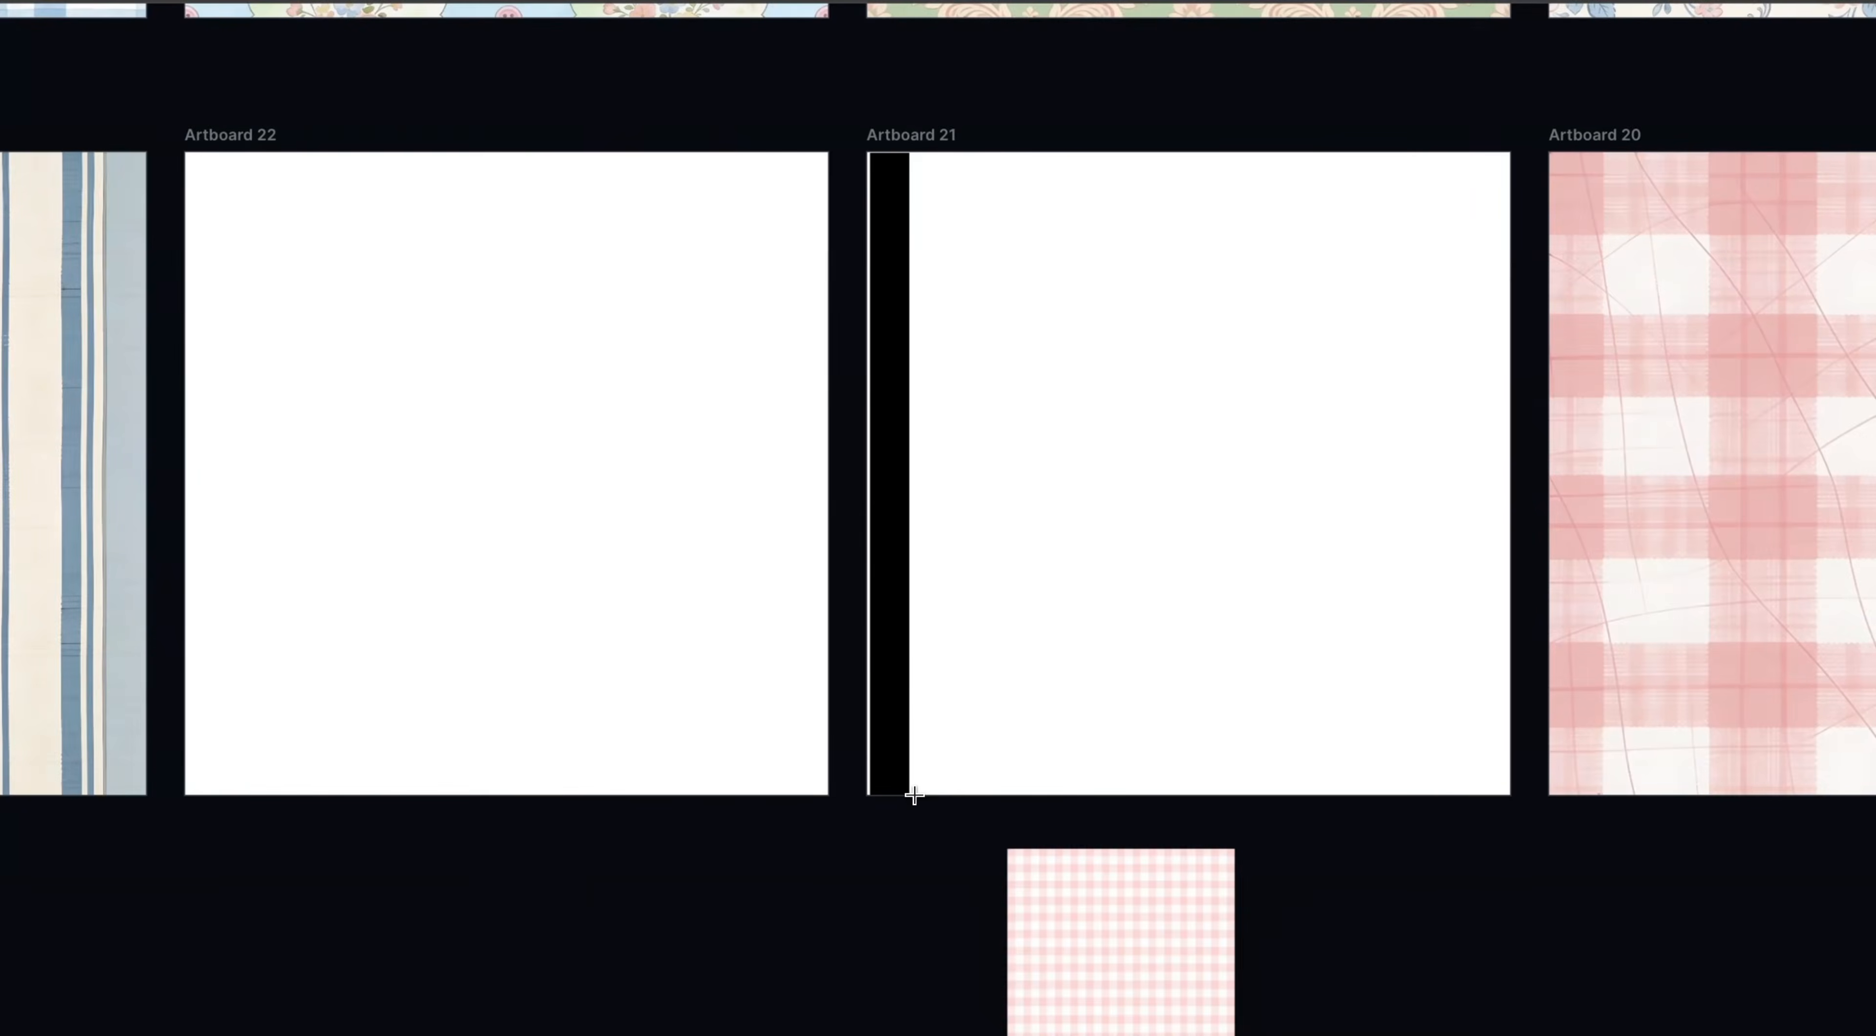
pyautogui.scroll(2, 912, 403)
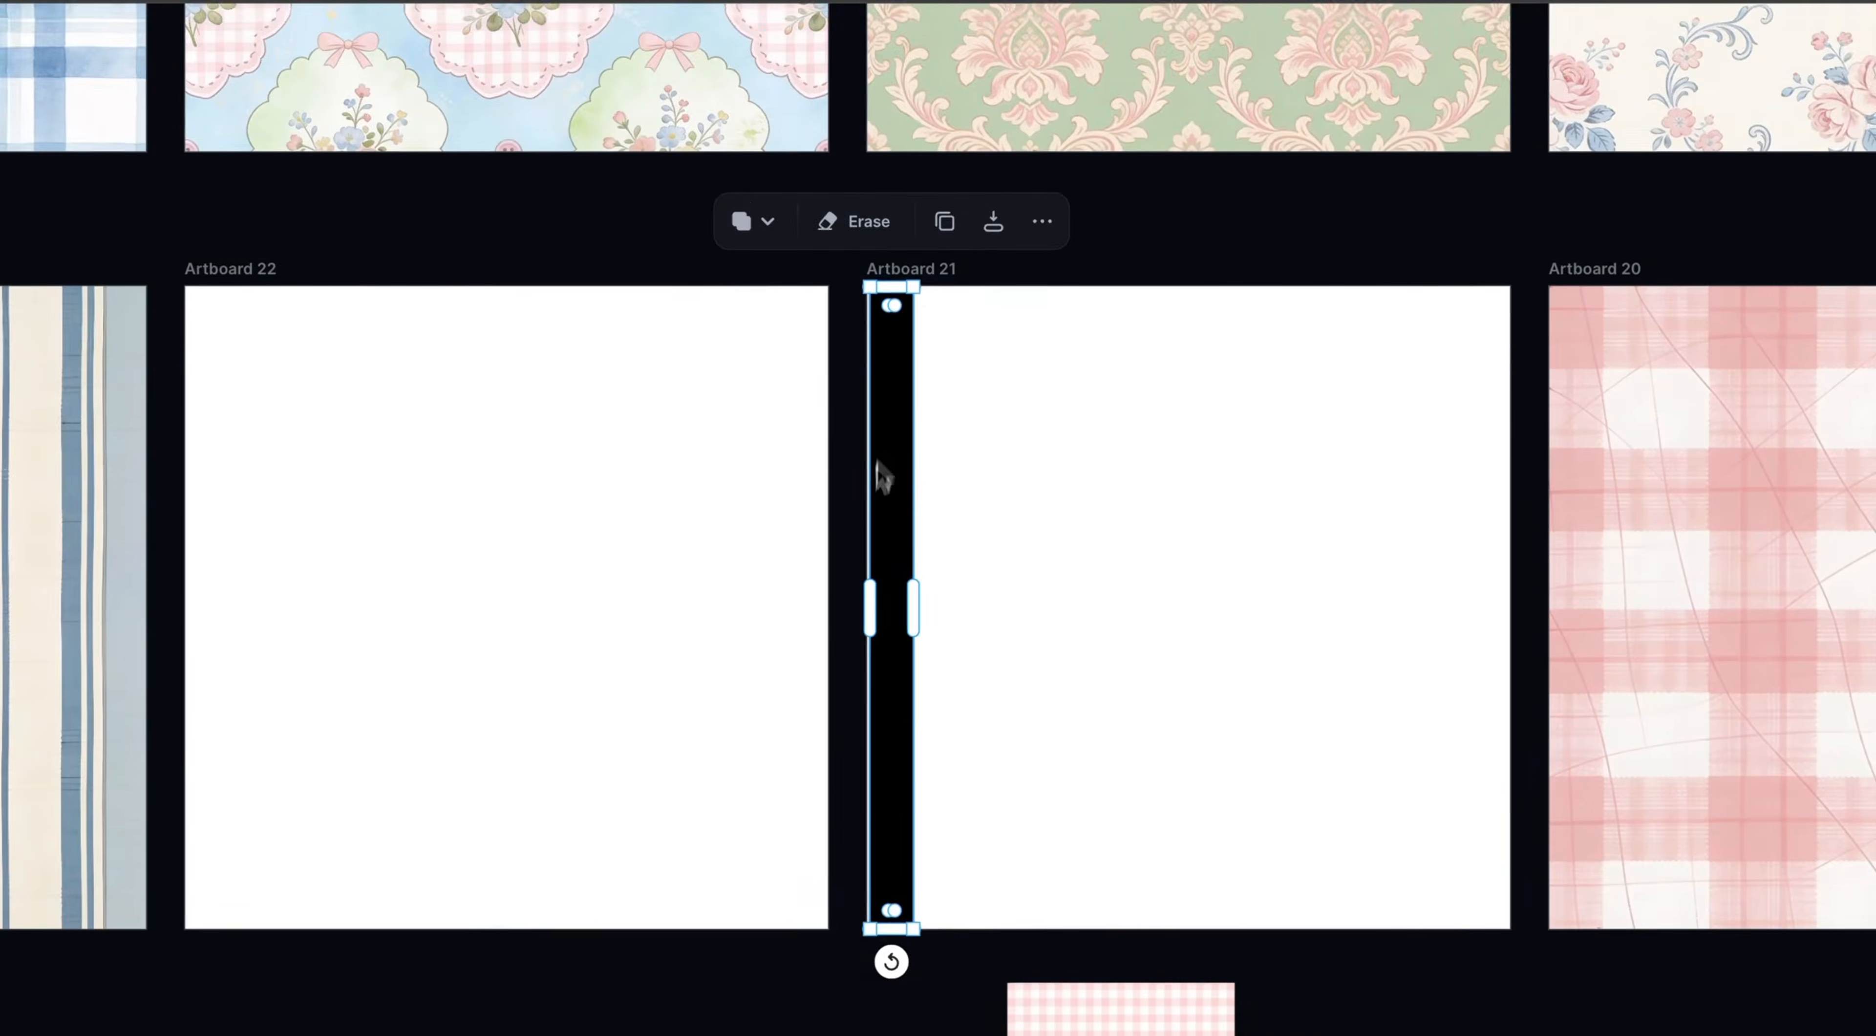
pyautogui.scroll(3, 880, 474)
pyautogui.moveTo(926, 265); pyautogui.dragTo(921, 254)
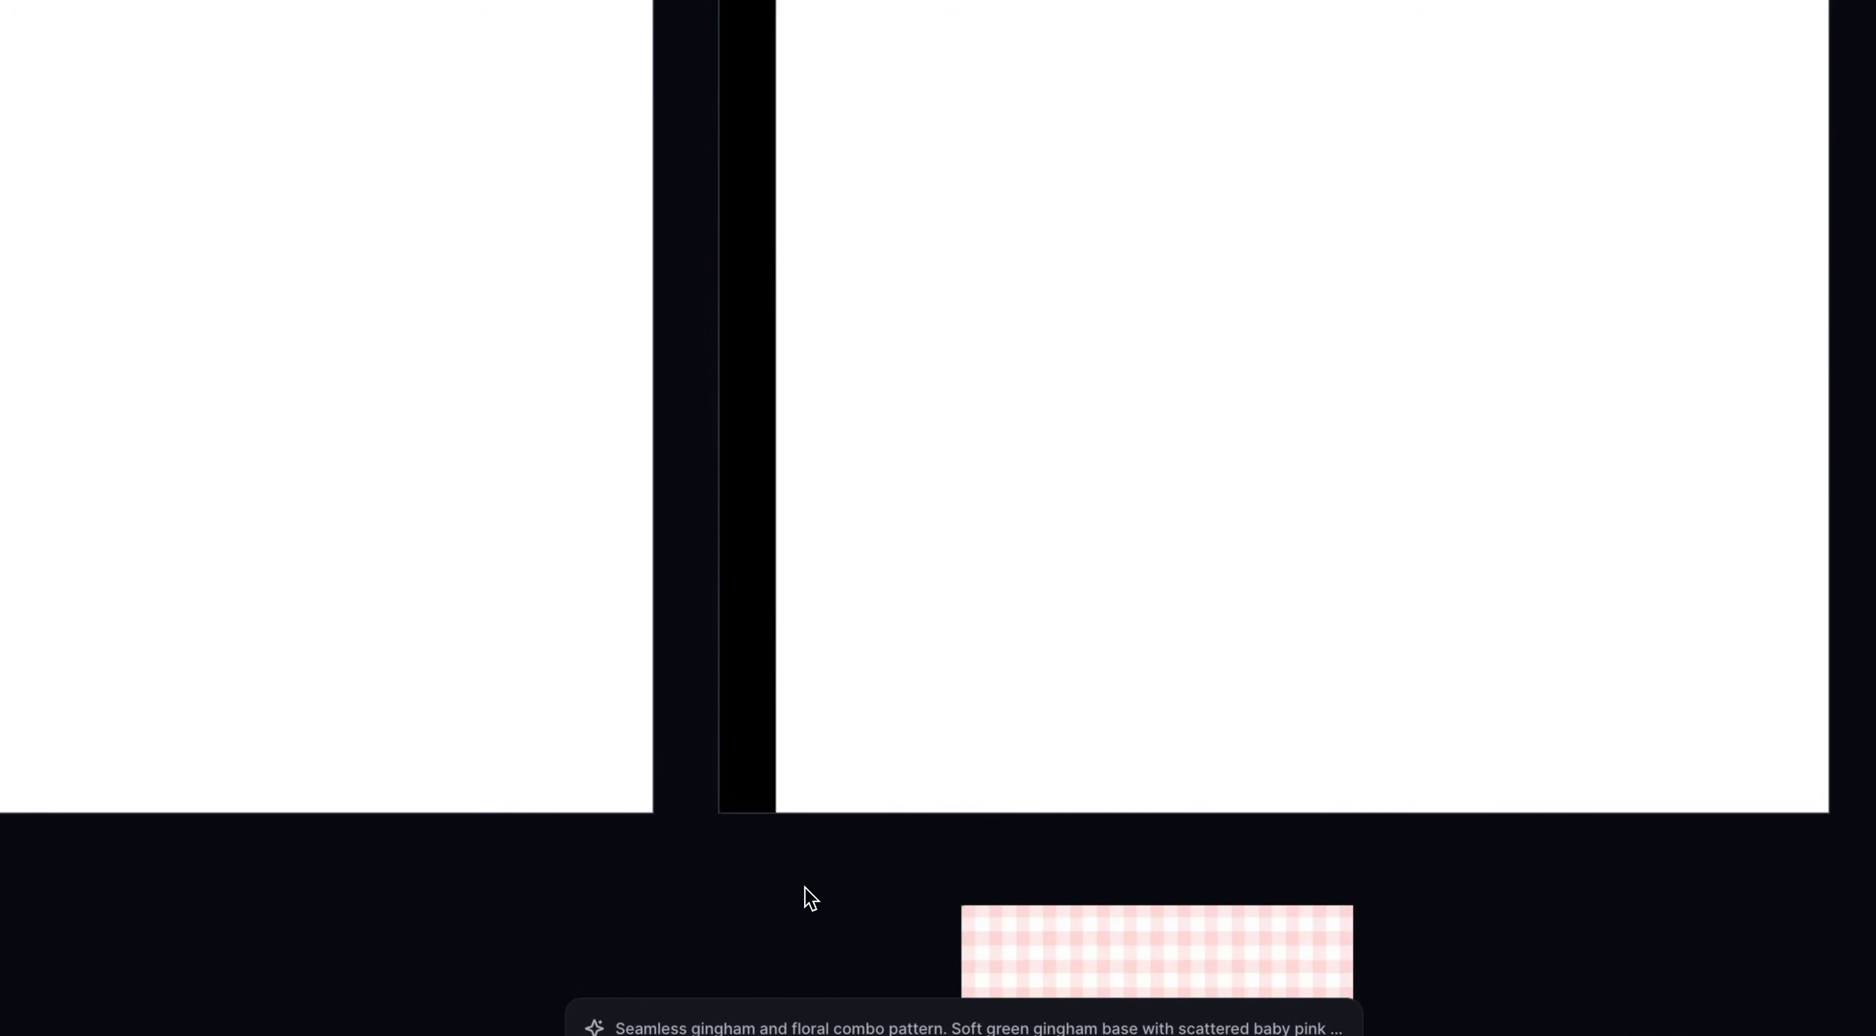
# Step: Recolor the narrow rectangle with pink FDD7D4 sampled from the gingham tile
pyautogui.click(762, 812)
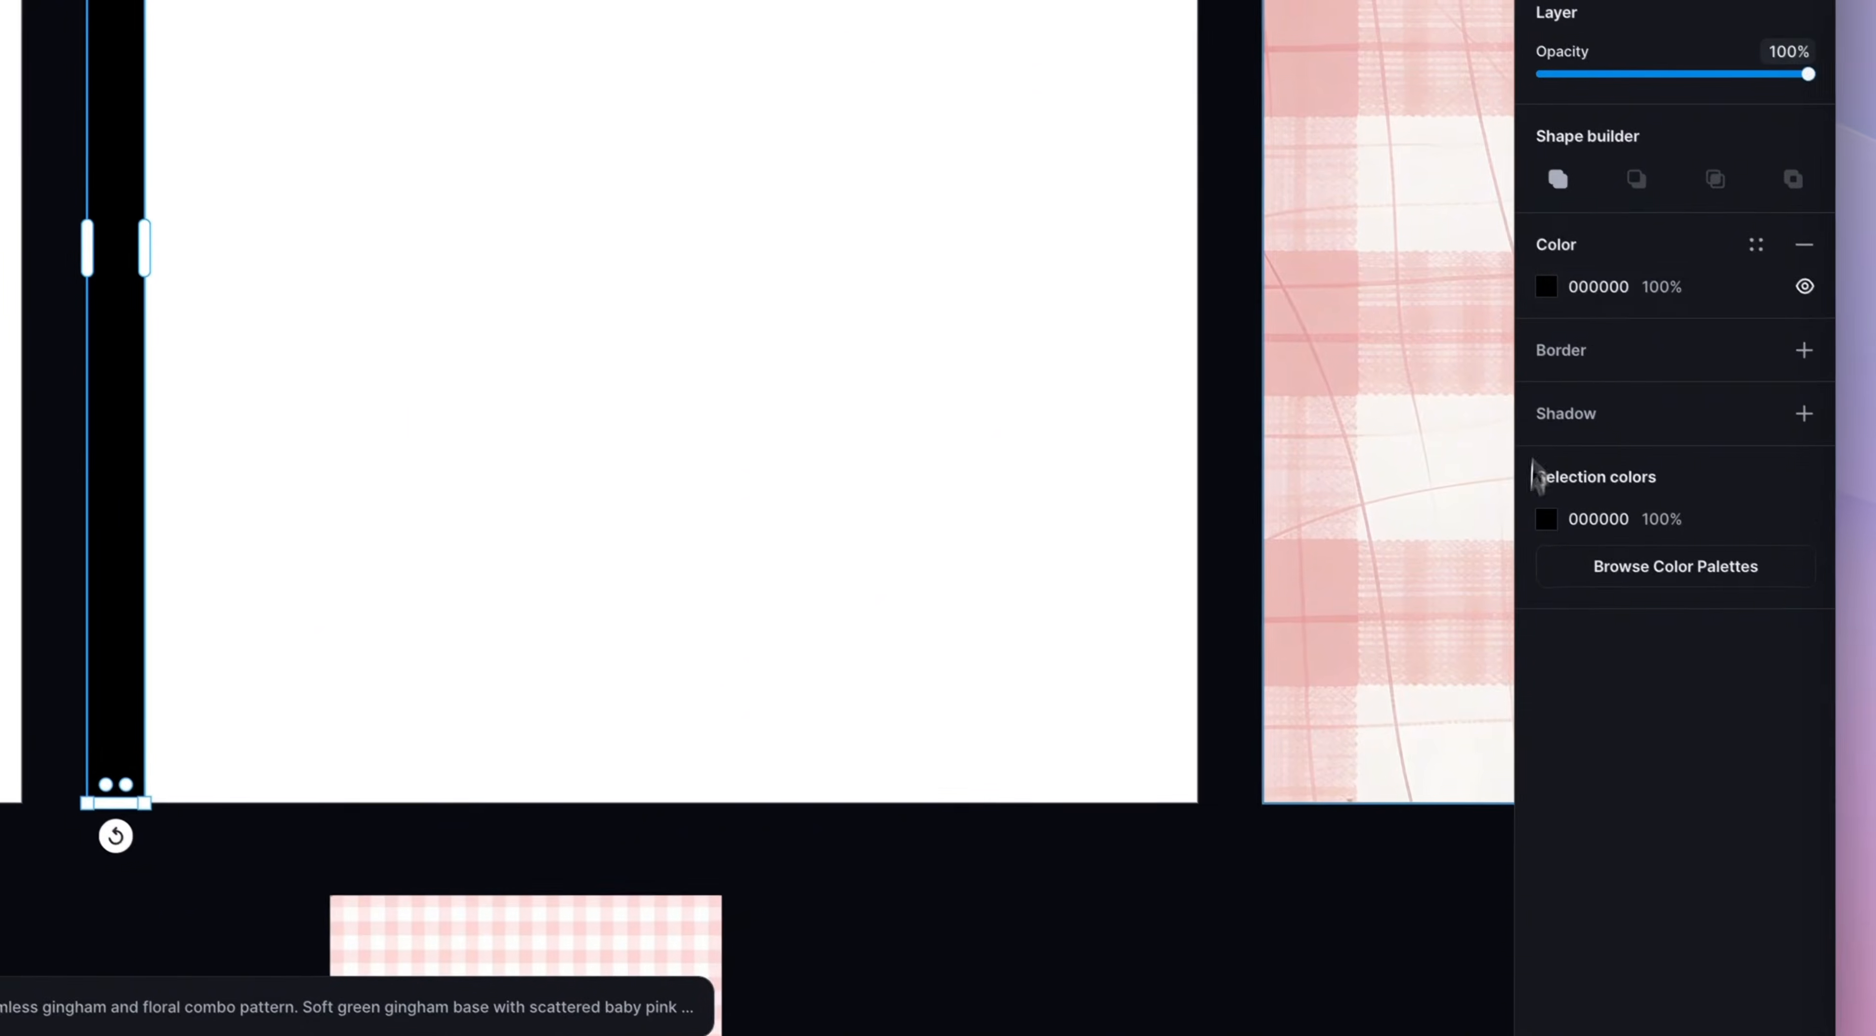
pyautogui.click(1545, 286)
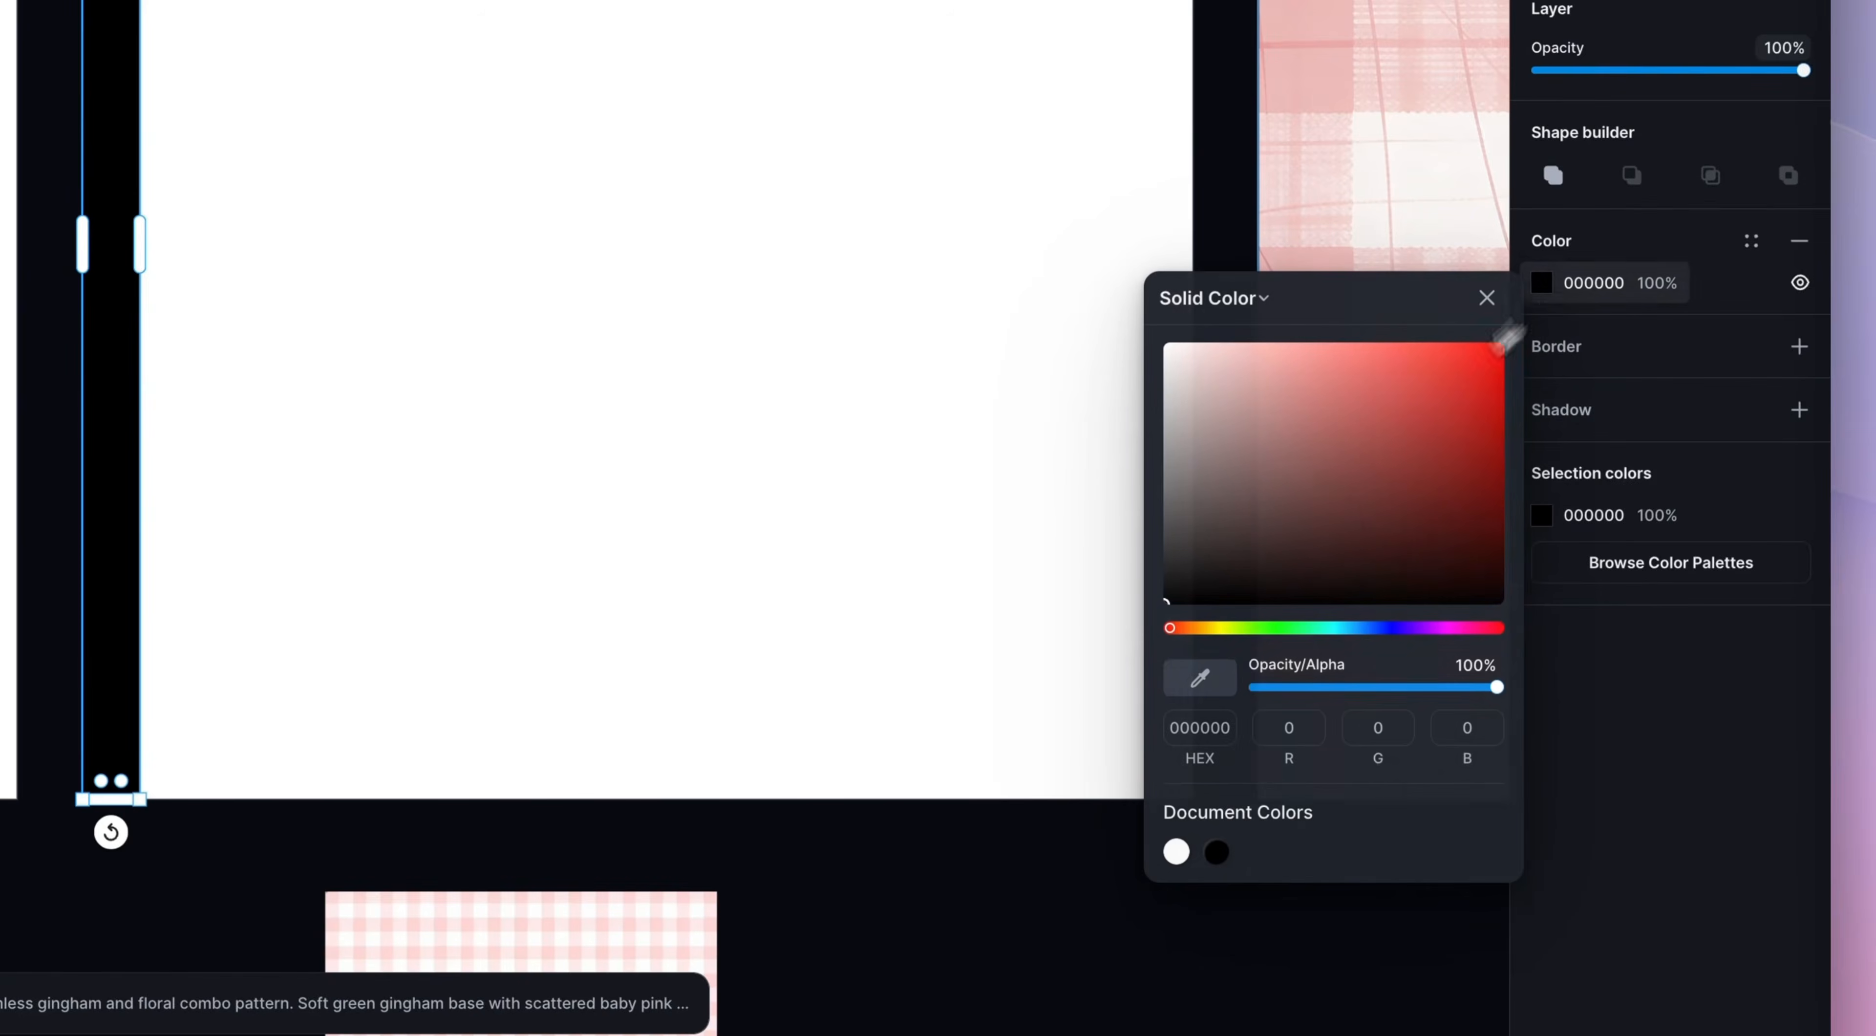
pyautogui.click(1206, 689)
pyautogui.click(688, 924)
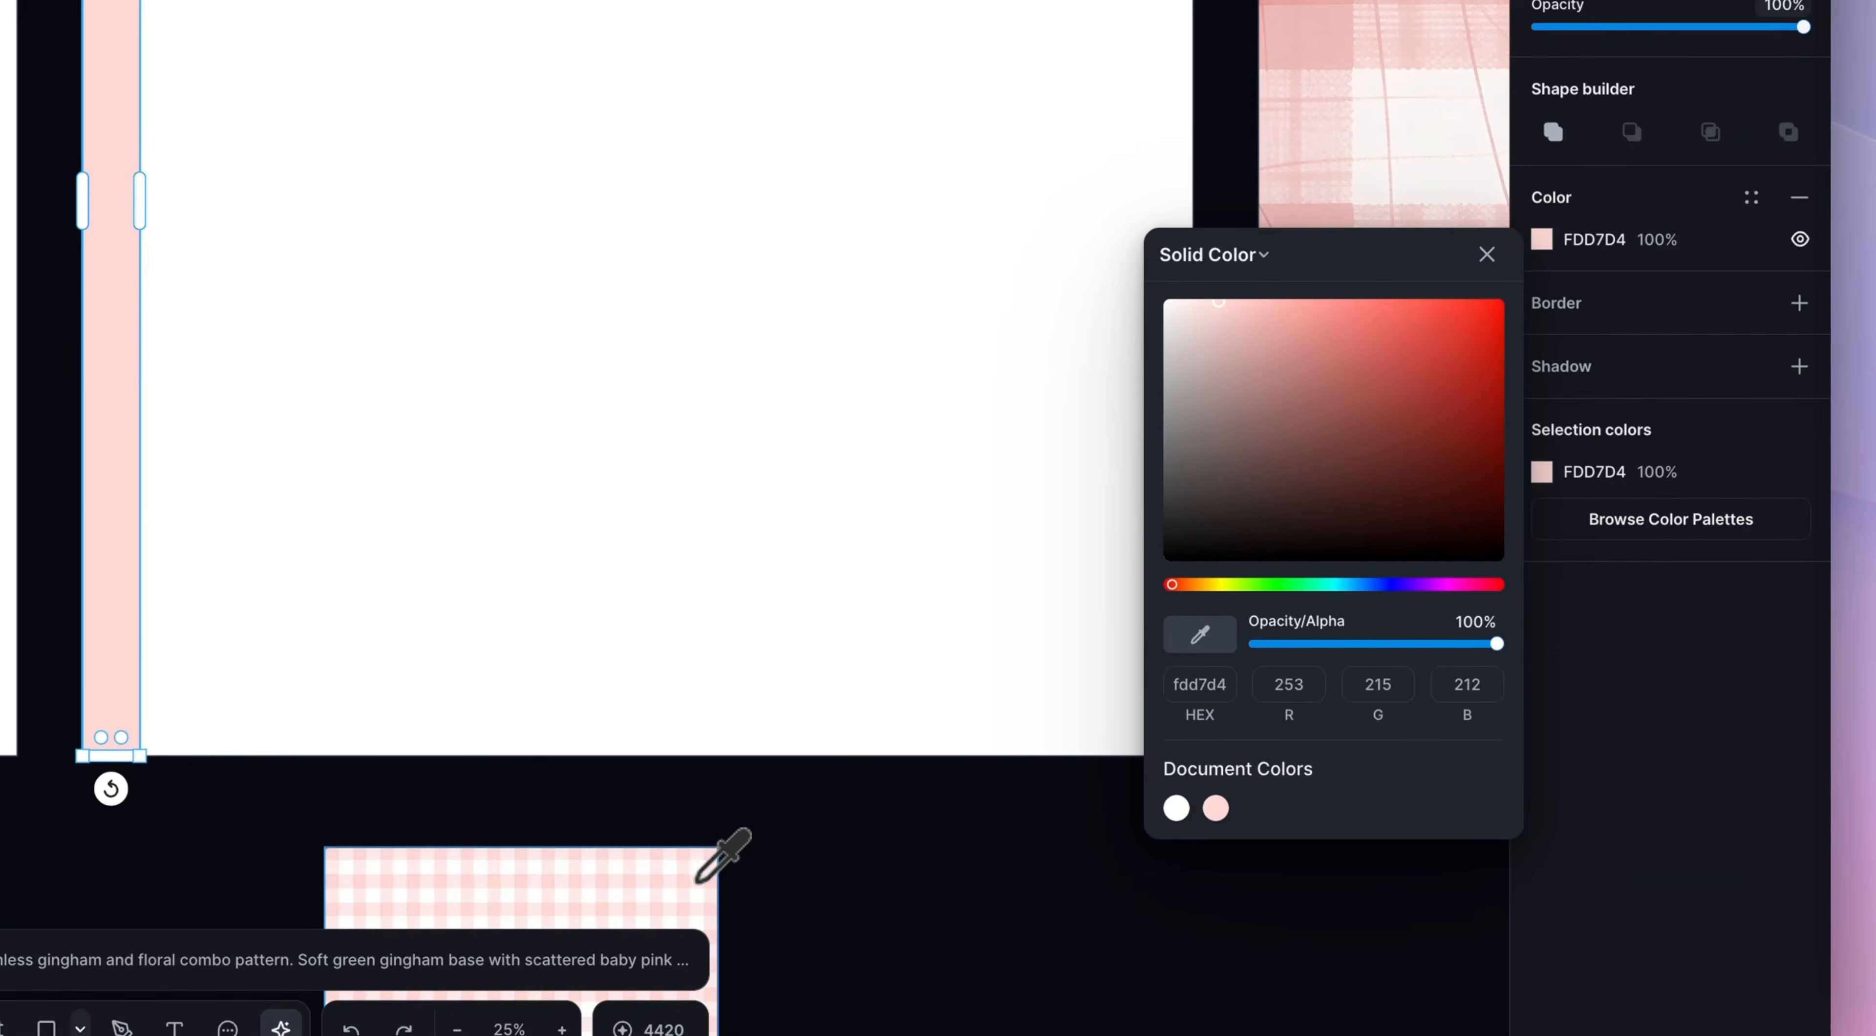
pyautogui.click(1487, 254)
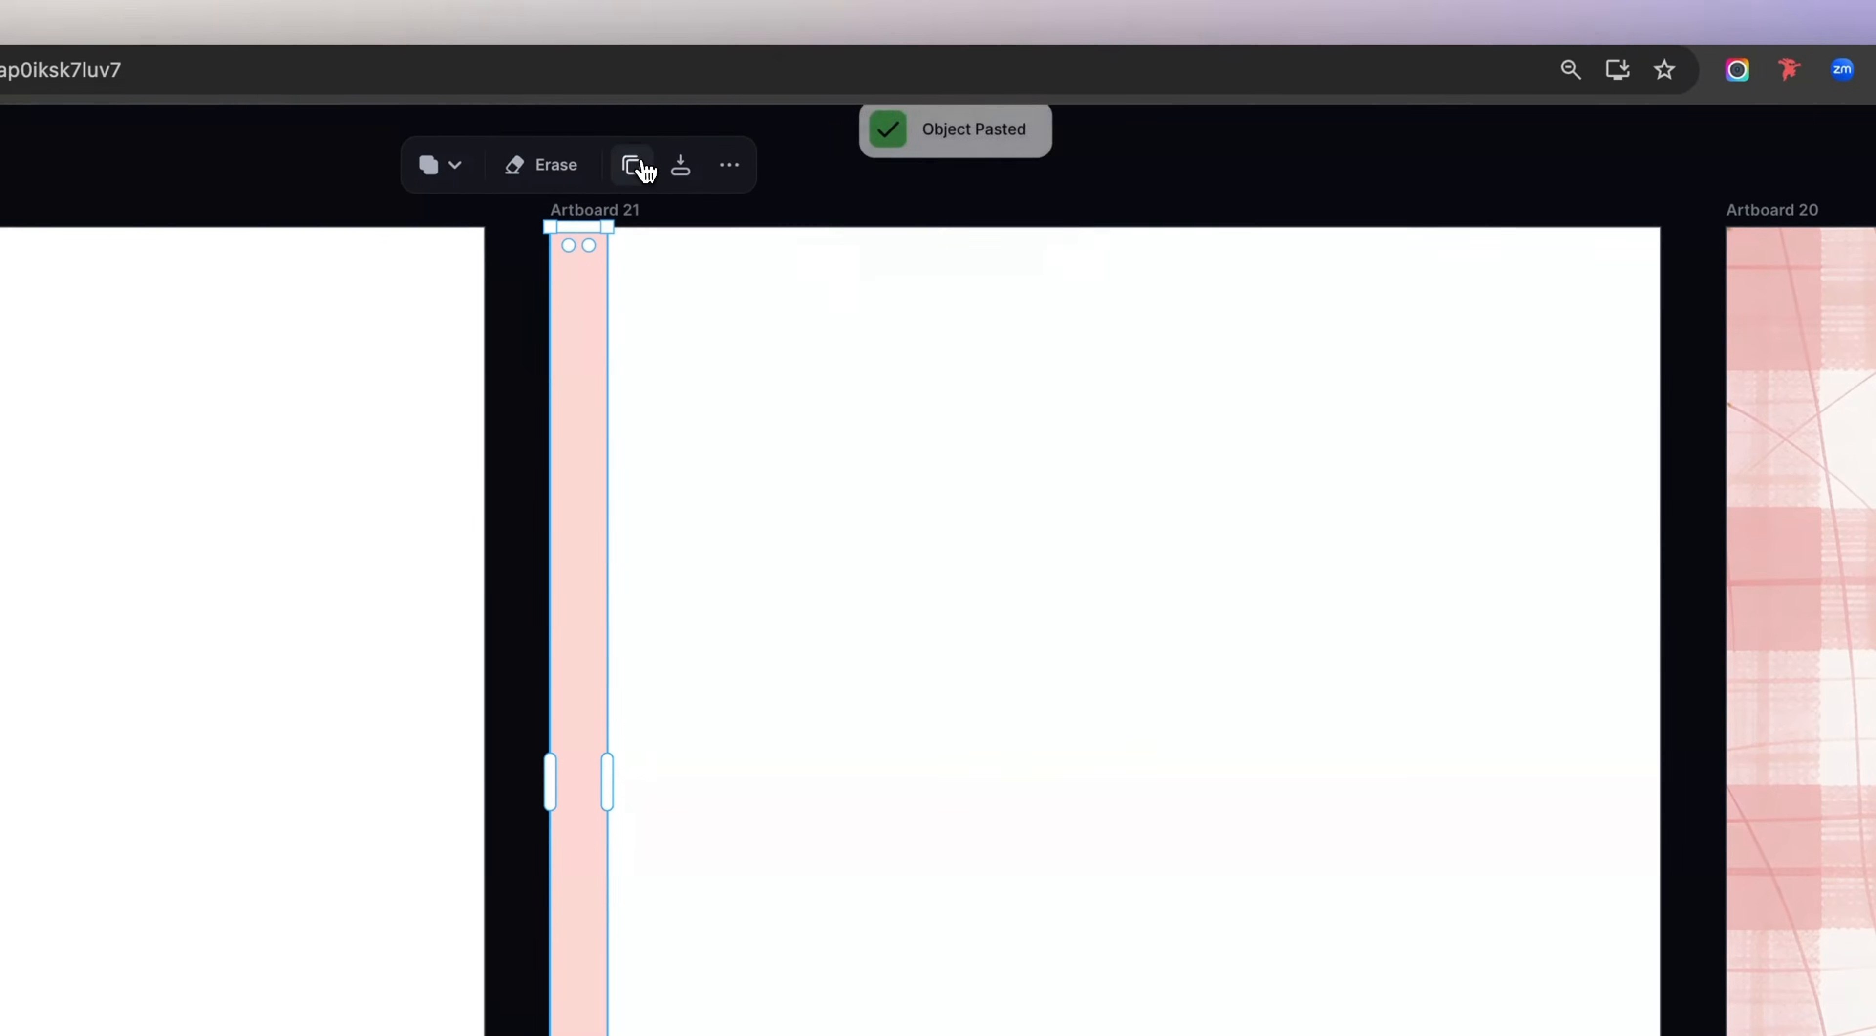
# Step: Duplicate the pink strip side by side until the copies fill the full width of Artboard 21
pyautogui.moveTo(579, 356); pyautogui.dragTo(805, 371)
pyautogui.moveTo(575, 386); pyautogui.dragTo(855, 398)
pyautogui.moveTo(1684, 445); pyautogui.dragTo(531, 514)
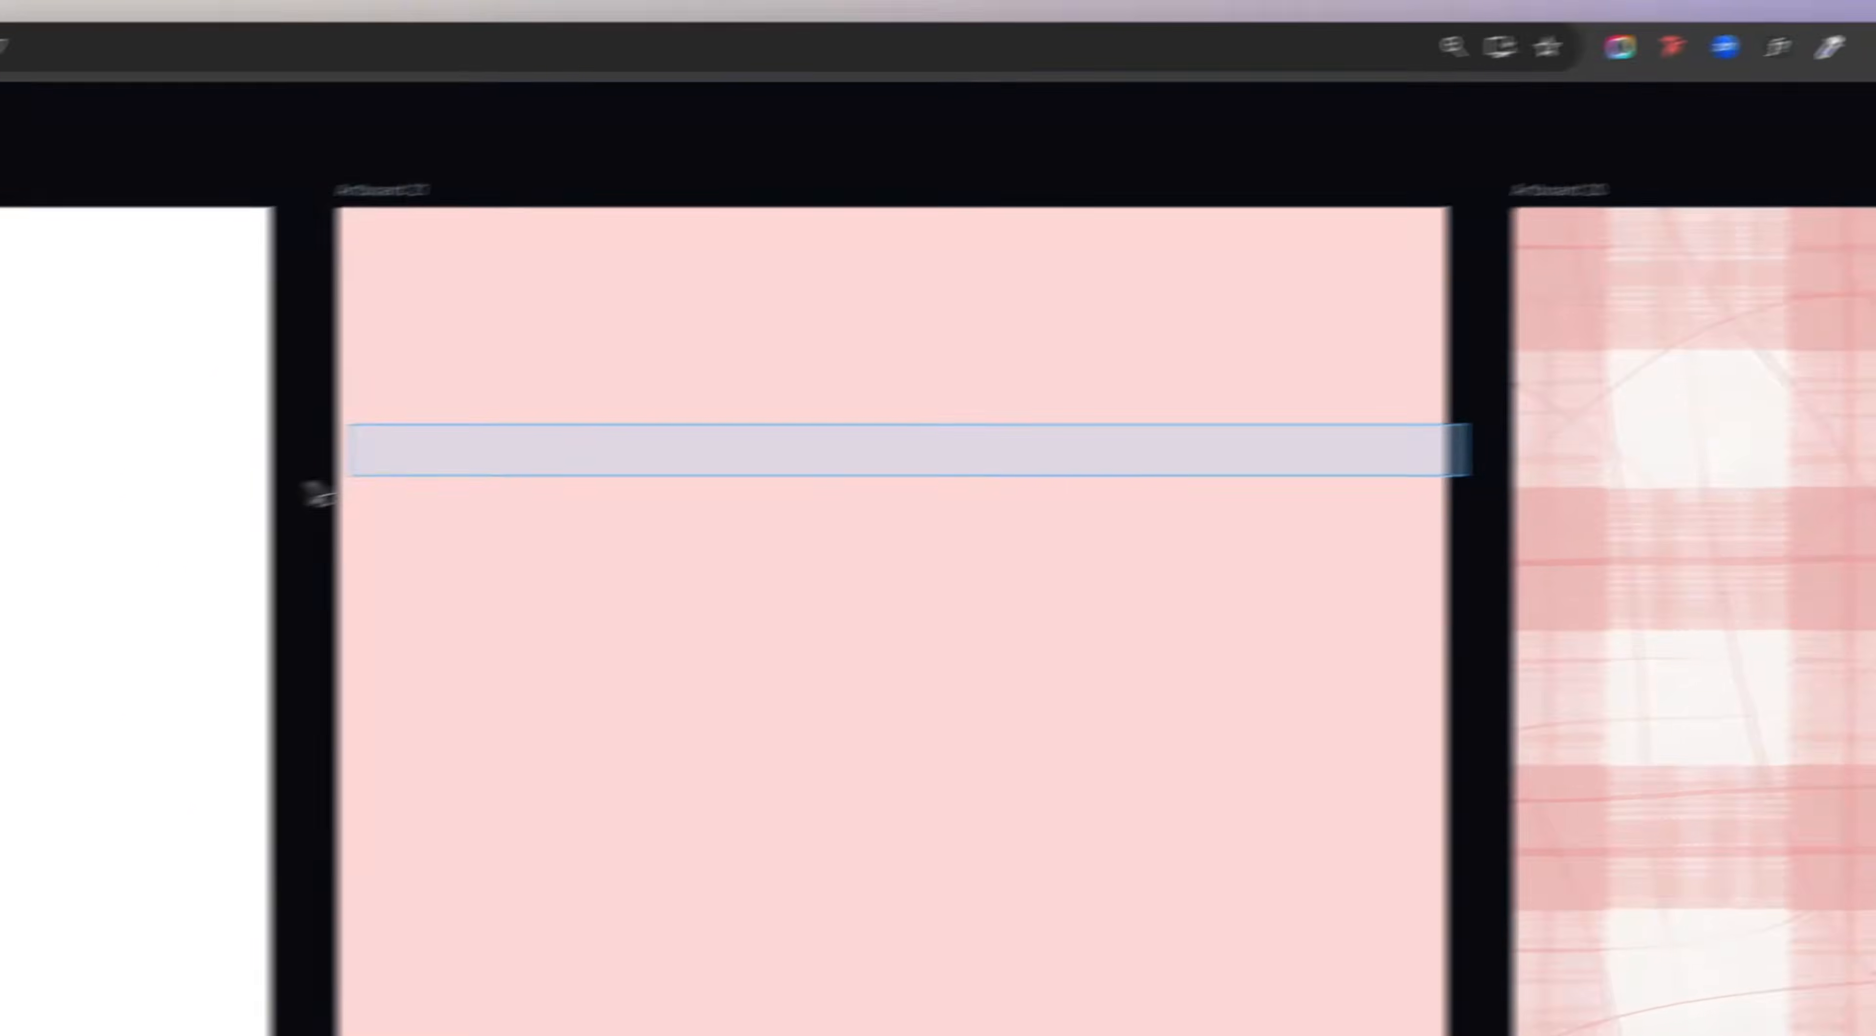
# Step: Delete every second pink strip across Artboard 21 to leave evenly spaced pink and white stripes
pyautogui.click(580, 513)
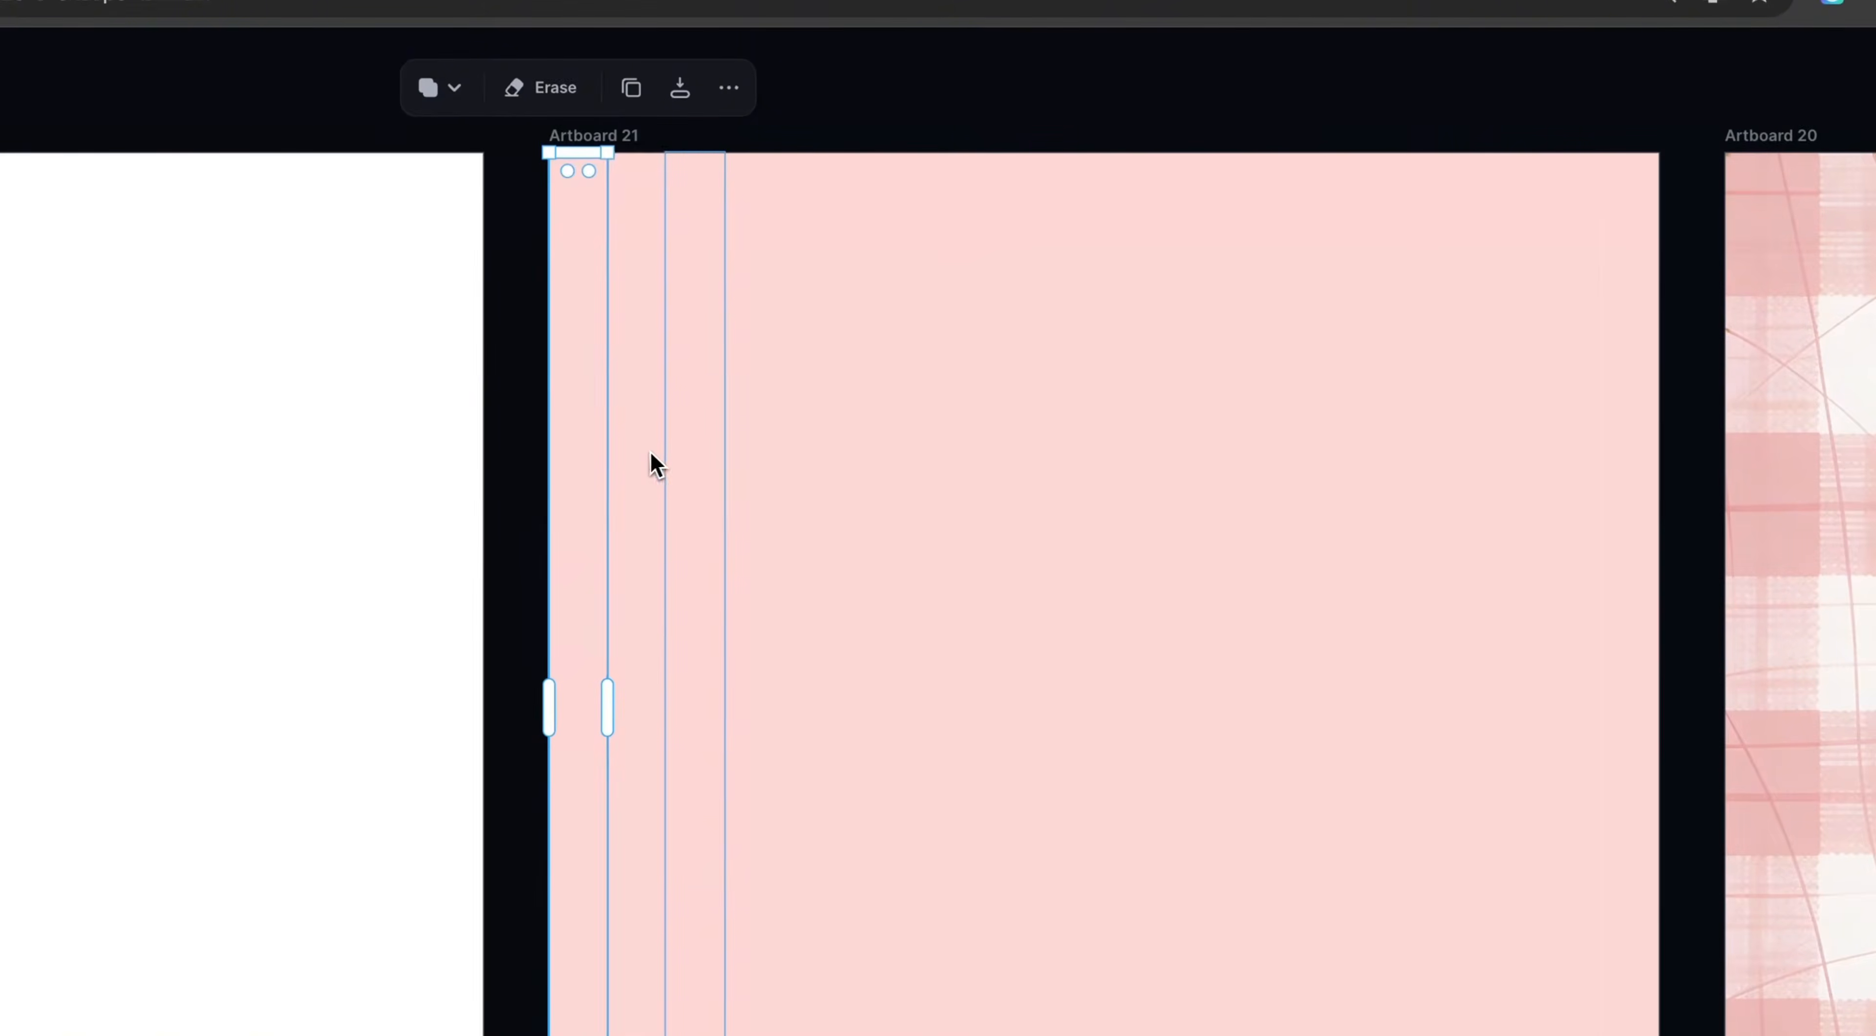
pyautogui.click(470, 473)
pyautogui.press('Delete')
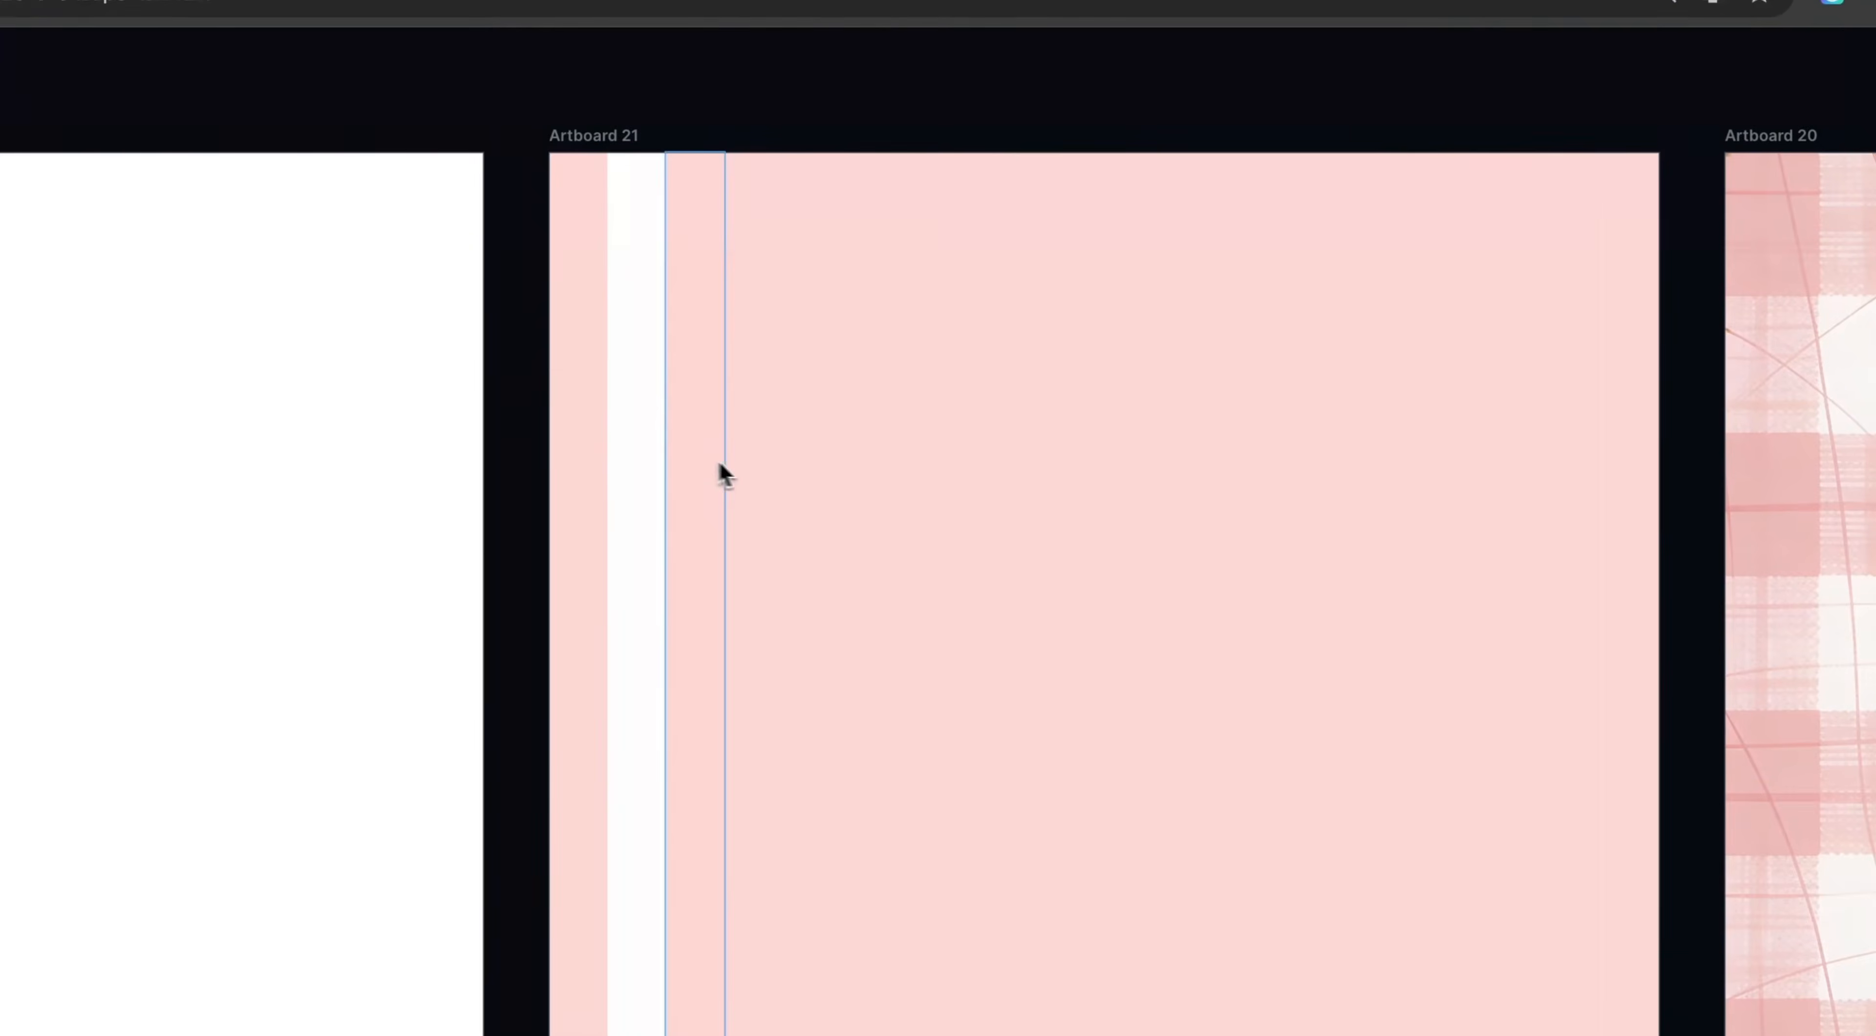
pyautogui.click(746, 463)
pyautogui.press('Delete')
pyautogui.click(877, 472)
pyautogui.press('Delete')
pyautogui.click(980, 486)
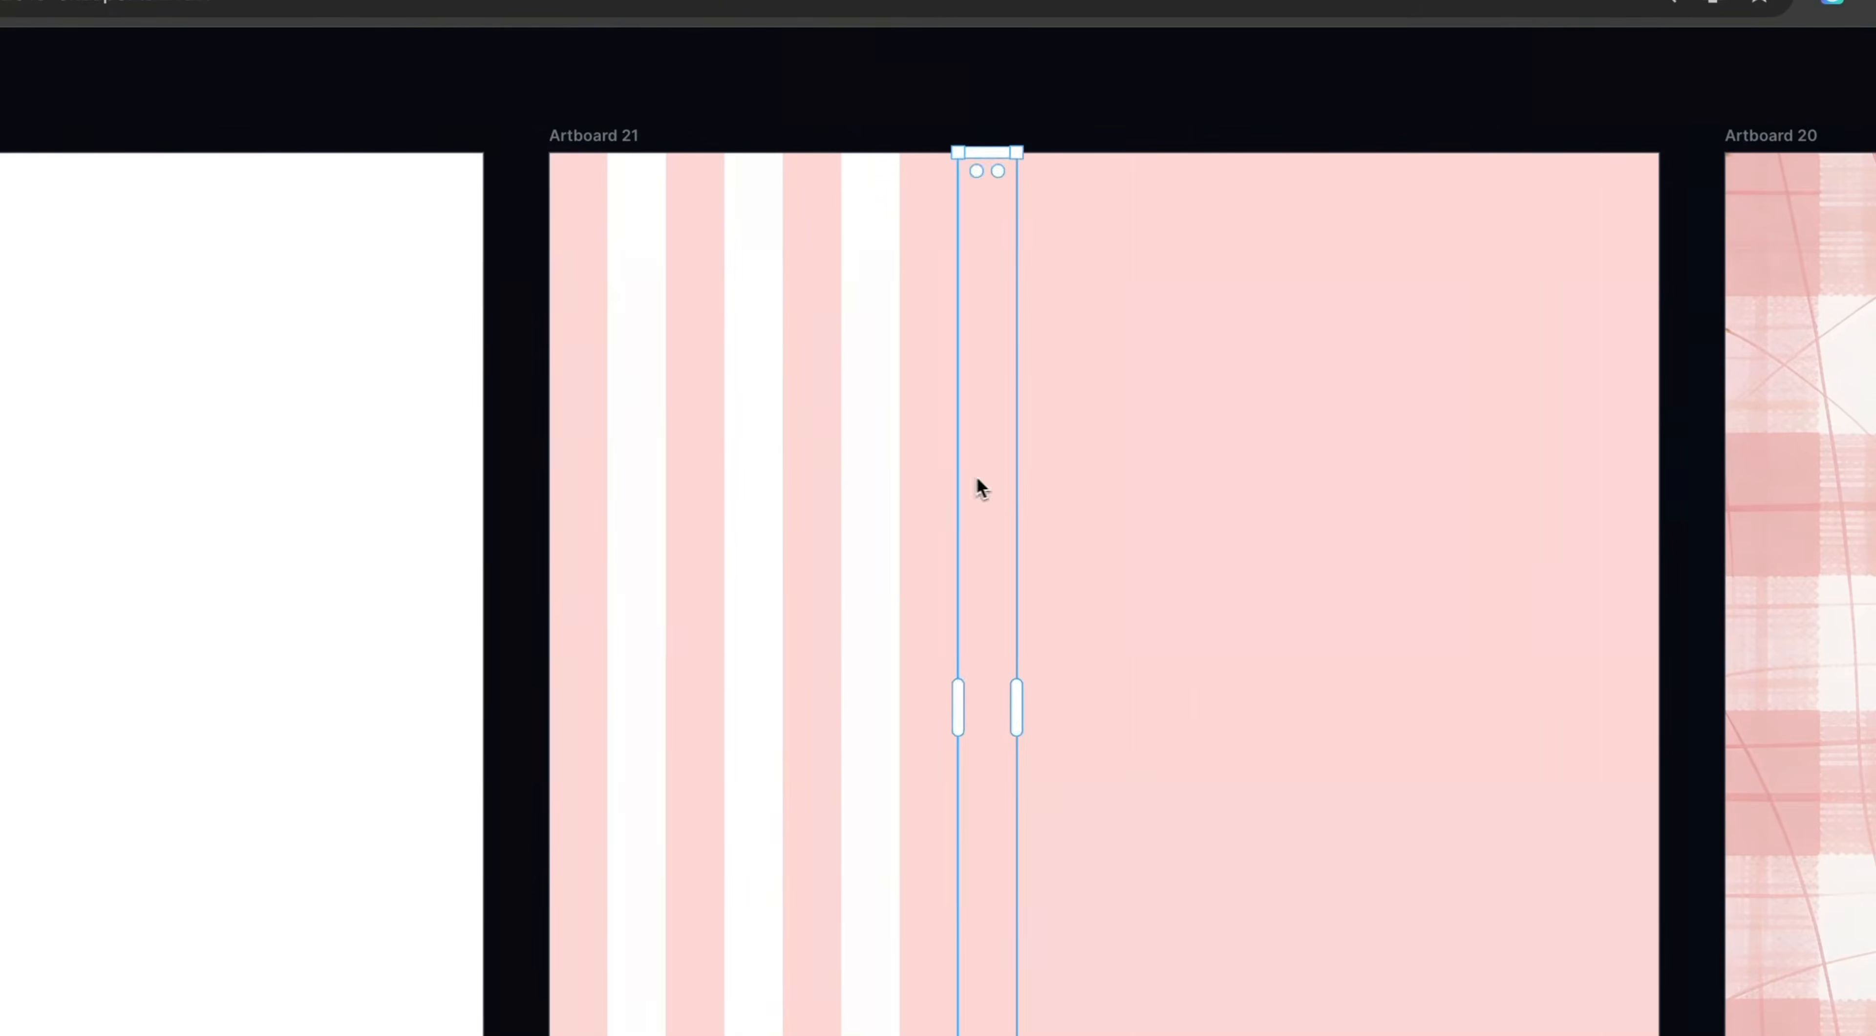
pyautogui.press('Delete')
pyautogui.click(1118, 490)
pyautogui.press('Delete')
pyautogui.click(1180, 492)
pyautogui.click(1209, 496)
pyautogui.press('Delete')
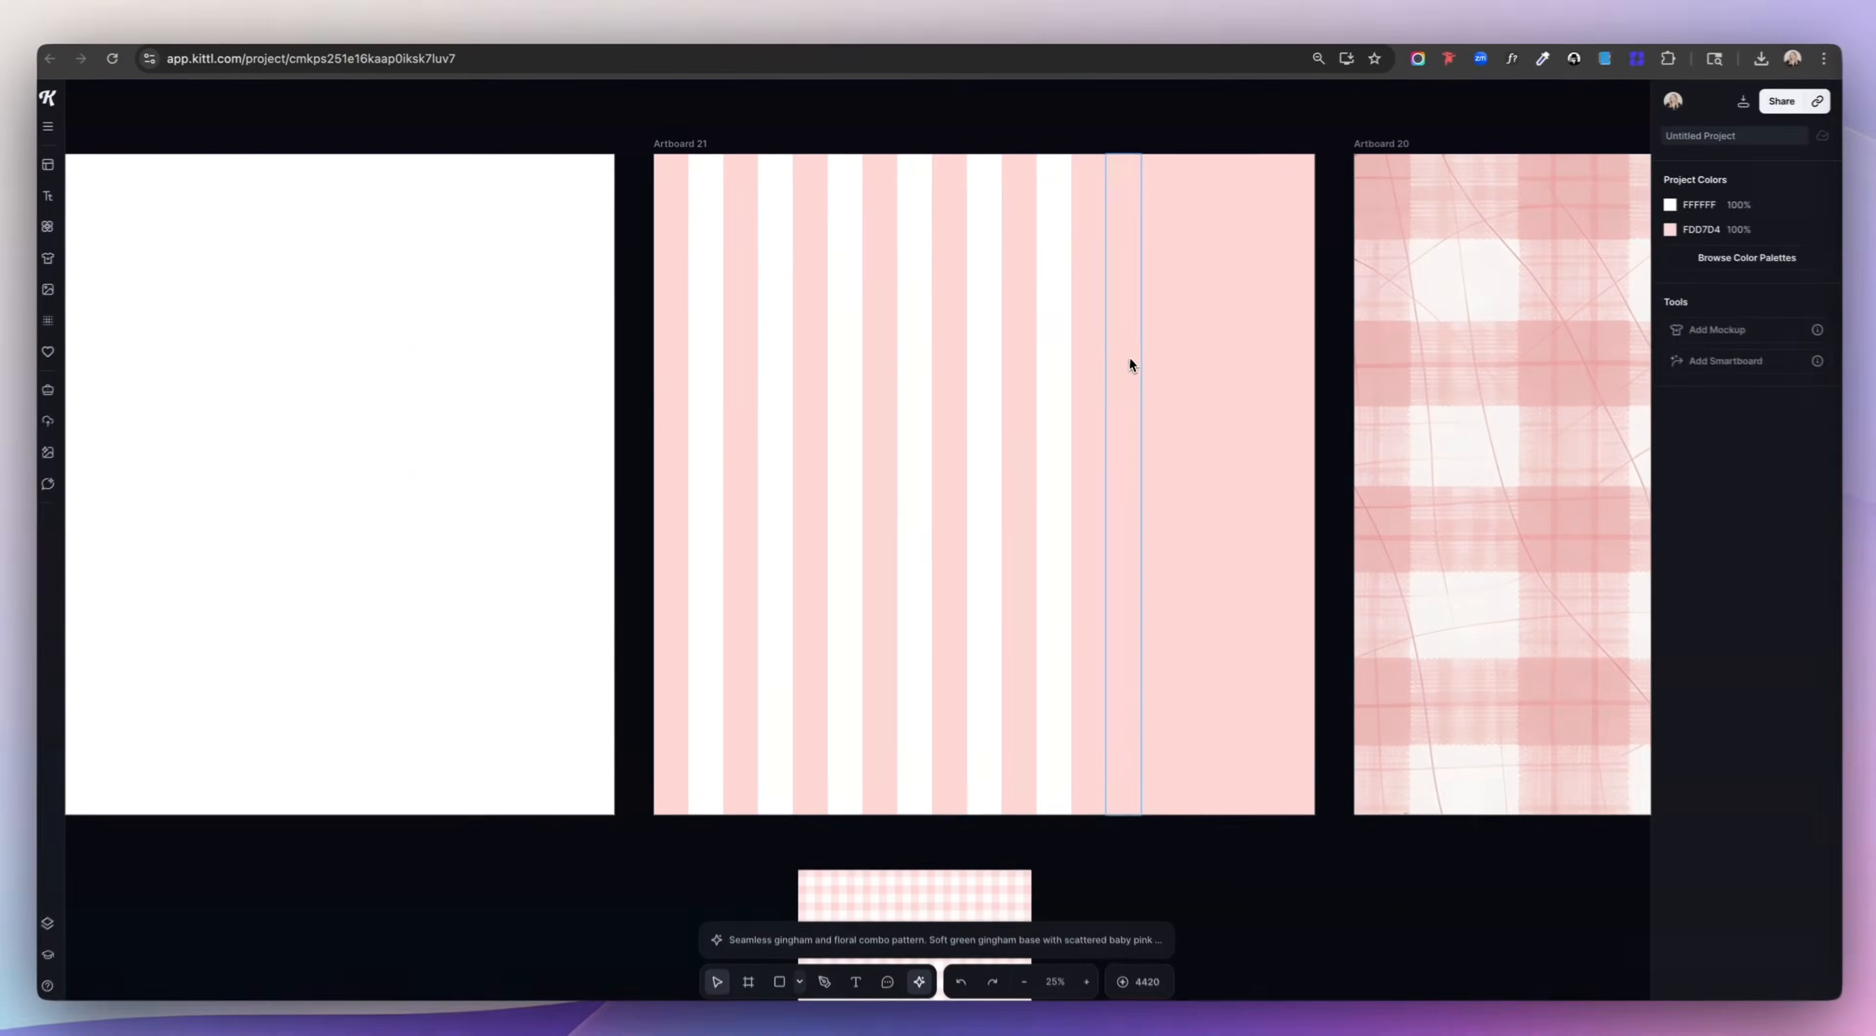
pyautogui.click(1318, 475)
pyautogui.press('Delete')
pyautogui.click(1418, 481)
pyautogui.press('Delete')
pyautogui.click(1479, 487)
# Step: Enlarge all the pink stripes together to 3594 × 3594 px so the last stripe falls outside Artboard 21
pyautogui.hotkey('ctrl', 'a')
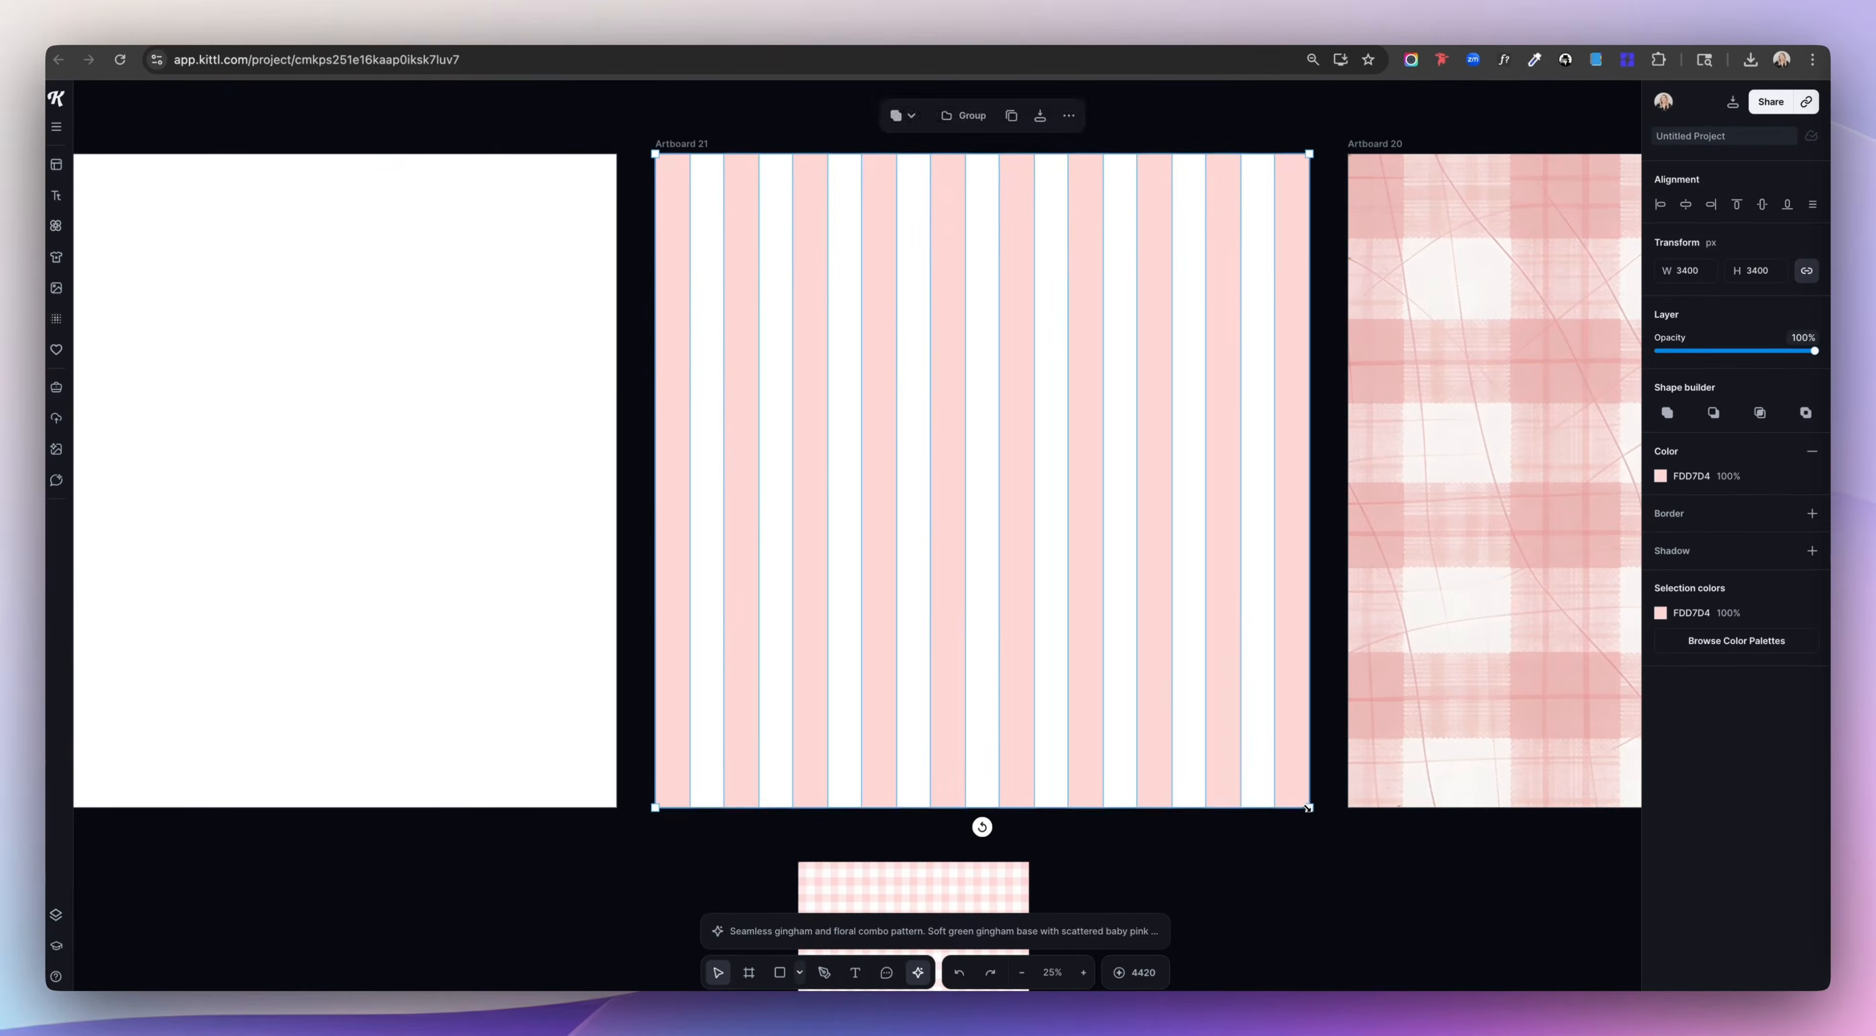
pyautogui.moveTo(1310, 808); pyautogui.dragTo(1347, 845)
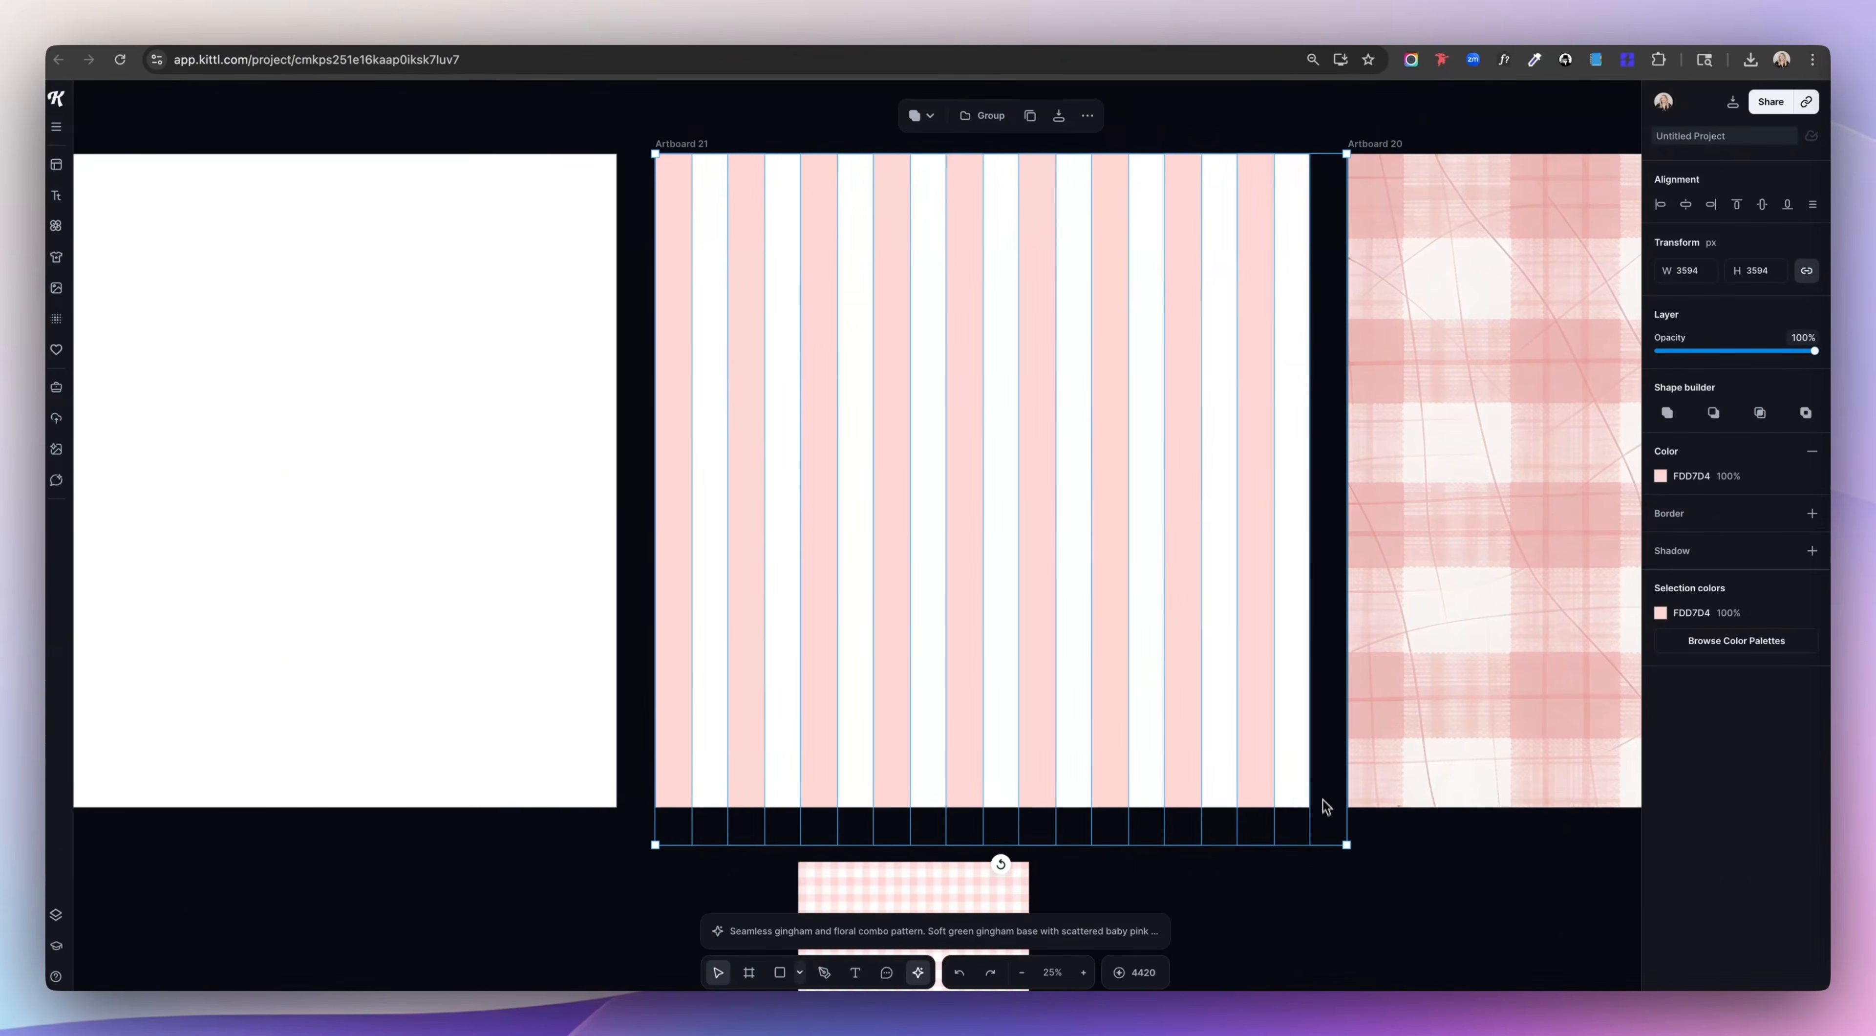
pyautogui.click(1323, 905)
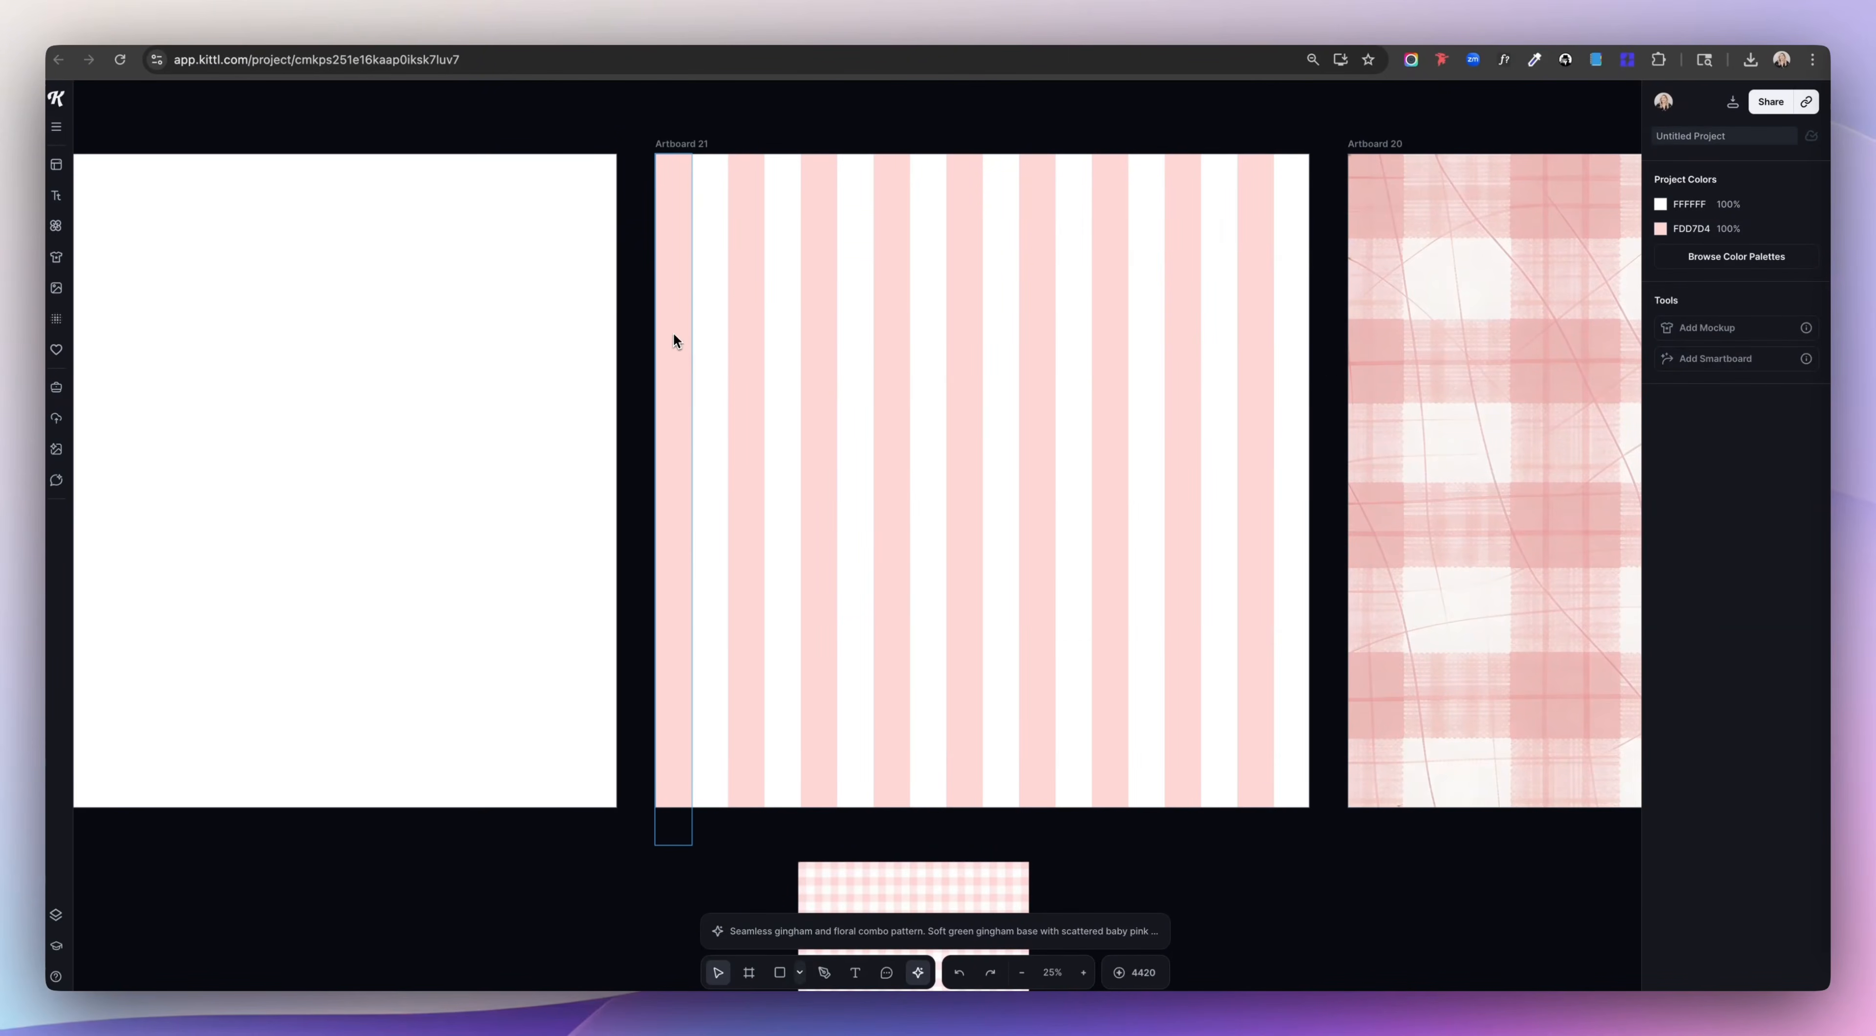
# Step: Duplicate the visible vertical stripes and rotate the copies -90° across the originals to form a gingham check
pyautogui.moveTo(1294, 358); pyautogui.dragTo(665, 357)
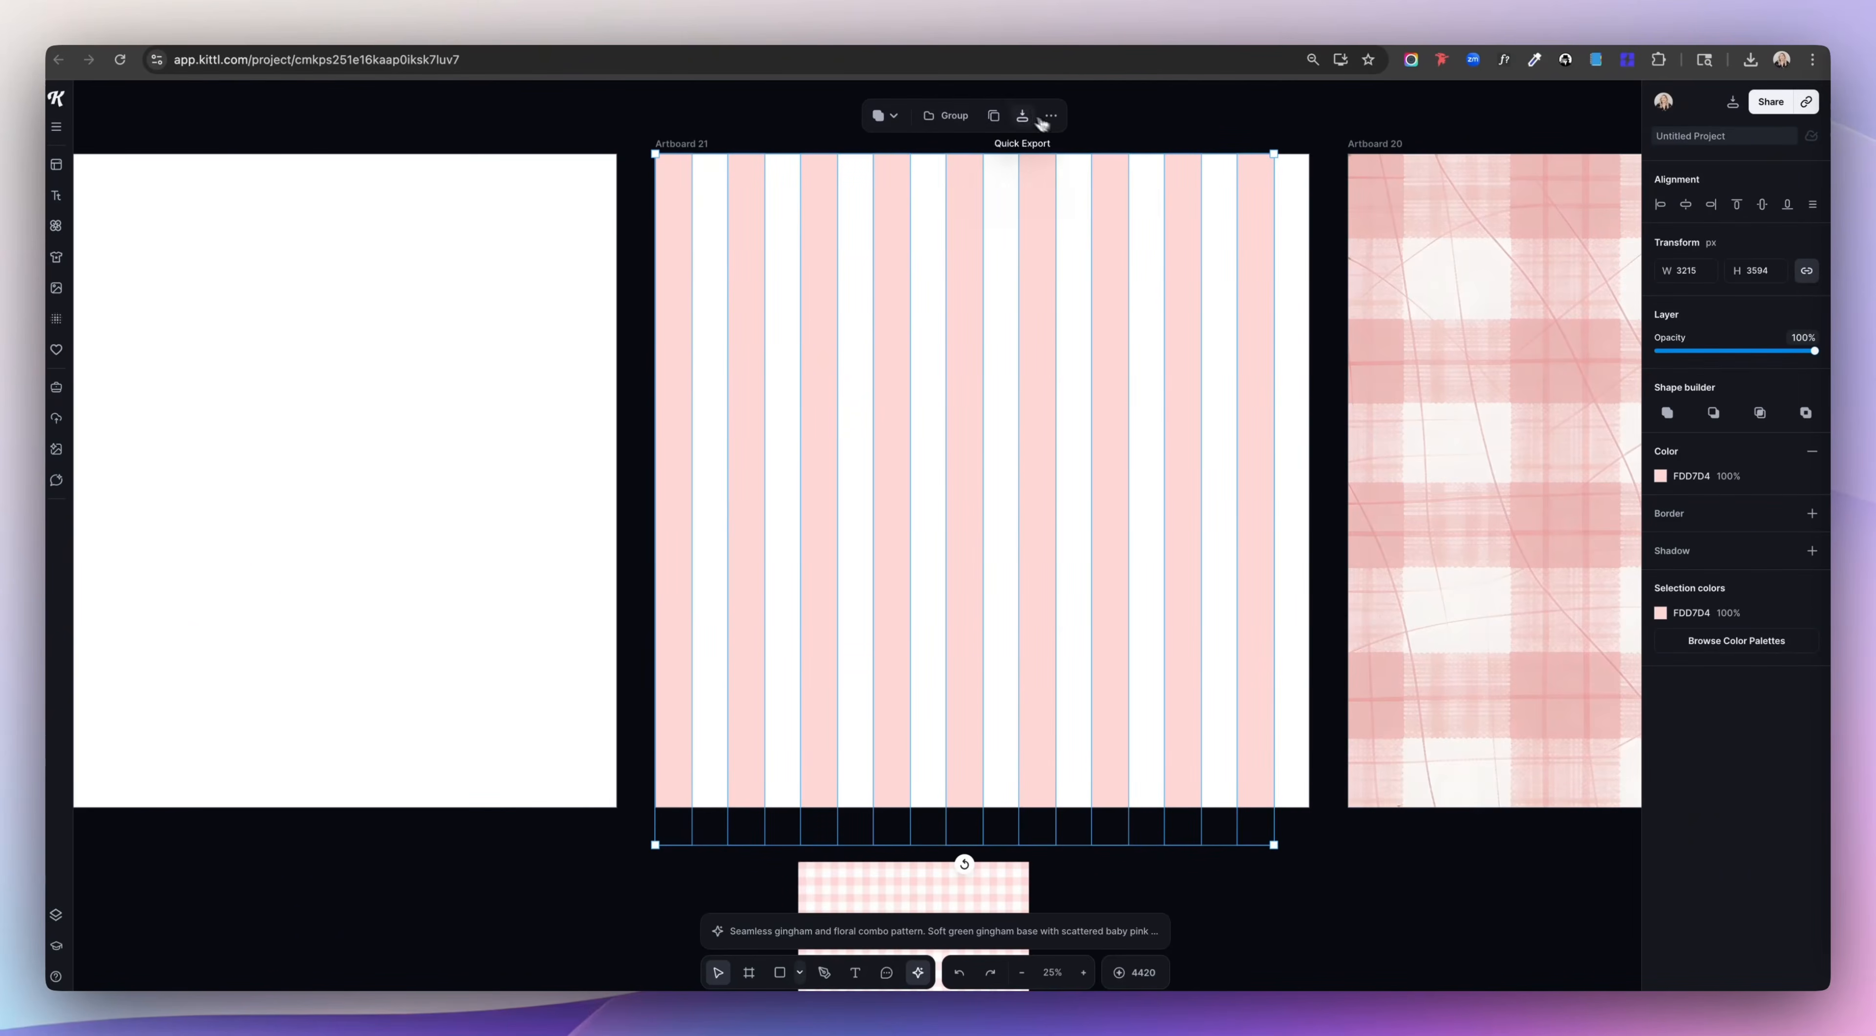
pyautogui.click(1002, 119)
pyautogui.scroll(-3, 1139, 259)
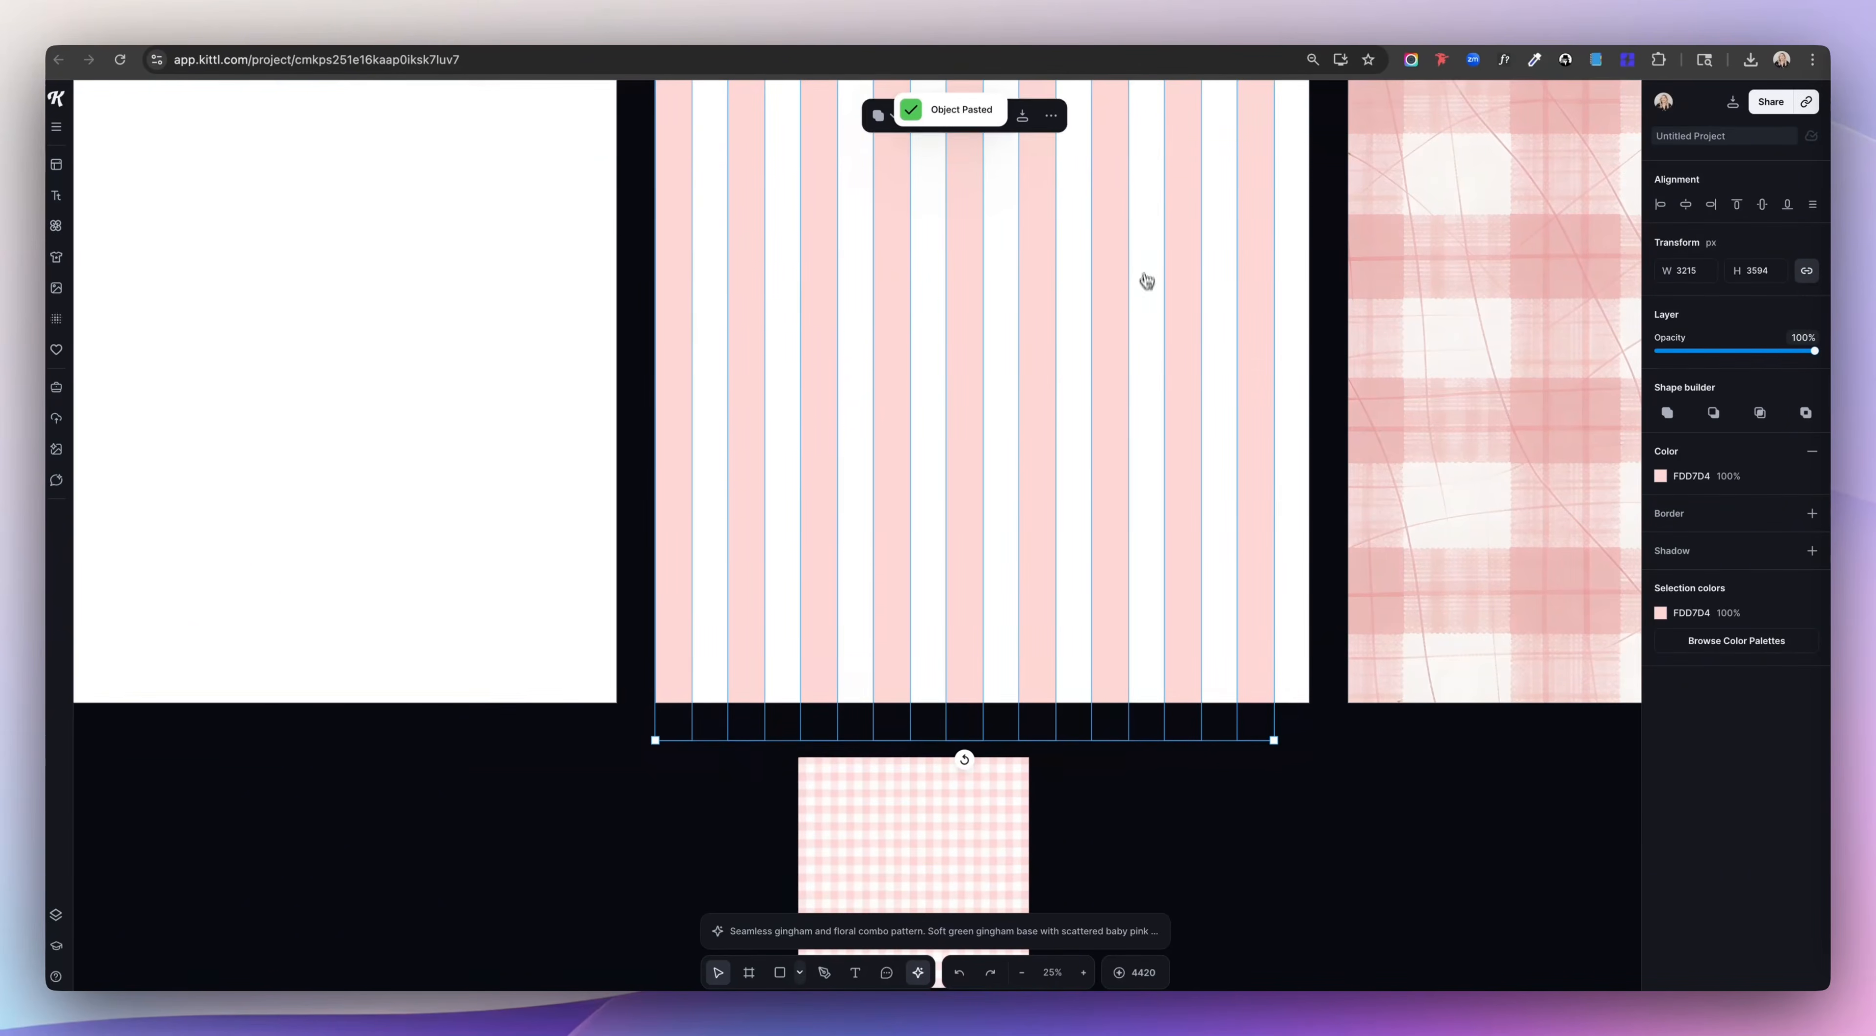
pyautogui.hscroll(-2, 1039, 677)
pyautogui.hscroll(3, 1018, 762)
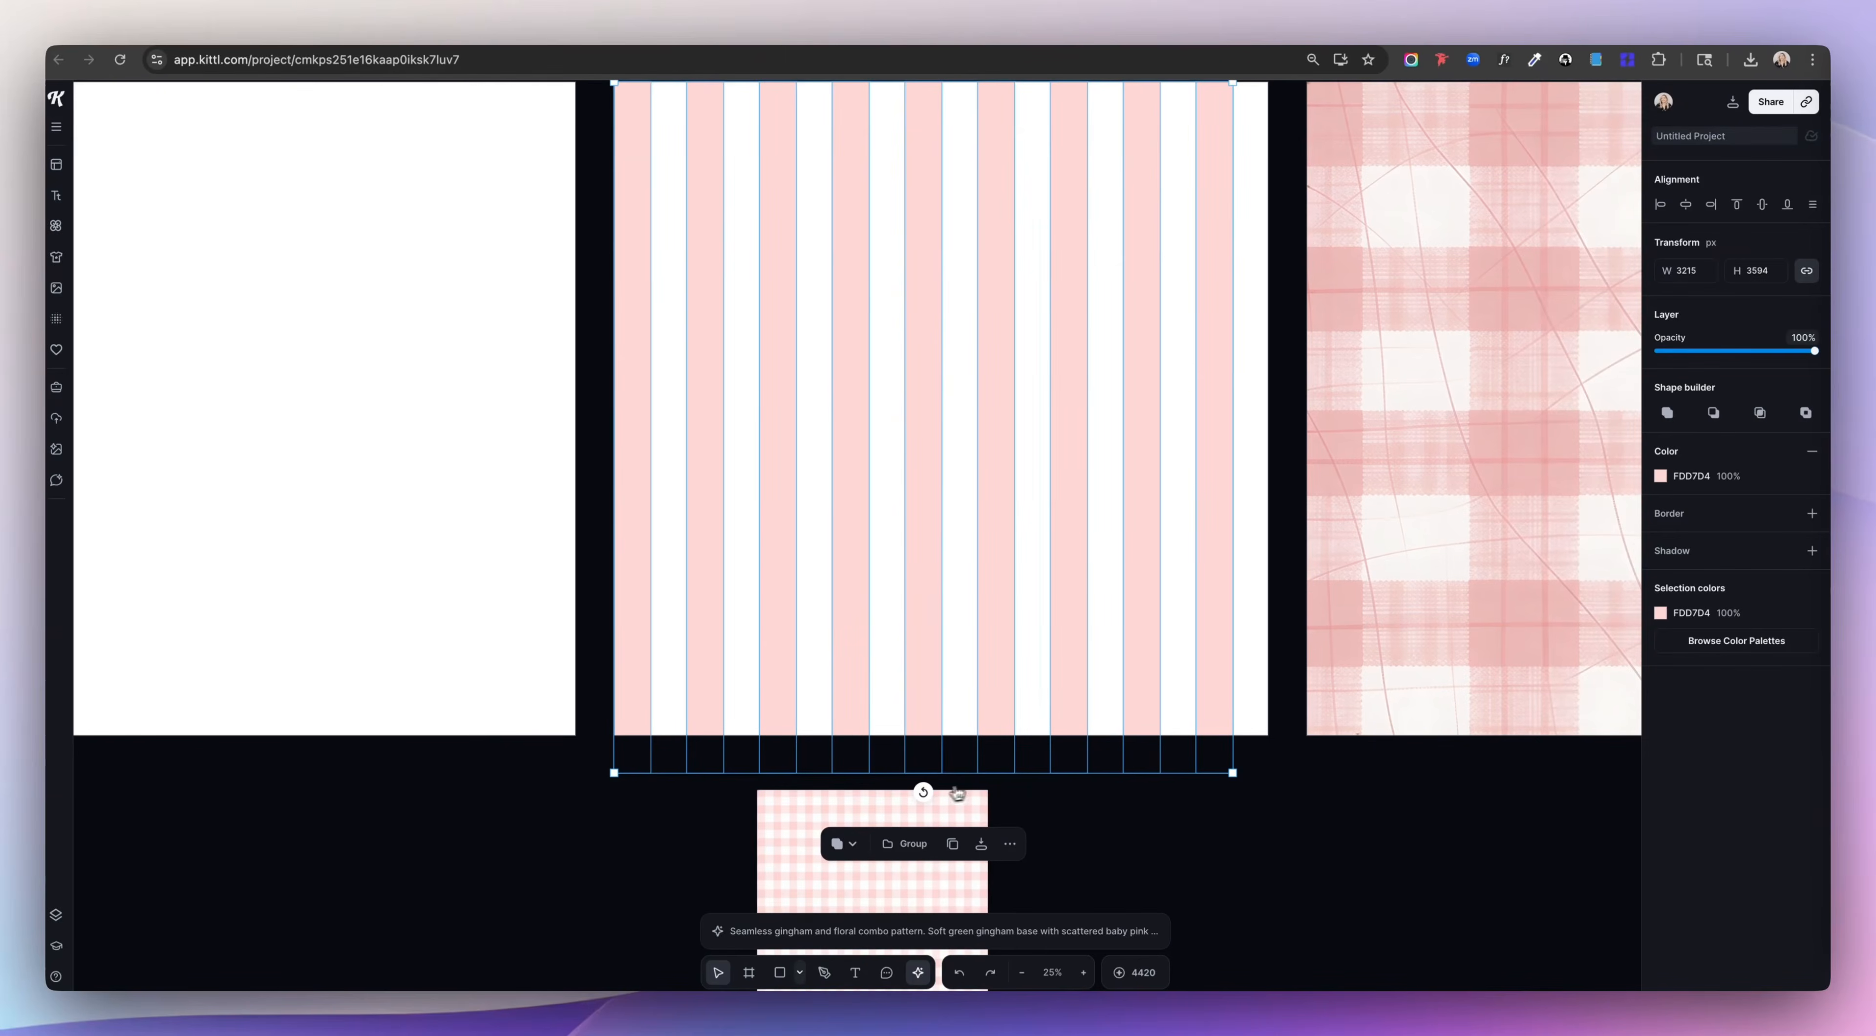
pyautogui.moveTo(923, 792); pyautogui.dragTo(1340, 428)
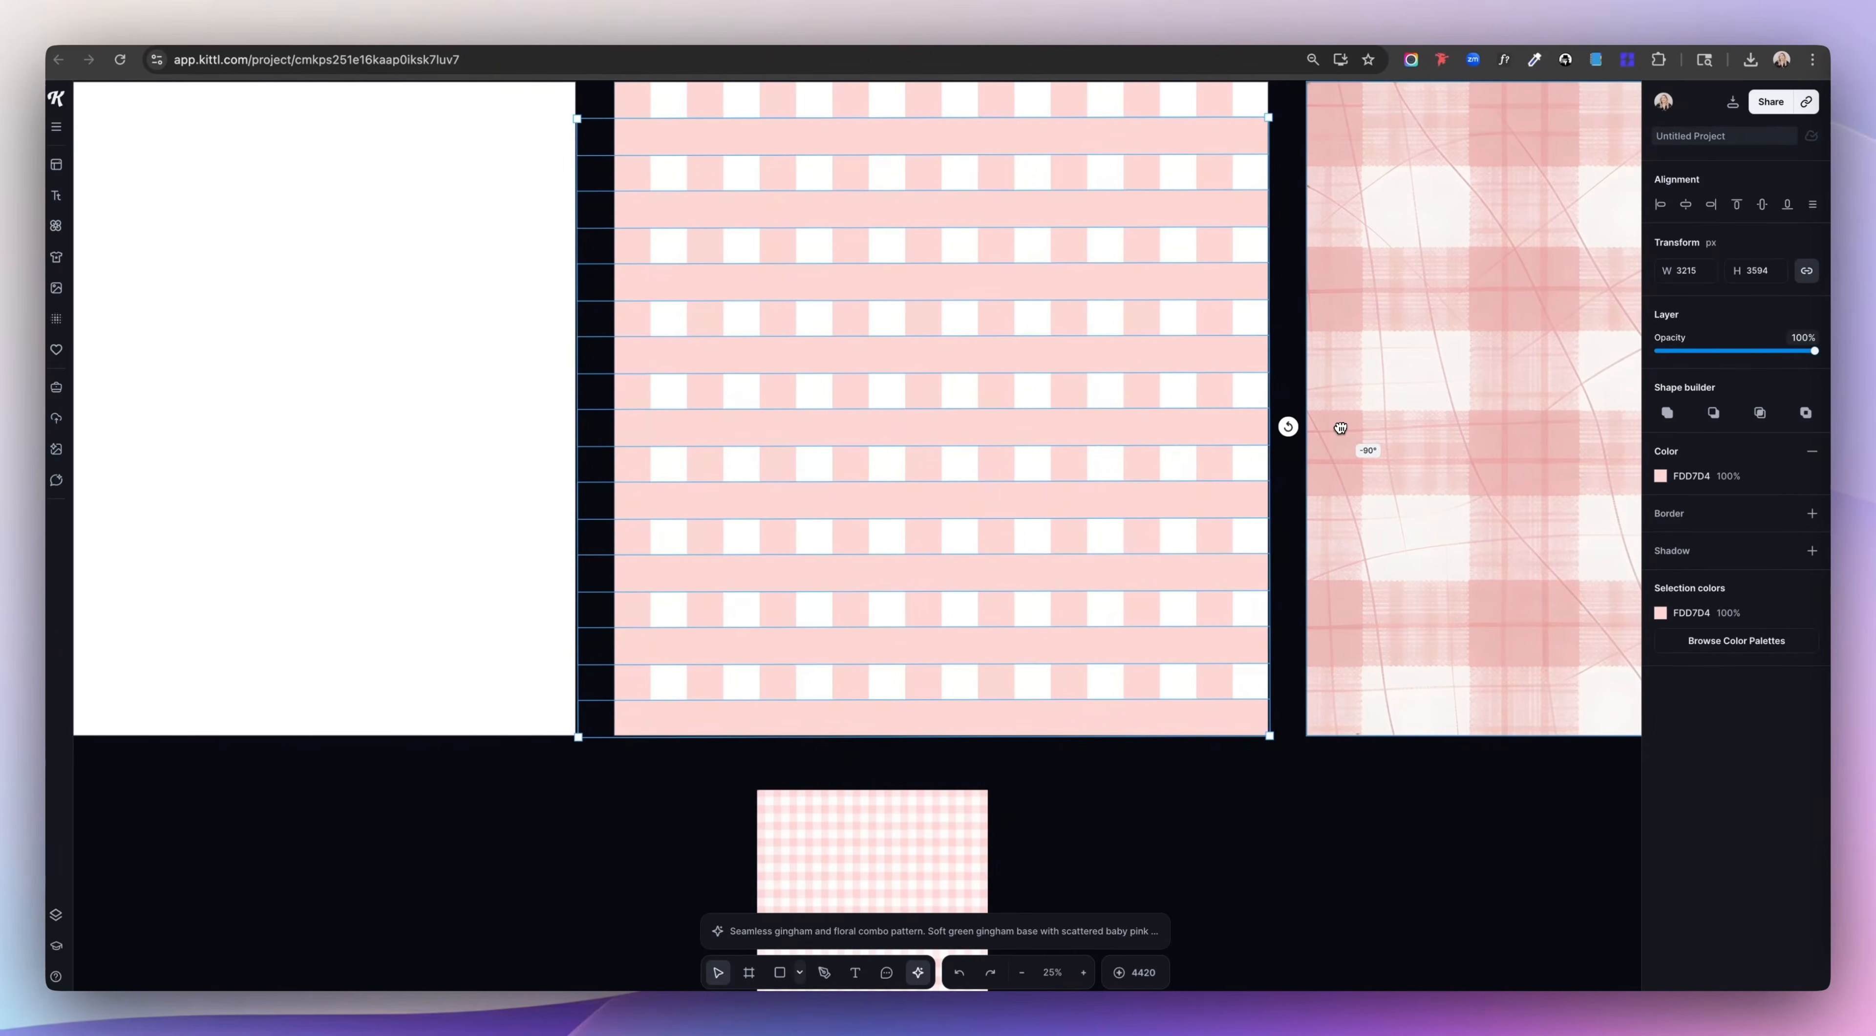
pyautogui.scroll(2, 1224, 222)
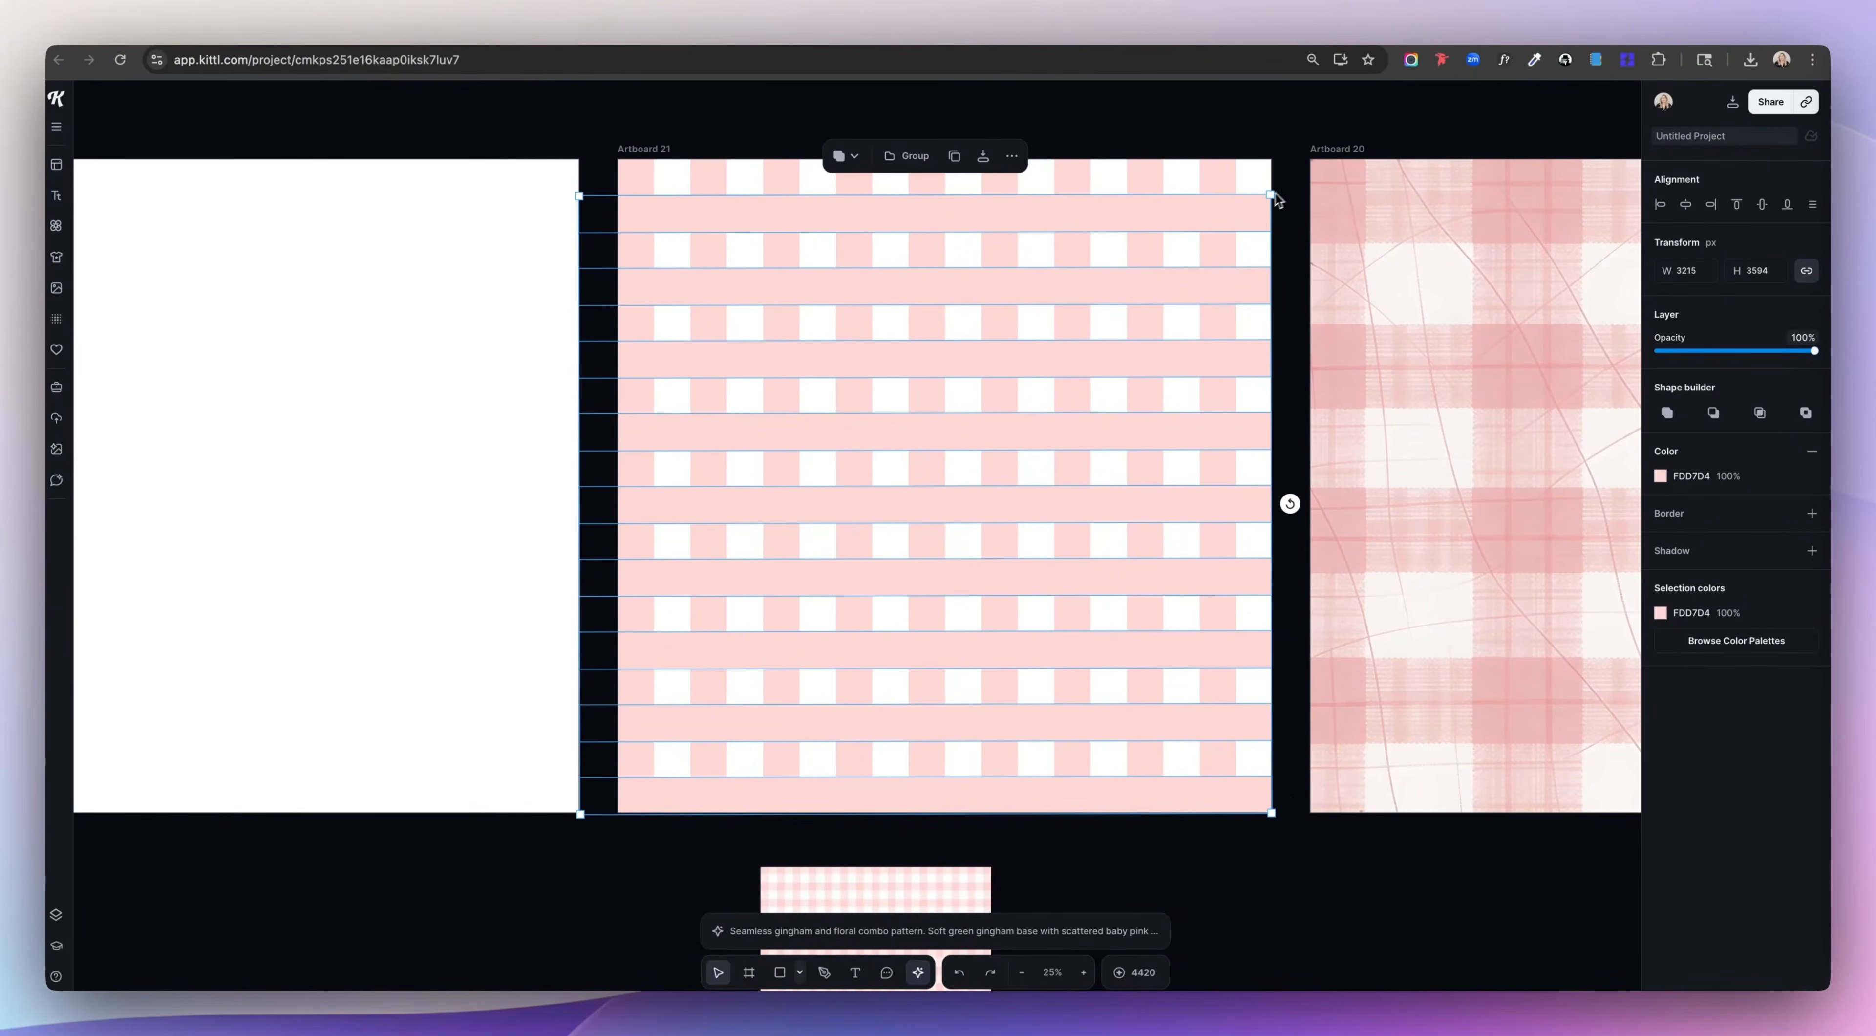
# Step: Set the fill opacity of the horizontal pink stripes across Artboard 21 to 60%
pyautogui.click(1285, 227)
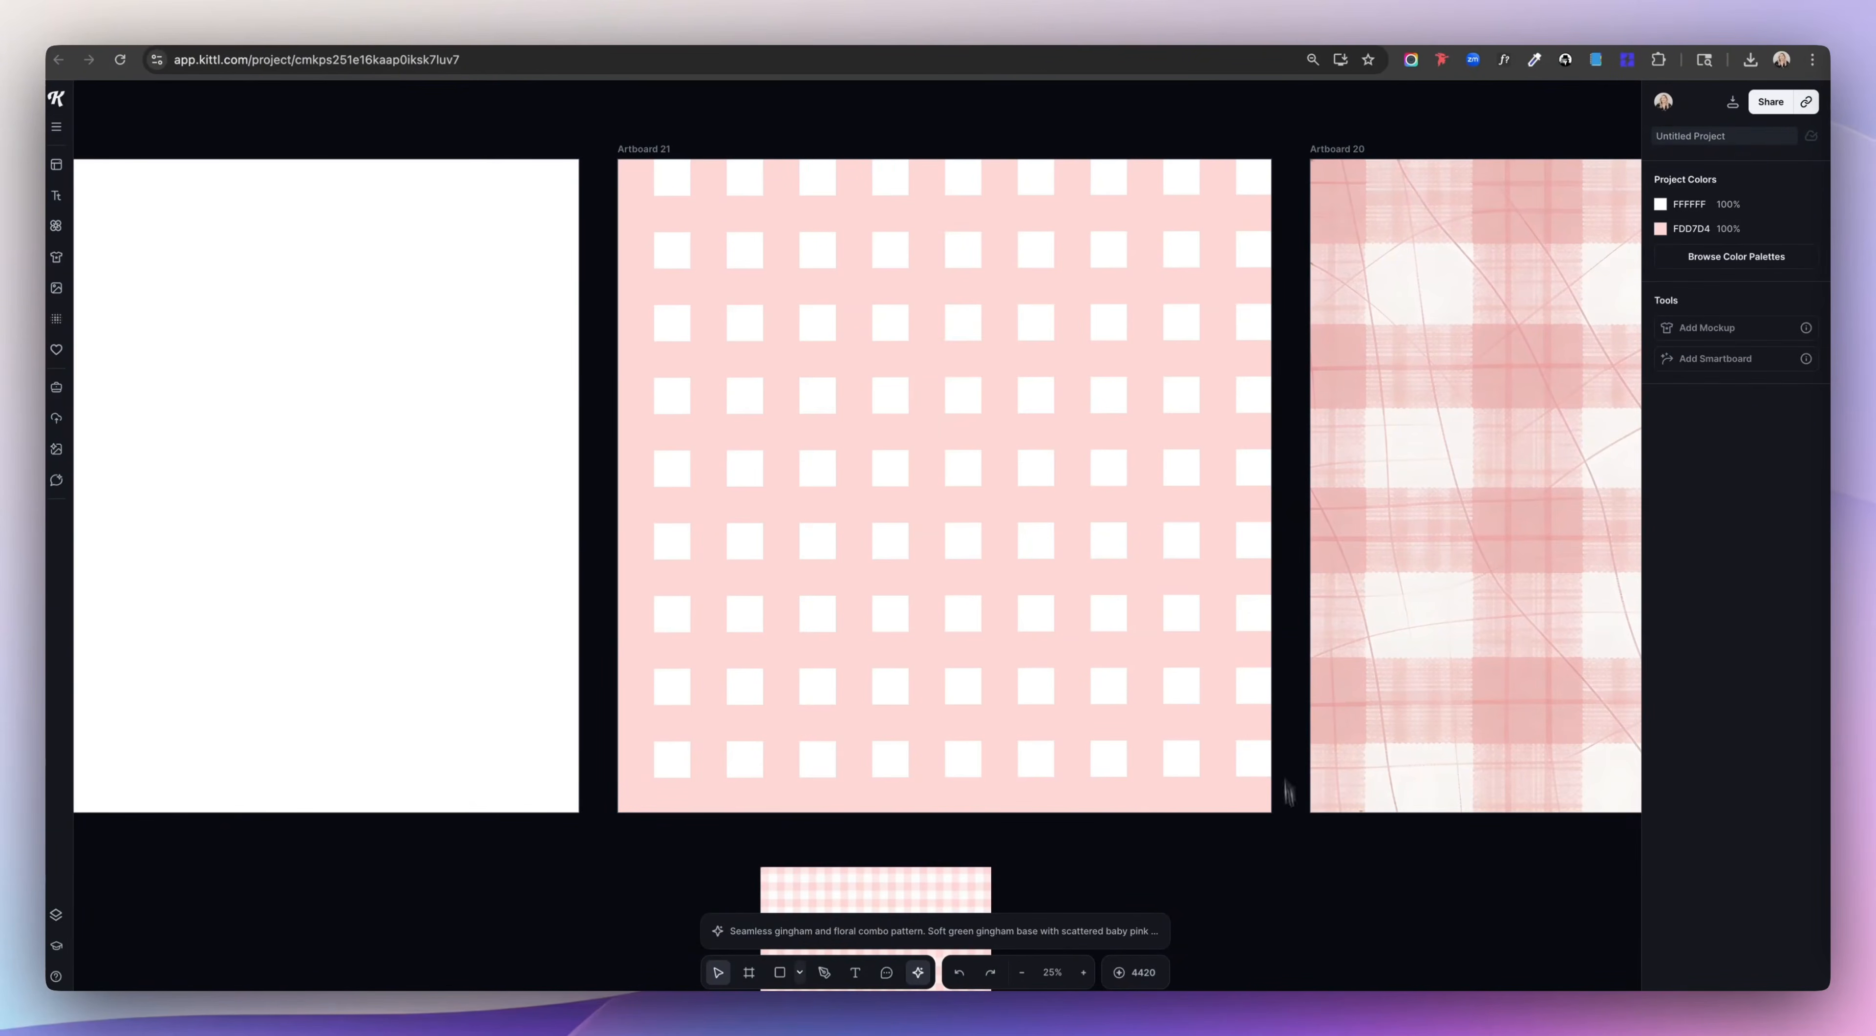
pyautogui.click(636, 302)
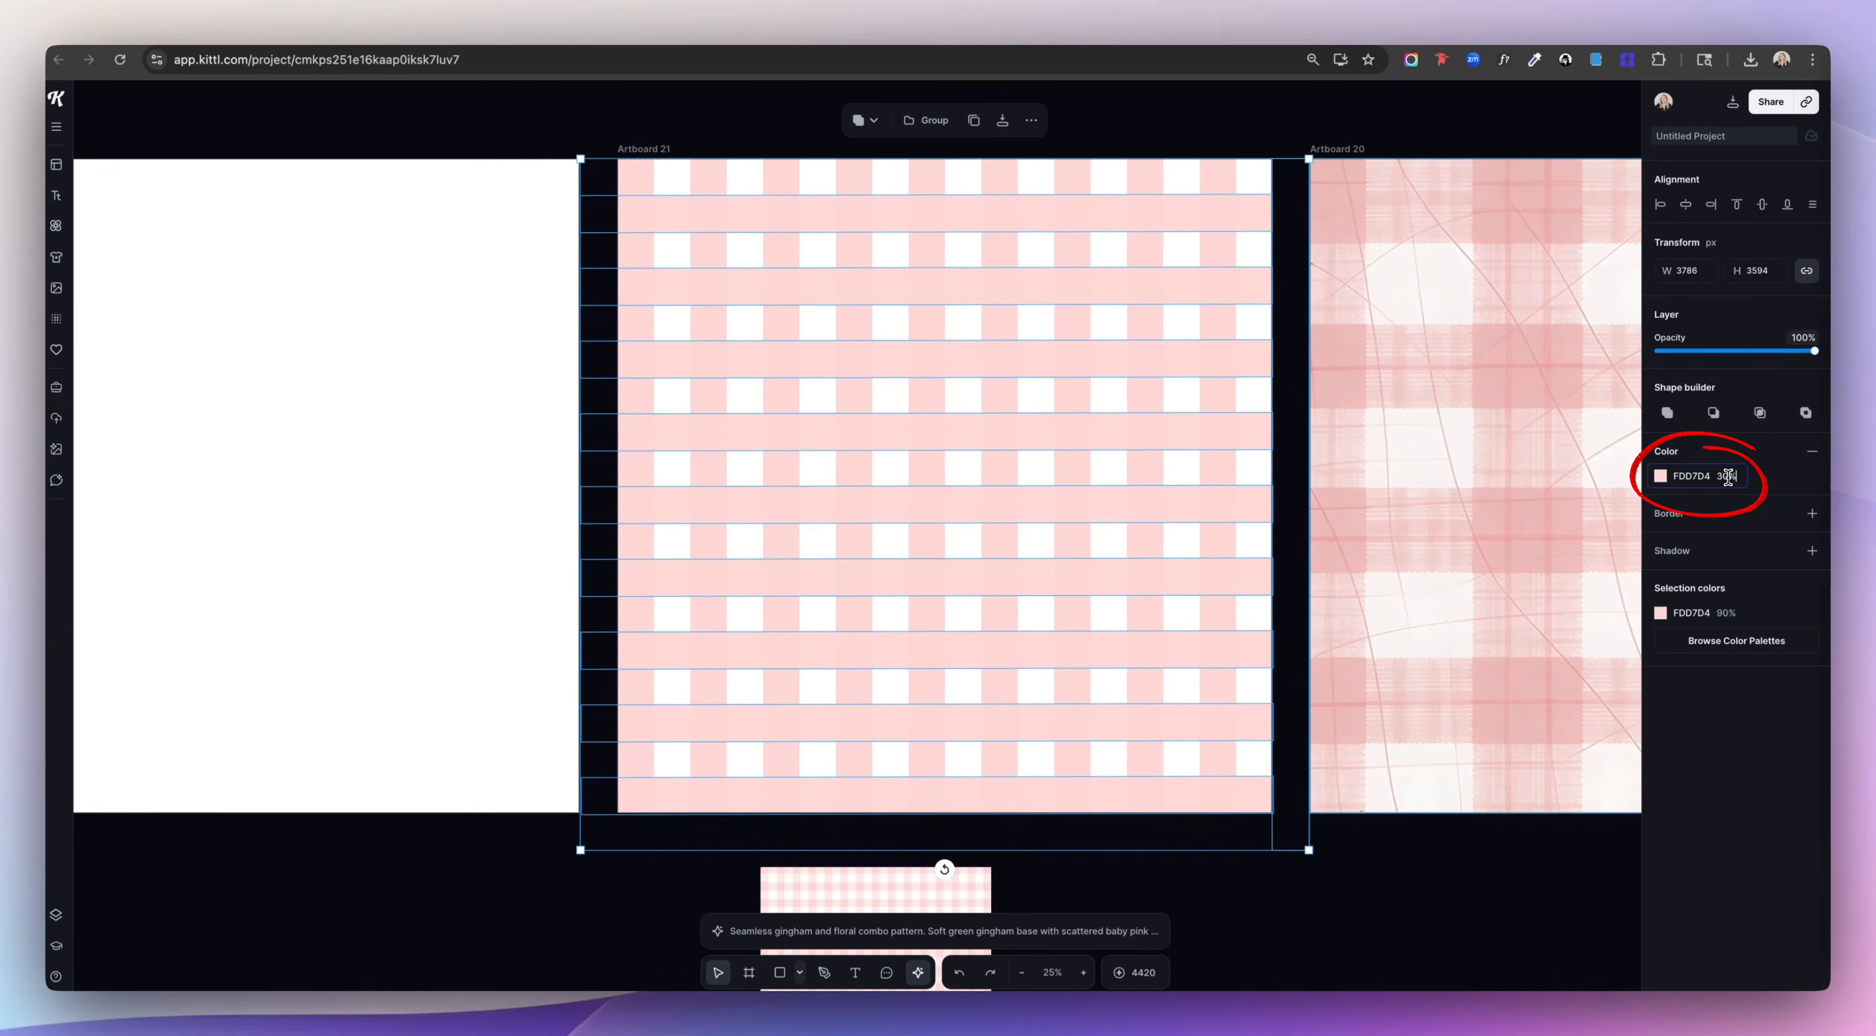
pyautogui.press('Return')
pyautogui.write('60')
pyautogui.press('Return')
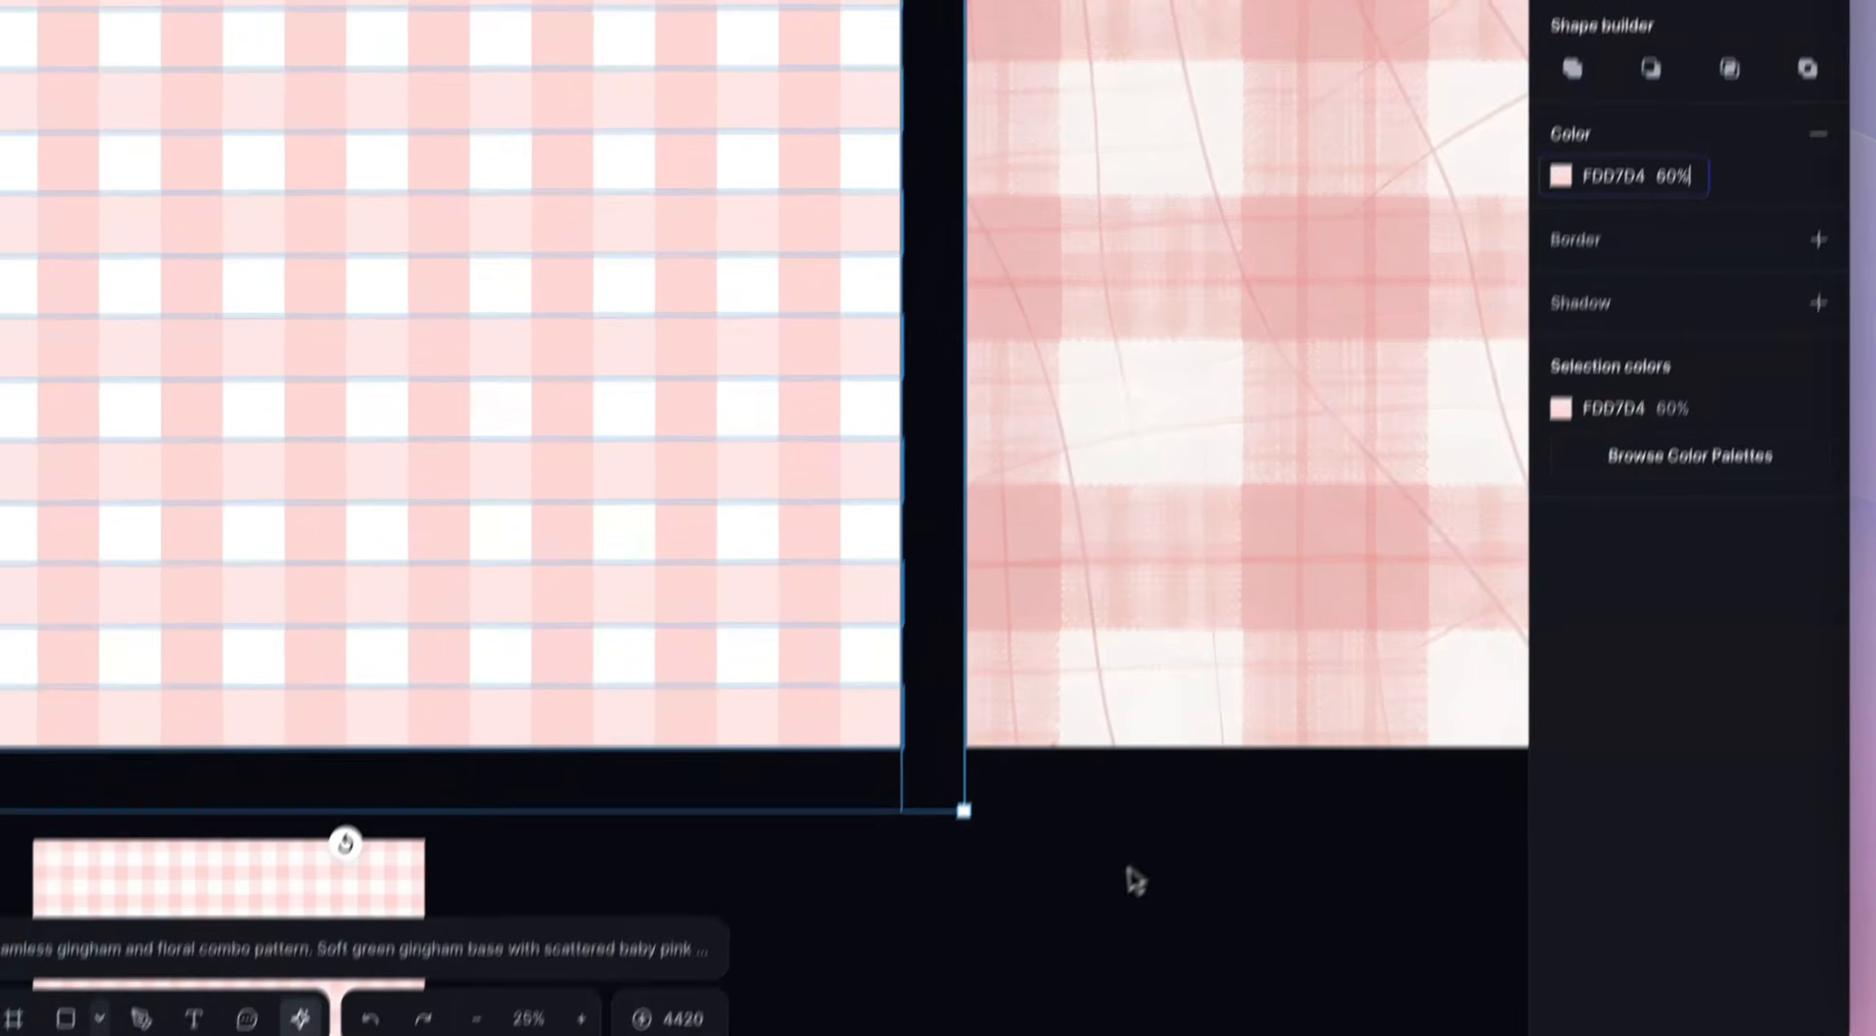
pyautogui.click(1395, 896)
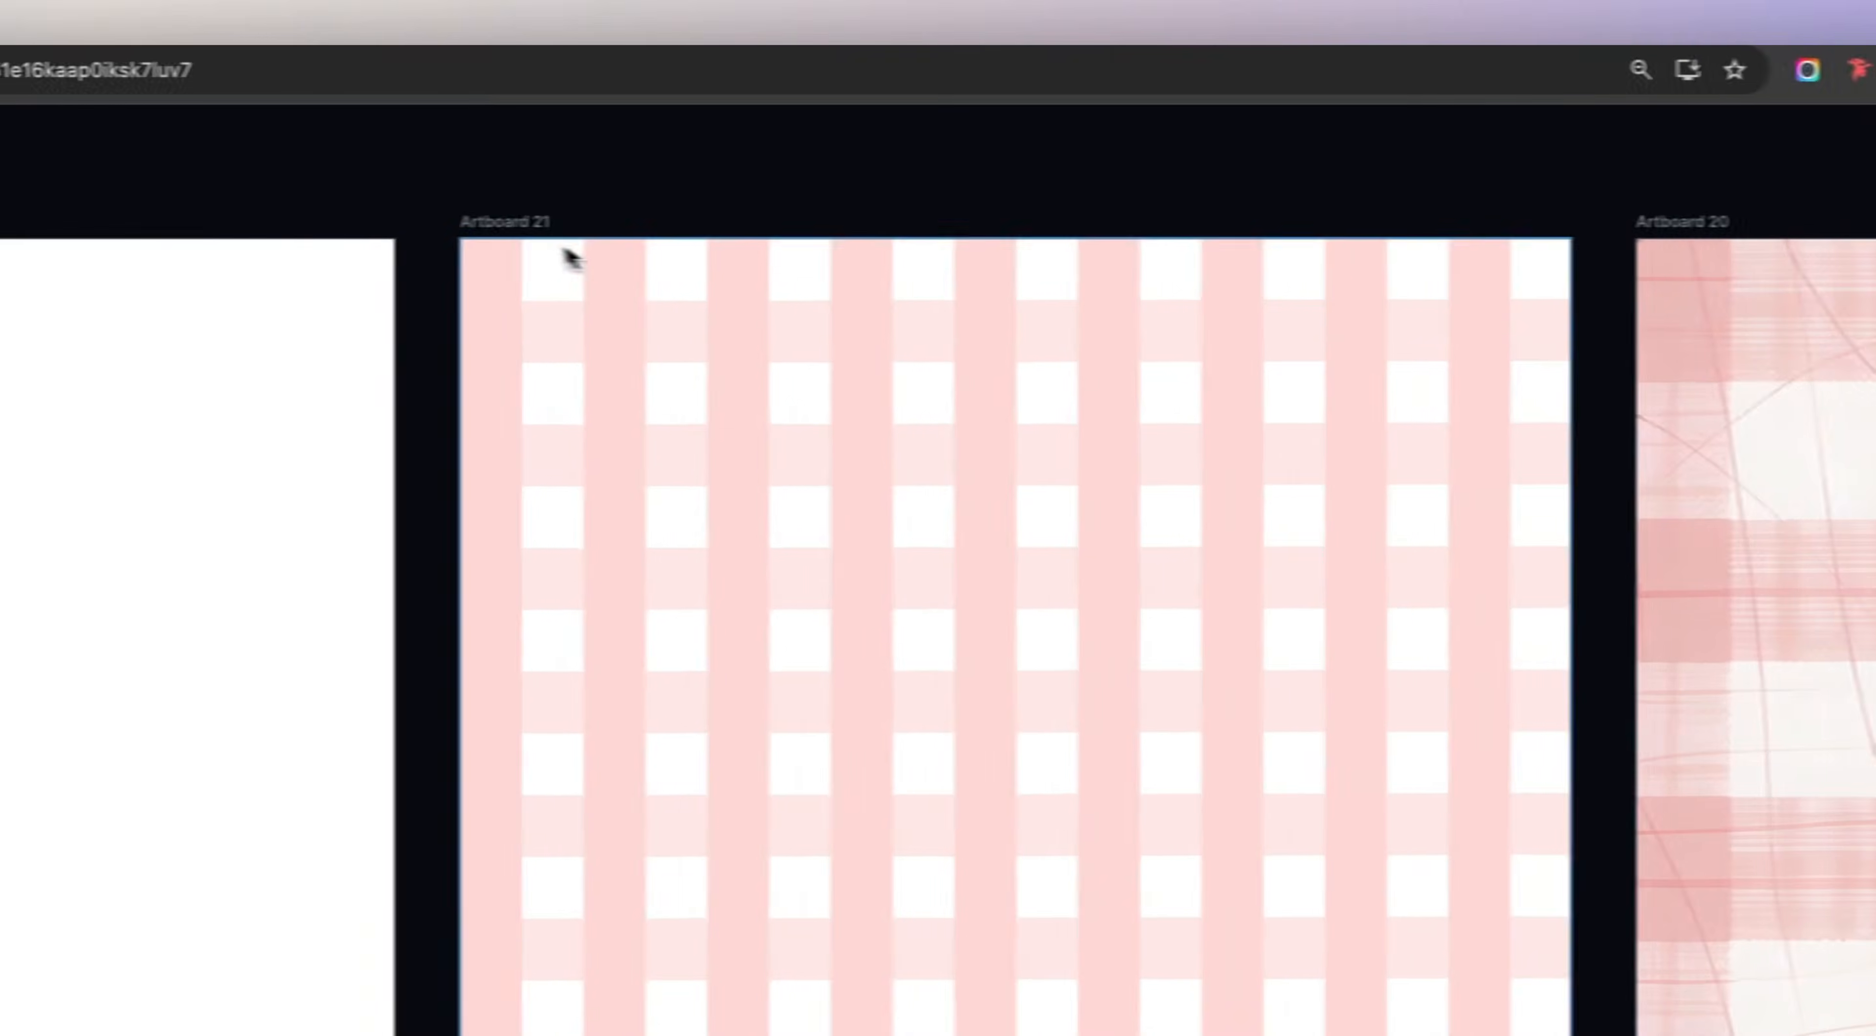
# Step: Select Artboard 21 and browse the paper textures for one that suits the pink gingham
pyautogui.moveTo(472, 215); pyautogui.dragTo(832, 227)
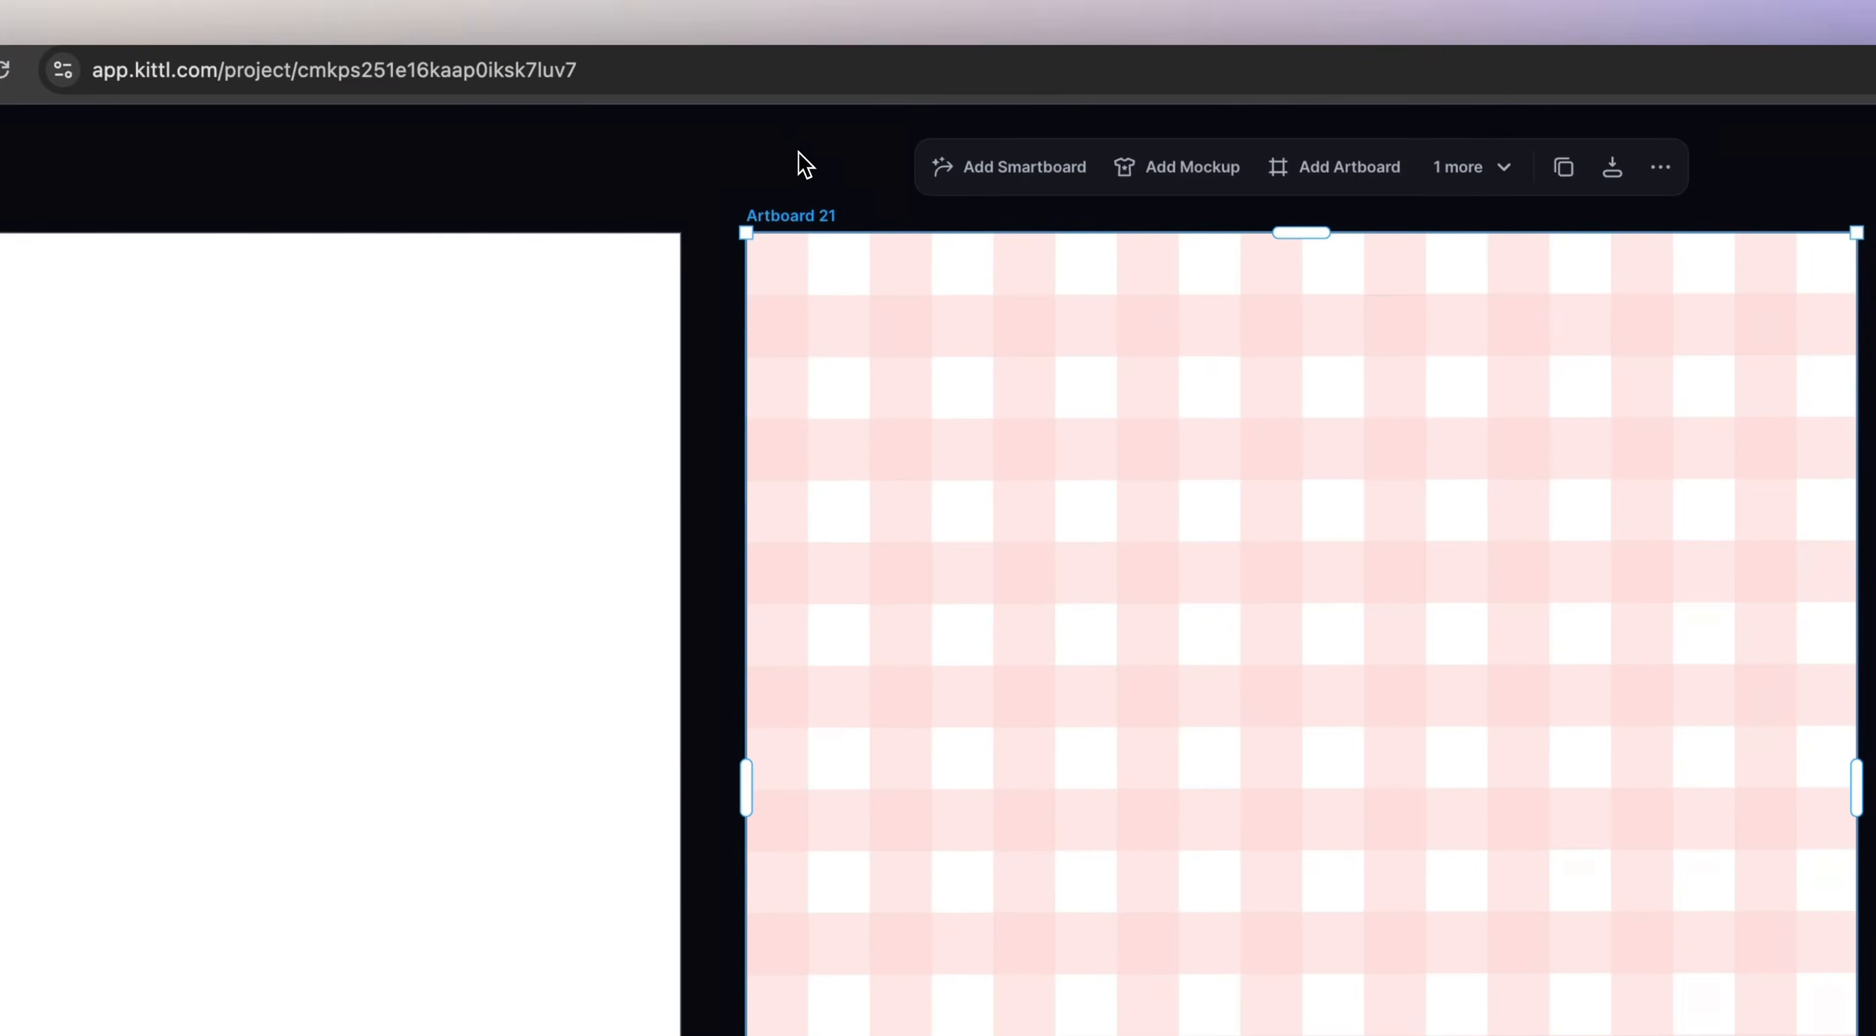
pyautogui.hscroll(-2, 896, 324)
pyautogui.click(858, 175)
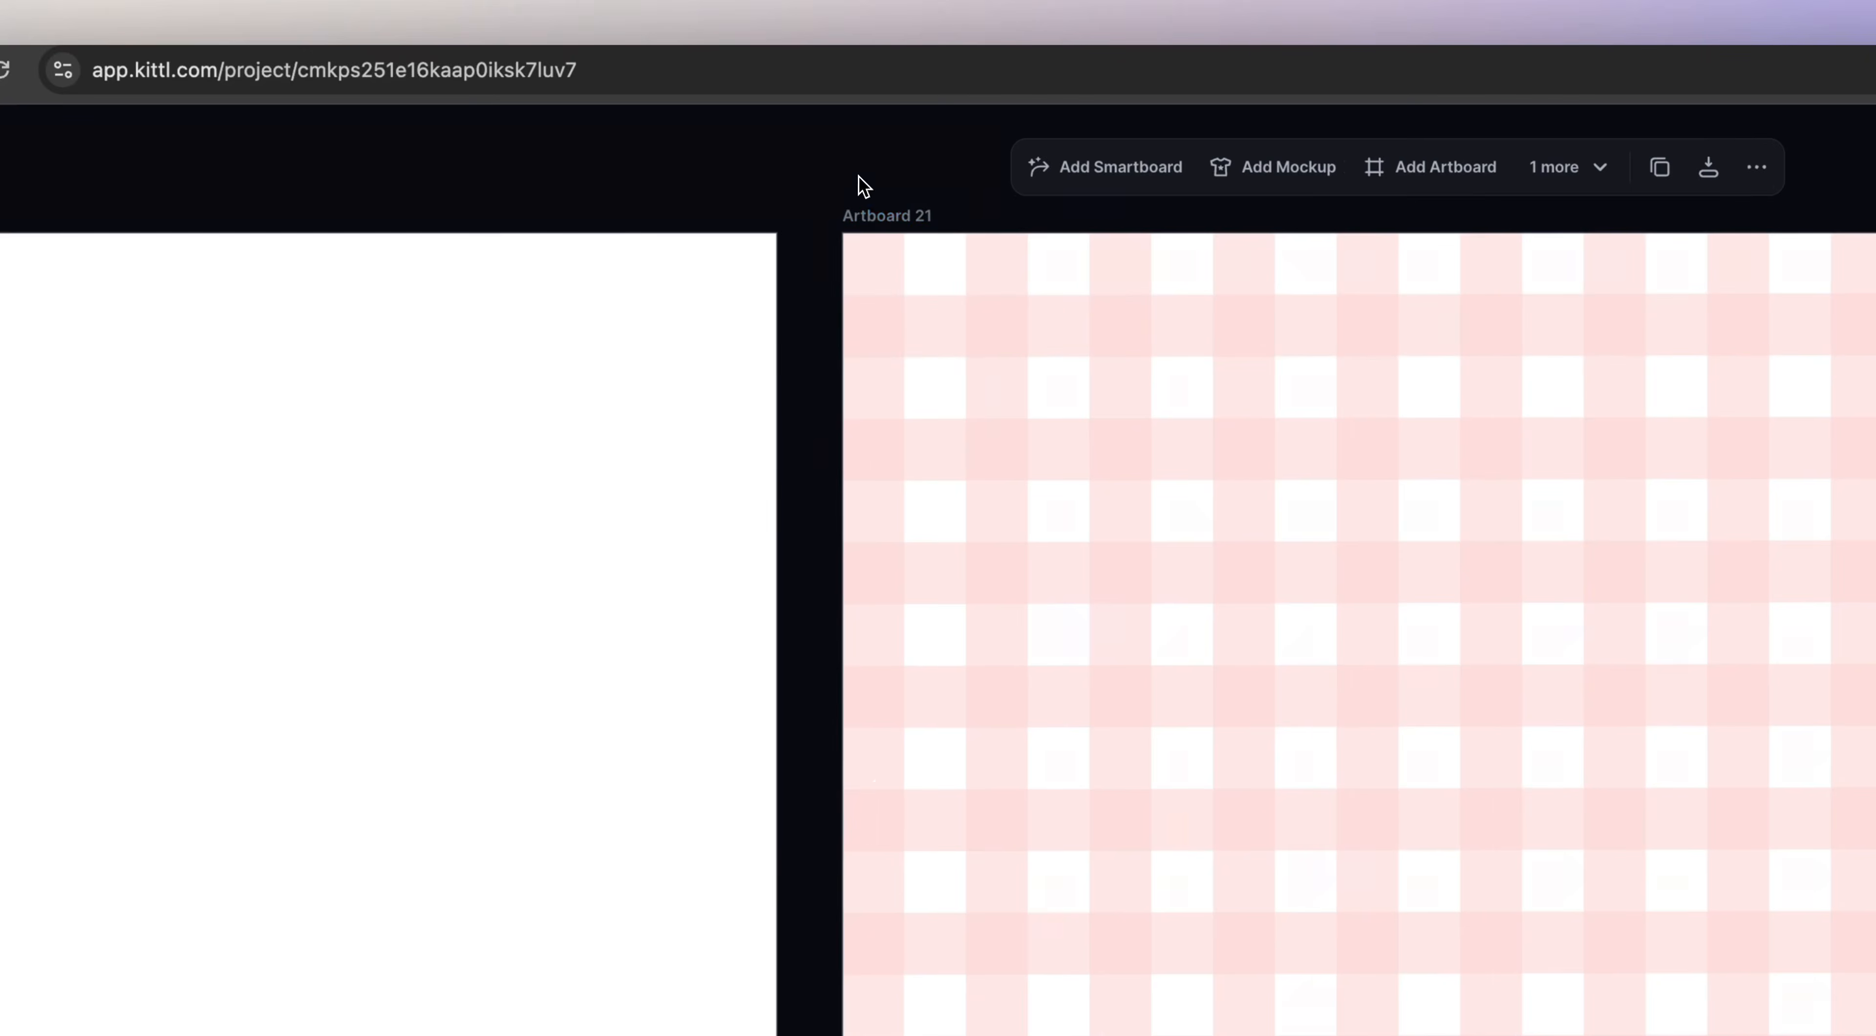
pyautogui.click(895, 221)
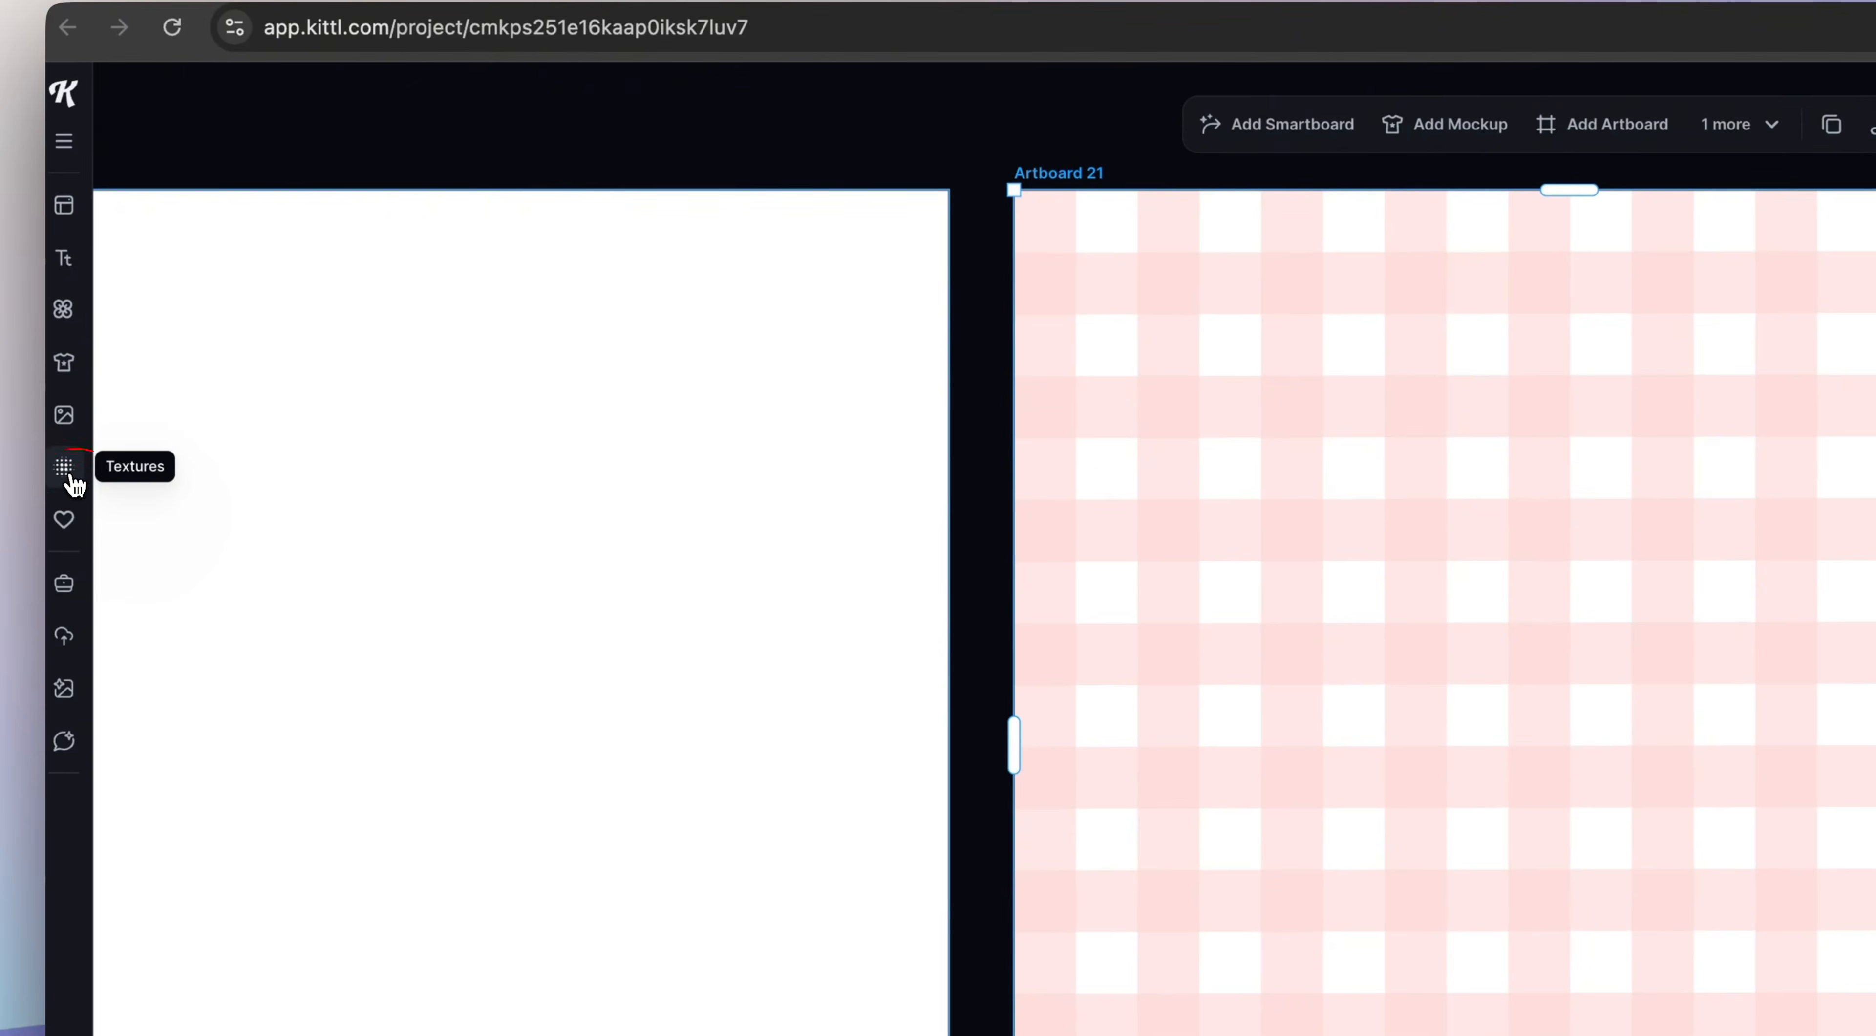
pyautogui.click(78, 478)
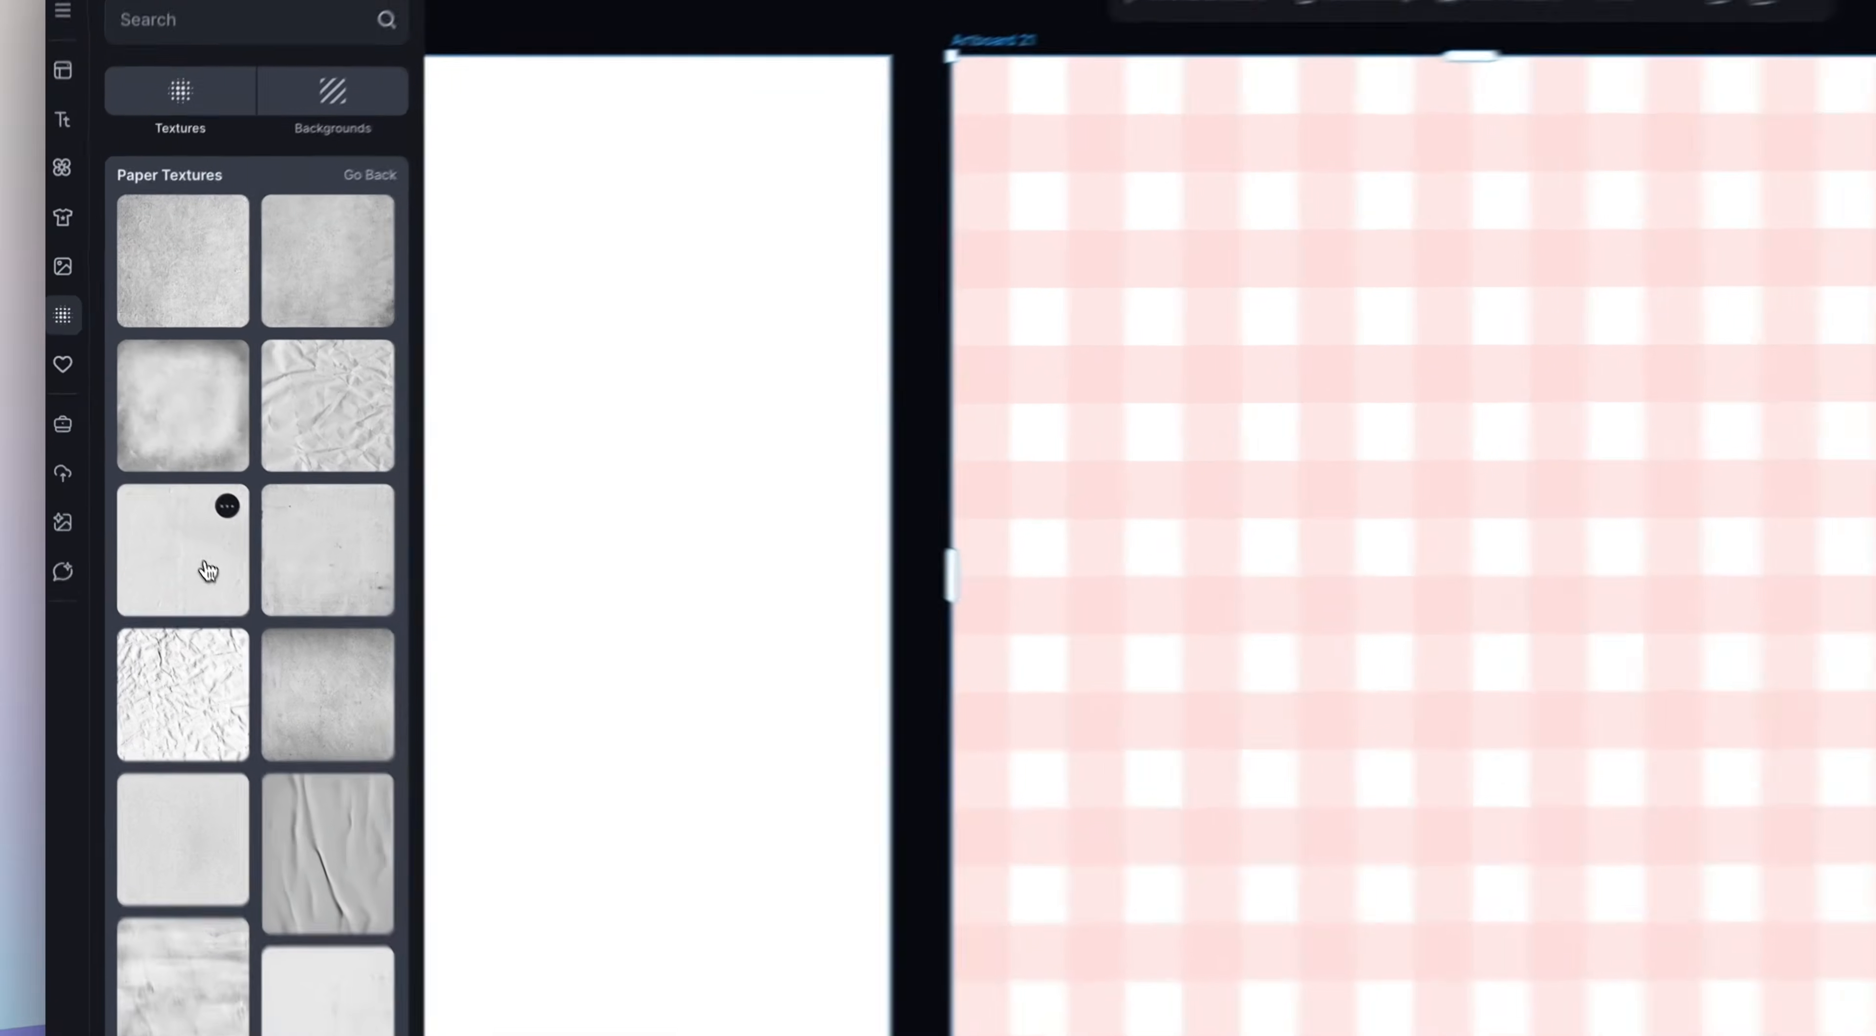
pyautogui.click(142, 473)
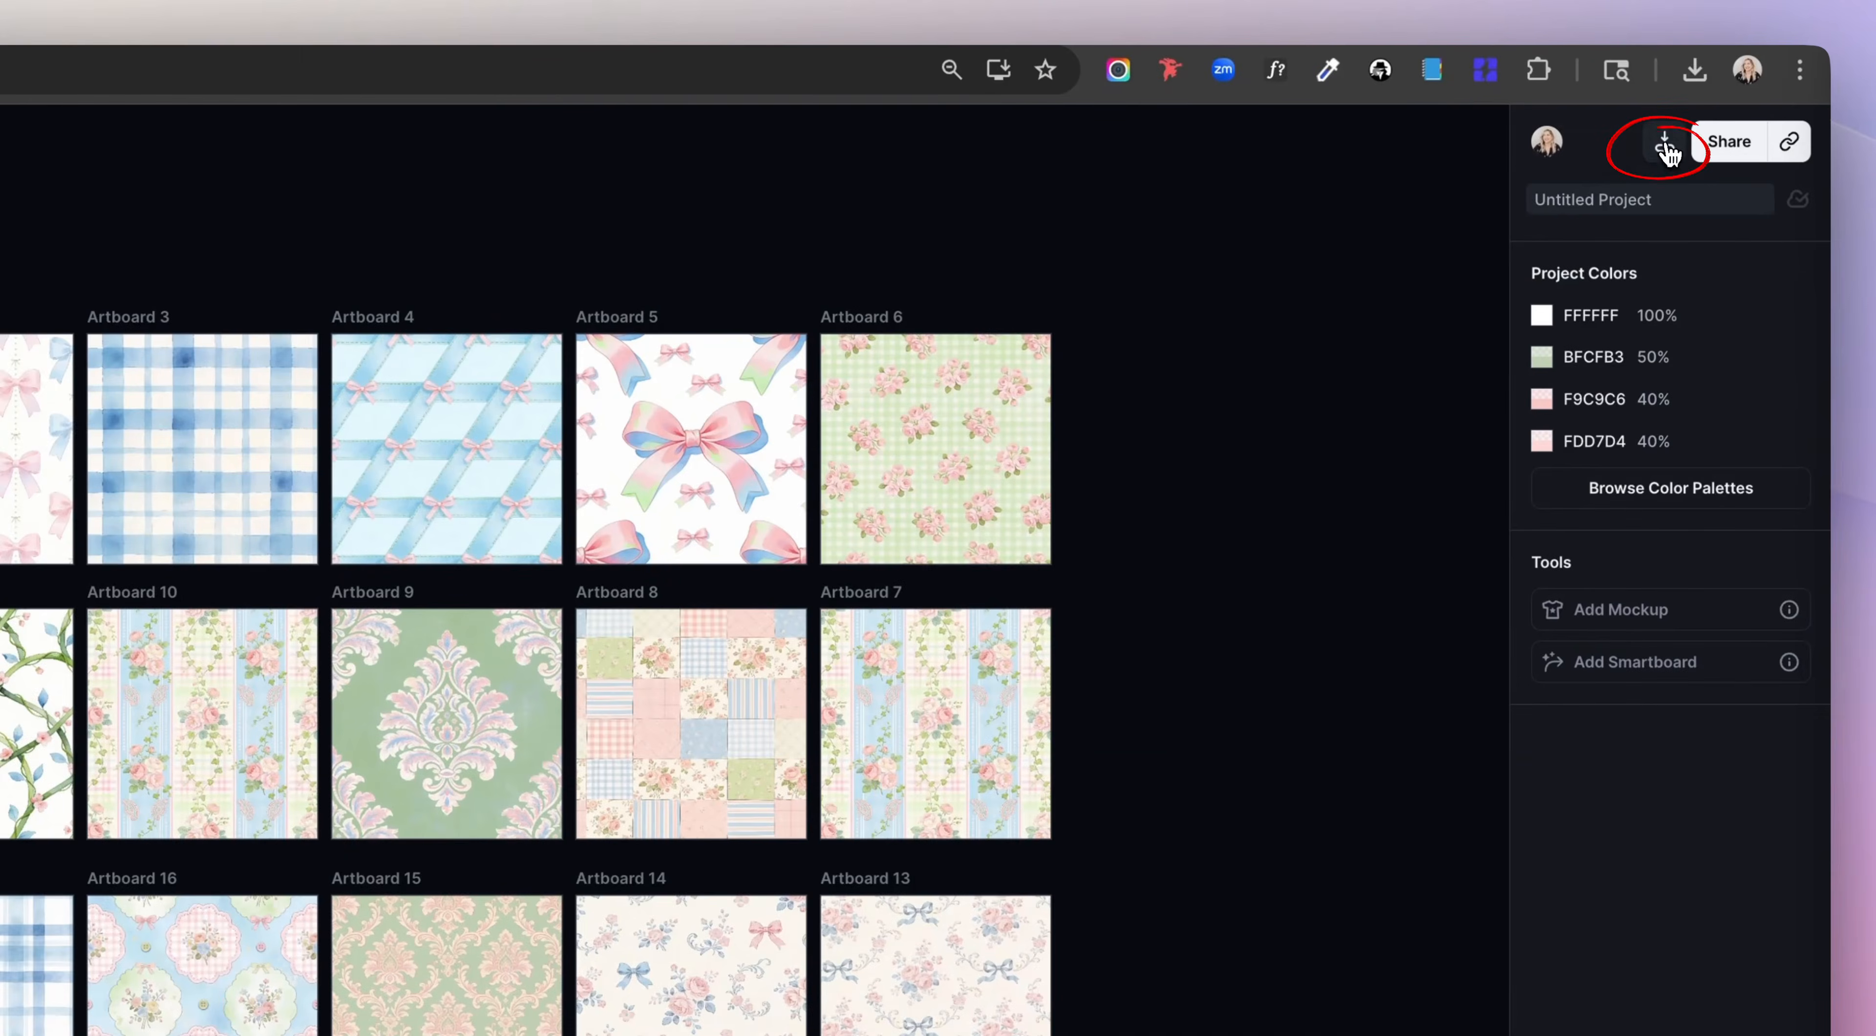
# Step: Download all 24 artboards as 3400 × 3400 px PNG files at 300 dpi
pyautogui.click(1666, 144)
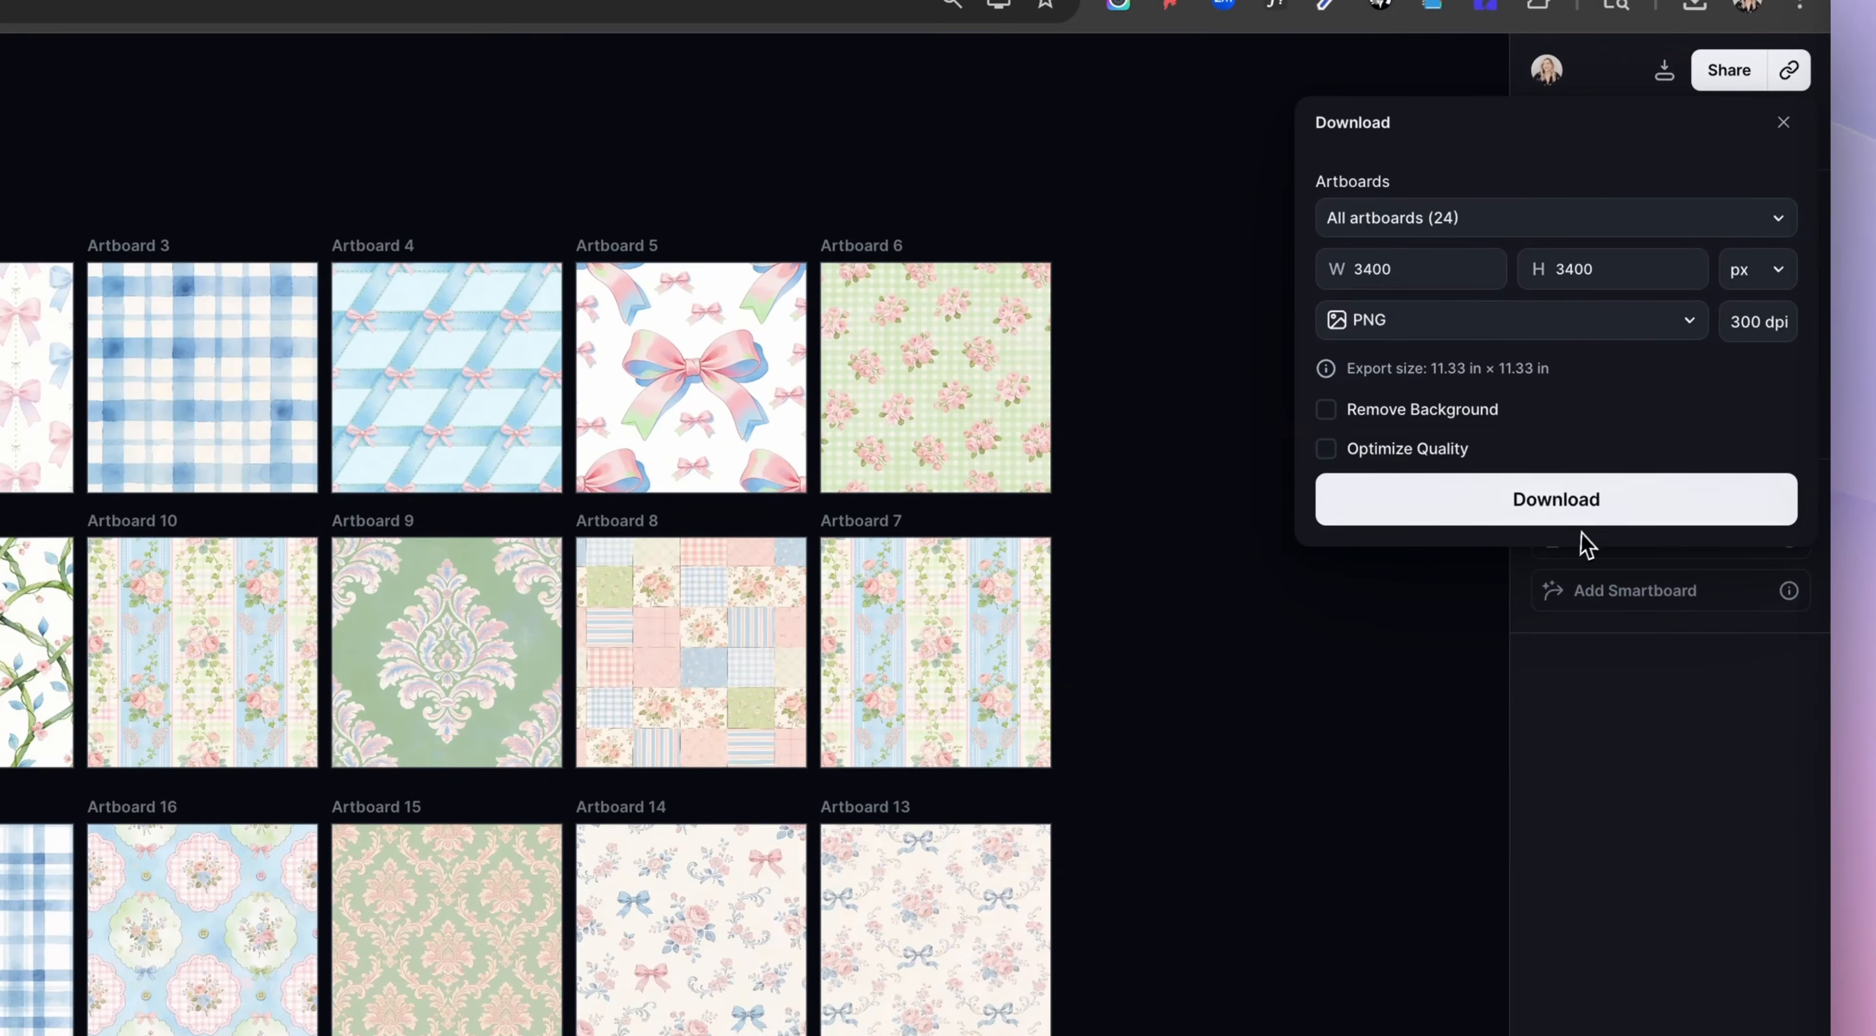
pyautogui.click(1572, 511)
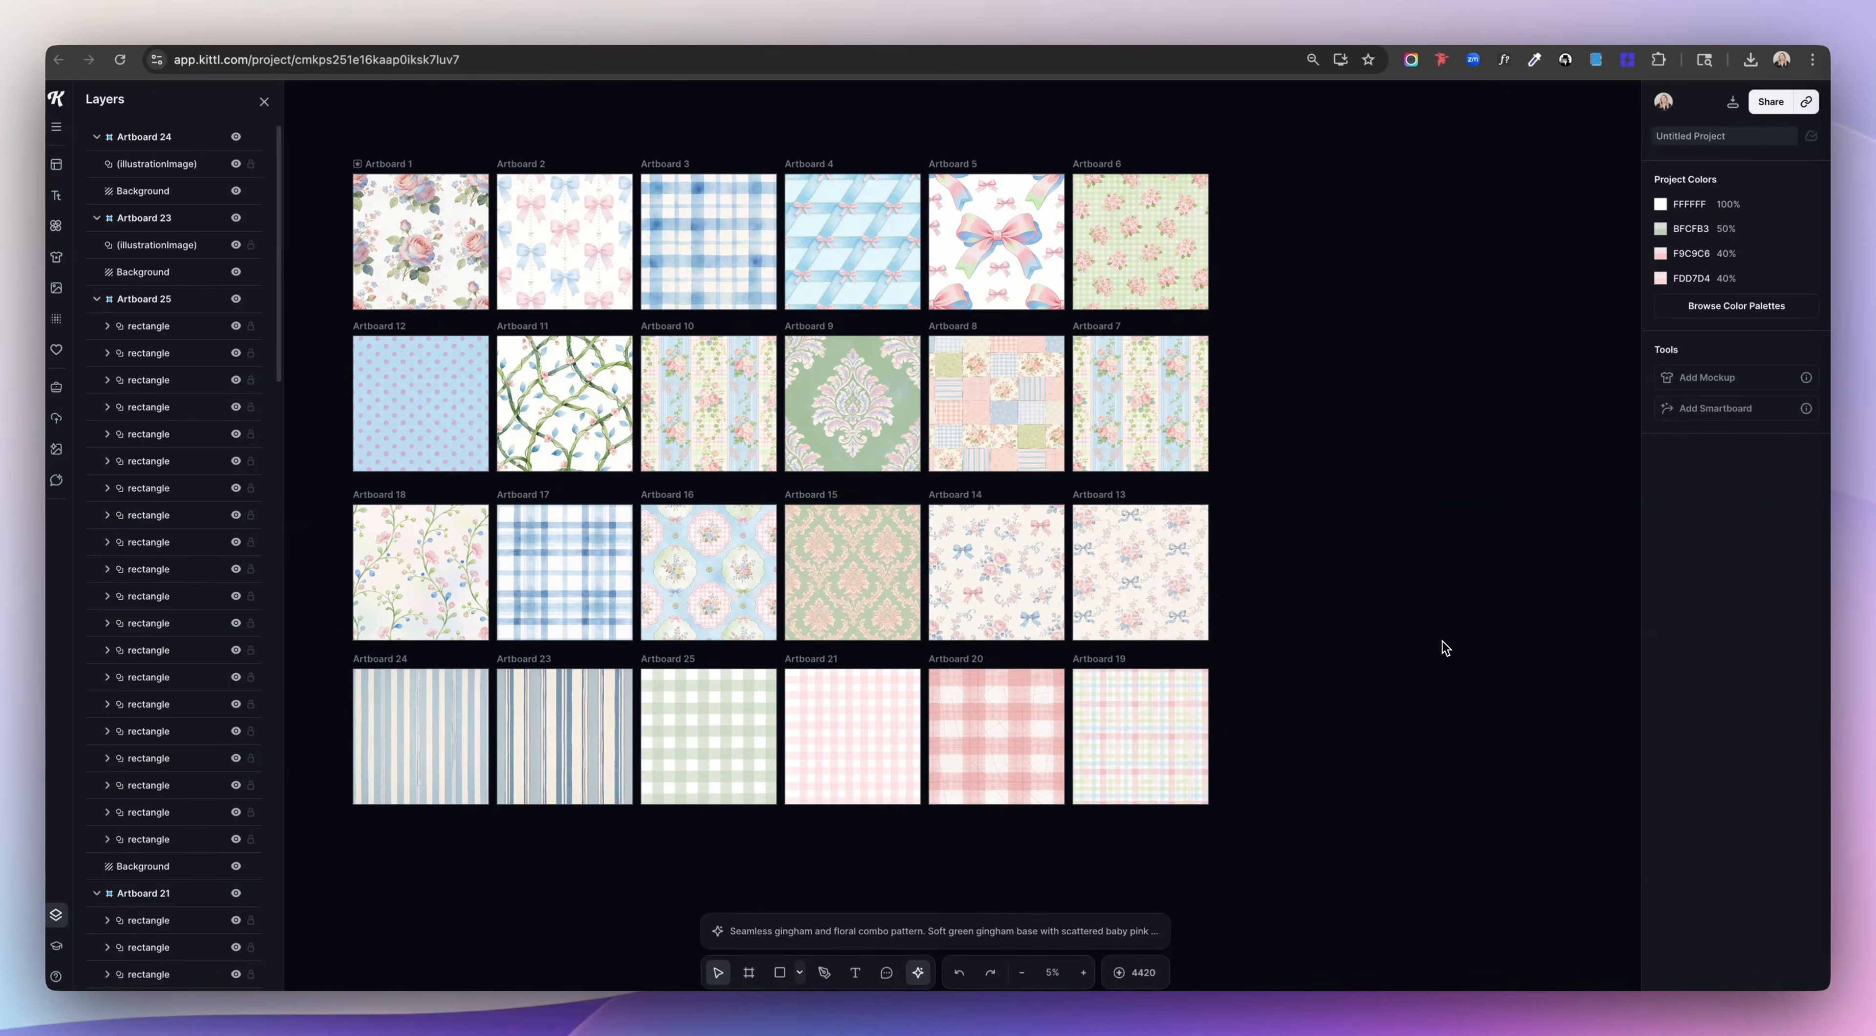
# Step: Browse the mockup library and add the mockup of a white tote bag lying on white marble
pyautogui.hscroll(1, 1442, 641)
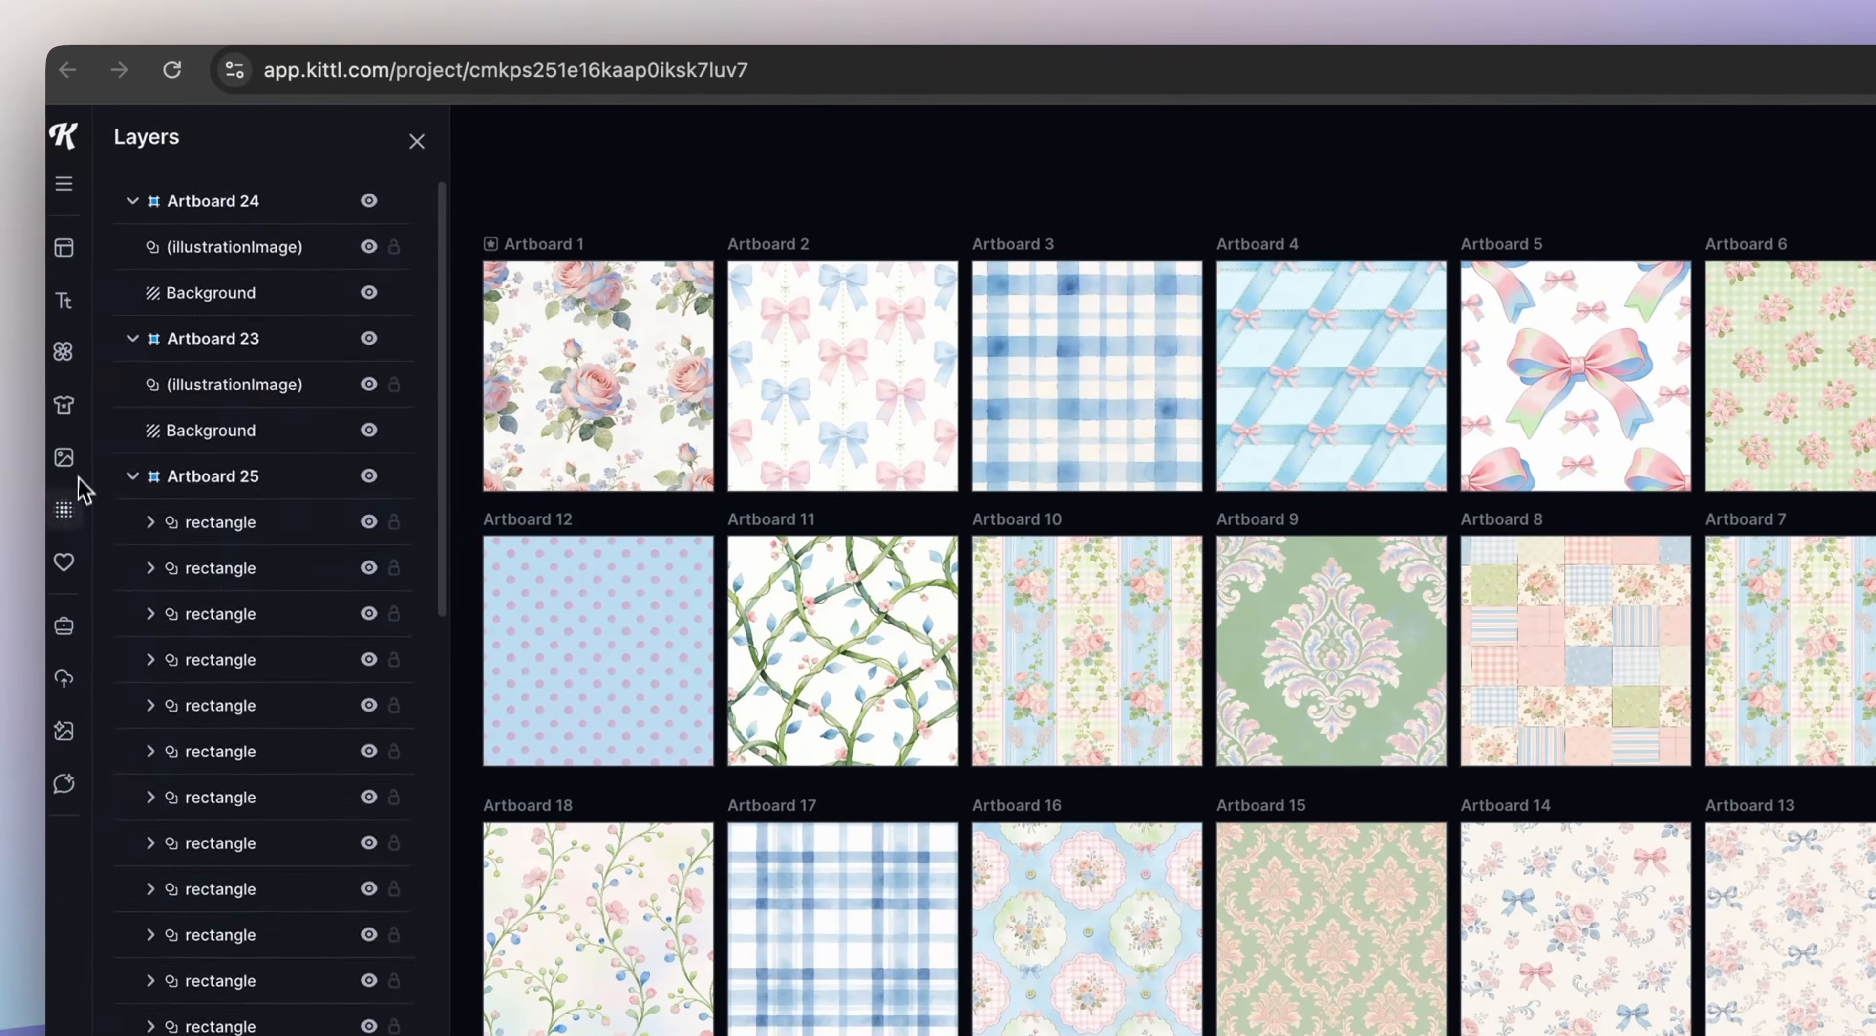
pyautogui.click(57, 258)
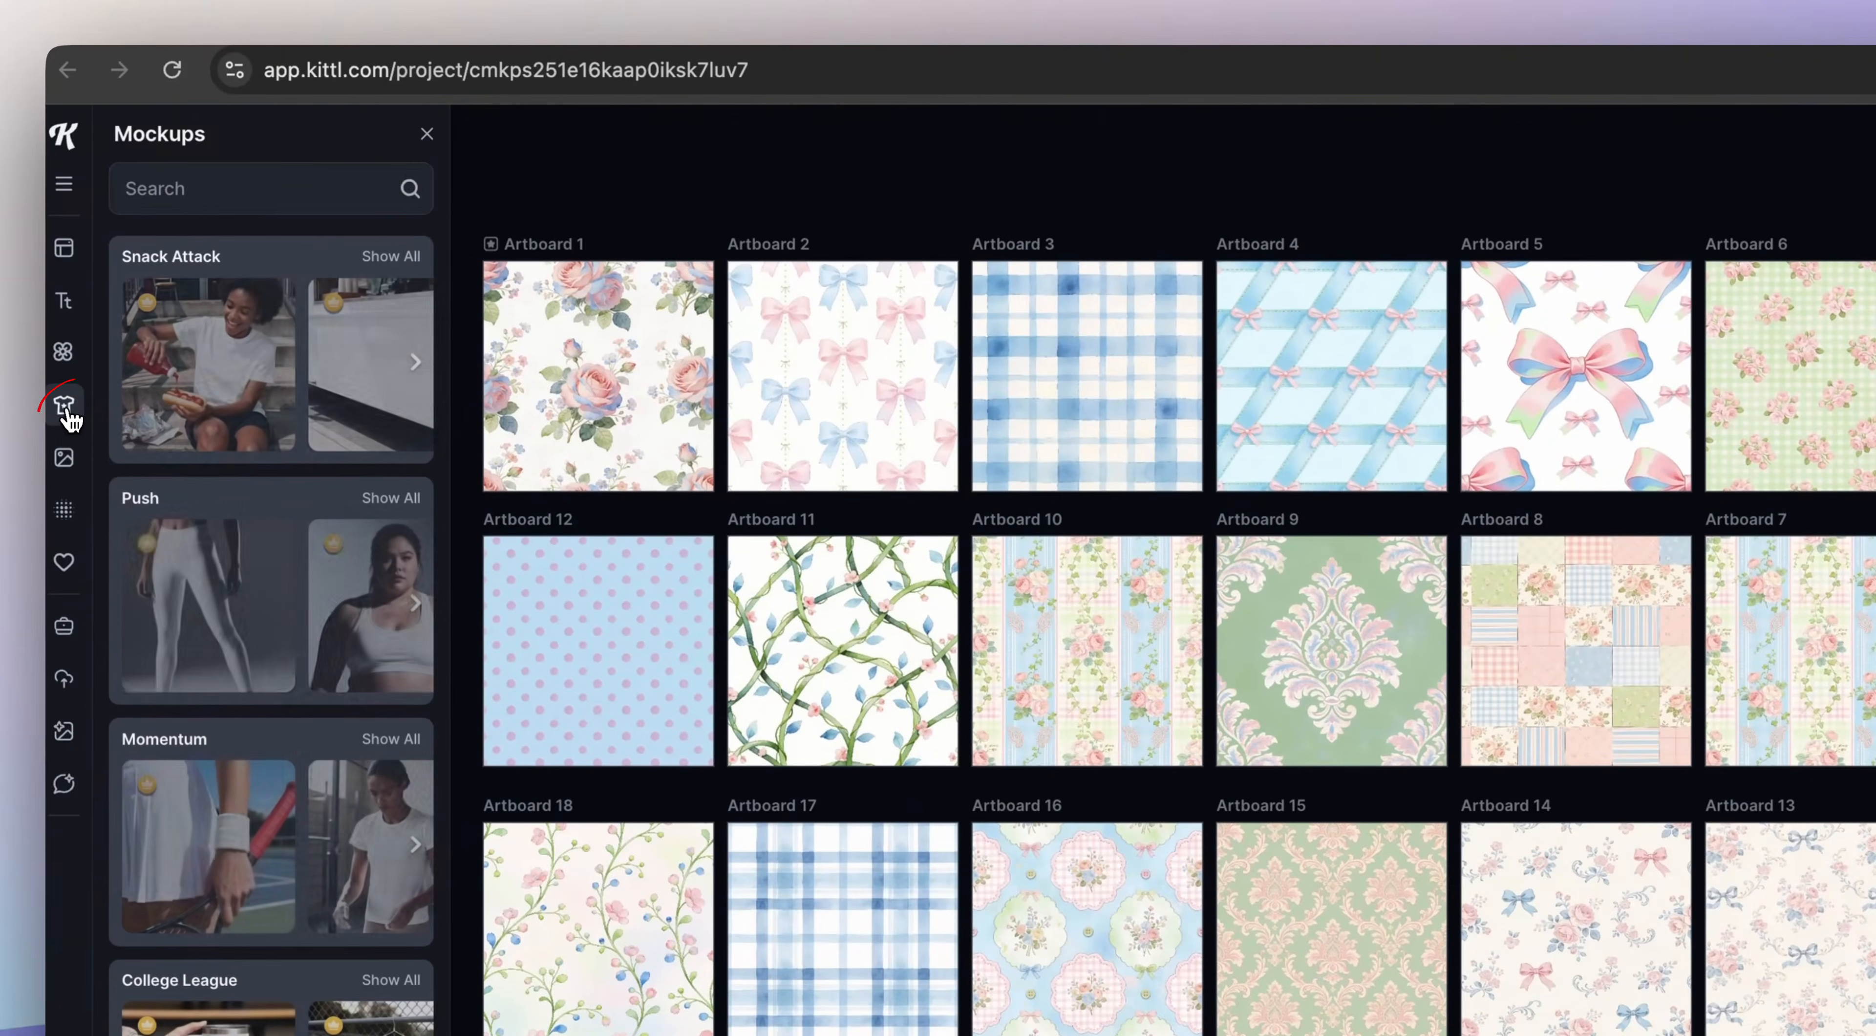
pyautogui.scroll(-8, 232, 464)
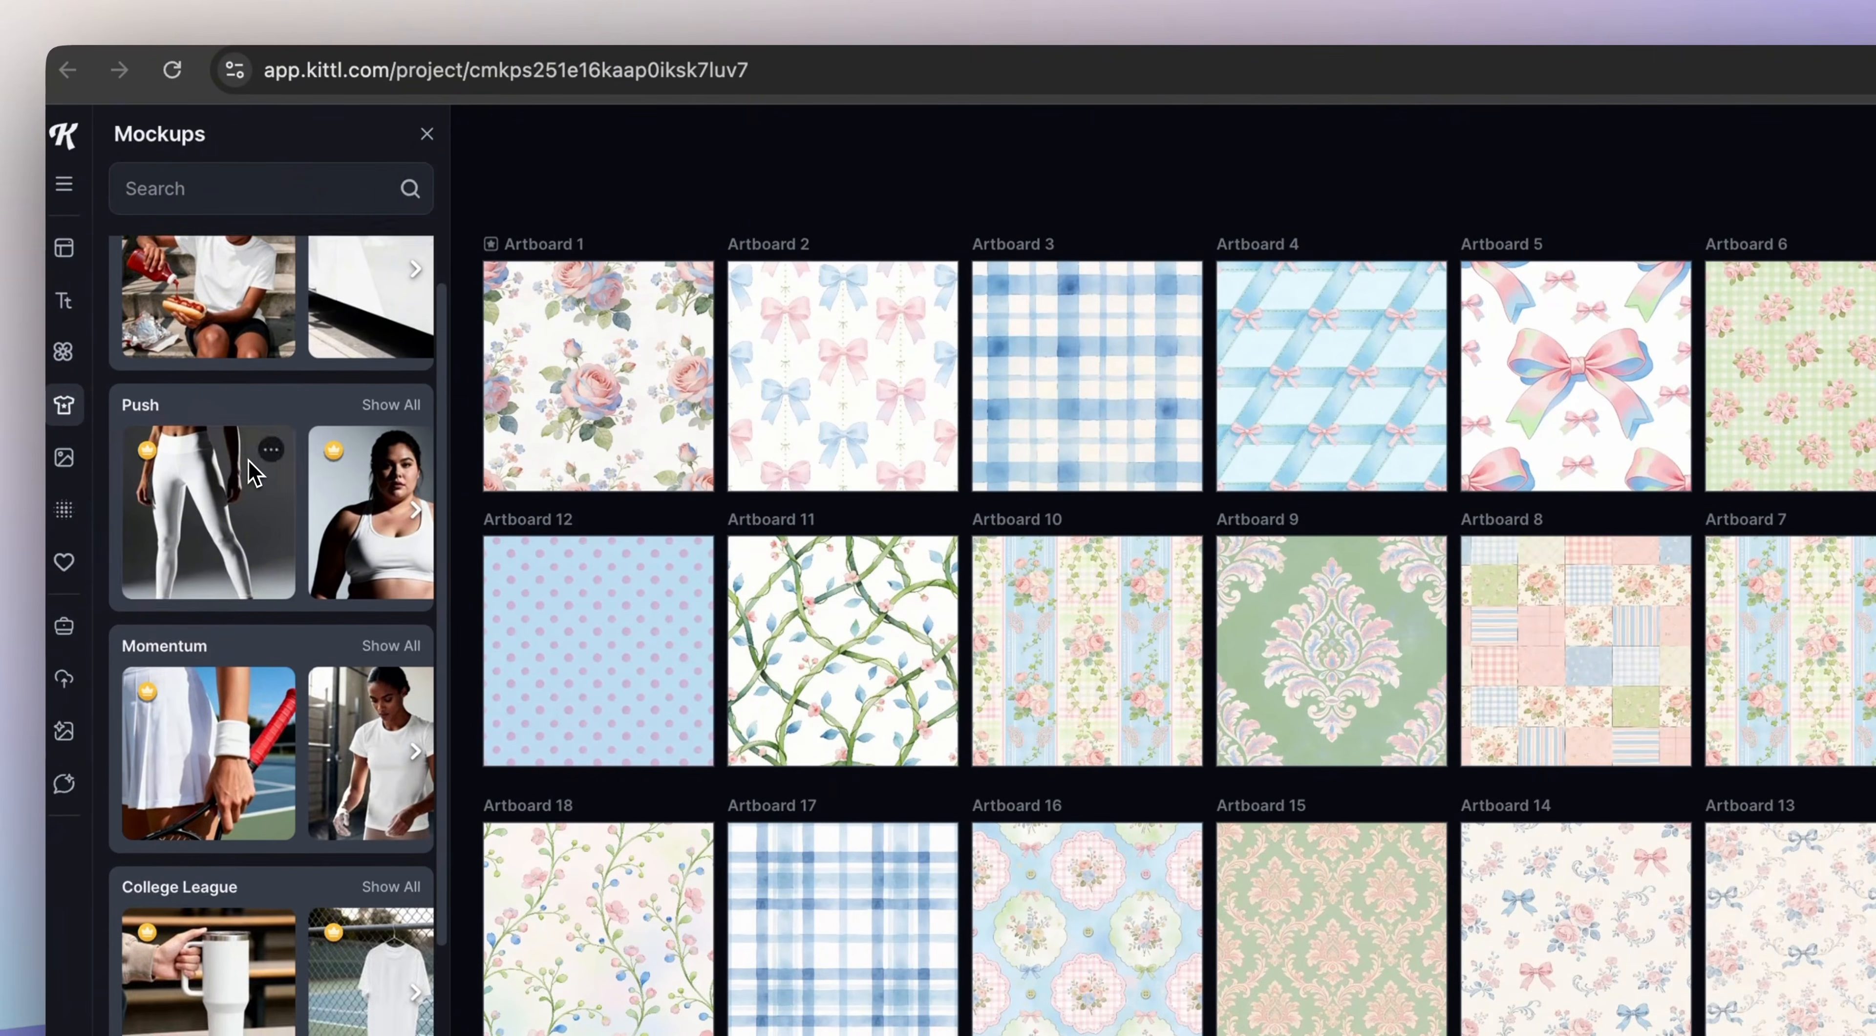
pyautogui.scroll(-8, 248, 503)
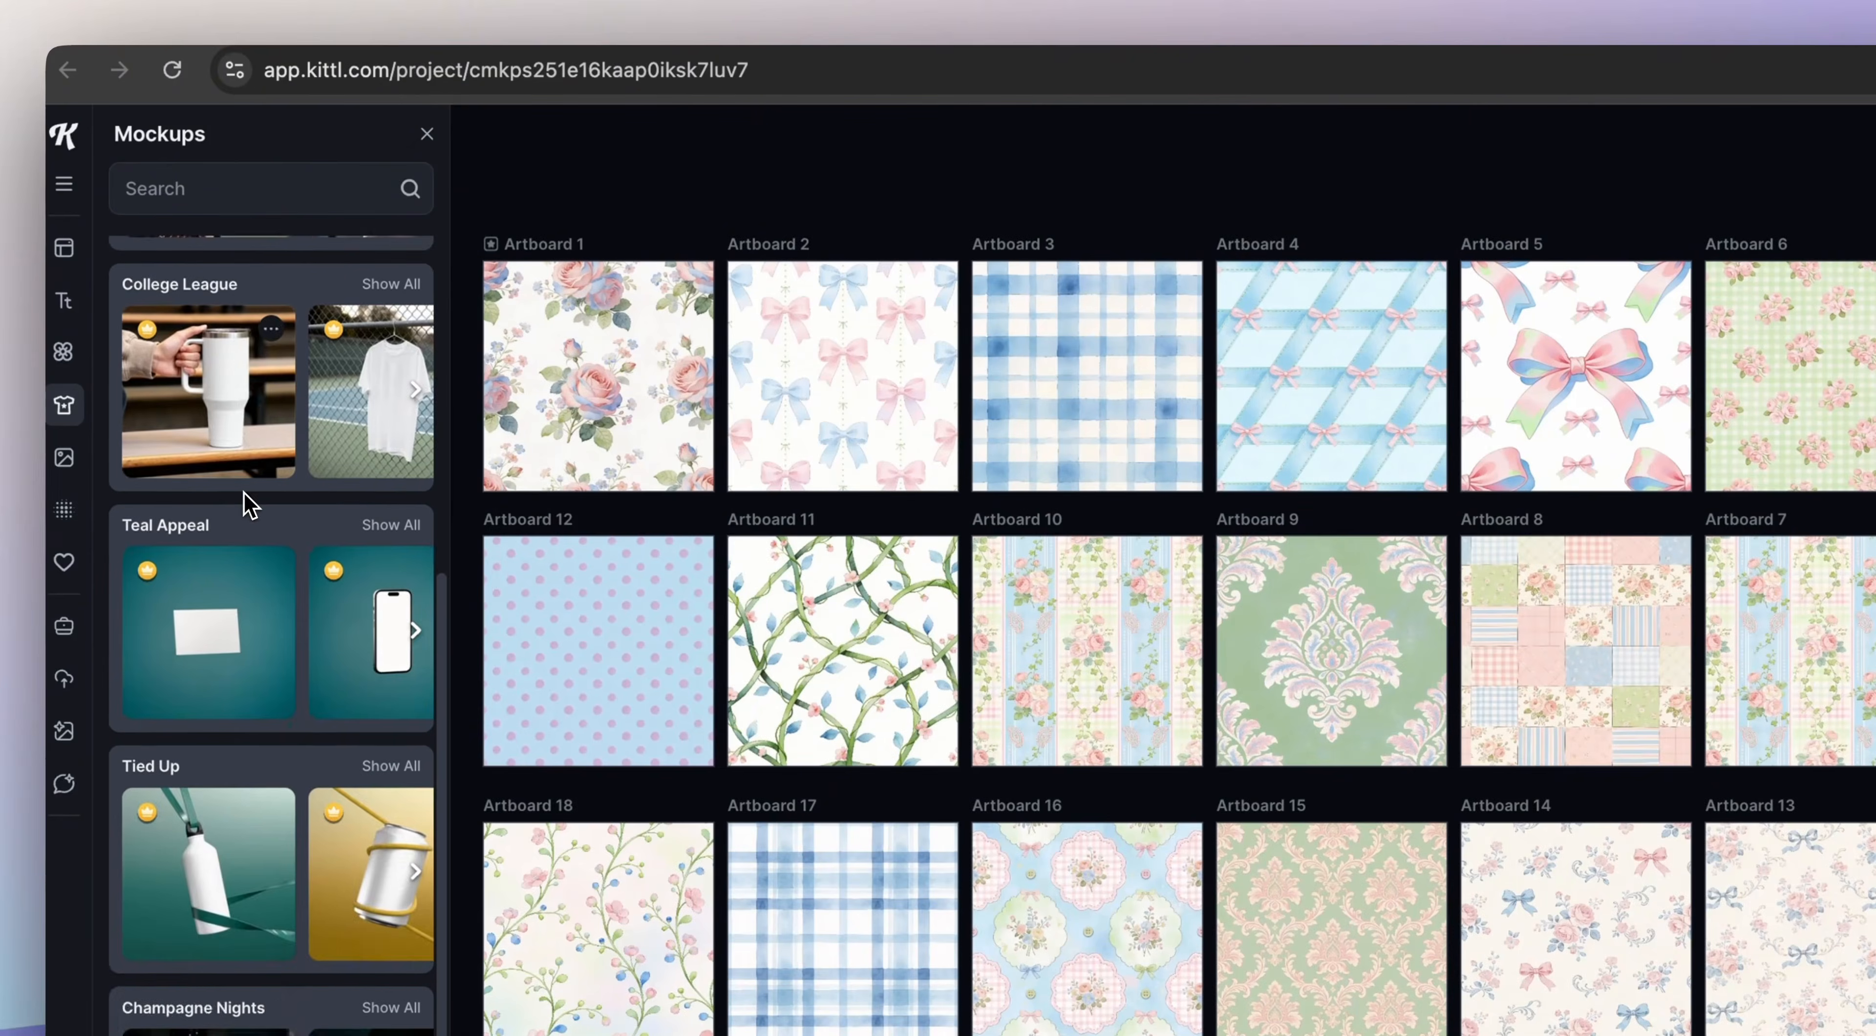
pyautogui.scroll(-8, 248, 506)
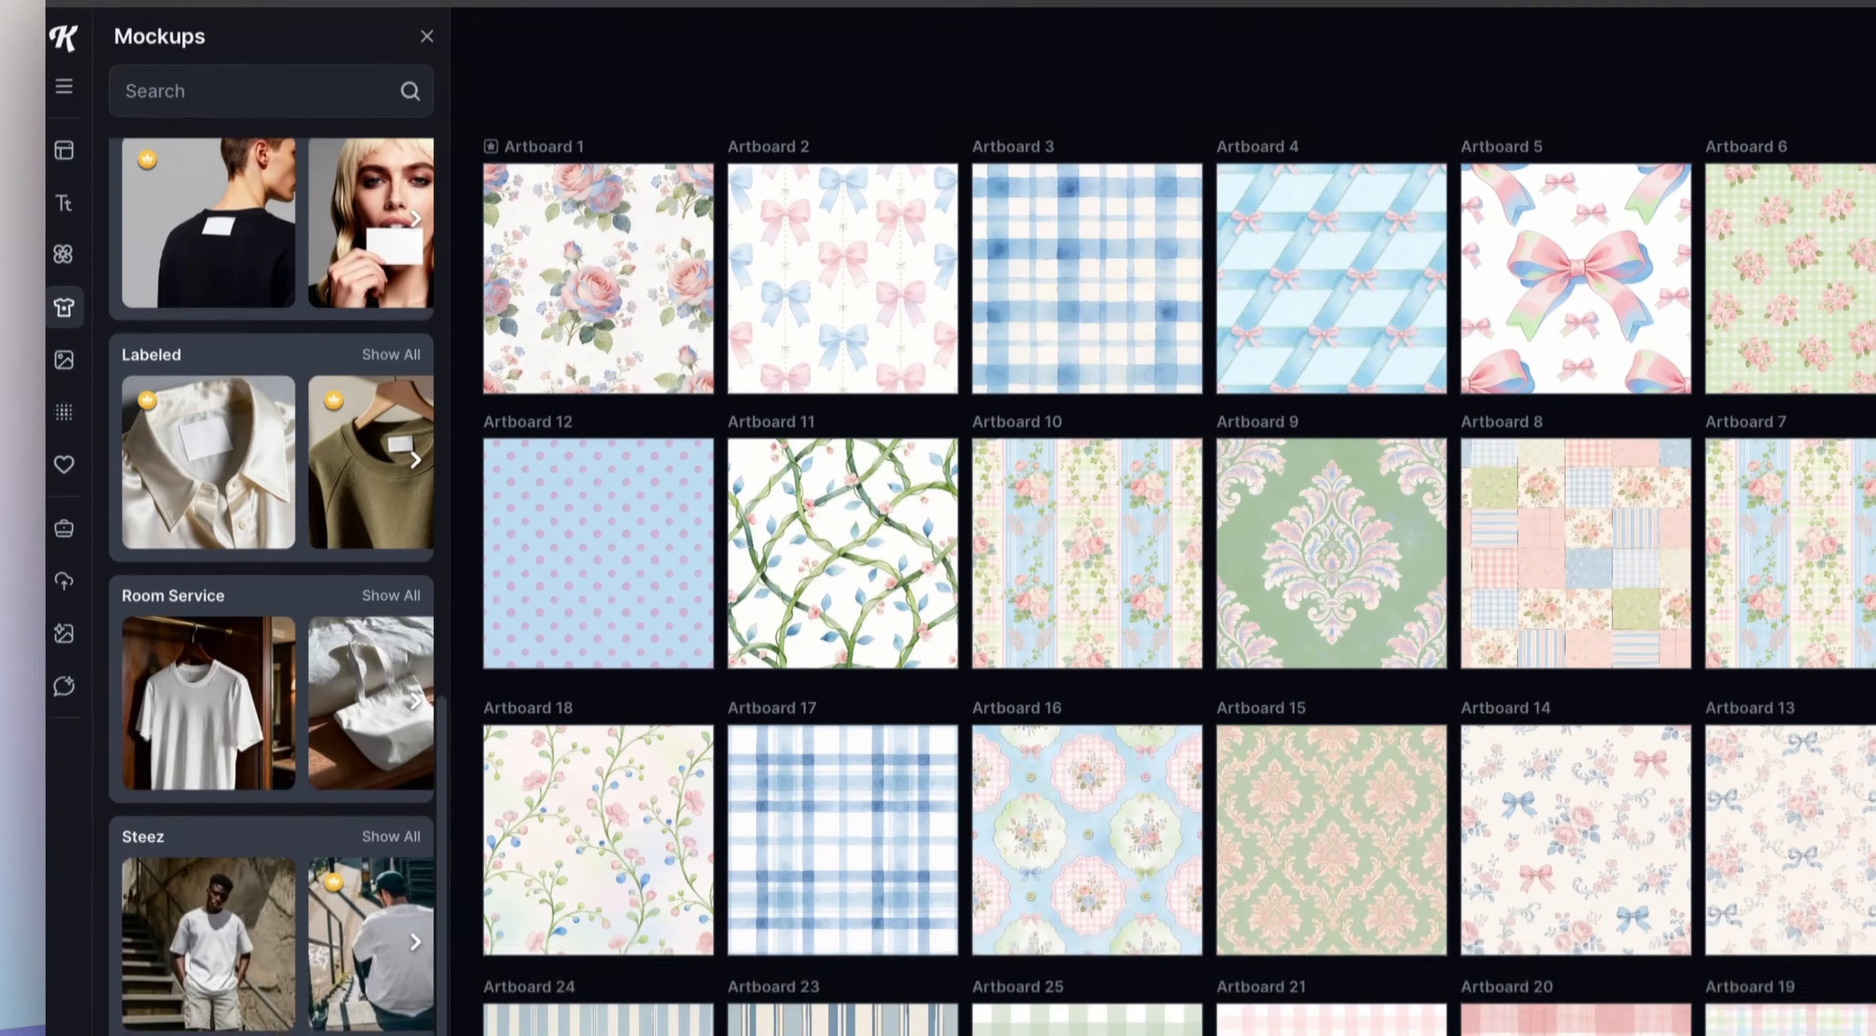
pyautogui.scroll(-5, 306, 619)
pyautogui.scroll(-1, 327, 663)
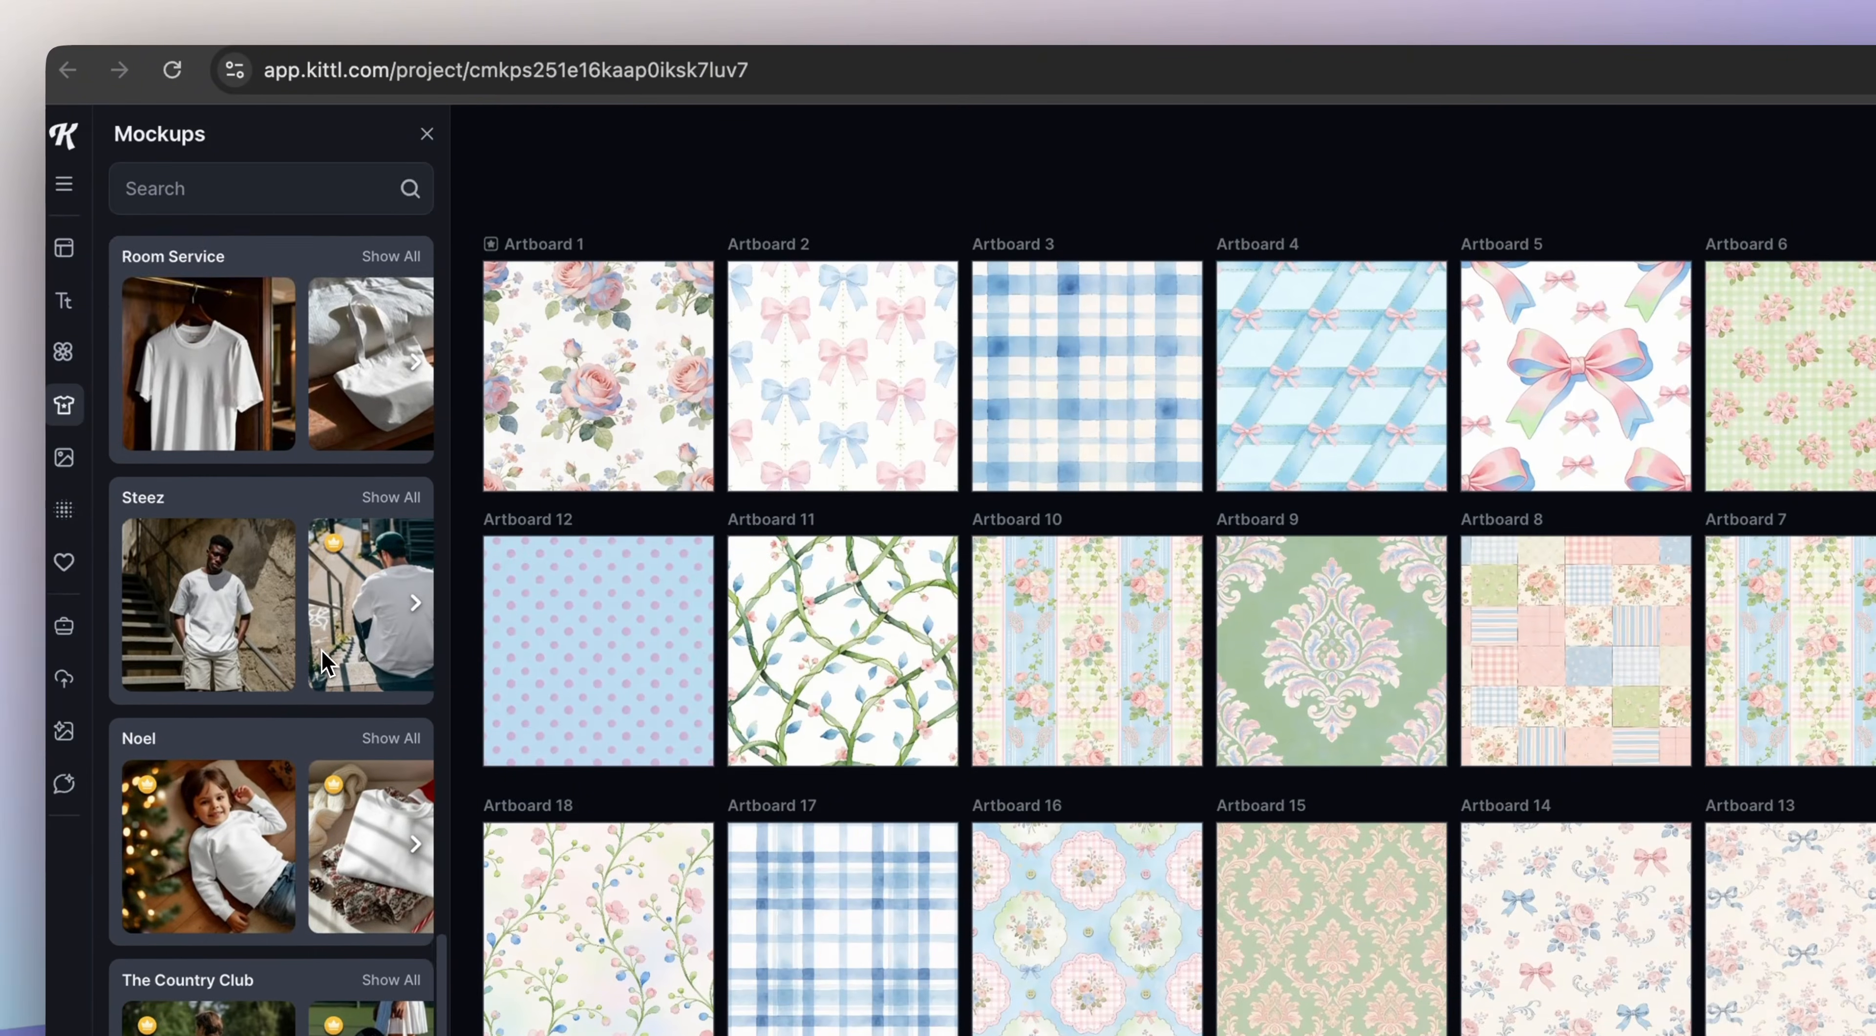
pyautogui.click(248, 201)
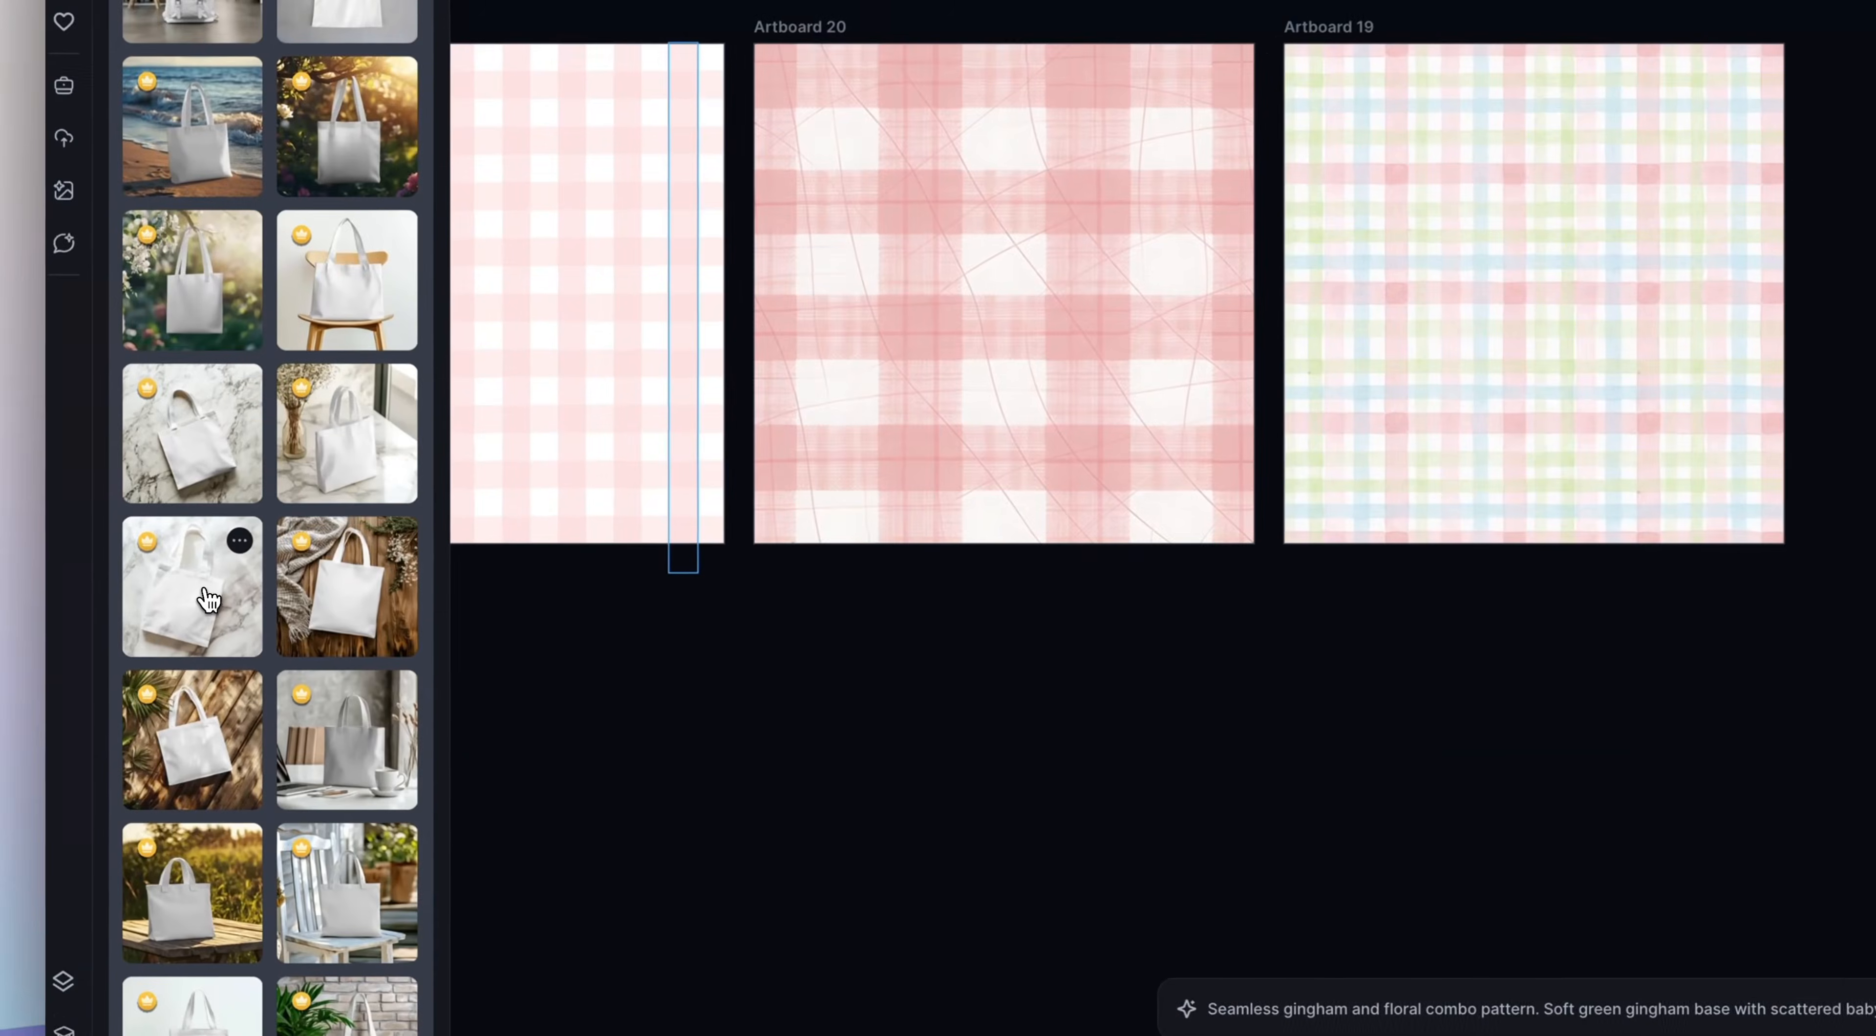
pyautogui.click(122, 694)
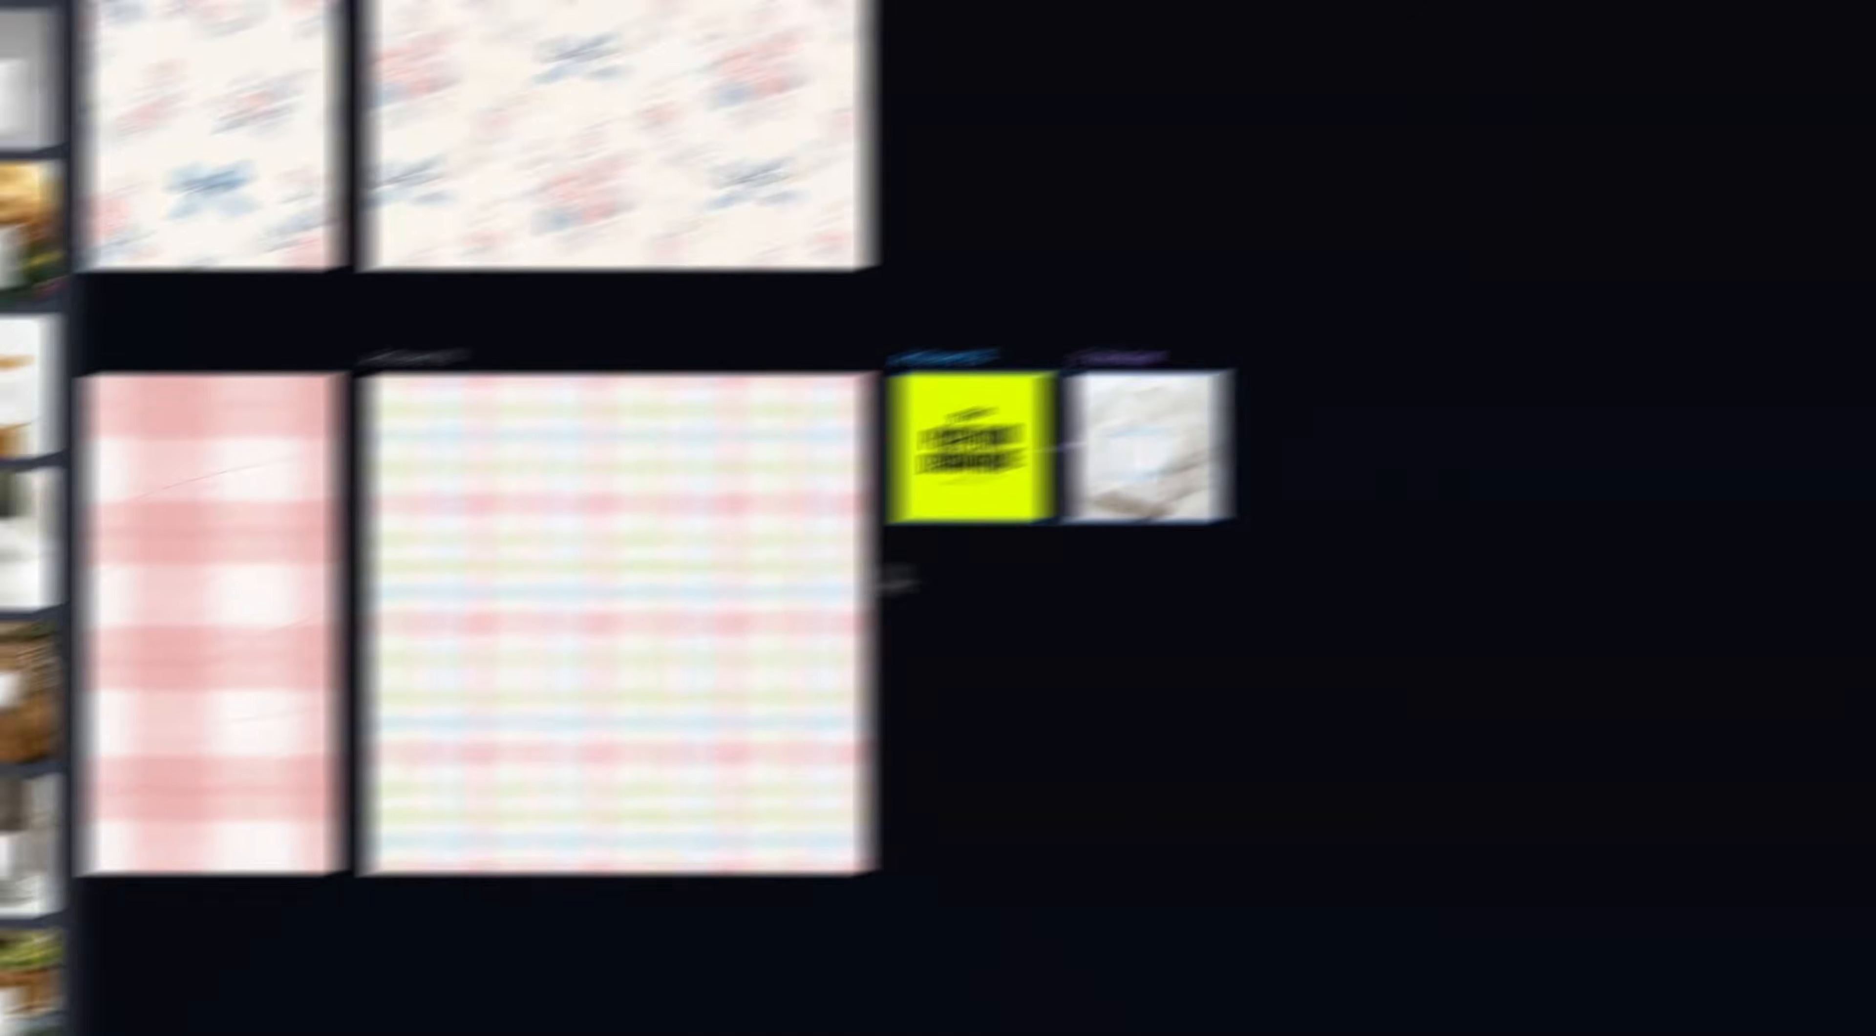
# Step: Delete the yellow placeholder design from the tote bag mockup's artboard and select the emptied artboard
pyautogui.scroll(5, 969, 570)
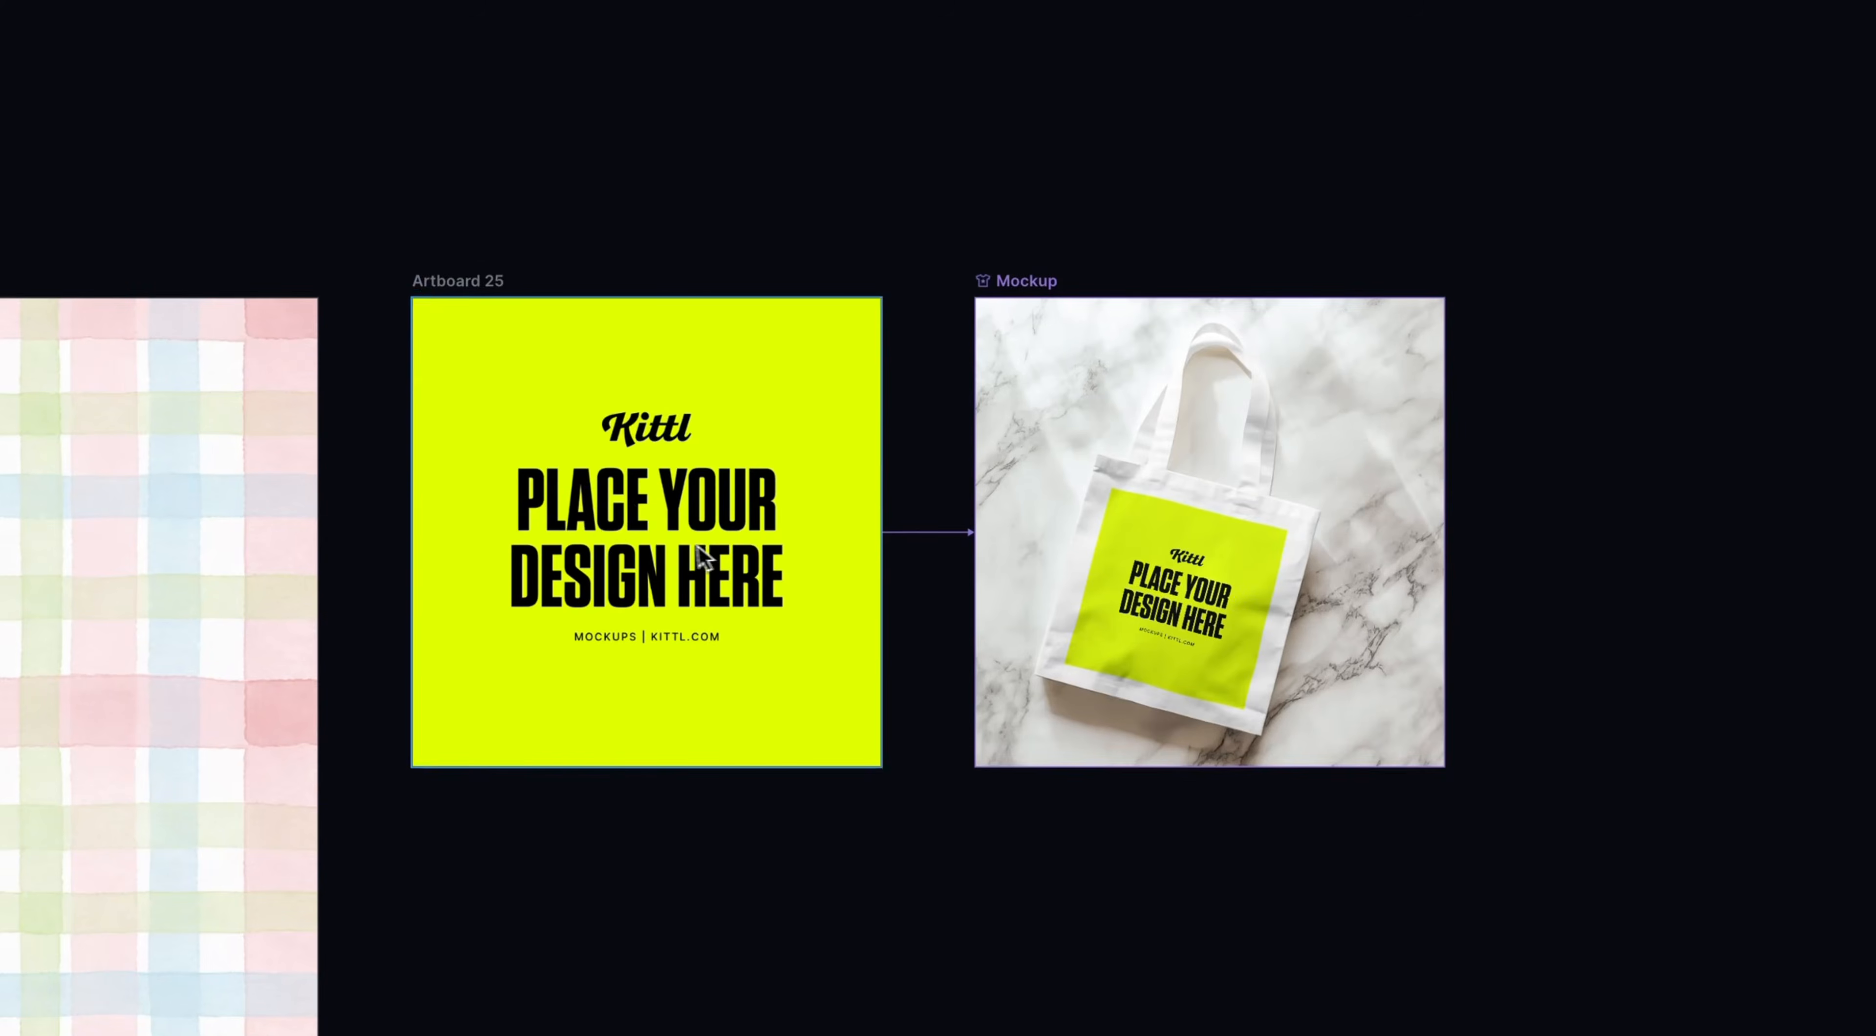
pyautogui.click(655, 505)
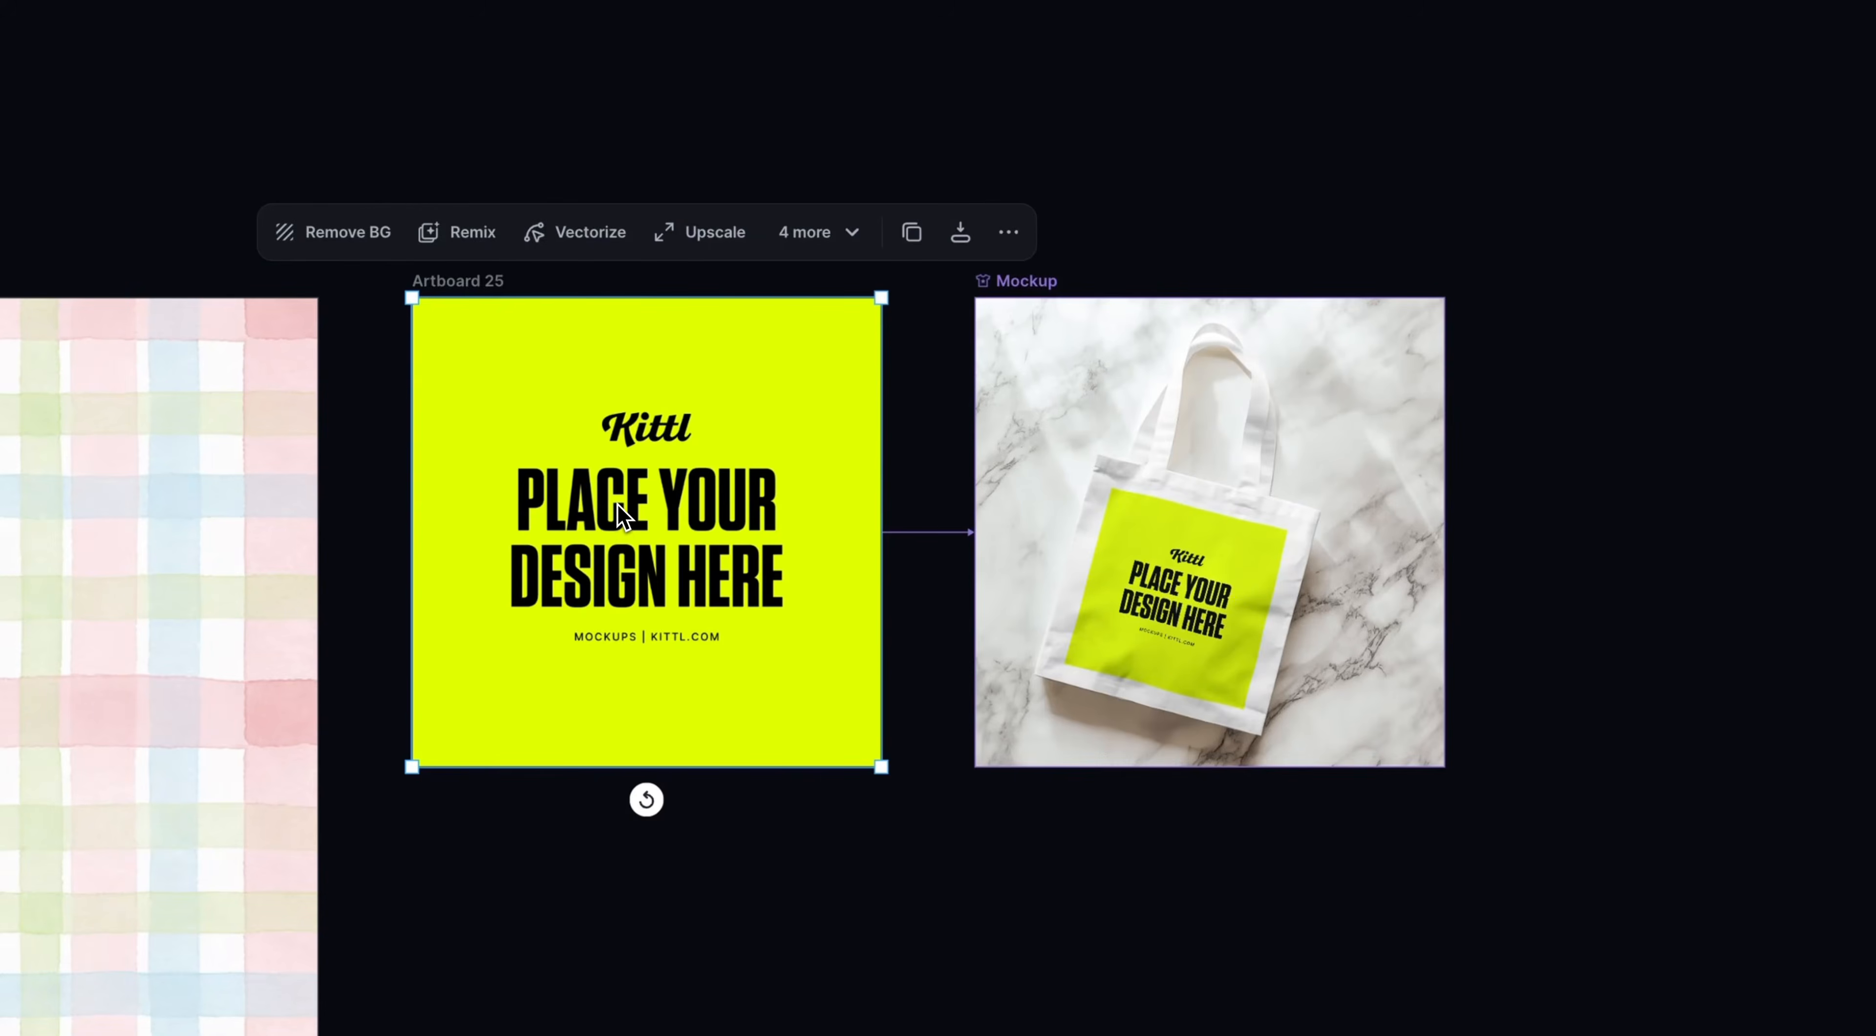
pyautogui.press('Delete')
pyautogui.click(598, 398)
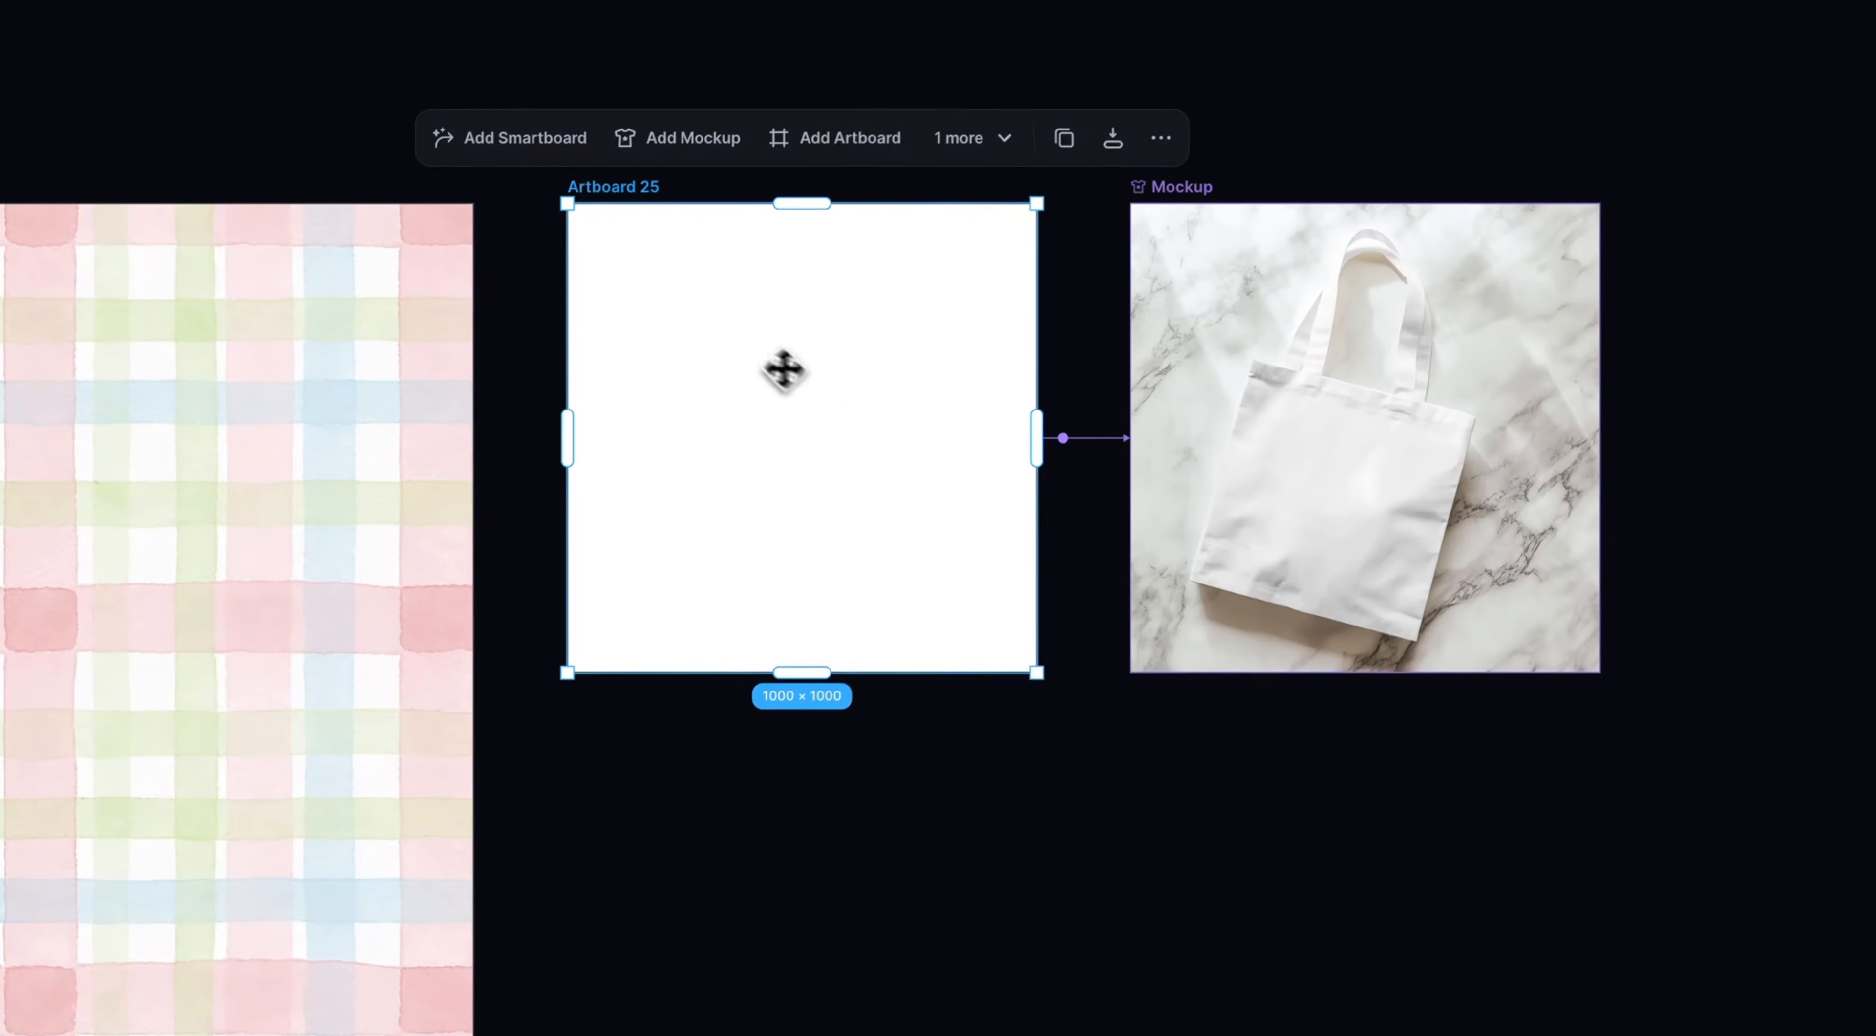
# Step: Paste the pink rose and blue bow pattern into the tote bag's artboard and shrink it to fit
pyautogui.press('super+v')
pyautogui.scroll(-4, 834, 443)
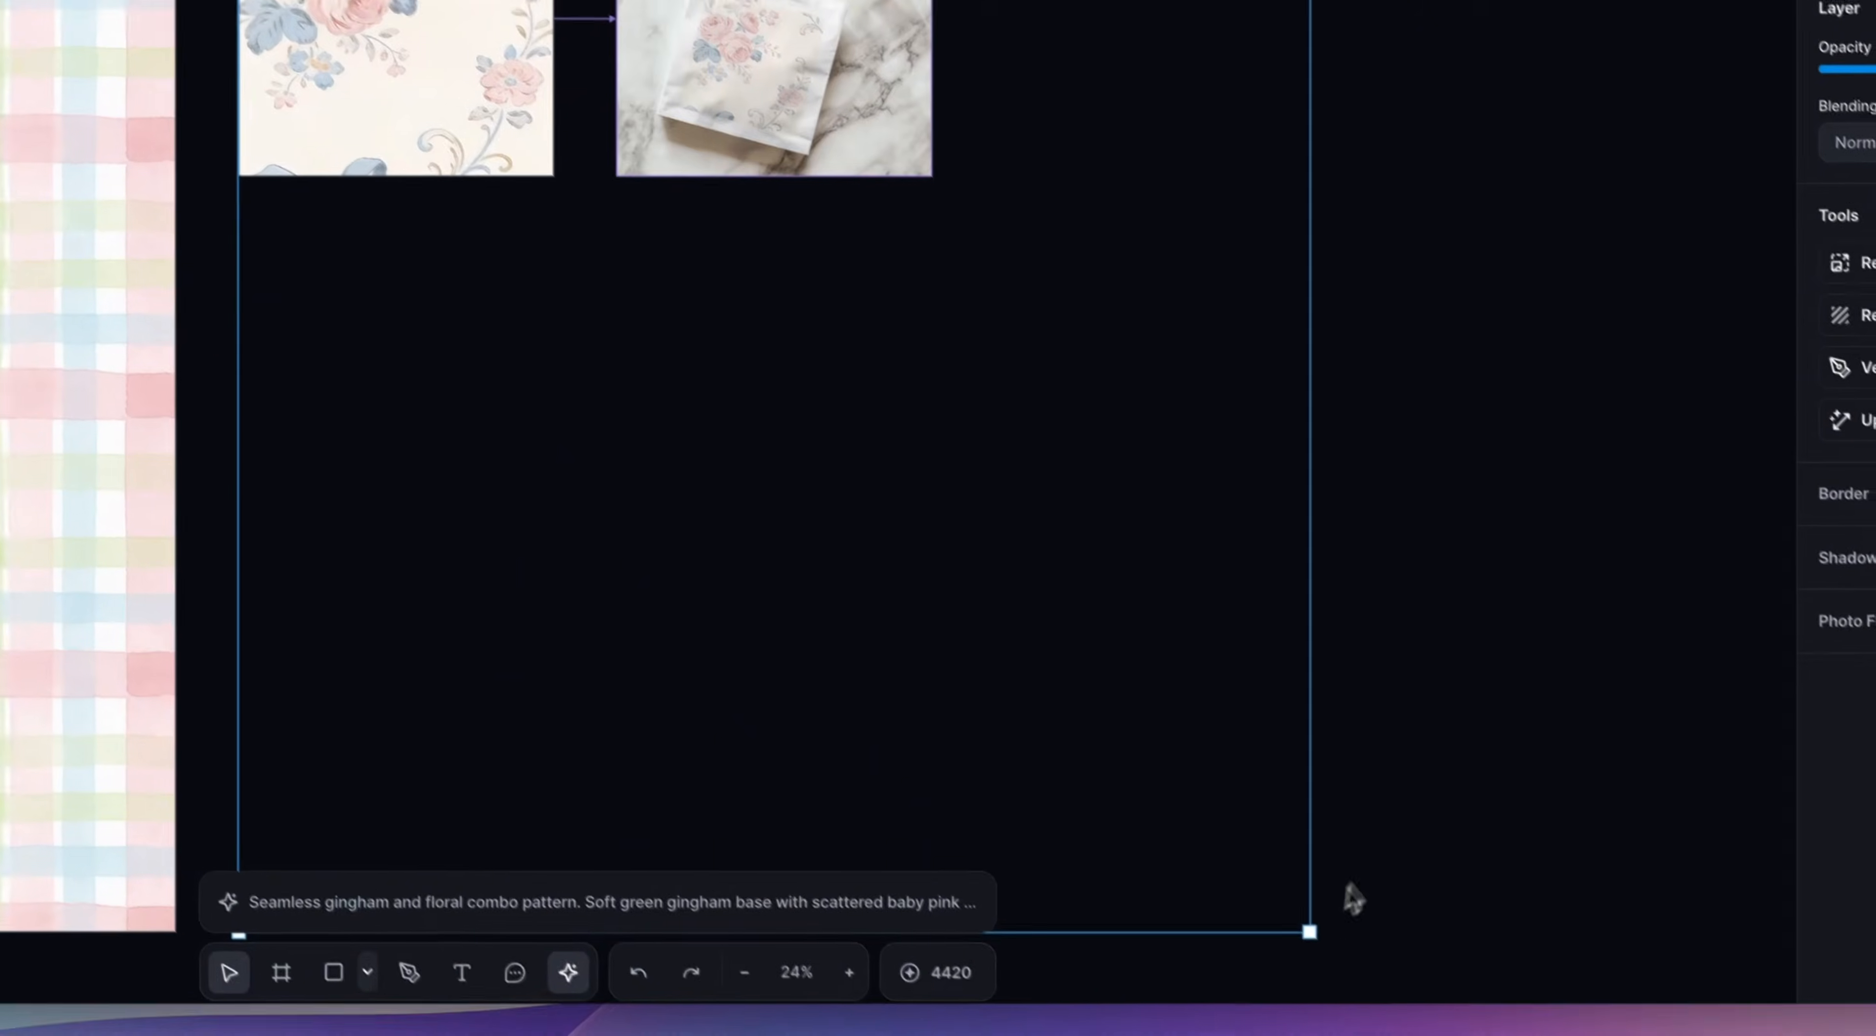
pyautogui.moveTo(1310, 932); pyautogui.dragTo(554, 178)
pyautogui.scroll(3, 714, 265)
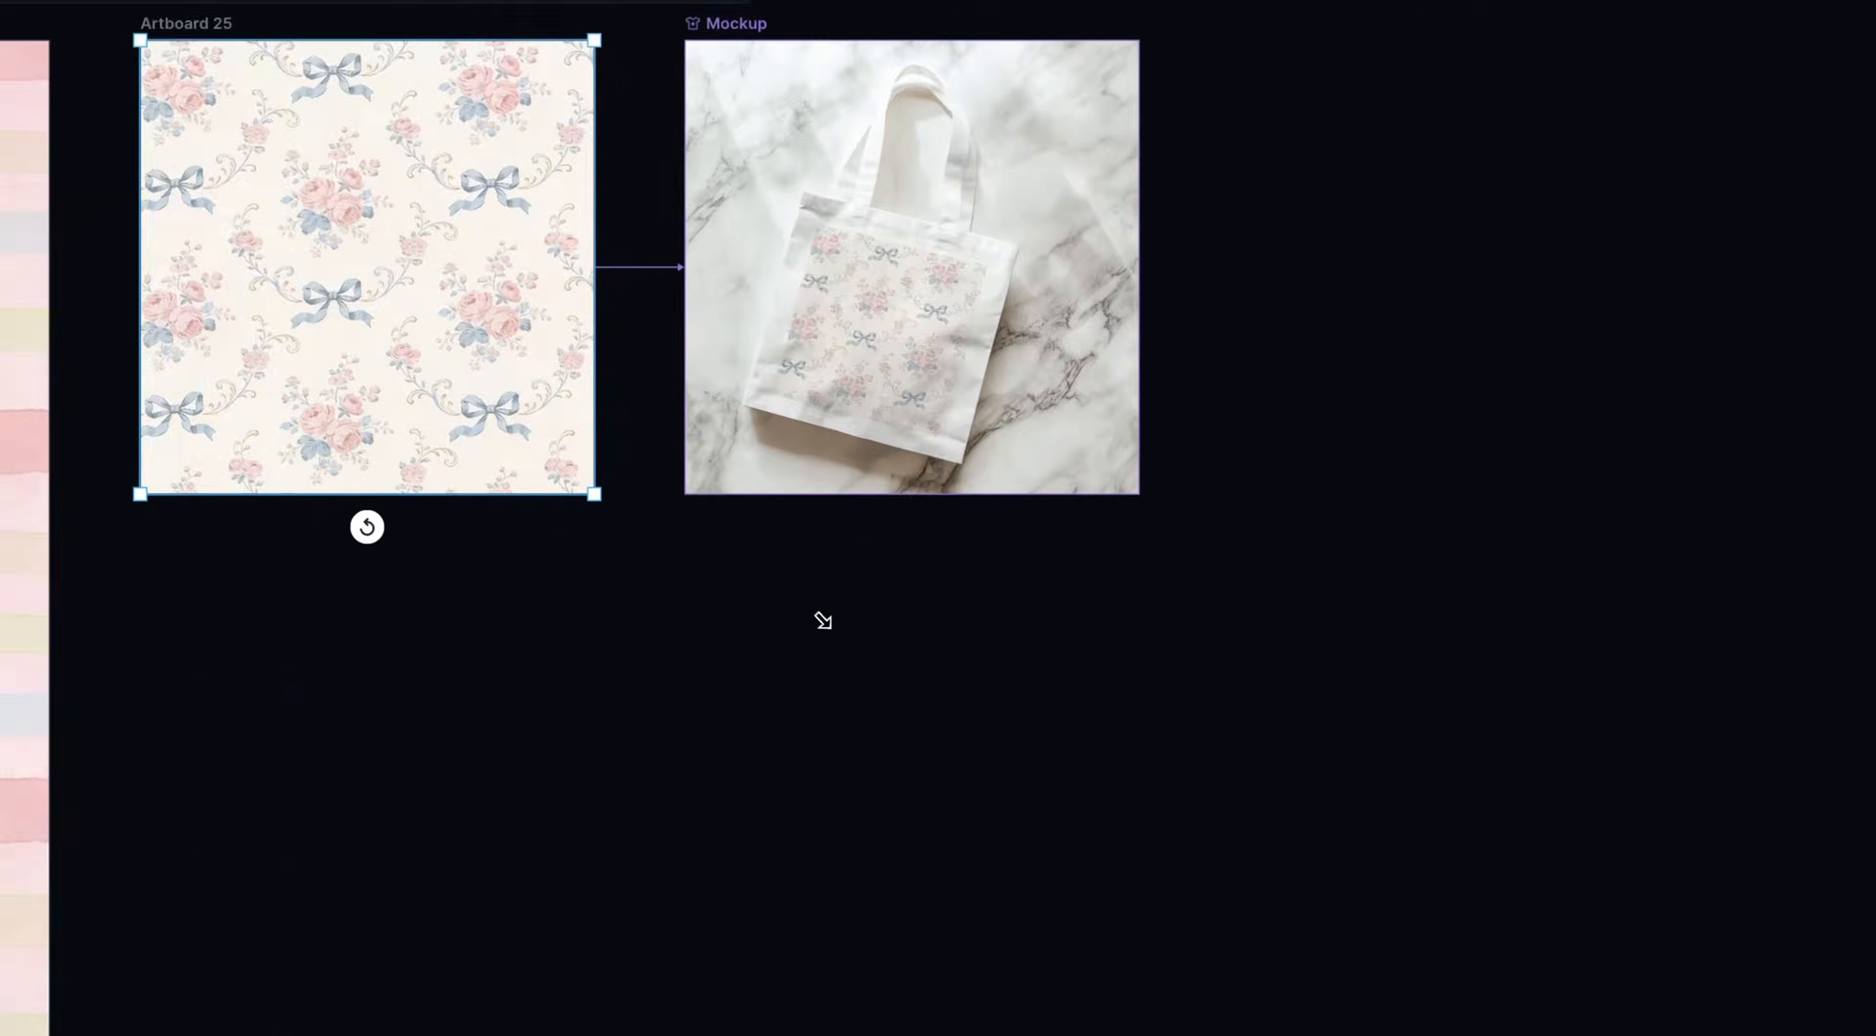
# Step: Reposition and enlarge the floral bow pattern on the tote bag mockup until it covers the whole bag
pyautogui.click(889, 397)
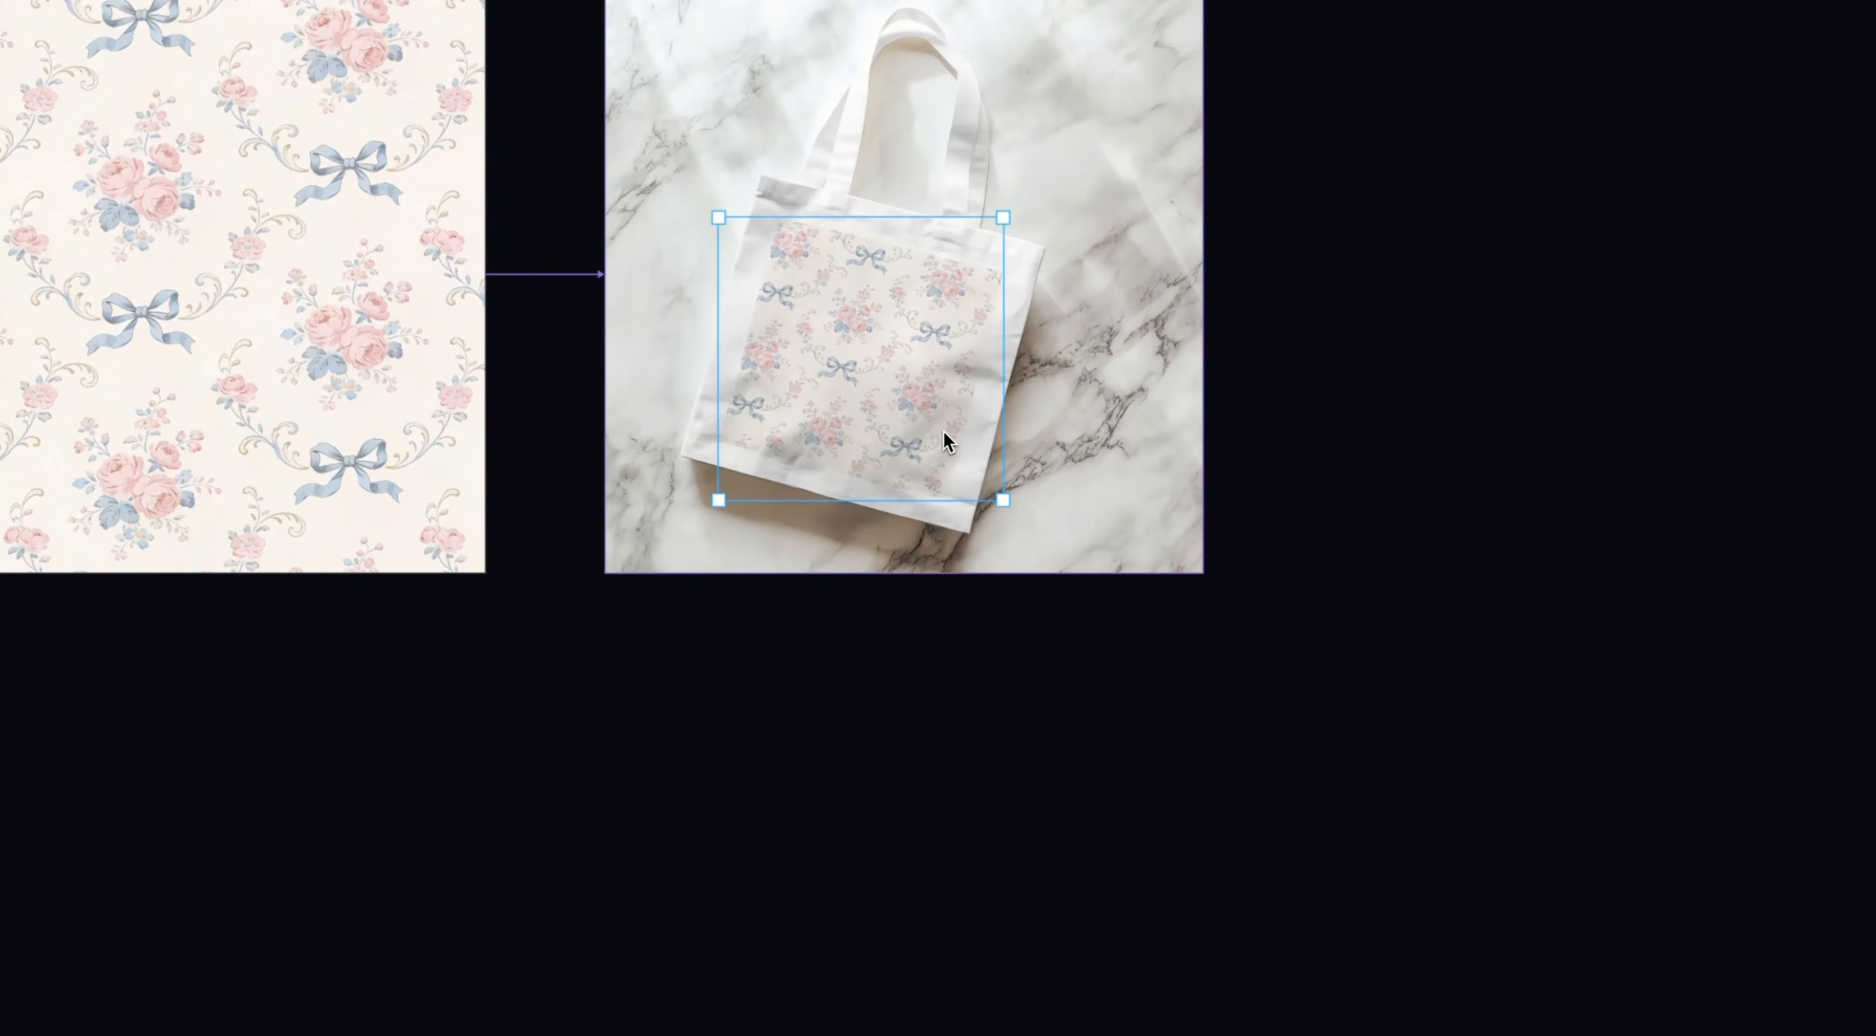
pyautogui.moveTo(944, 432); pyautogui.dragTo(914, 386)
pyautogui.moveTo(975, 456); pyautogui.dragTo(1030, 513)
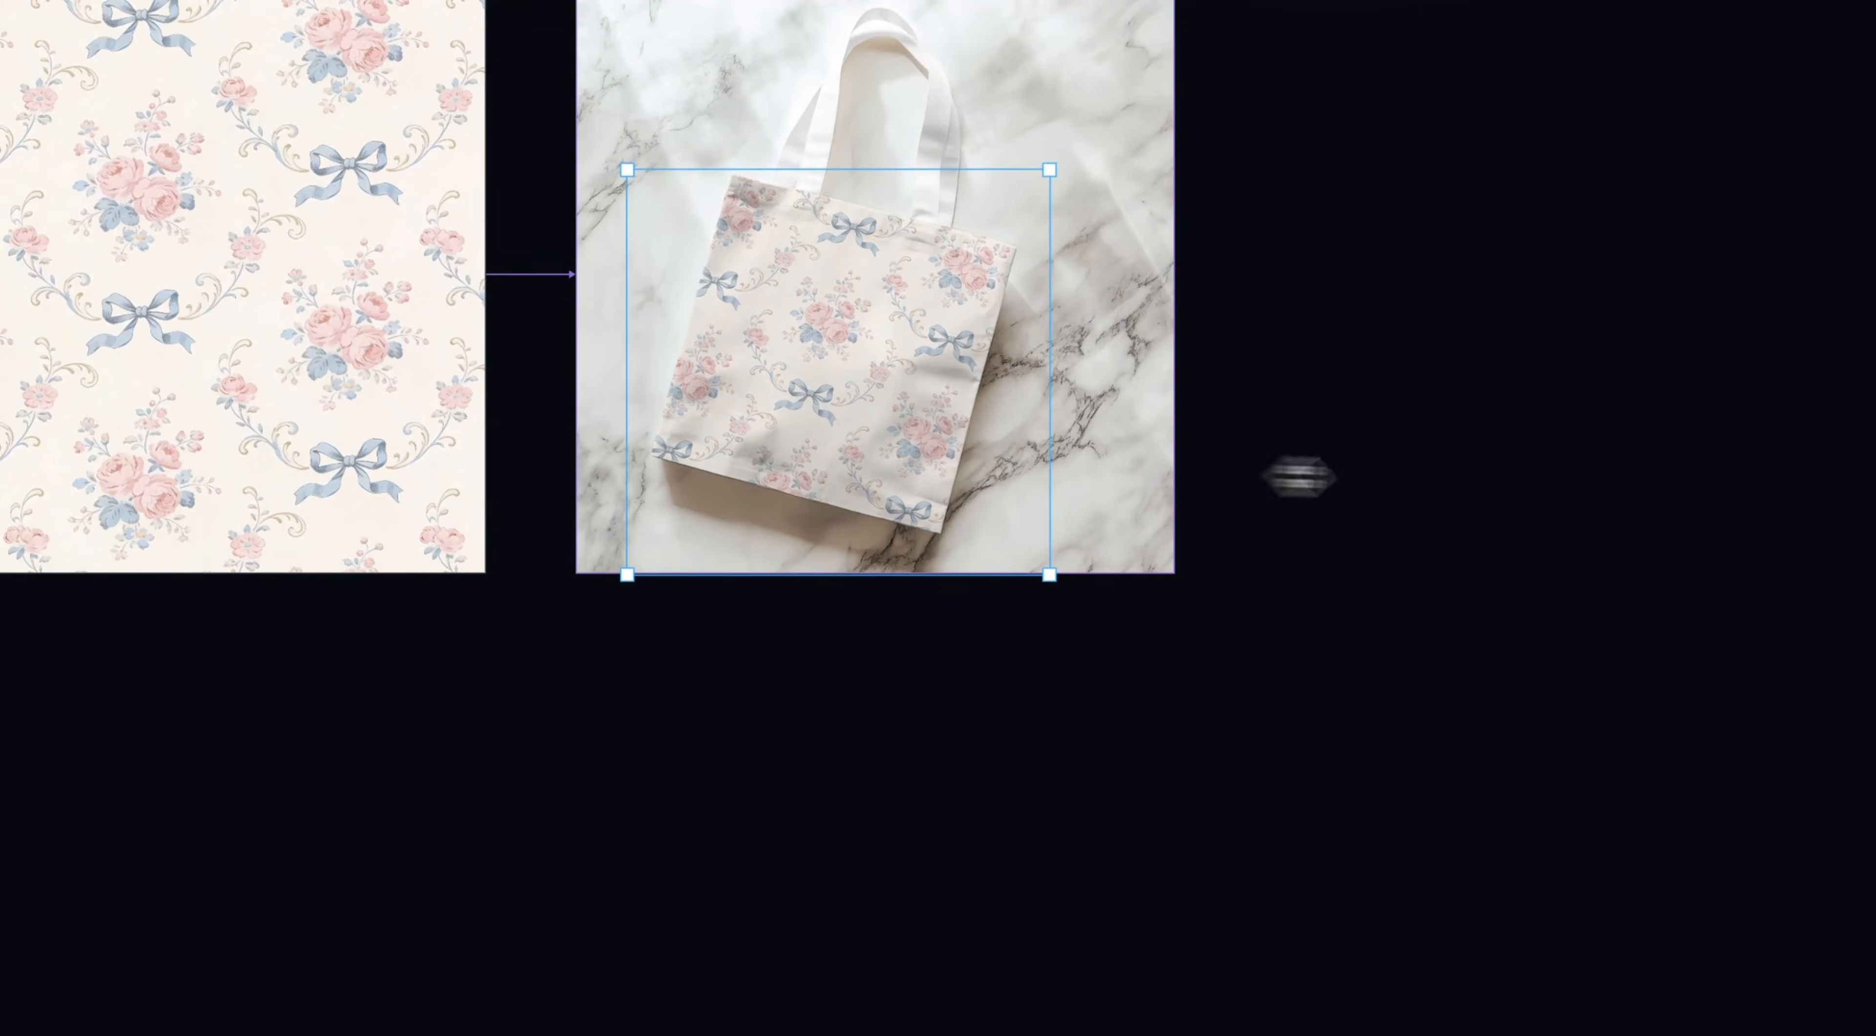
pyautogui.click(1309, 477)
# Step: Search the mockups for "tumbler" and add the white tumbler on a pink background
pyautogui.scroll(2, 1309, 477)
pyautogui.hscroll(-1, 1248, 477)
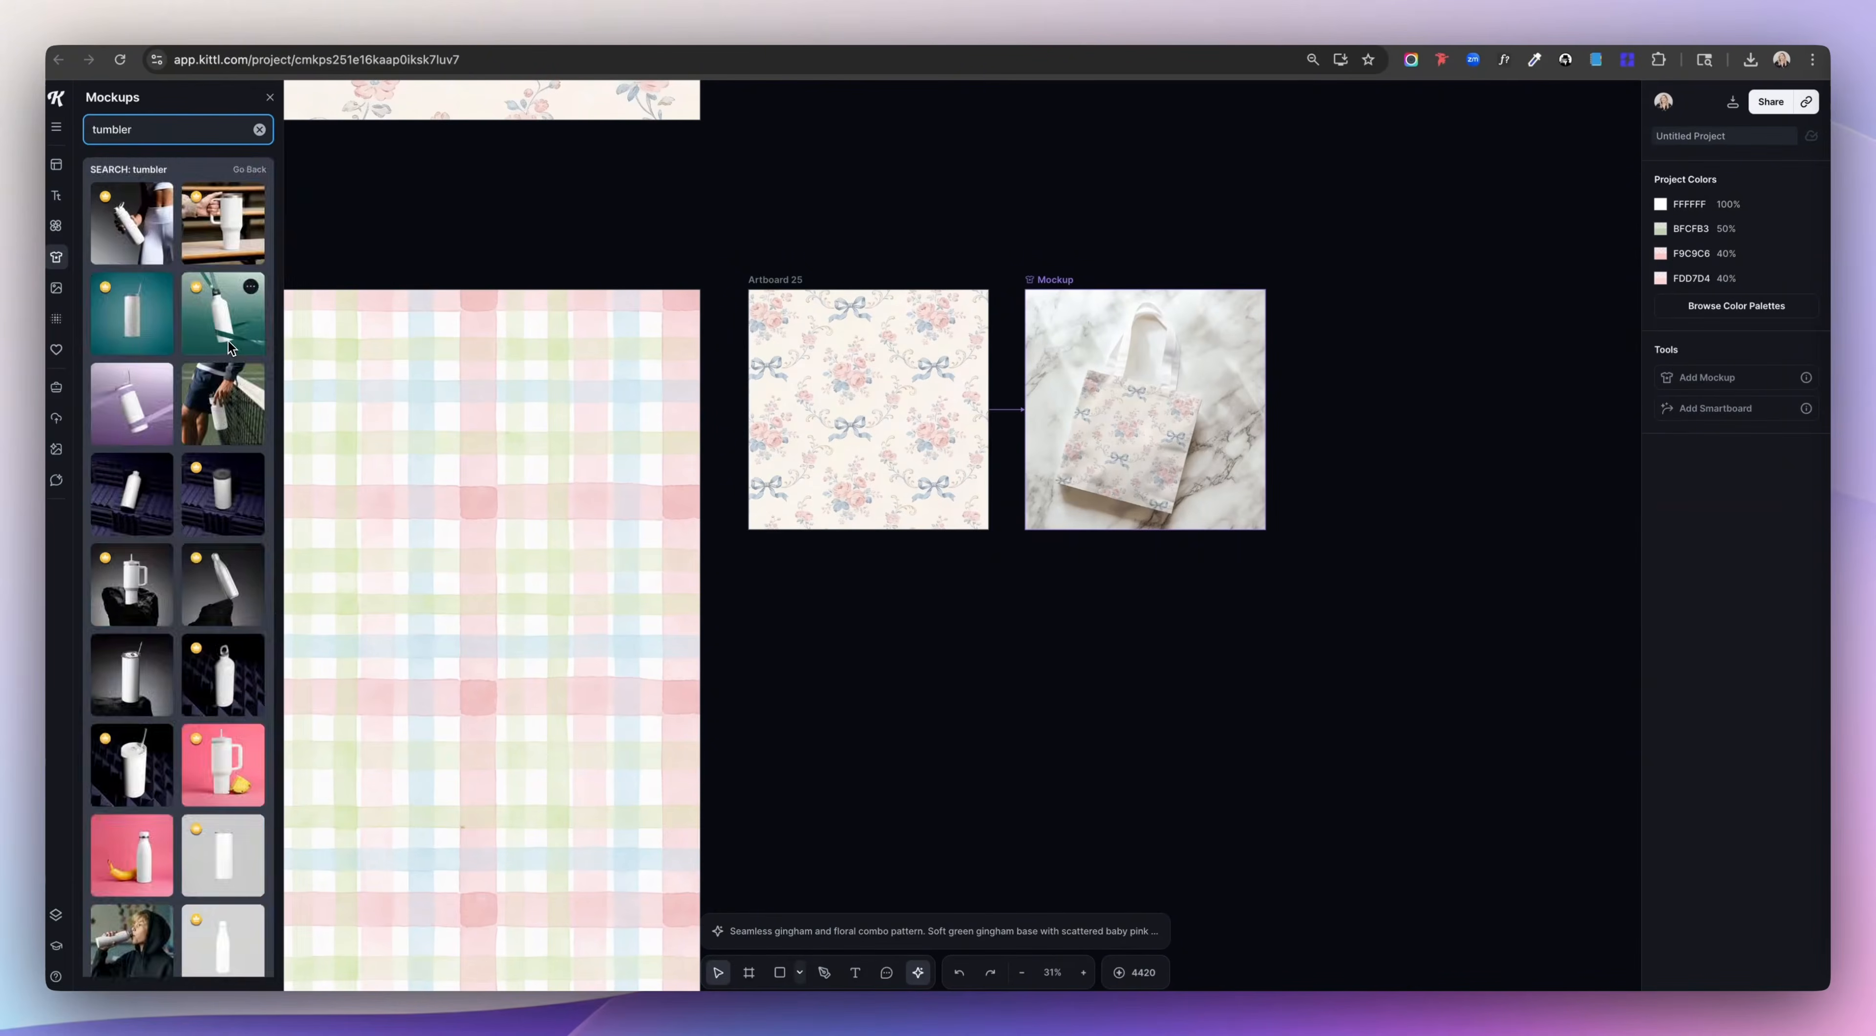
pyautogui.scroll(-3, 227, 339)
pyautogui.scroll(-9, 227, 337)
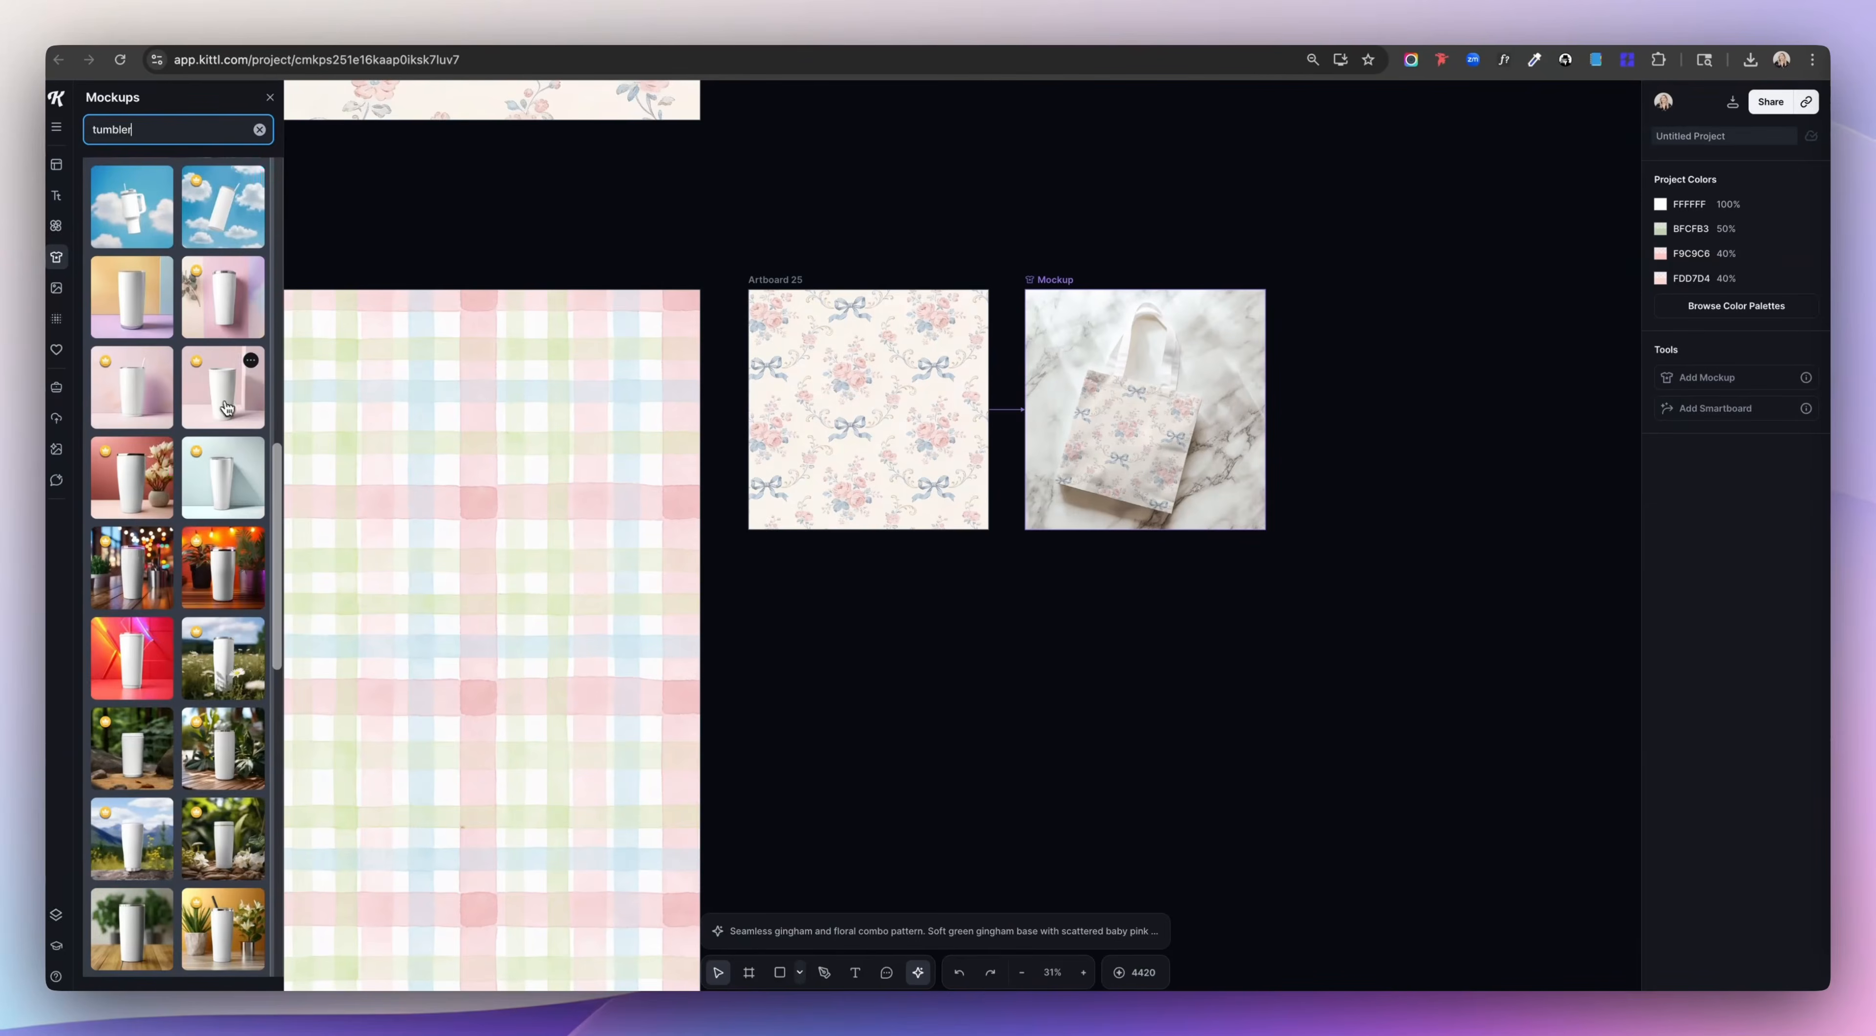
pyautogui.click(223, 386)
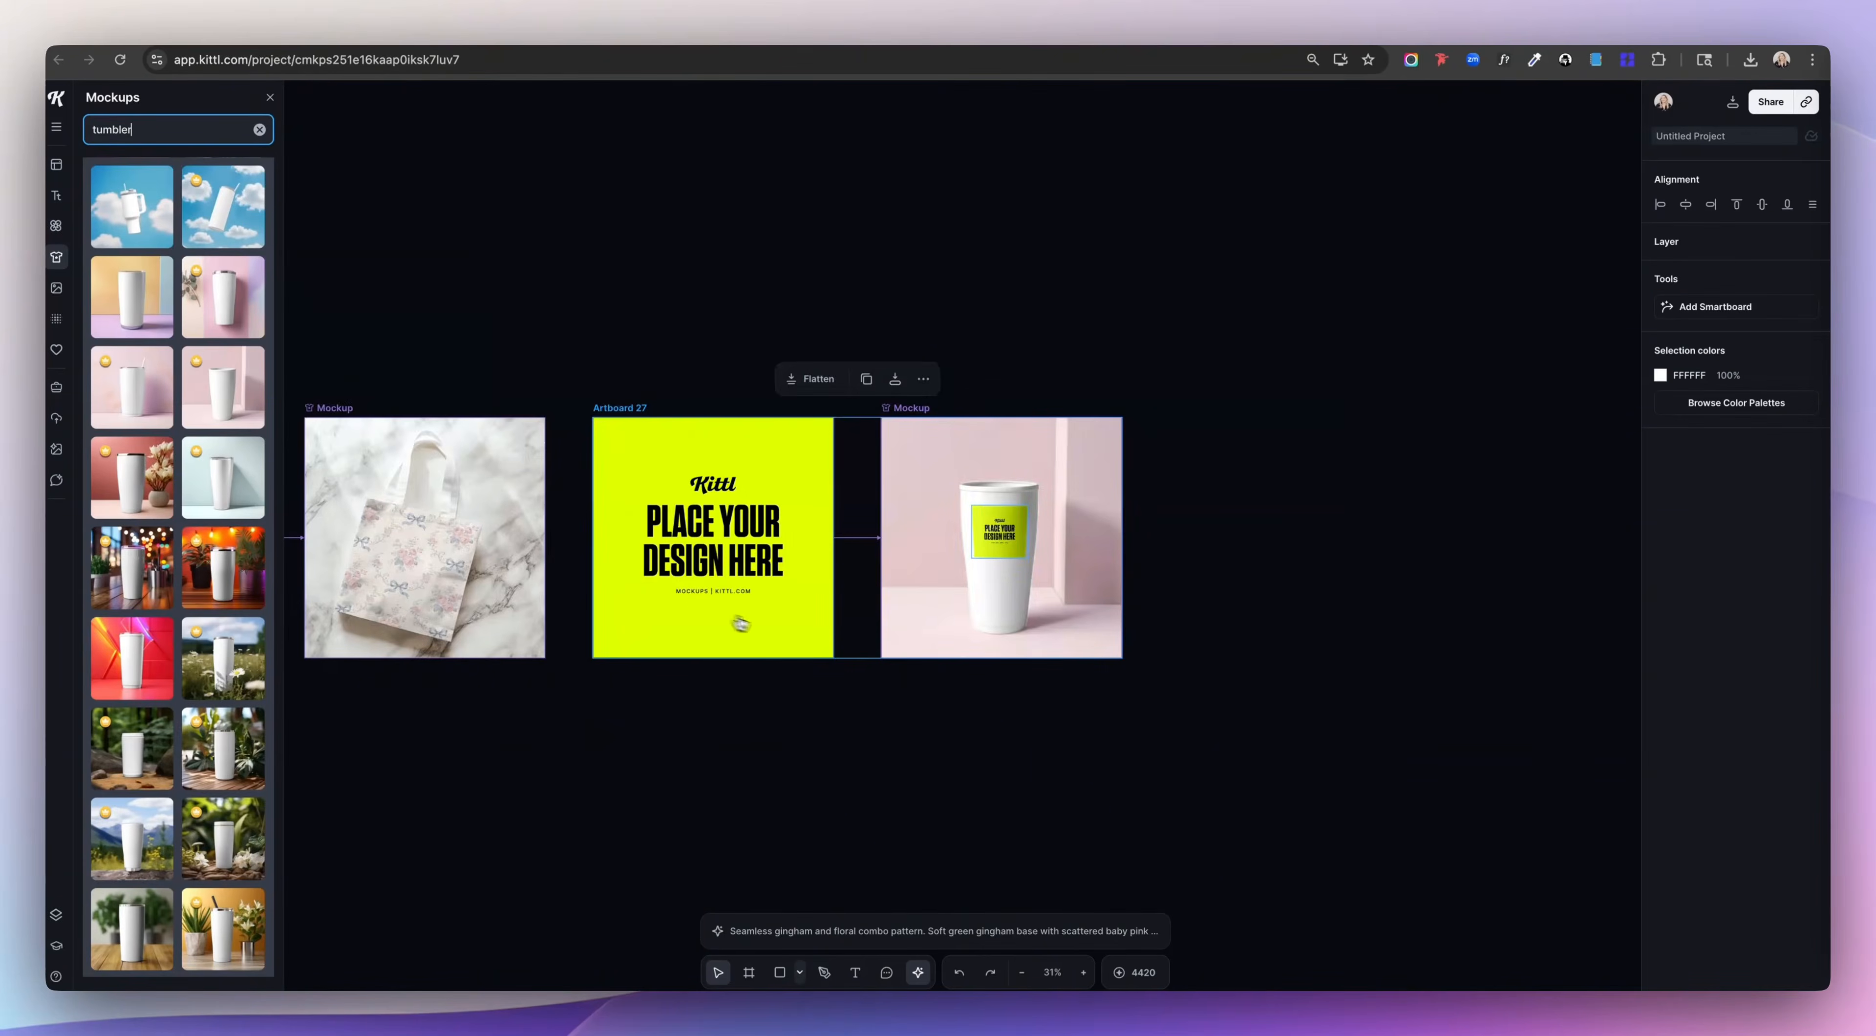
# Step: Copy the blue scalloped medallion pattern from Artboard 16 and delete the placeholder design from Artboard 27
pyautogui.hscroll(-3, 740, 623)
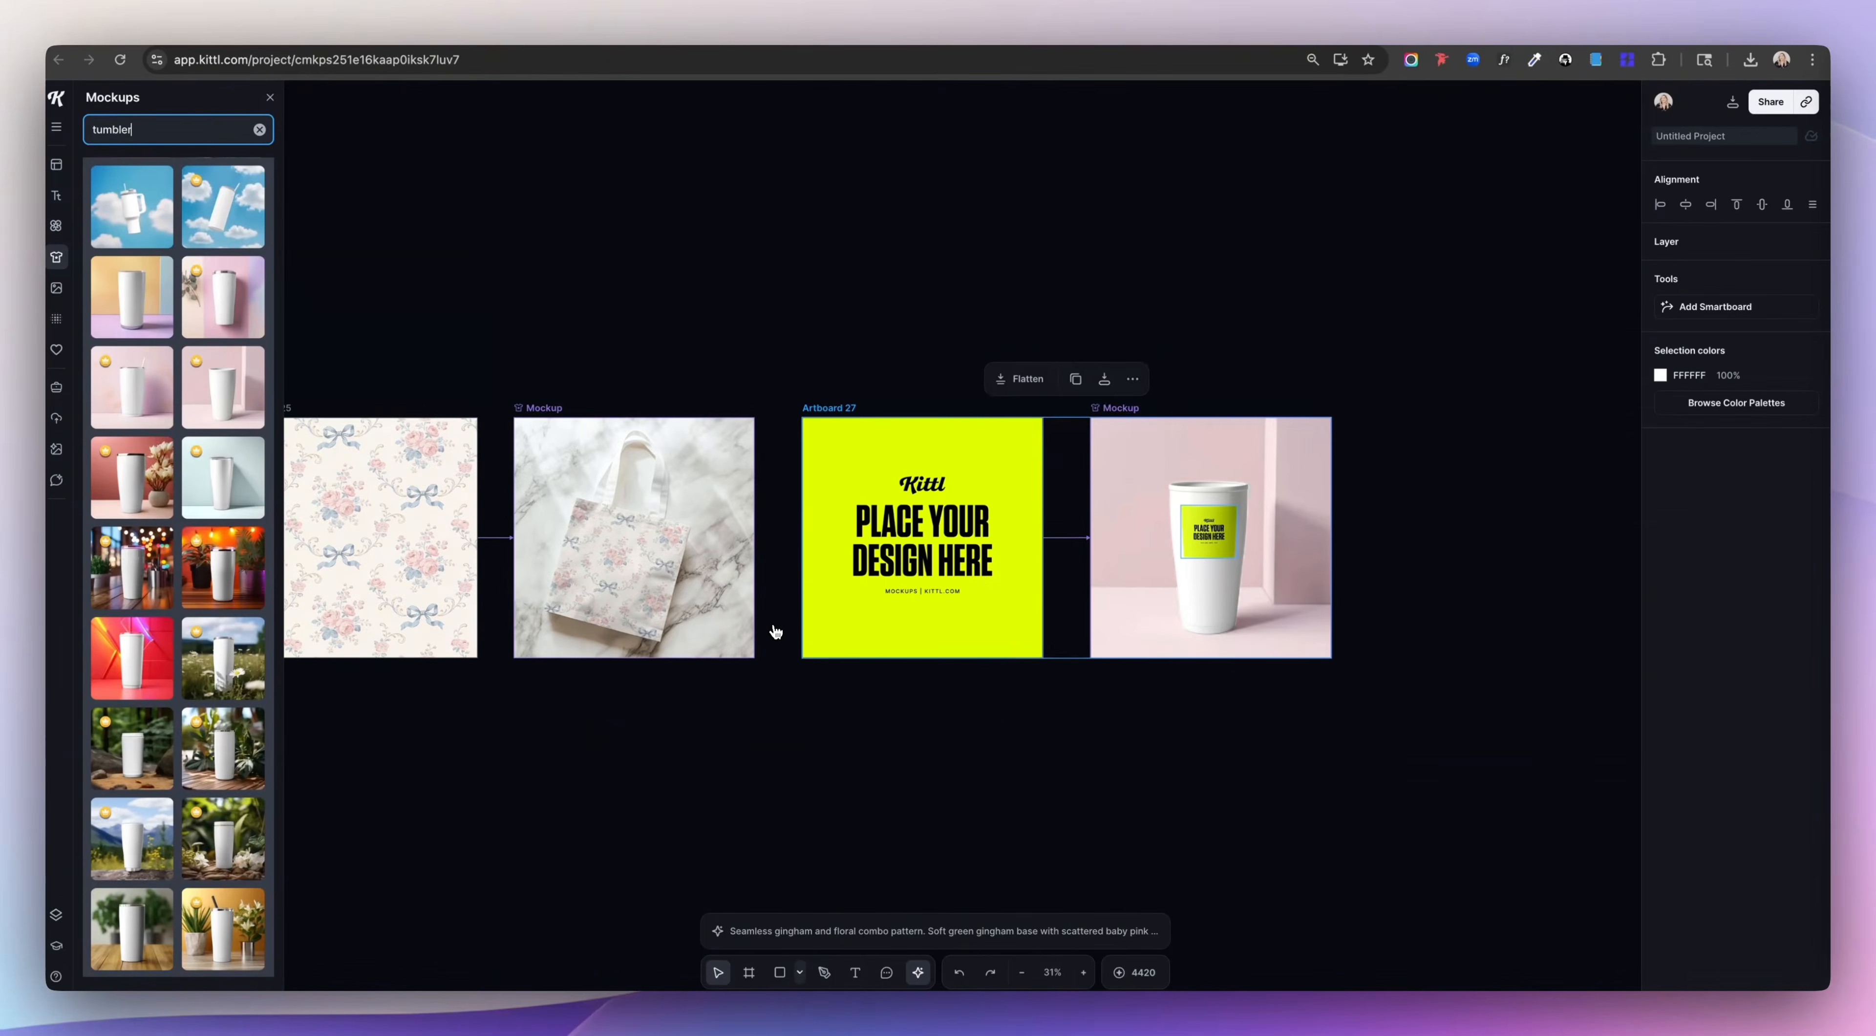
pyautogui.scroll(-2, 775, 630)
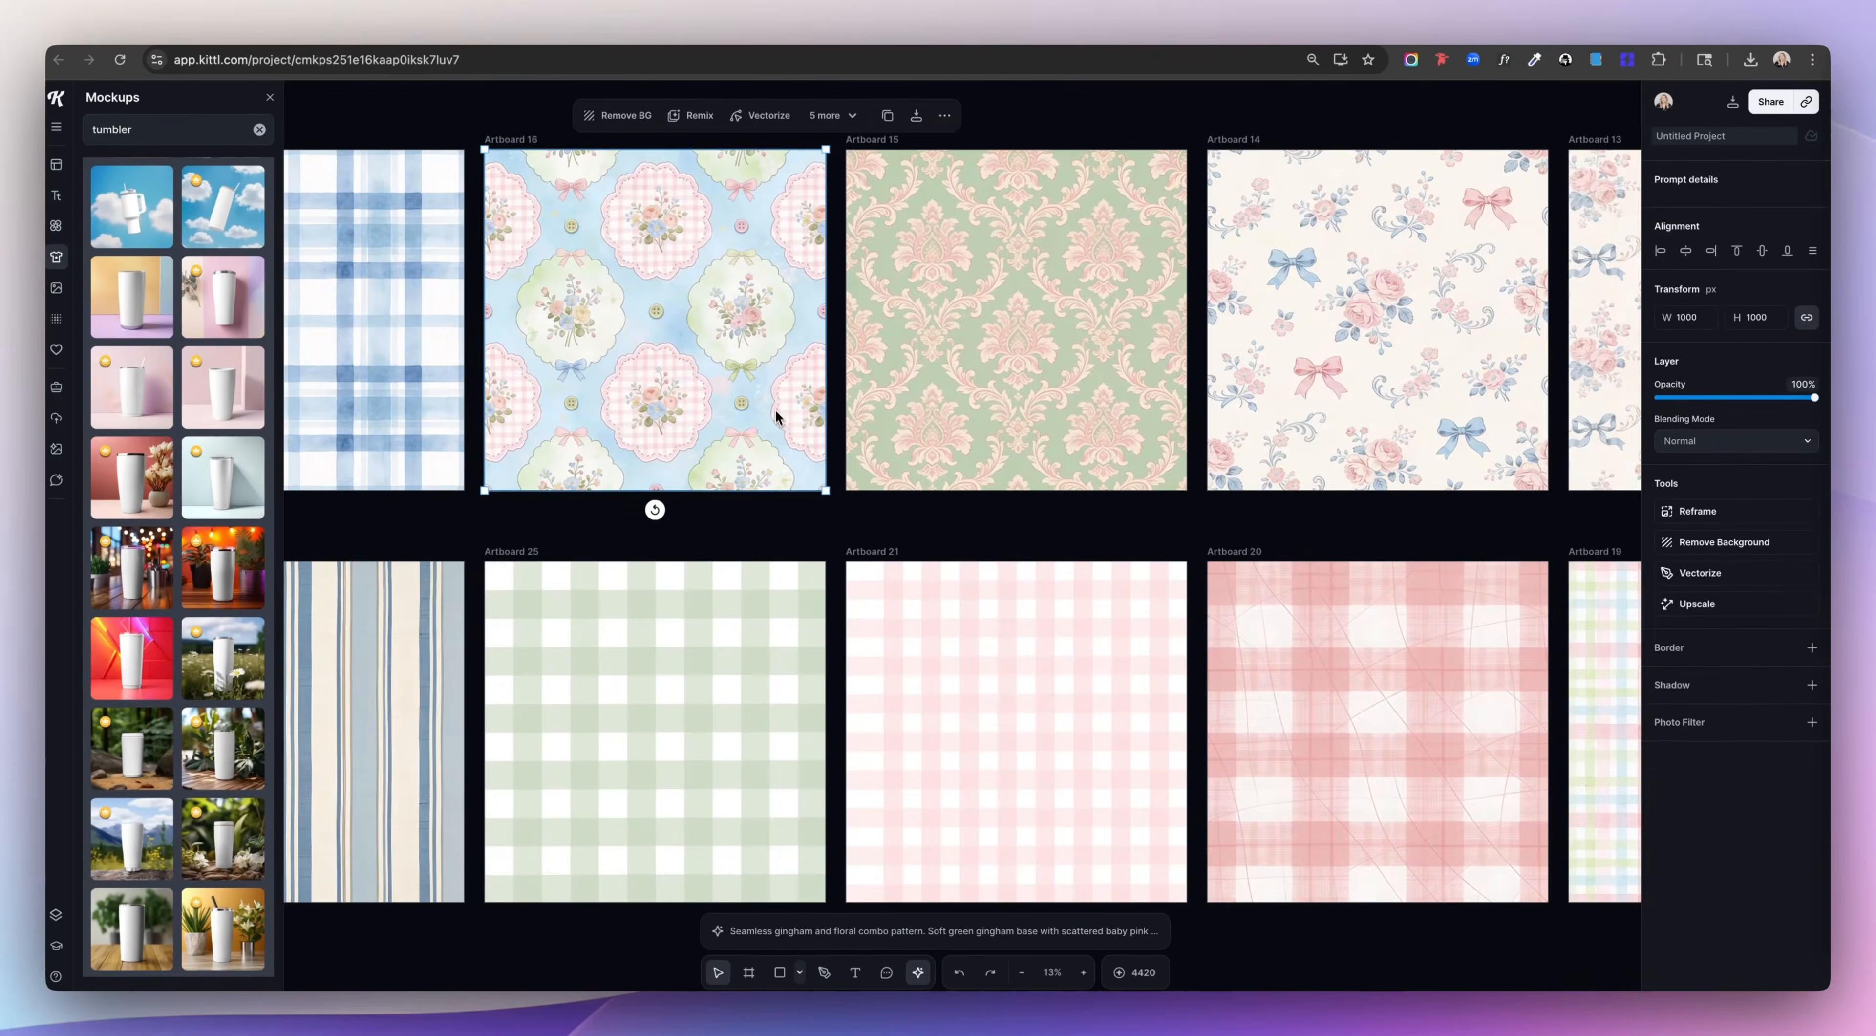
pyautogui.hscroll(5, 788, 436)
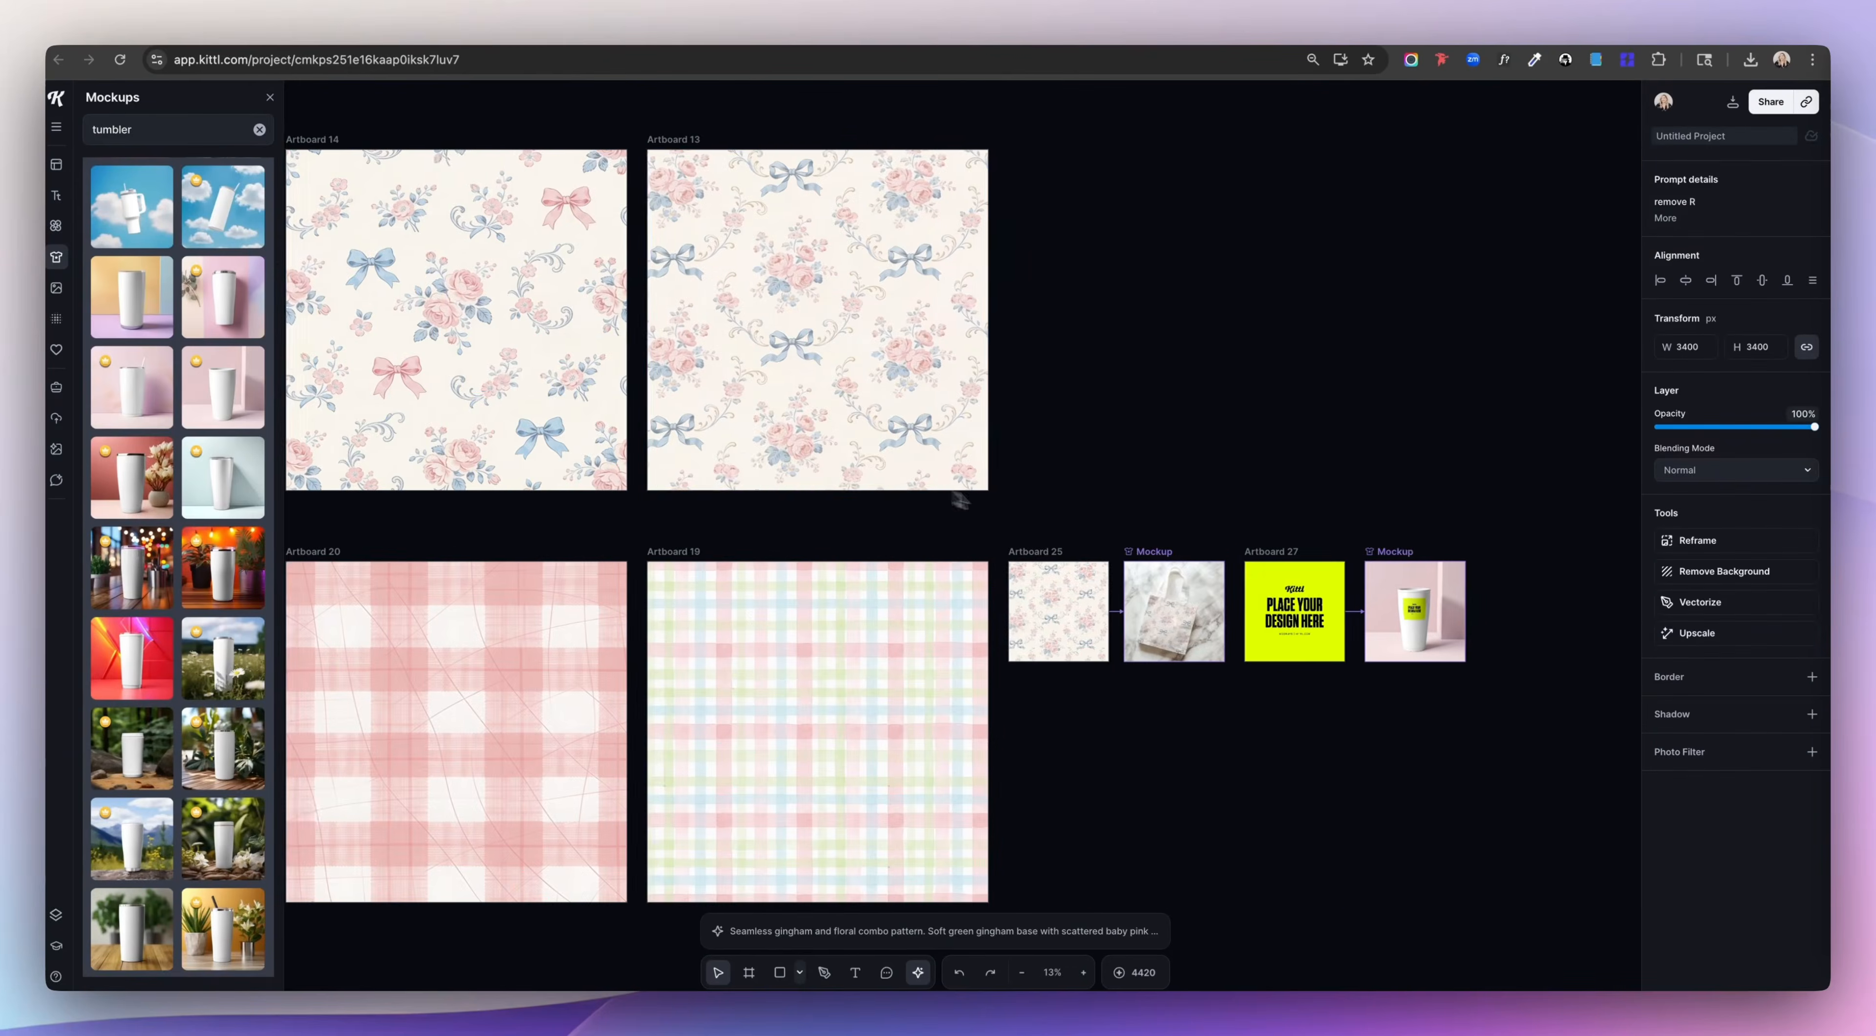
pyautogui.scroll(5, 947, 510)
pyautogui.click(1075, 565)
pyautogui.press('Delete')
pyautogui.click(1071, 560)
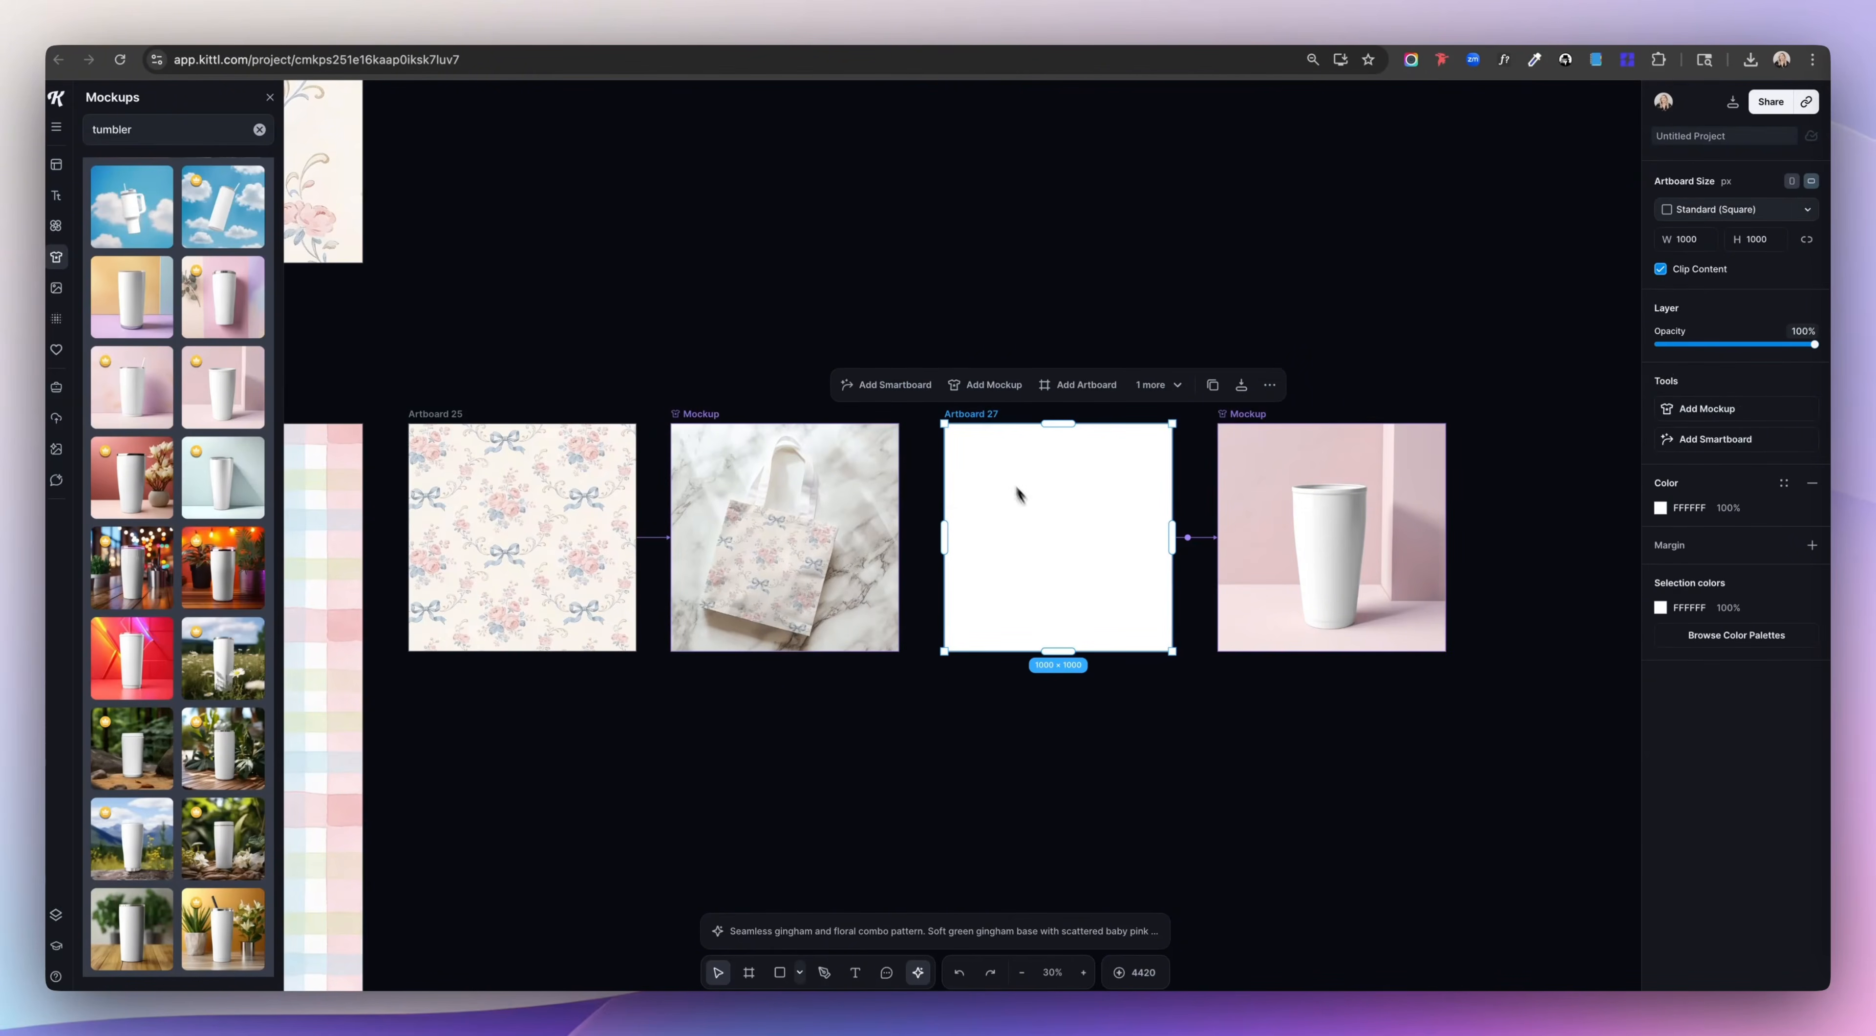
# Step: Paste the blue medallion pattern into Artboard 27 and shrink it to fit the artboard
pyautogui.press('super+v')
pyautogui.hscroll(2, 1096, 560)
pyautogui.scroll(-4, 1096, 561)
pyautogui.moveTo(1386, 900); pyautogui.dragTo(839, 353)
# Step: Adjust the medallion pattern's placement on the tumbler mockup so it covers the whole cup
pyautogui.scroll(6, 892, 320)
pyautogui.click(1039, 325)
pyautogui.moveTo(1042, 325); pyautogui.dragTo(1047, 325)
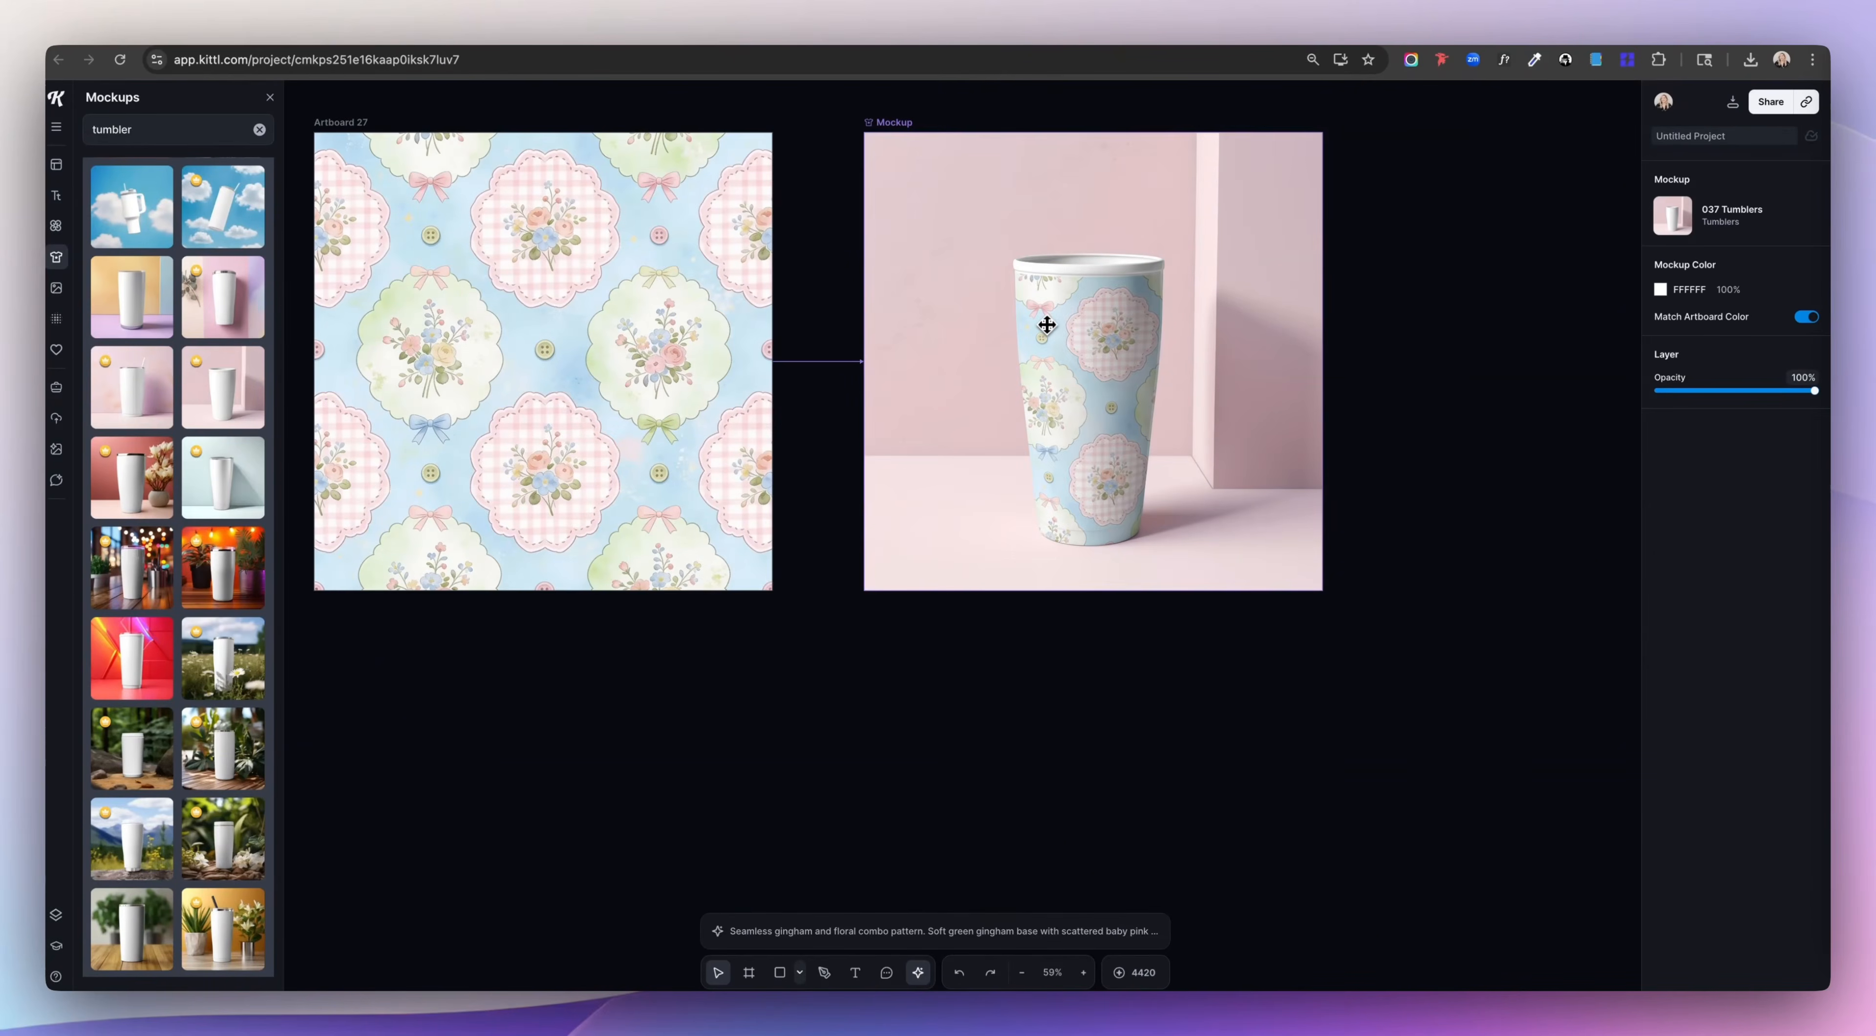
pyautogui.click(837, 251)
pyautogui.scroll(-3, 863, 251)
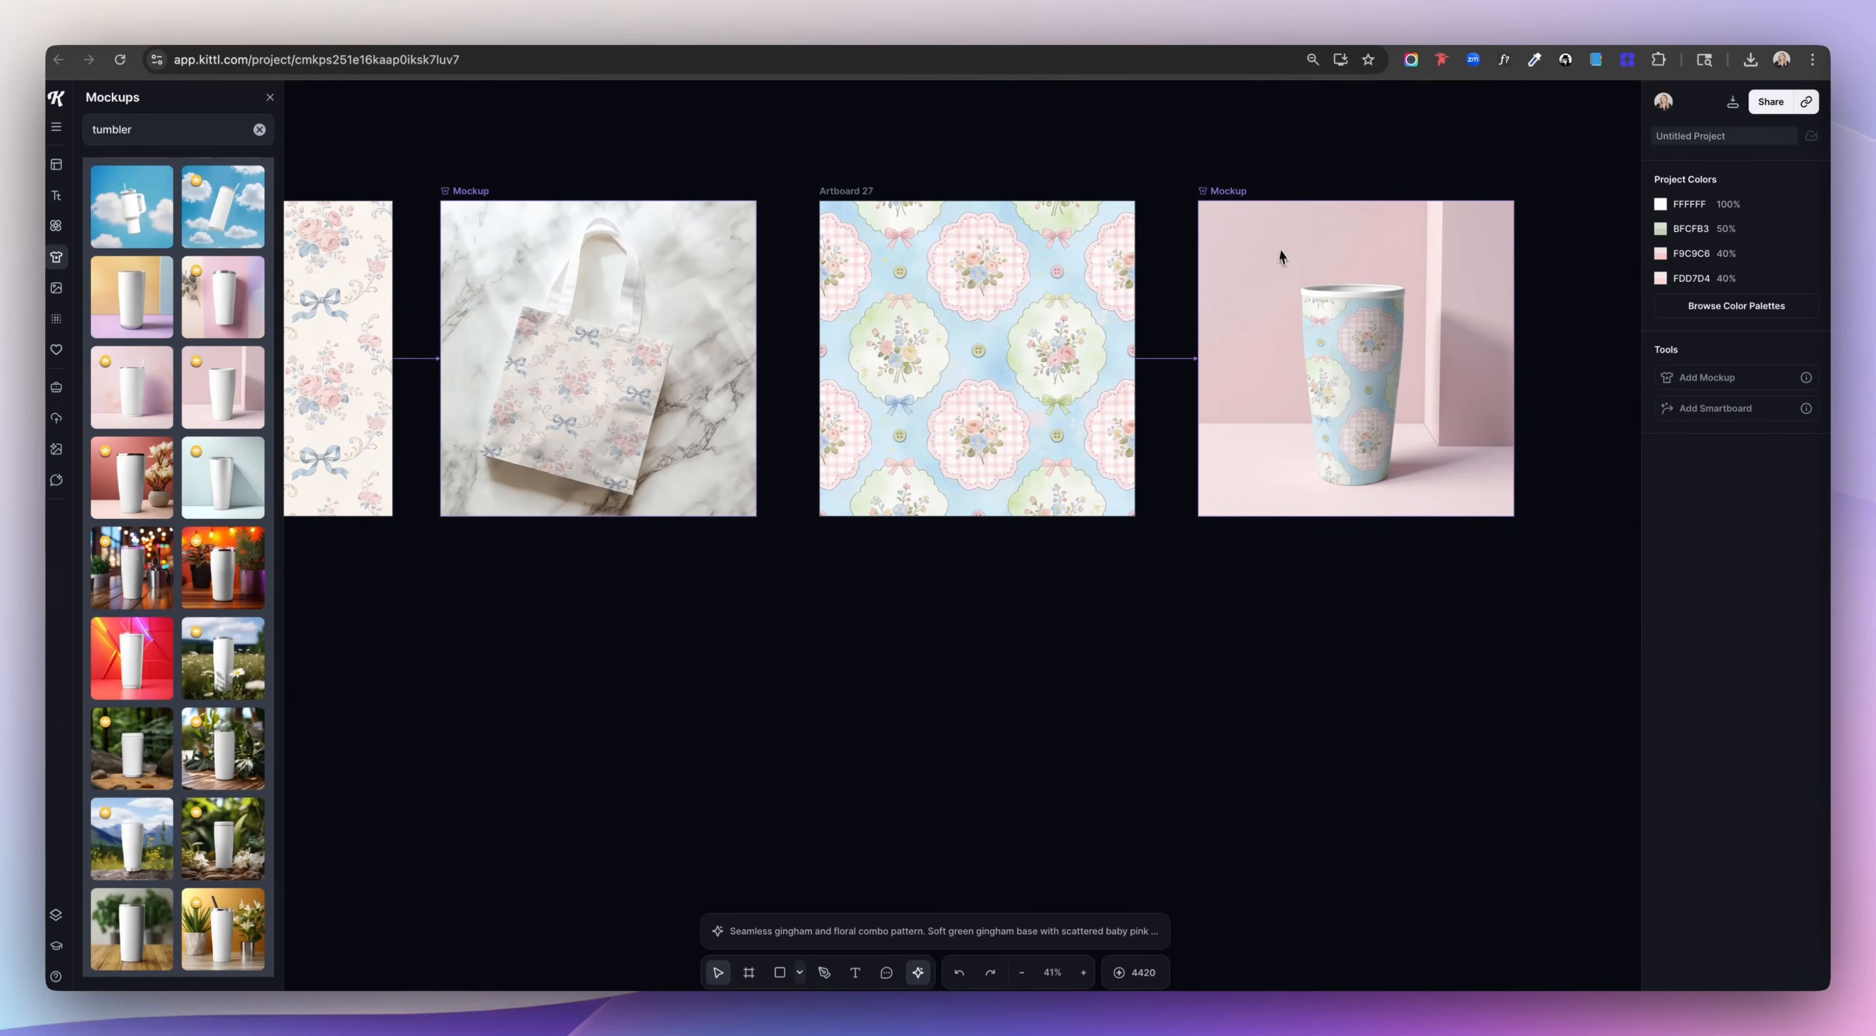
# Step: Search the mockups for "pillow" and add the white pillow on a sofa beside a panelled wall
pyautogui.click(175, 131)
pyautogui.write('pillow')
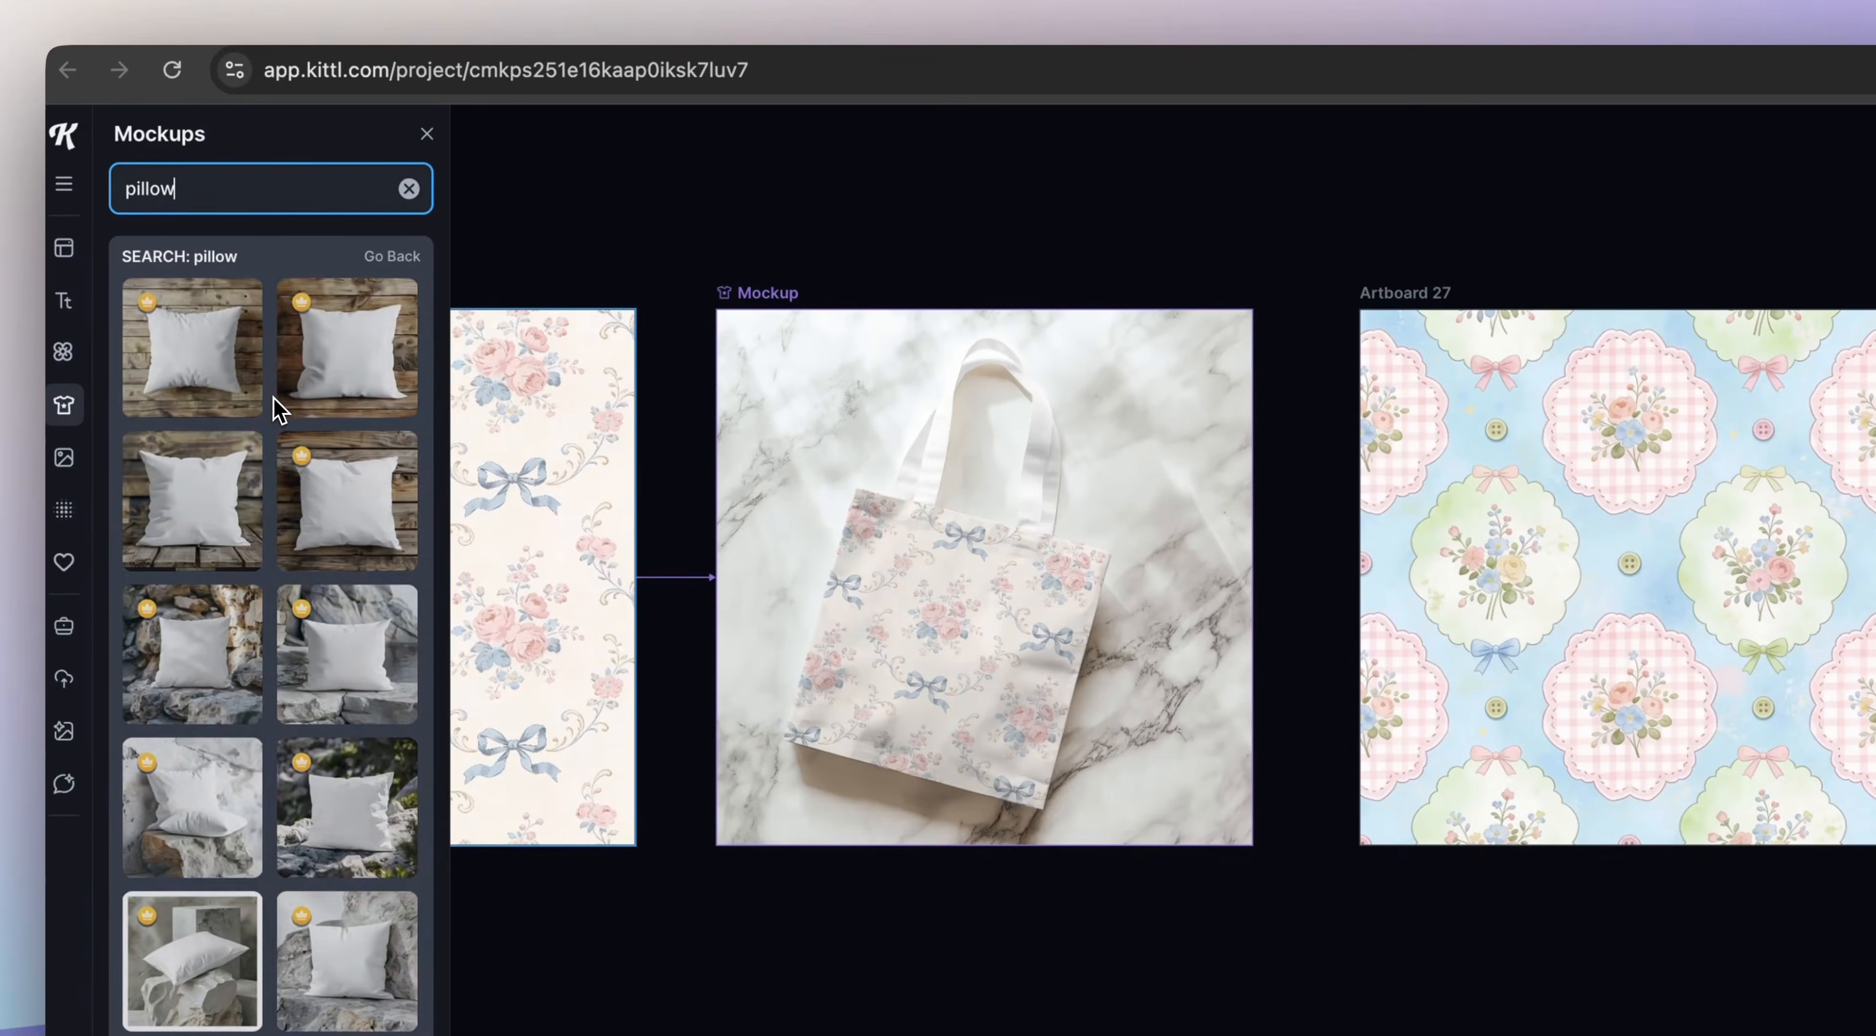
pyautogui.scroll(-2, 206, 349)
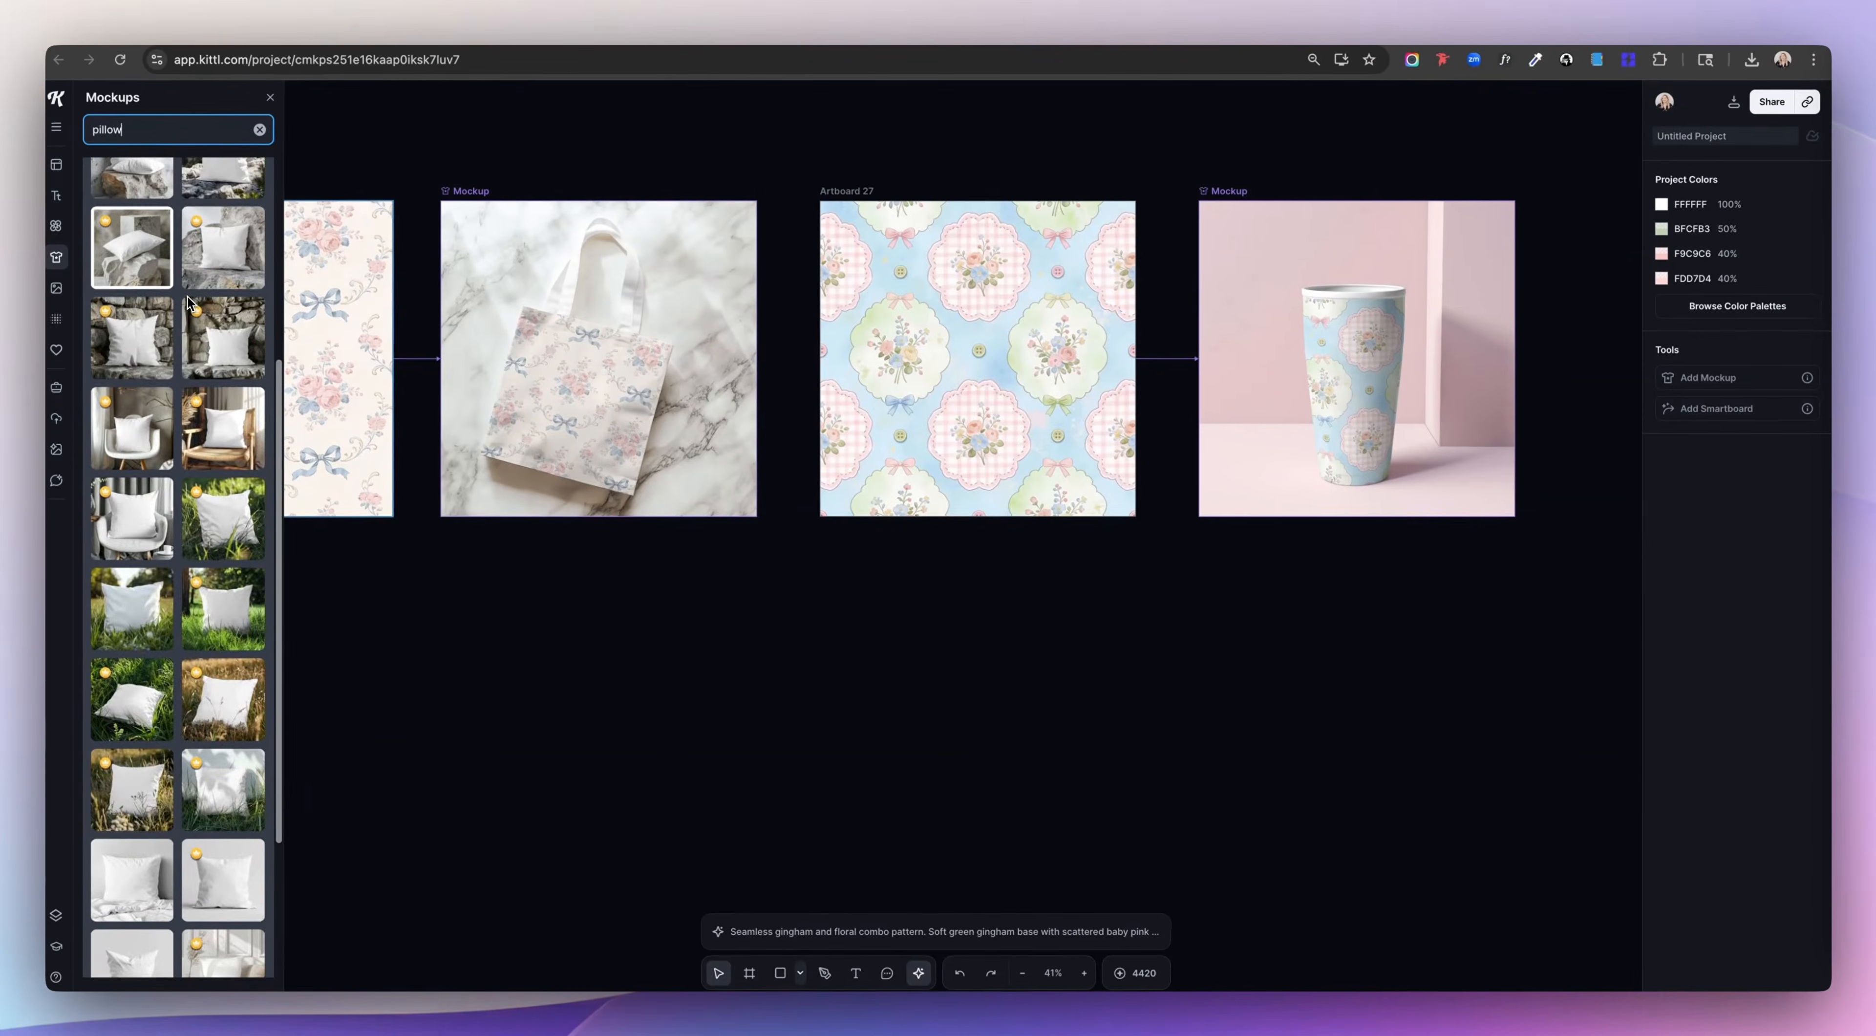
pyautogui.scroll(-5, 201, 623)
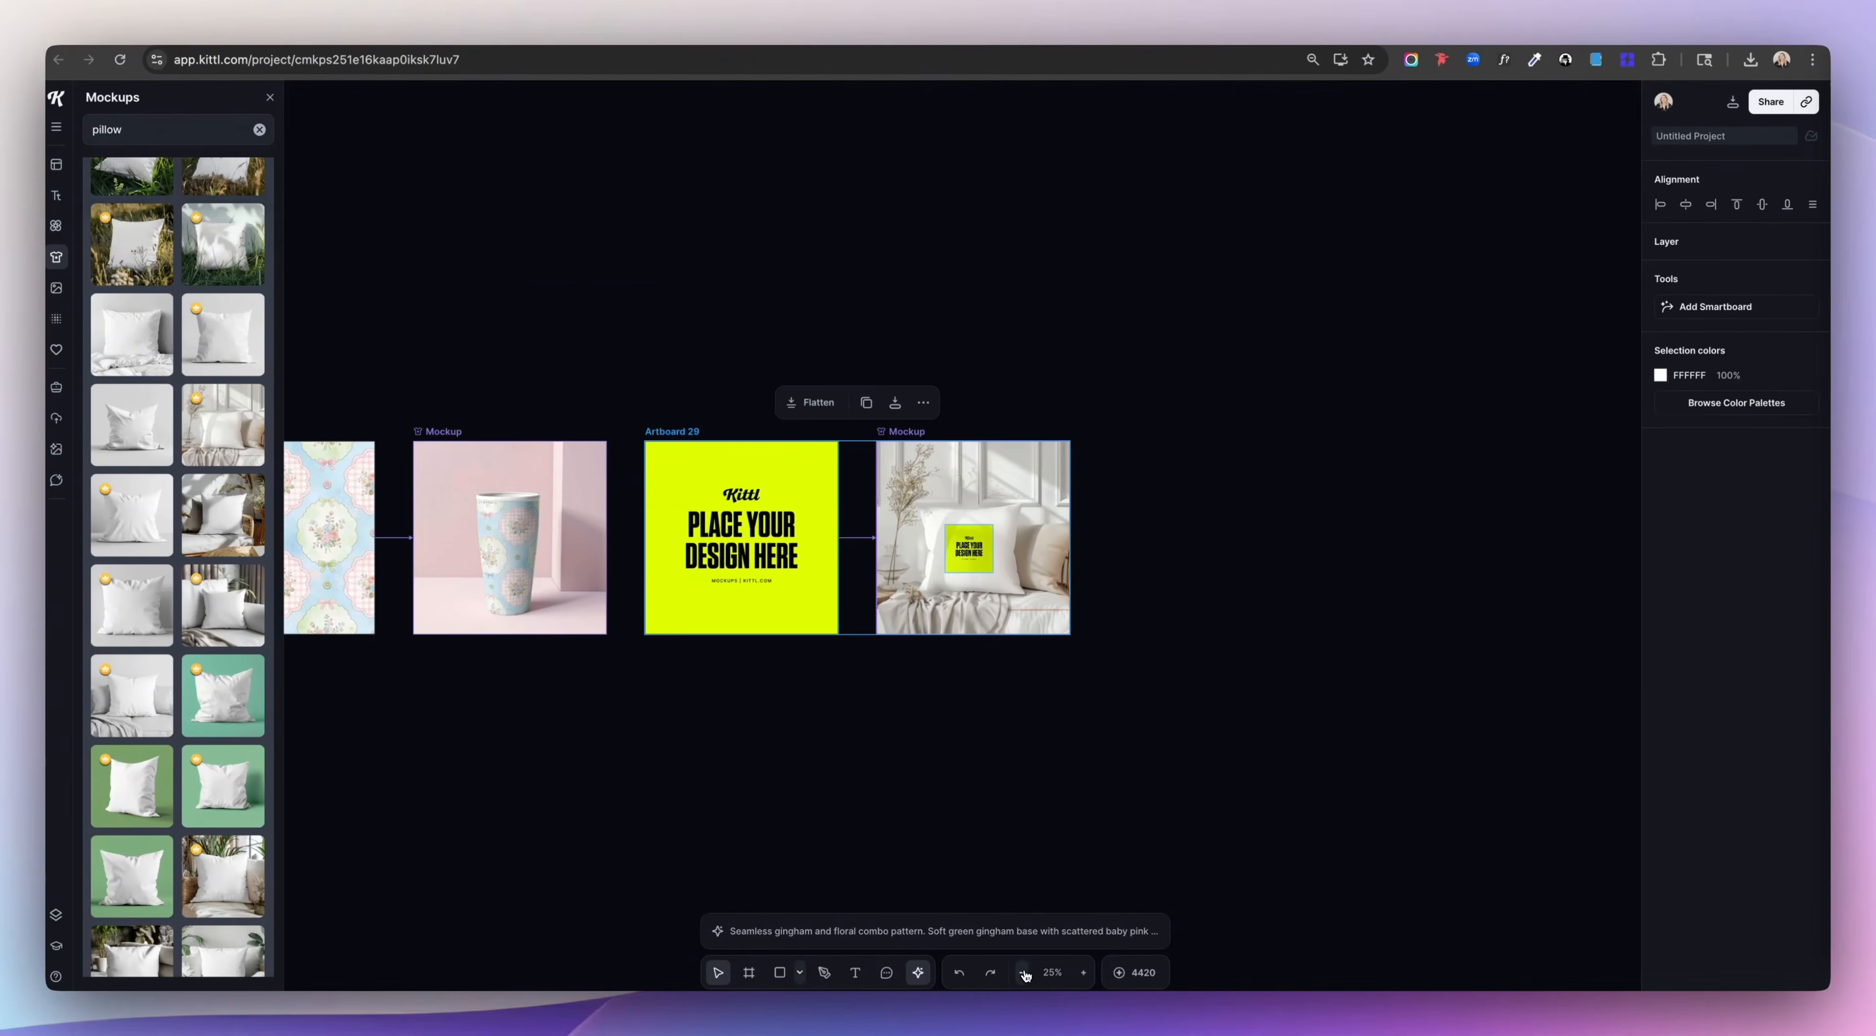
# Step: Copy the green damask pattern into Artboard 29 in place of the placeholder and enlarge it on the mockup to cover the front pillow
pyautogui.click(1022, 972)
pyautogui.hscroll(-15, 839, 621)
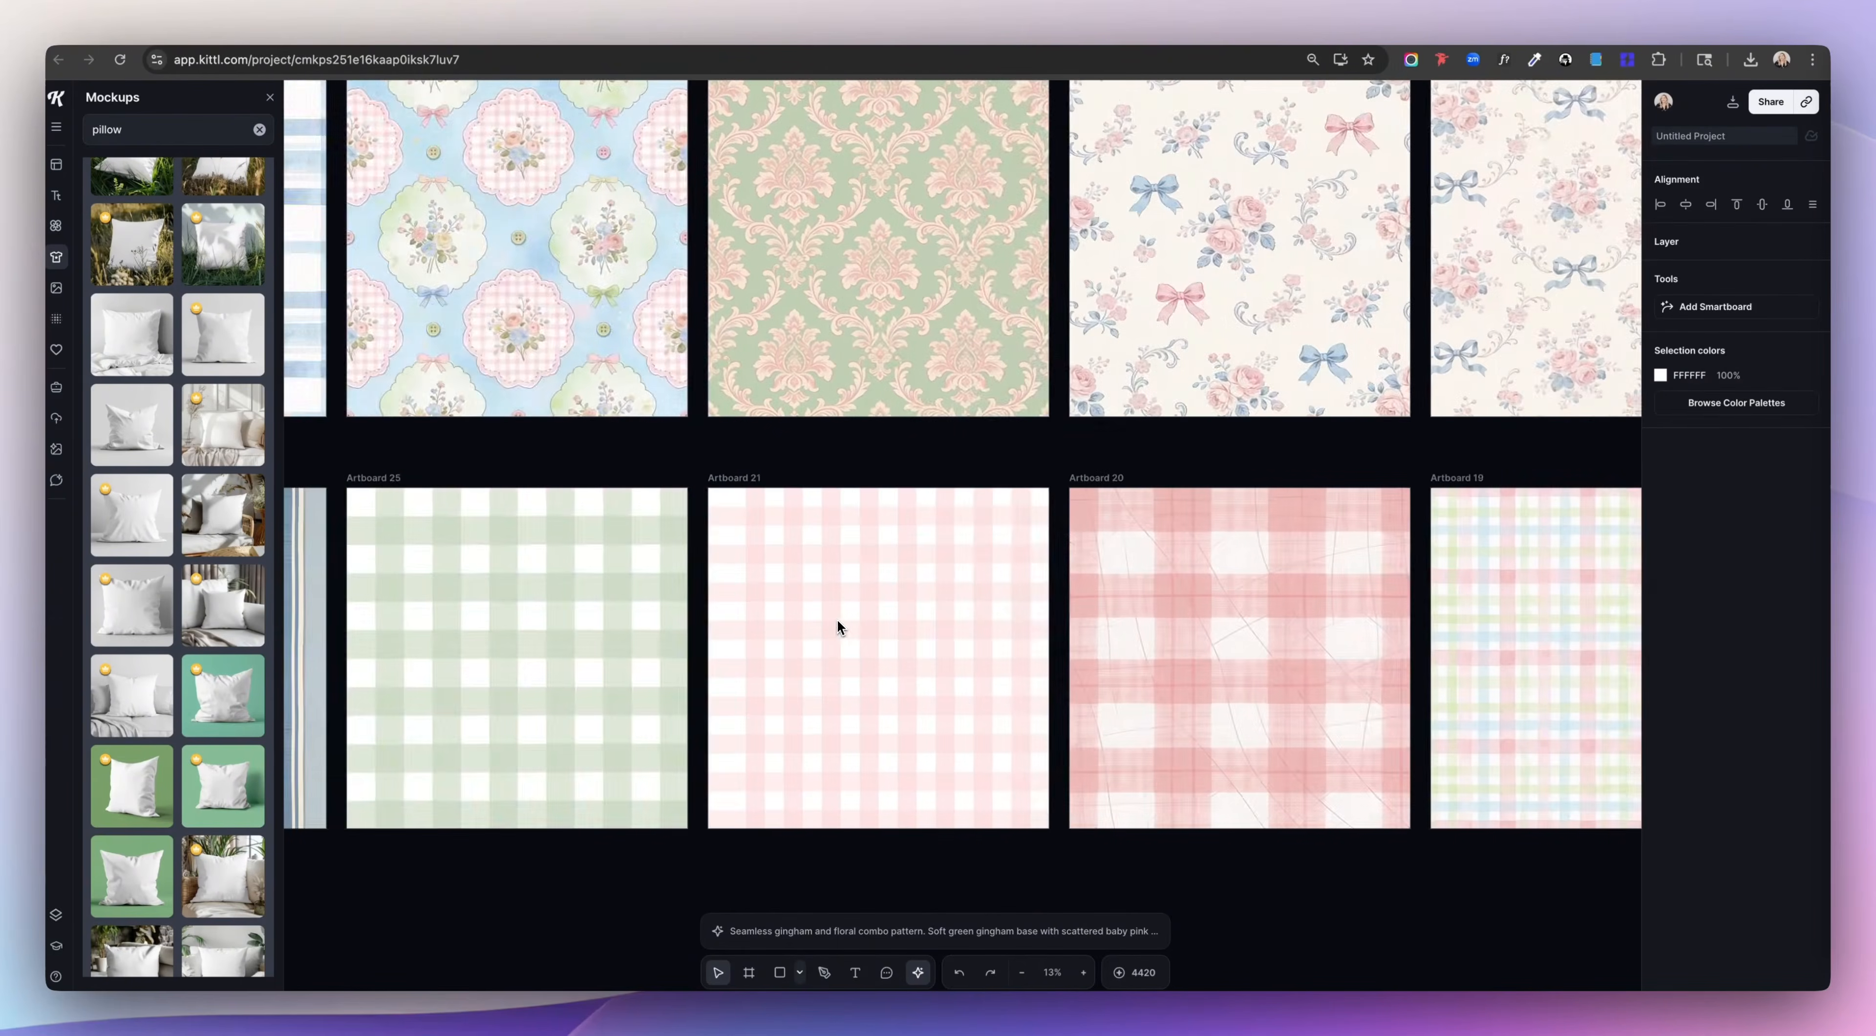
pyautogui.scroll(-5, 839, 628)
pyautogui.click(856, 447)
pyautogui.scroll(8, 1362, 690)
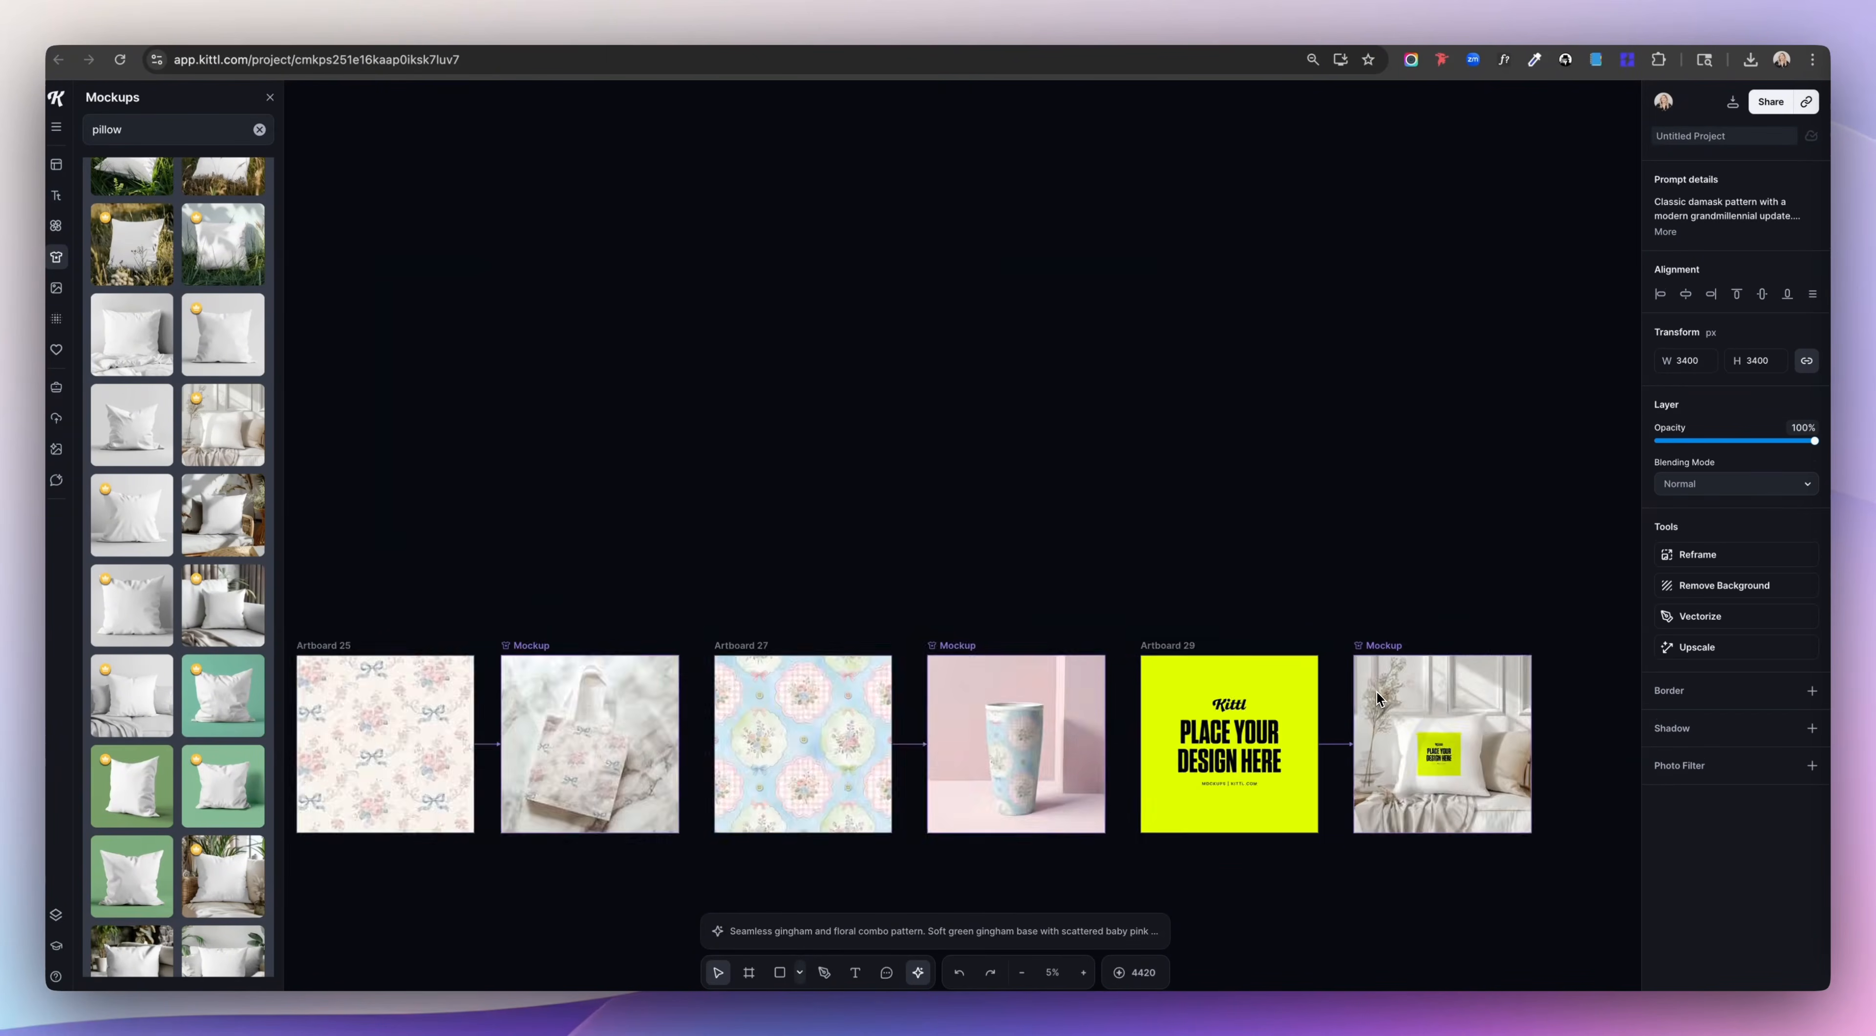
pyautogui.press('super+v')
pyautogui.scroll(-5, 1164, 611)
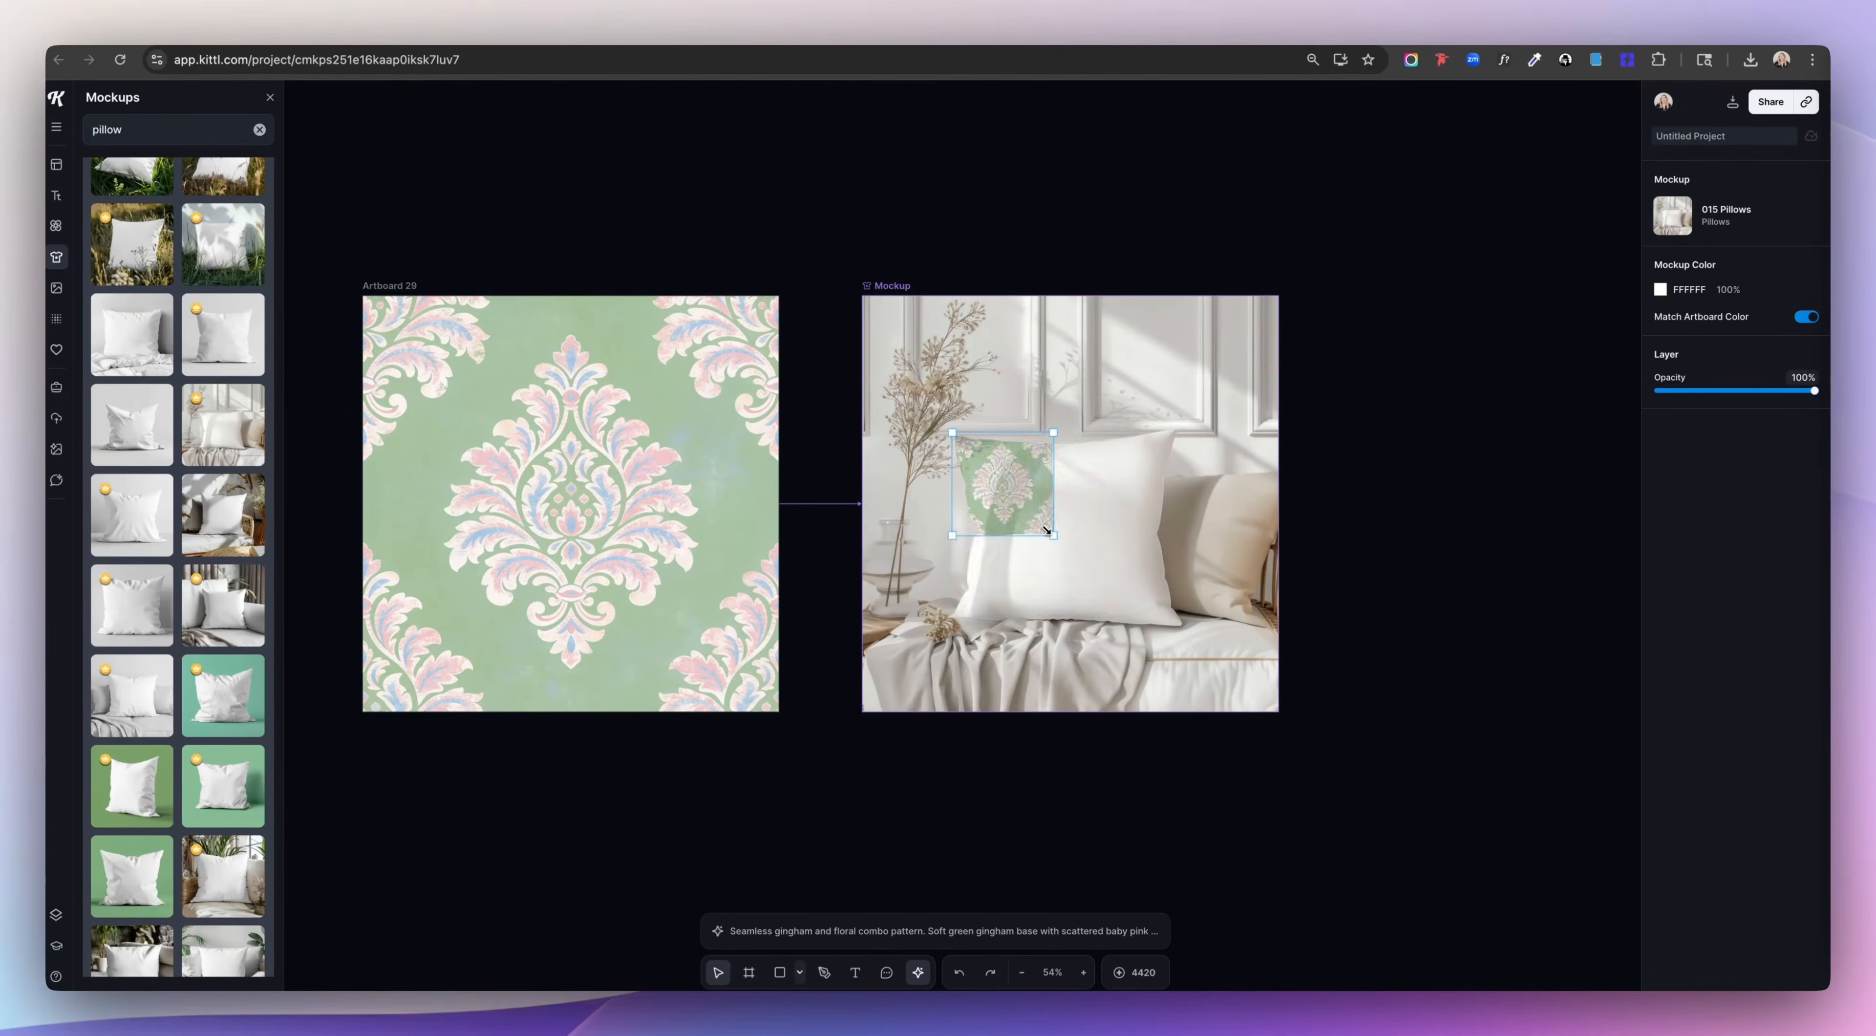
pyautogui.moveTo(1059, 540); pyautogui.dragTo(1199, 657)
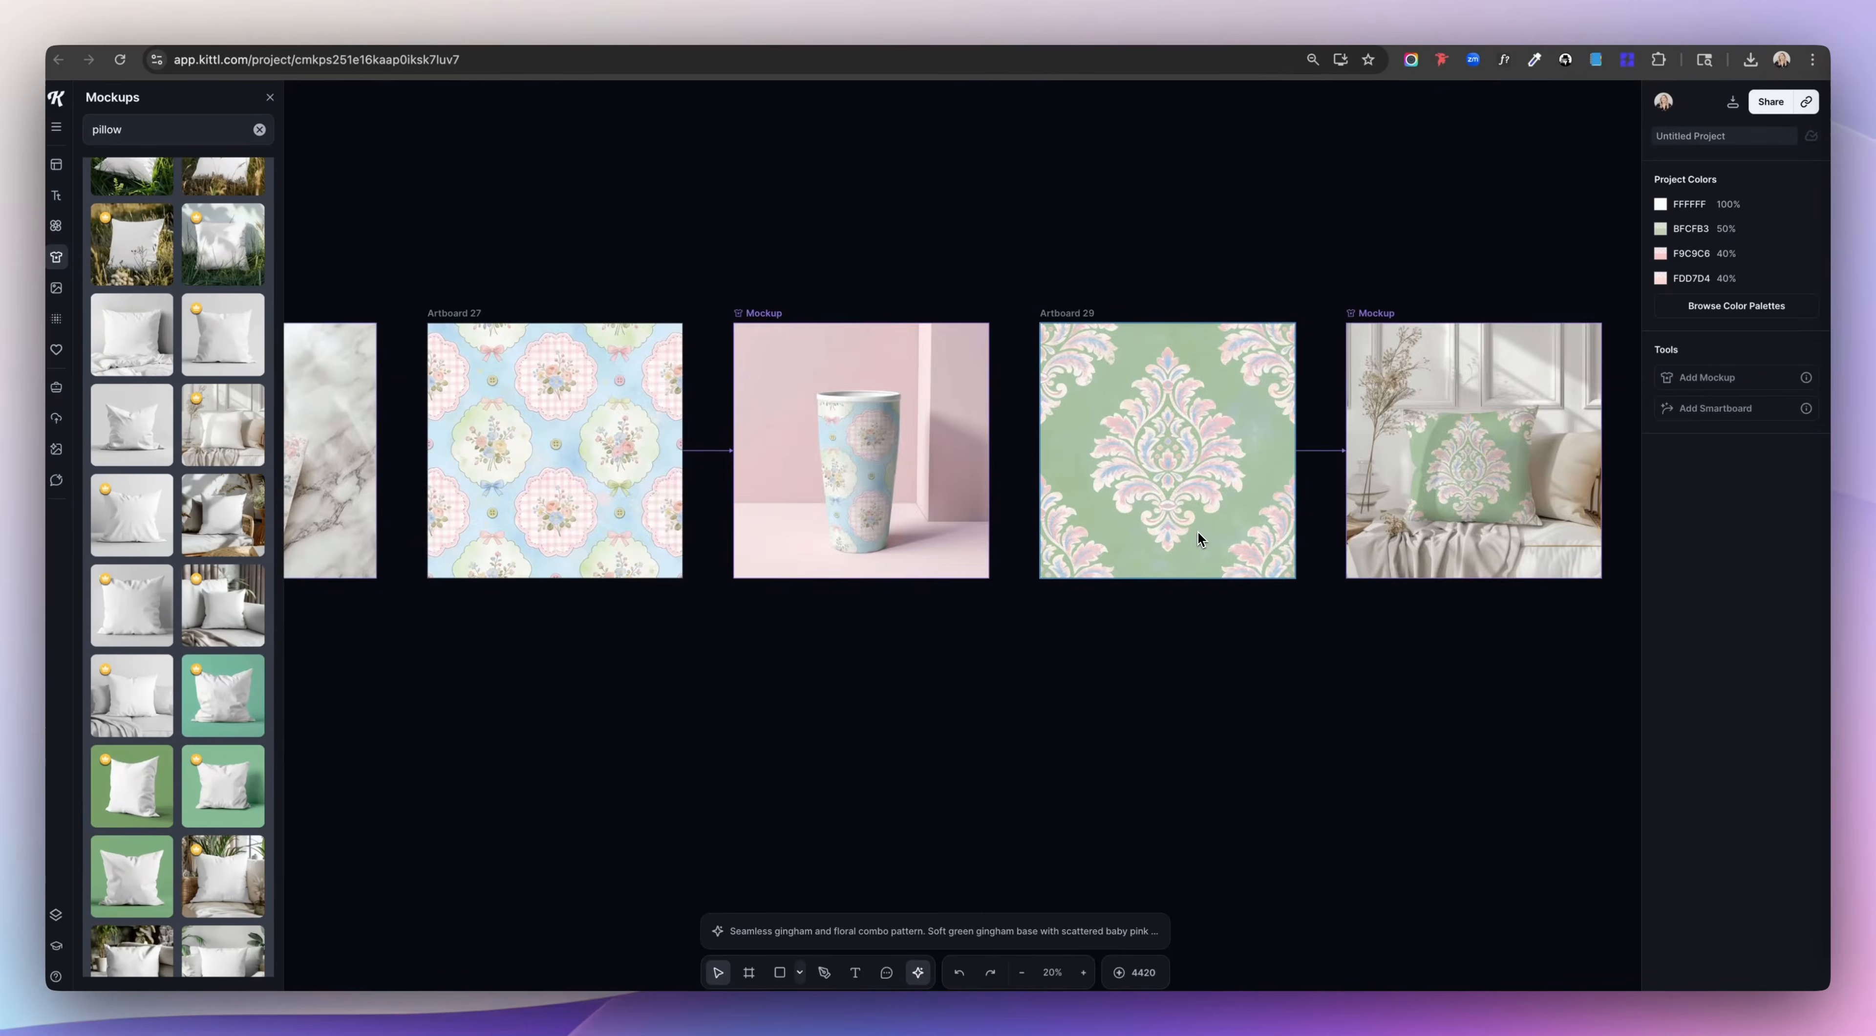
pyautogui.hscroll(3, 1197, 531)
pyautogui.hscroll(-2, 1197, 531)
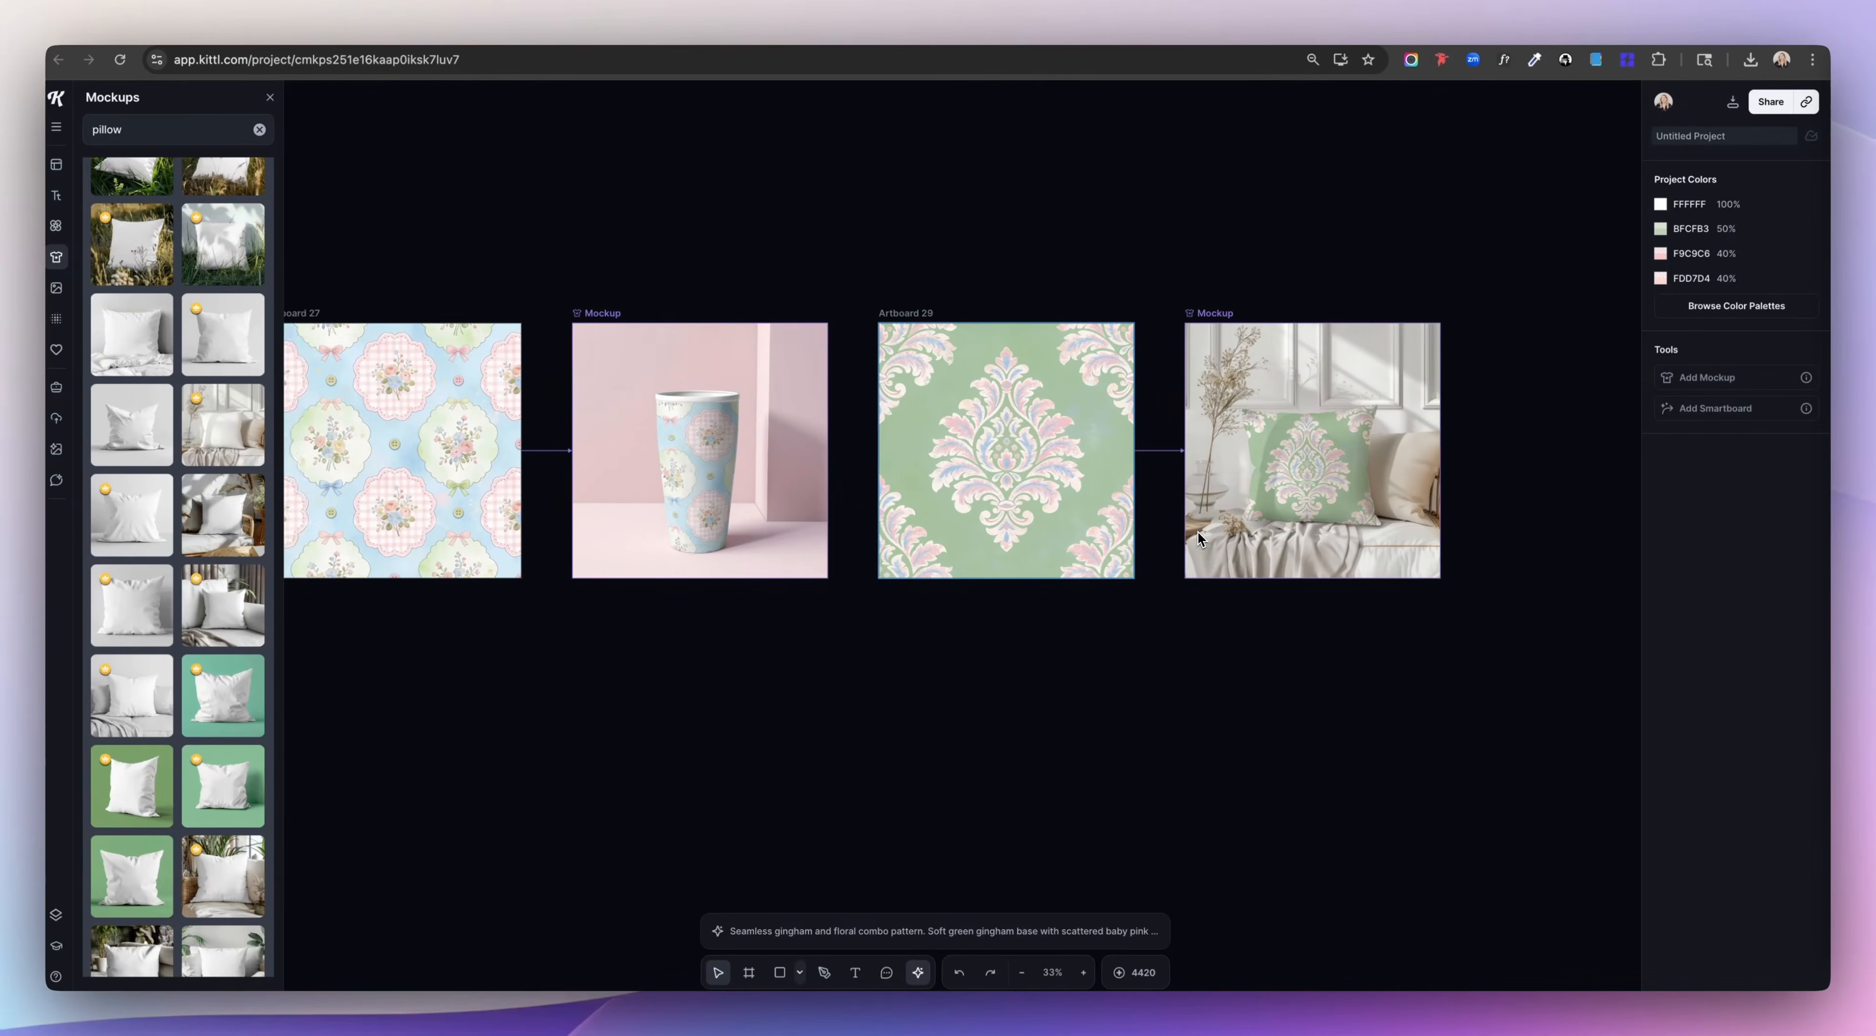
pyautogui.scroll(2, 1197, 531)
pyautogui.hscroll(3, 1198, 531)
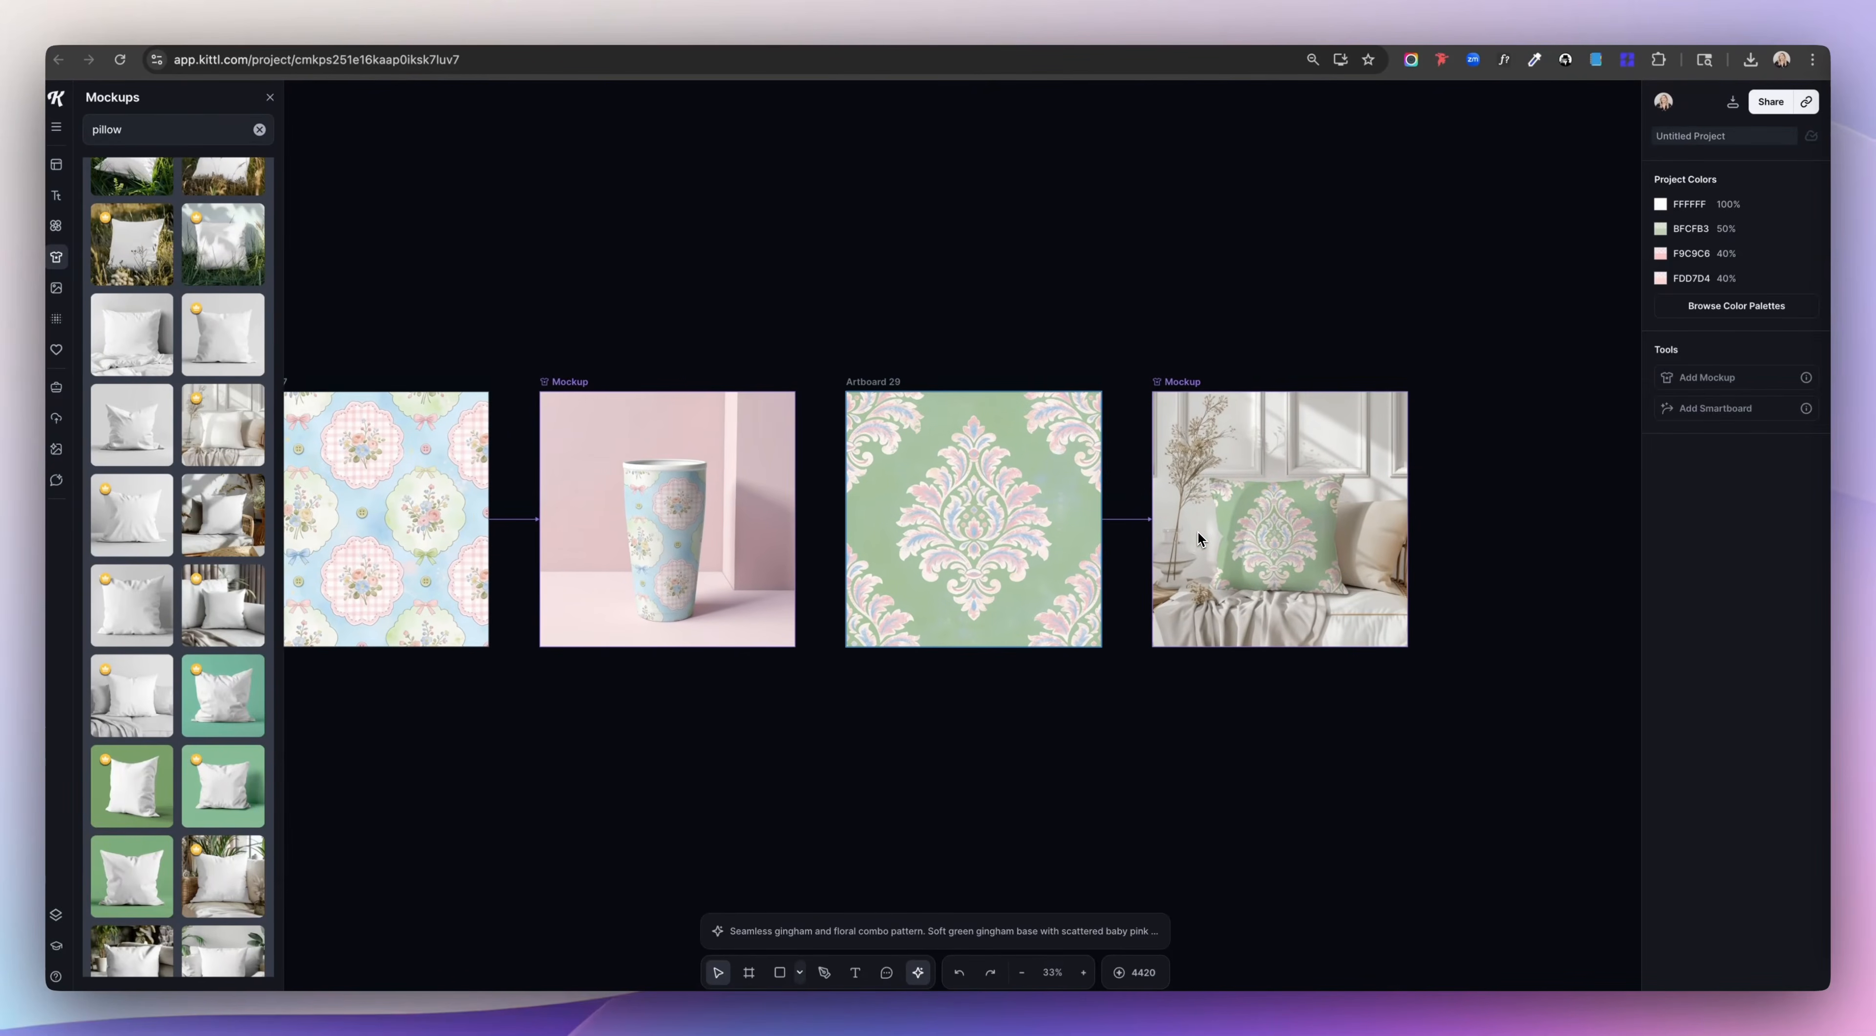
pyautogui.scroll(-2, 1198, 532)
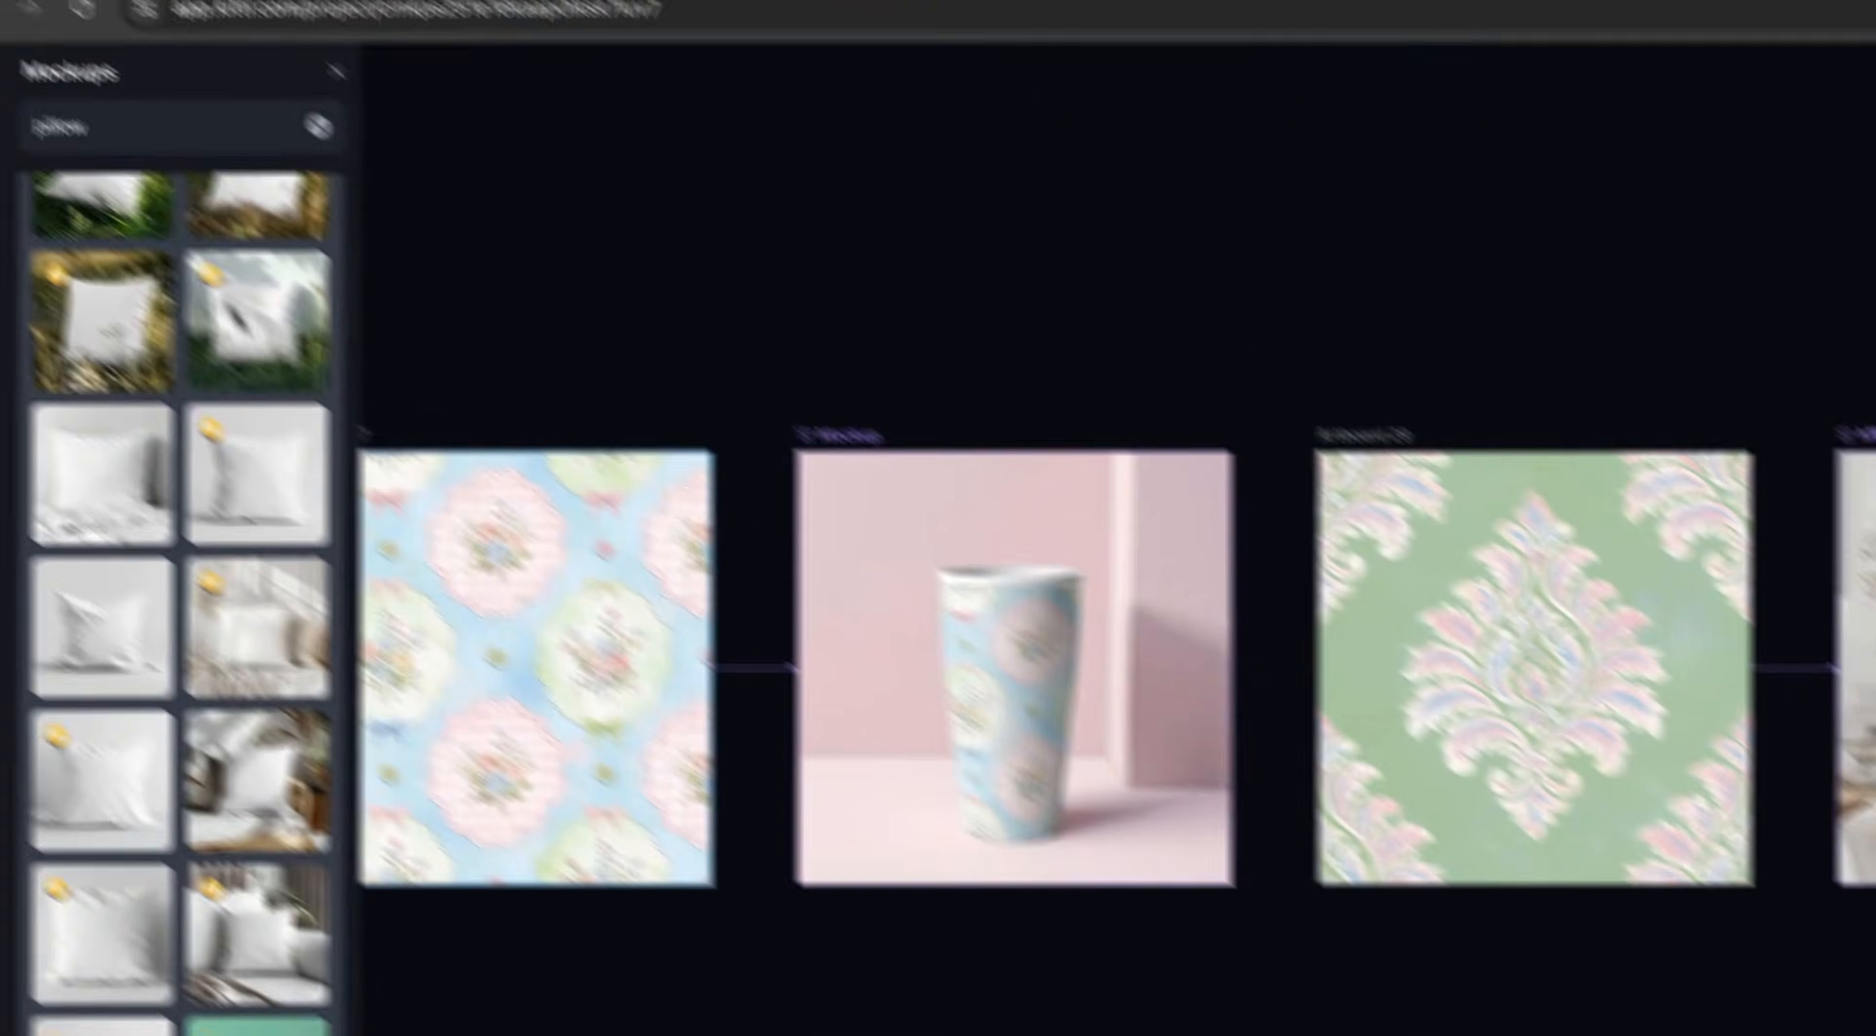
# Step: Search the mockups for "card" and add the white greeting card on grey stone with small white flowers
pyautogui.doubleClick(193, 182)
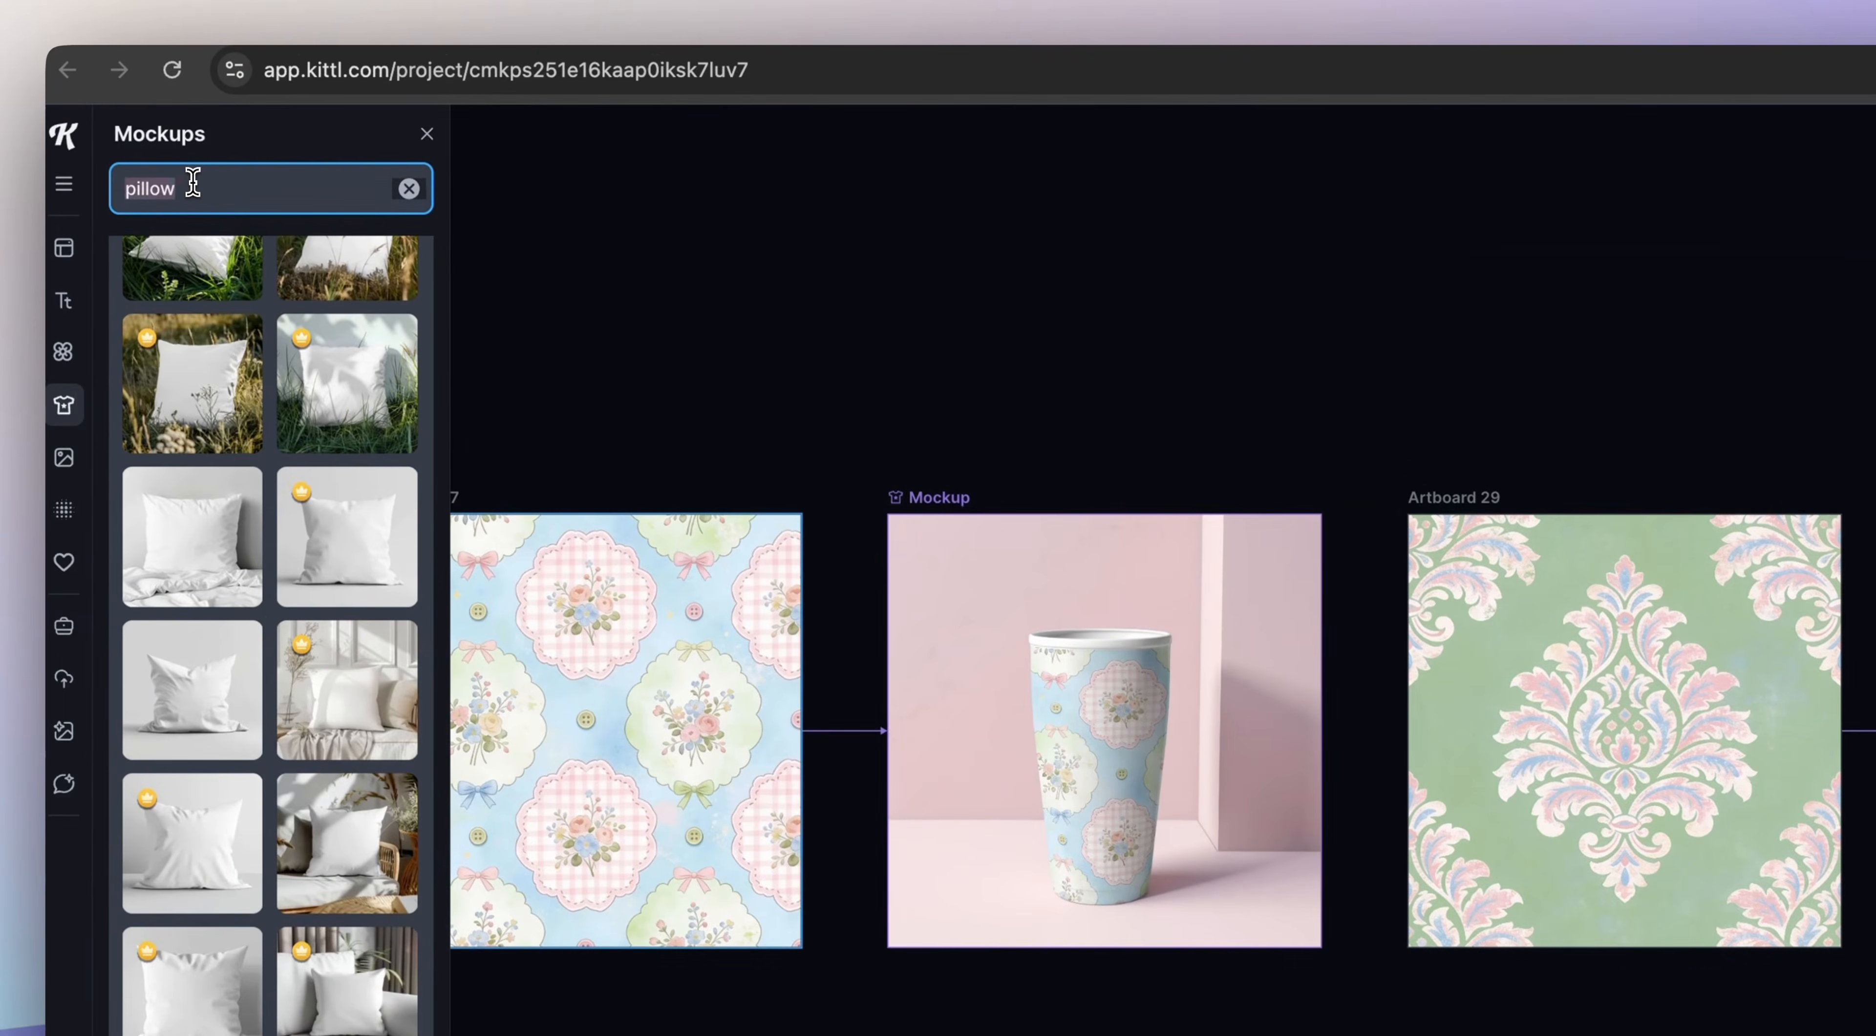
pyautogui.write('card')
pyautogui.press('Return')
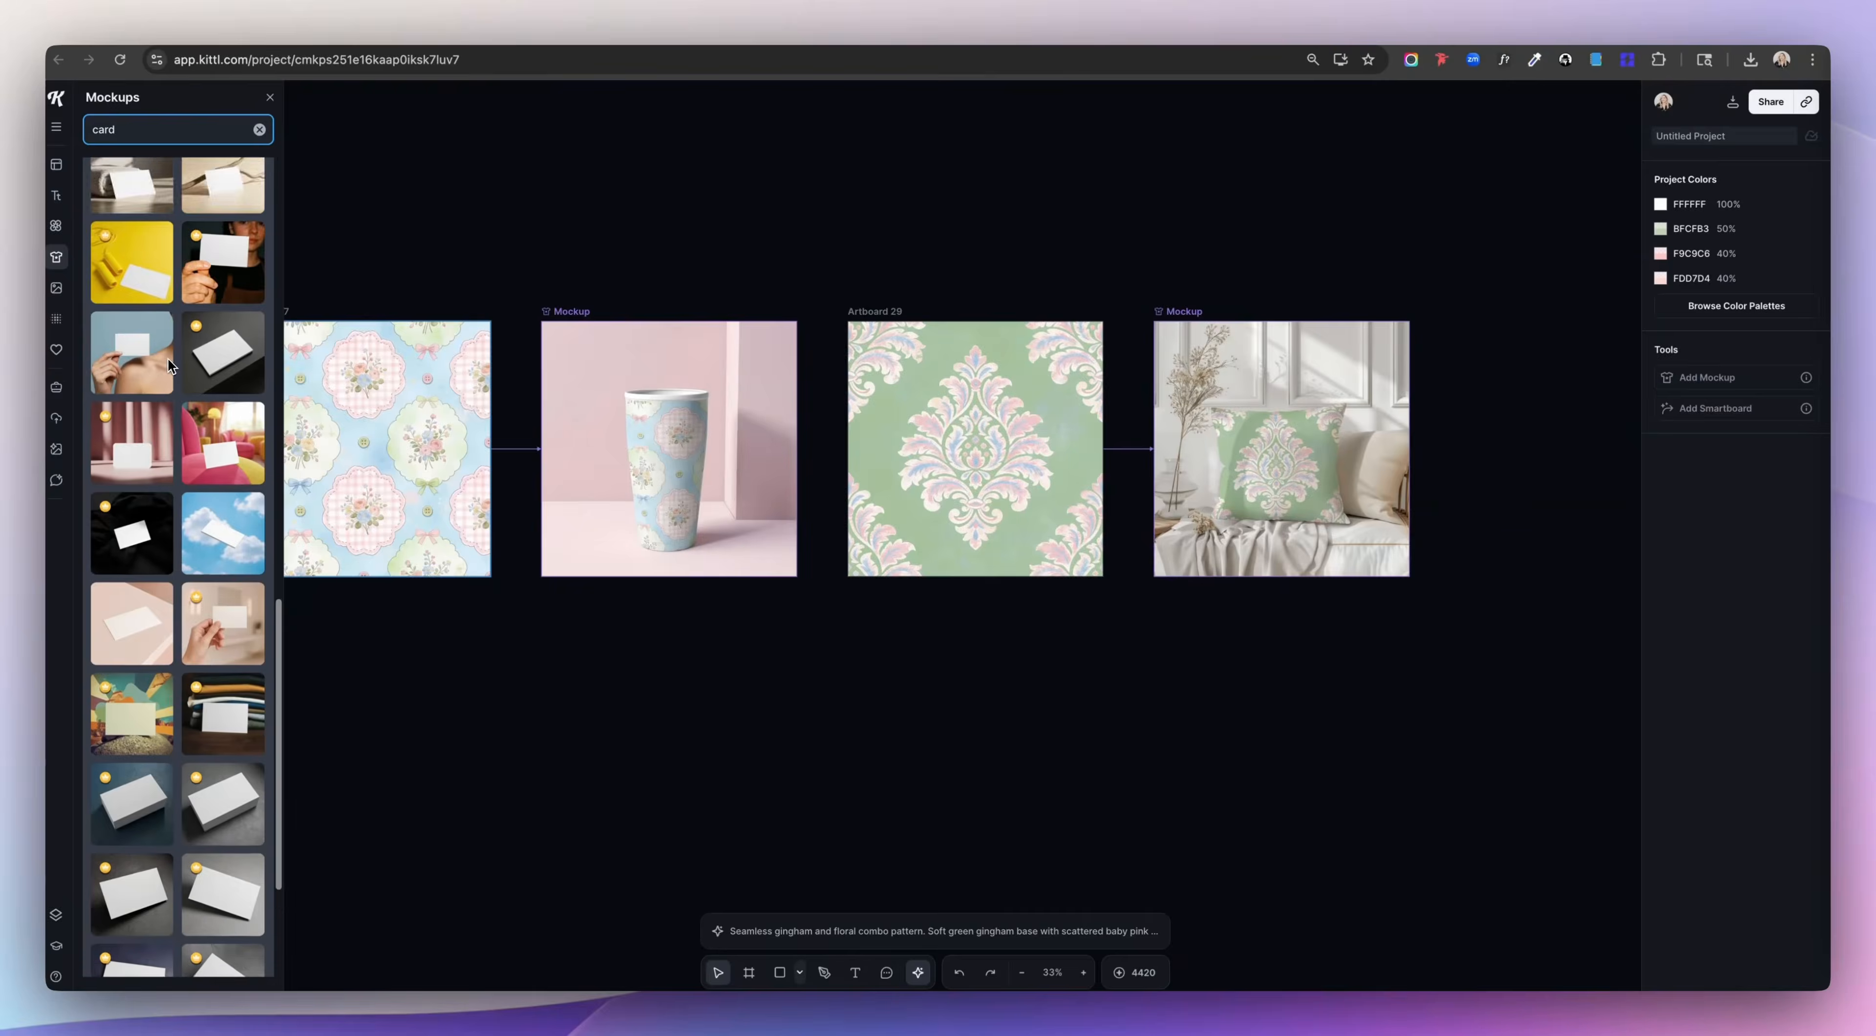
pyautogui.scroll(-5, 251, 552)
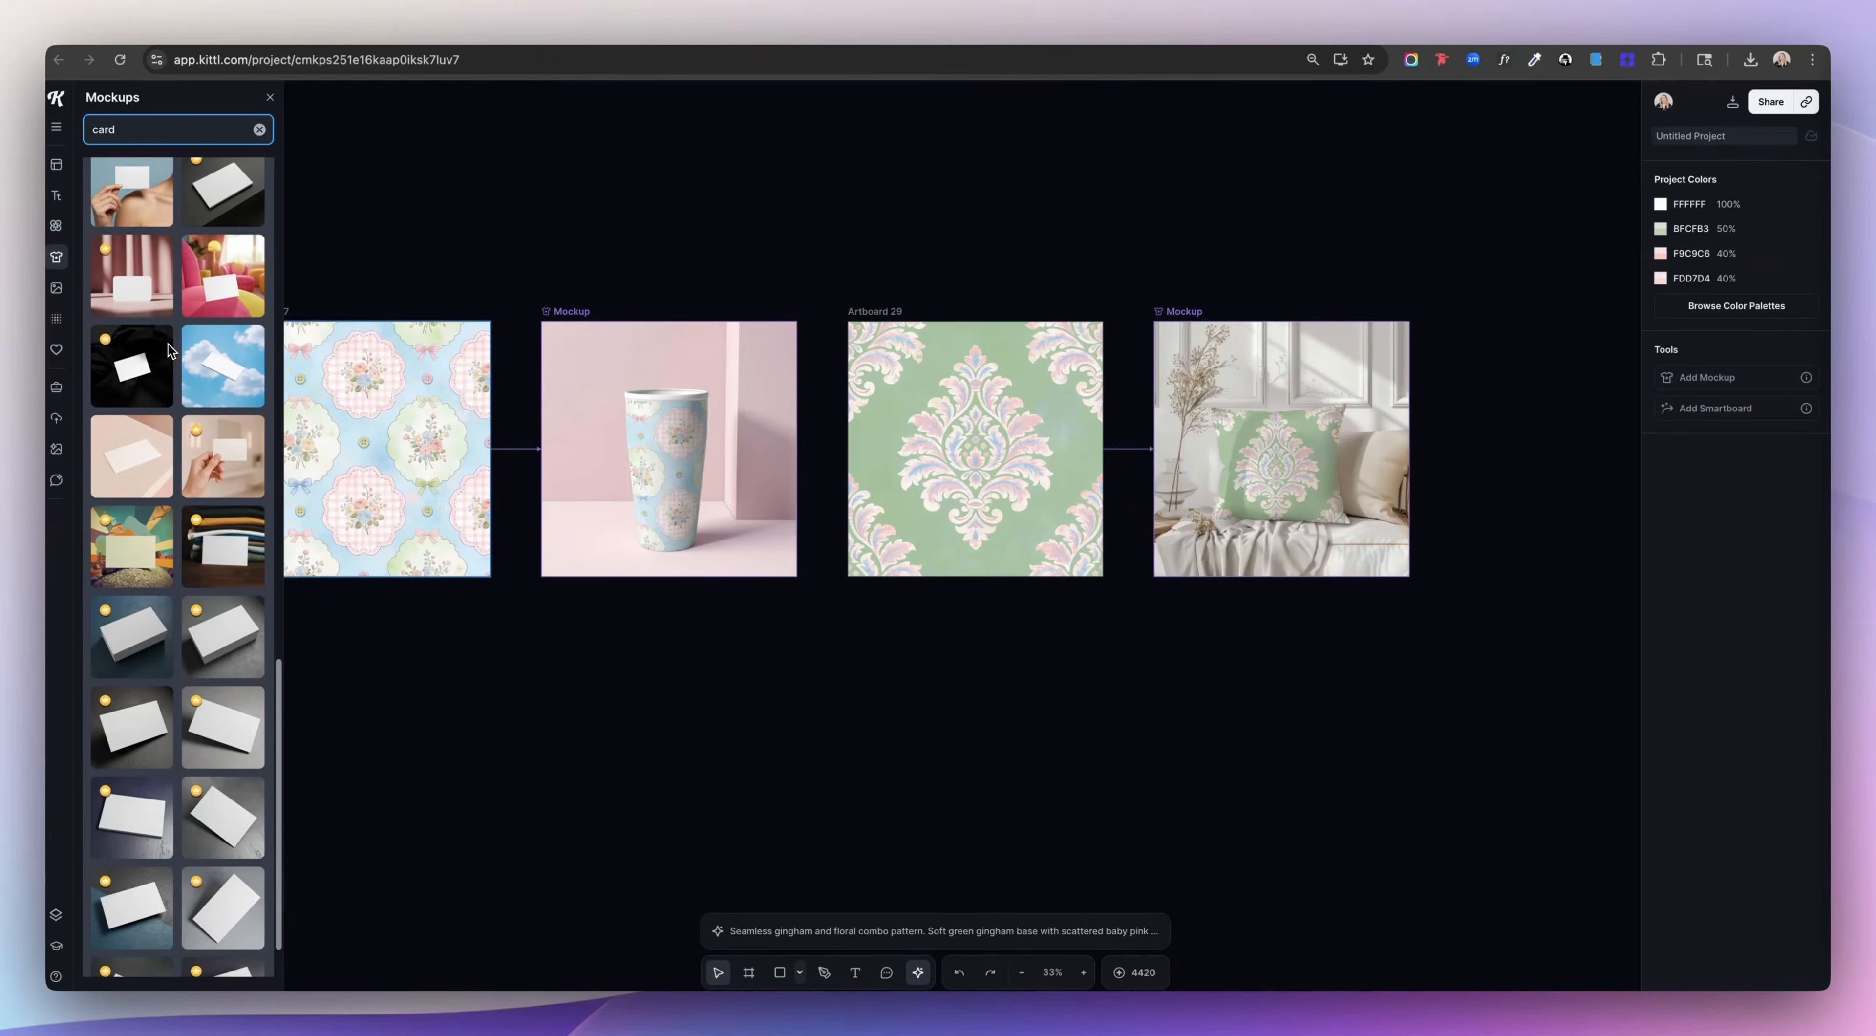
pyautogui.scroll(-10, 167, 350)
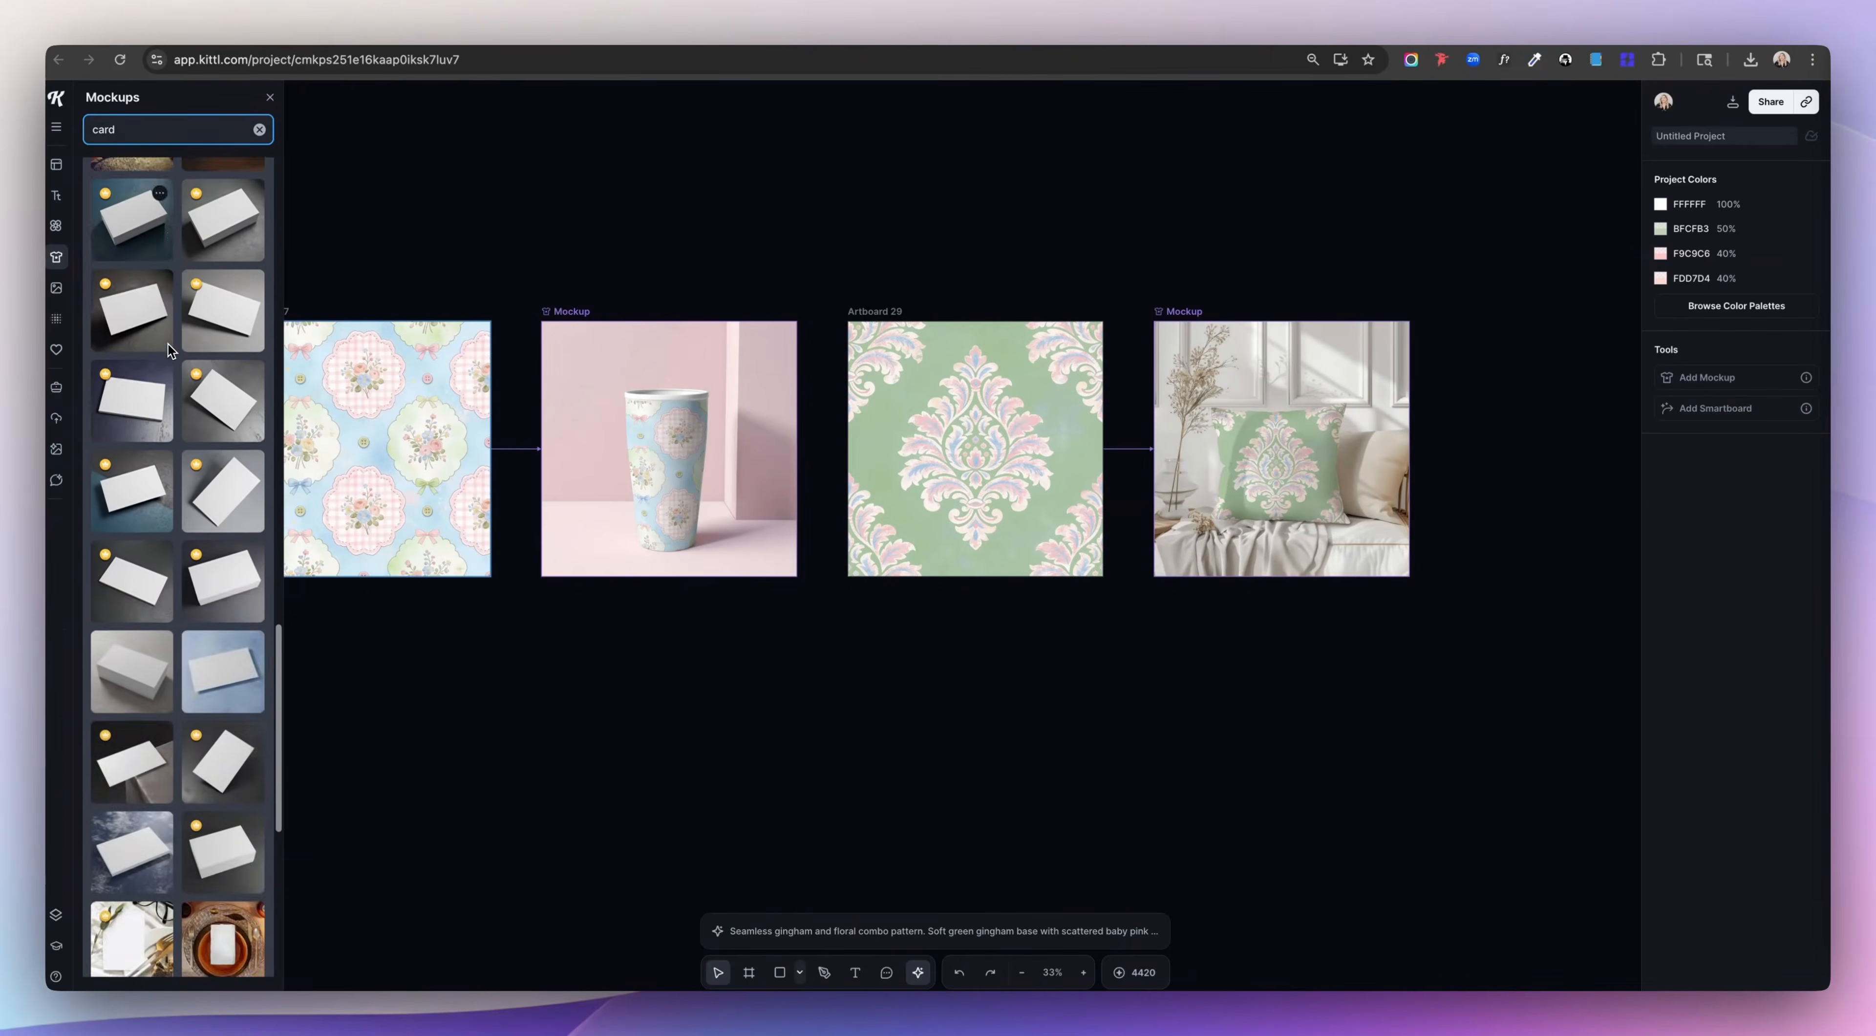
pyautogui.scroll(-5, 168, 350)
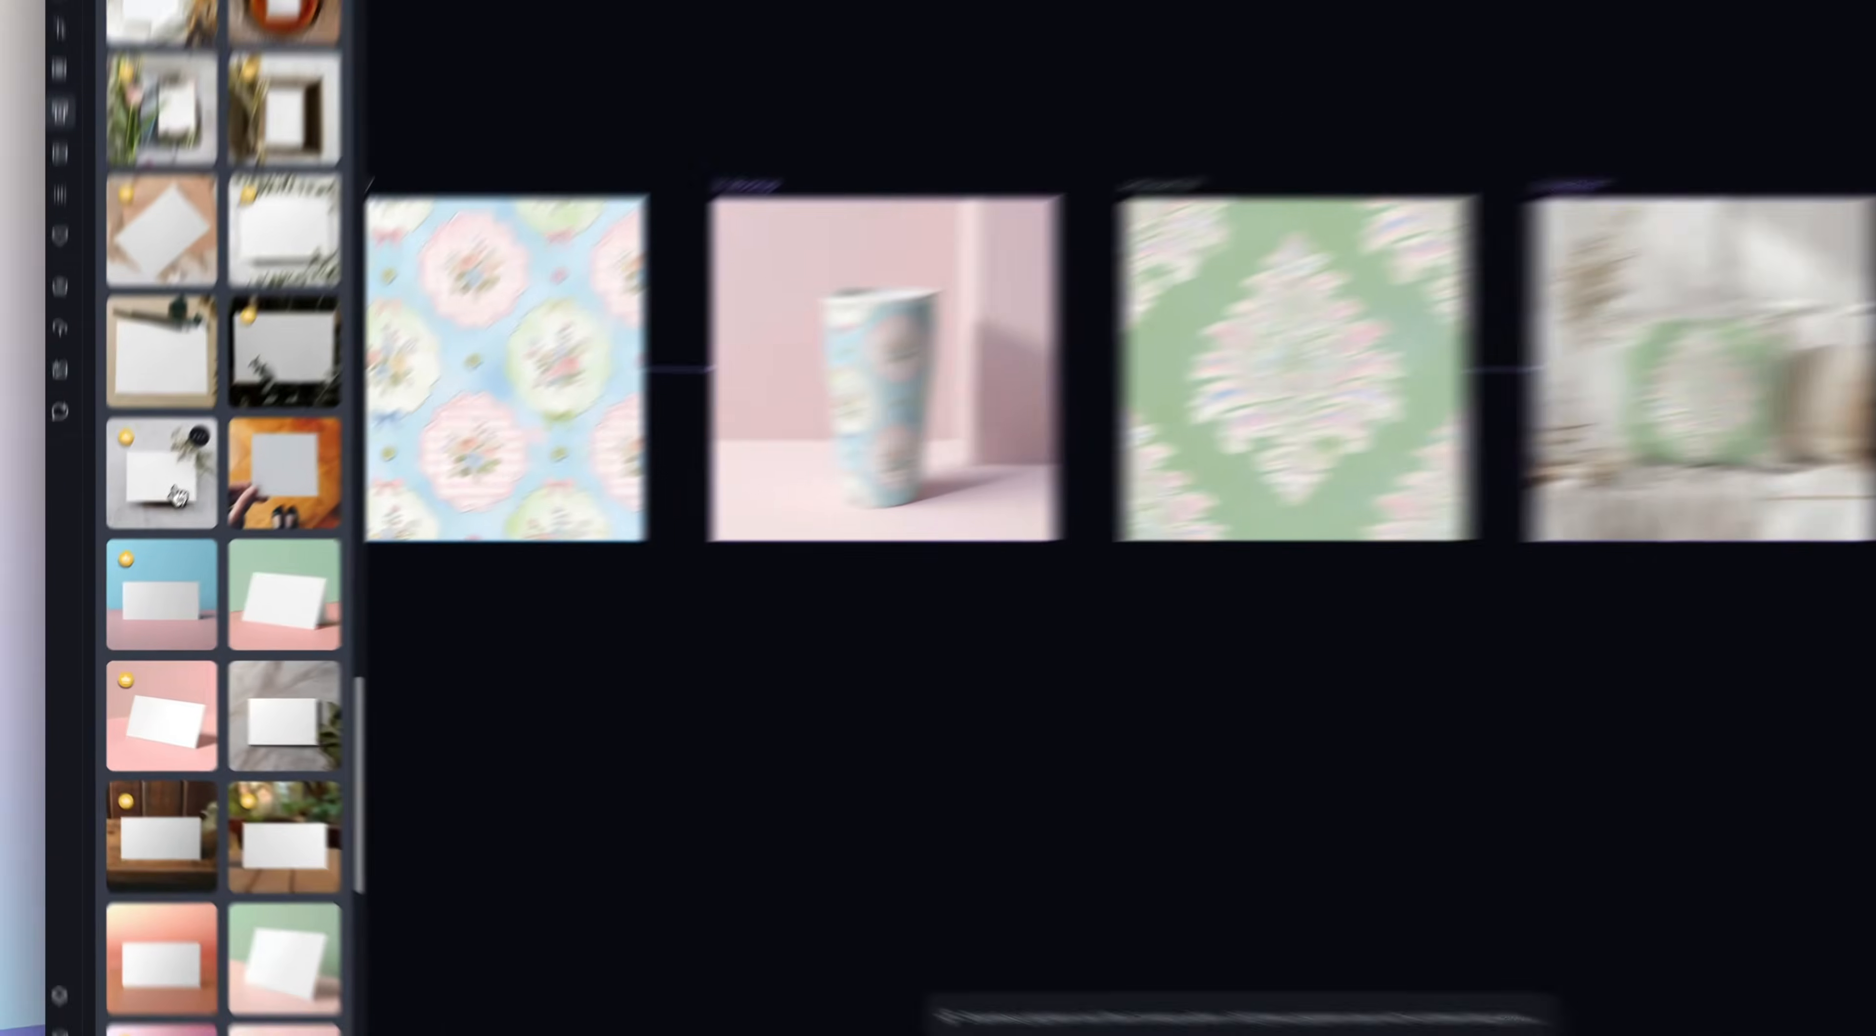
pyautogui.click(178, 497)
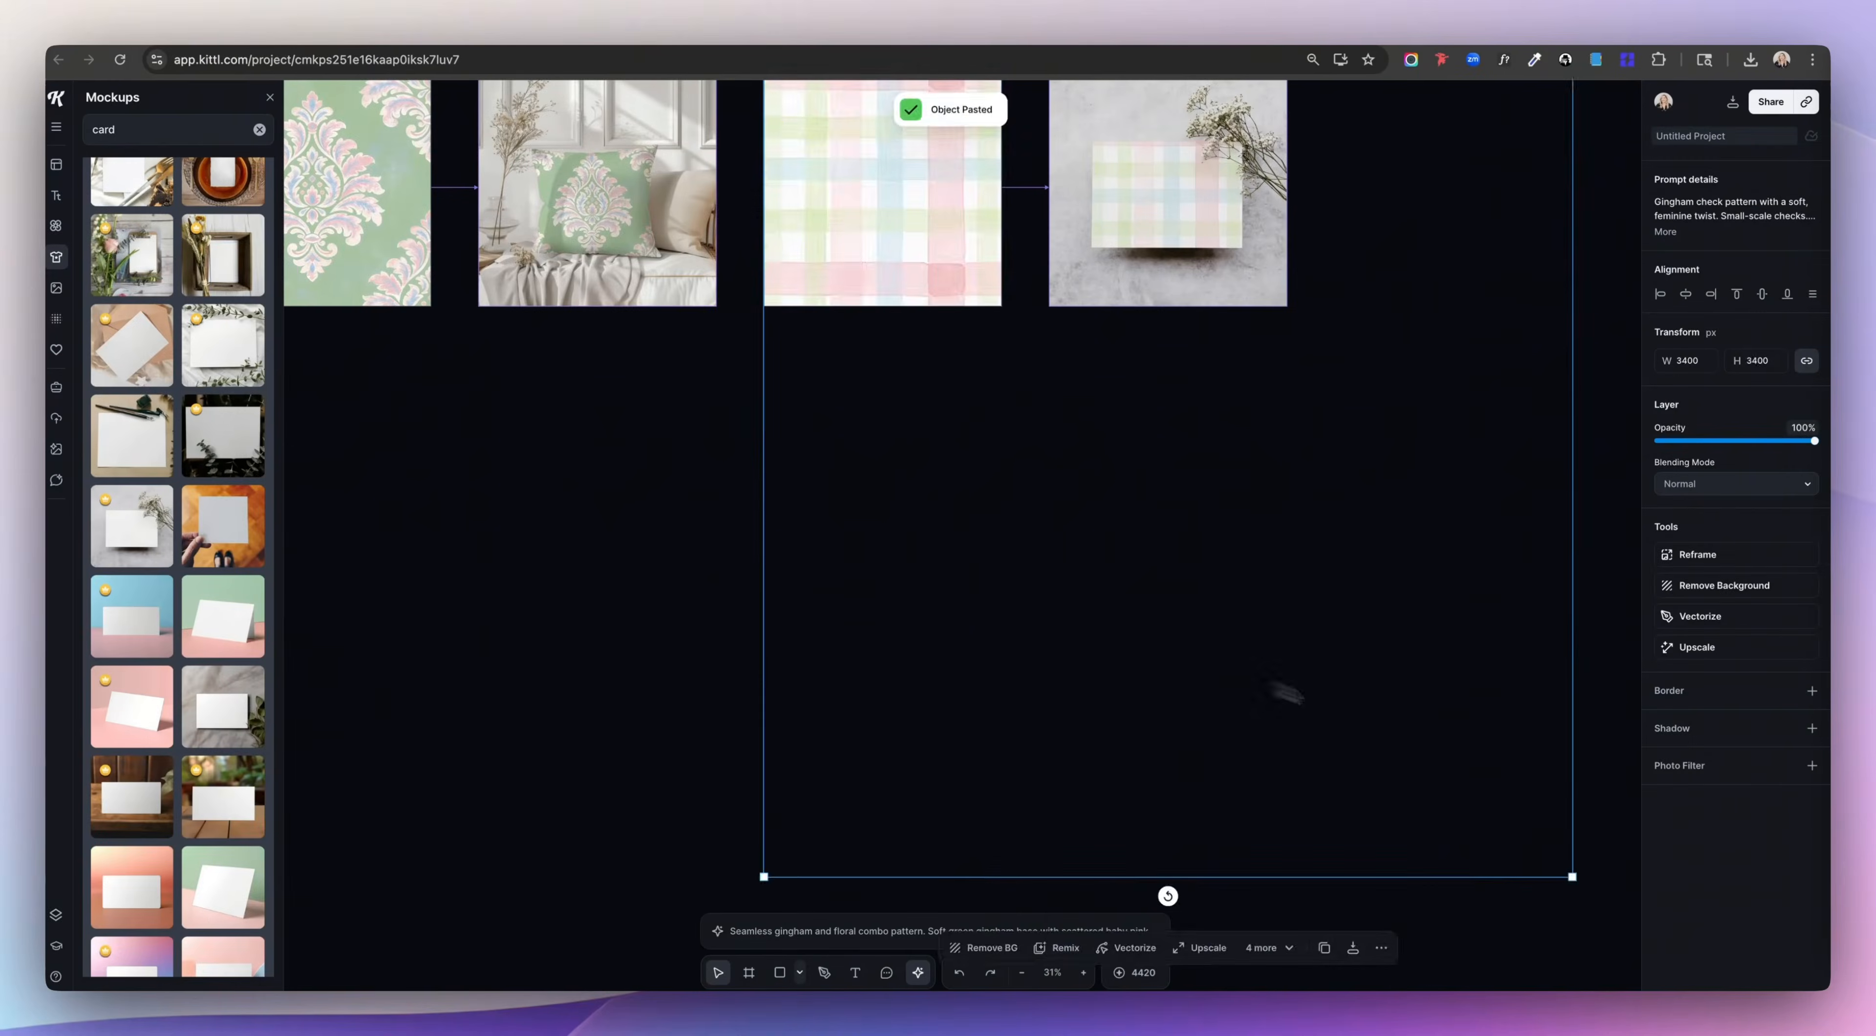
# Step: Shrink the pasted pastel gingham to fit Artboard 31 and select the design on the greeting card mockup
pyautogui.moveTo(1570, 876); pyautogui.dragTo(1005, 306)
pyautogui.scroll(3, 1216, 374)
pyautogui.scroll(1, 1217, 374)
pyautogui.click(1134, 437)
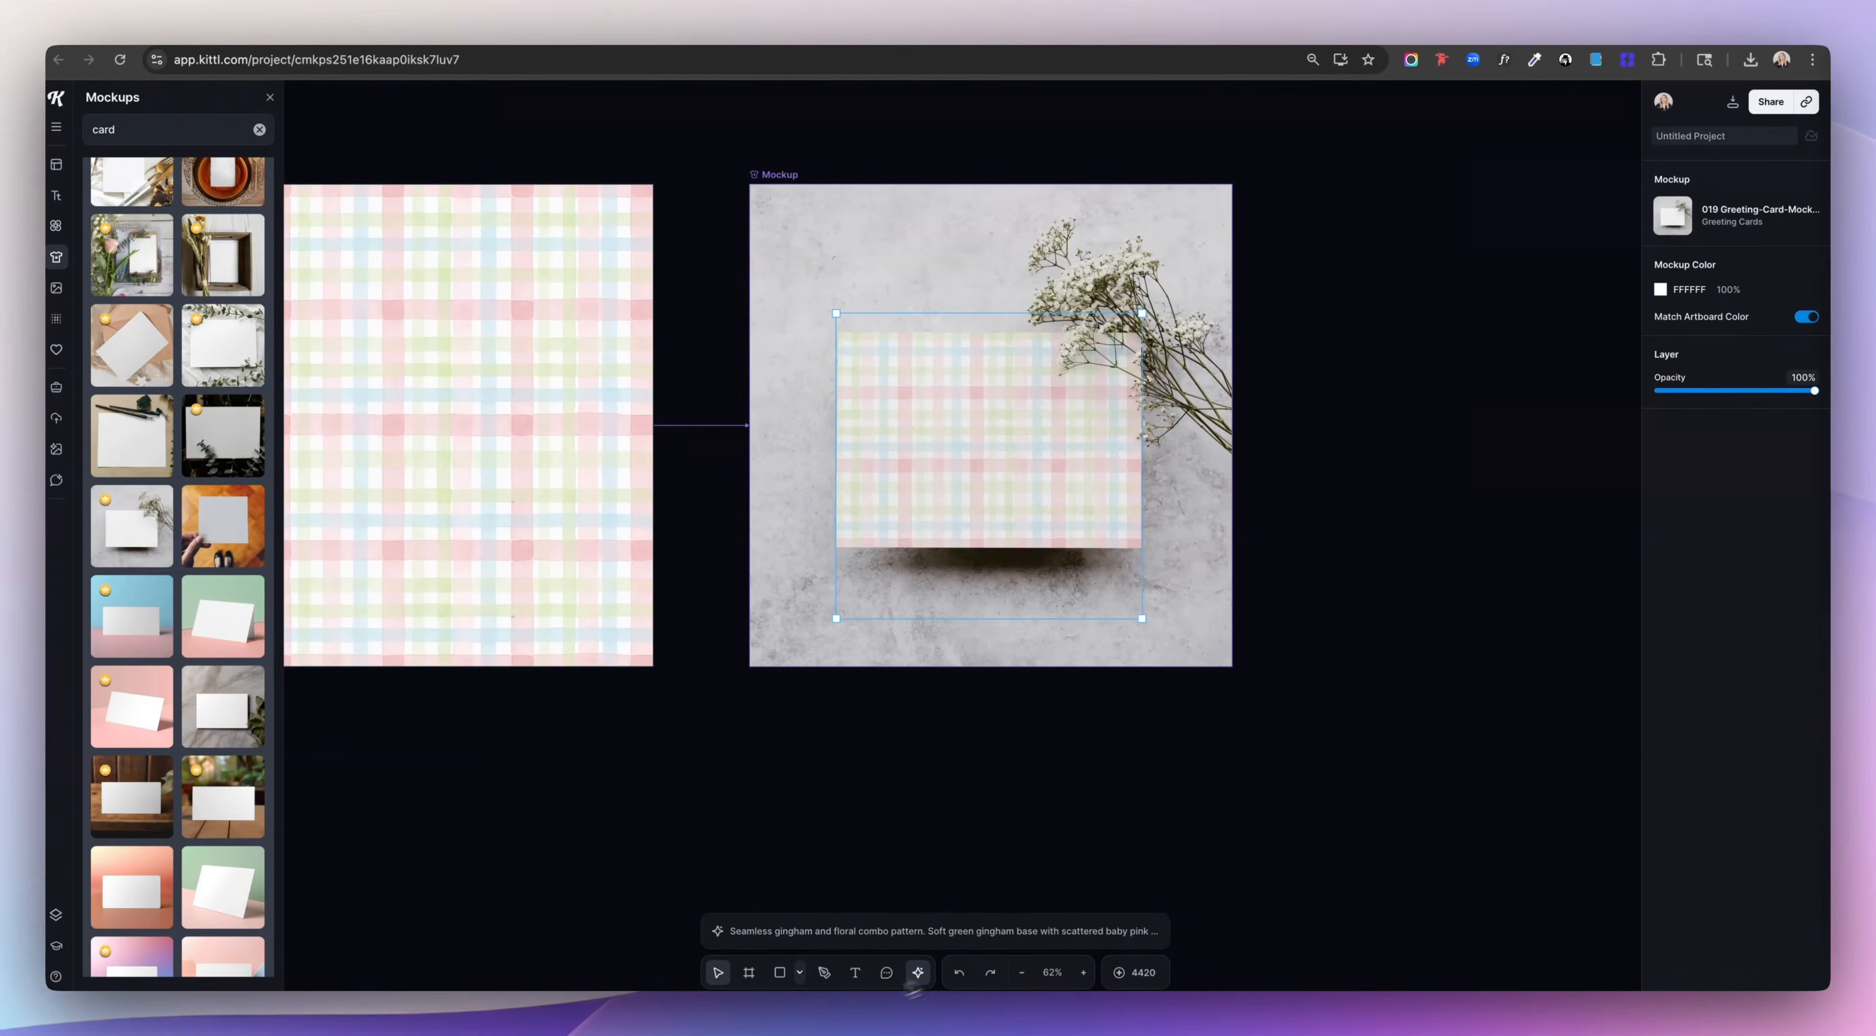
# Step: Place a white rectangle on the gingham card mockup and centre the text "Thank you!" on it
pyautogui.click(813, 861)
pyautogui.click(1372, 484)
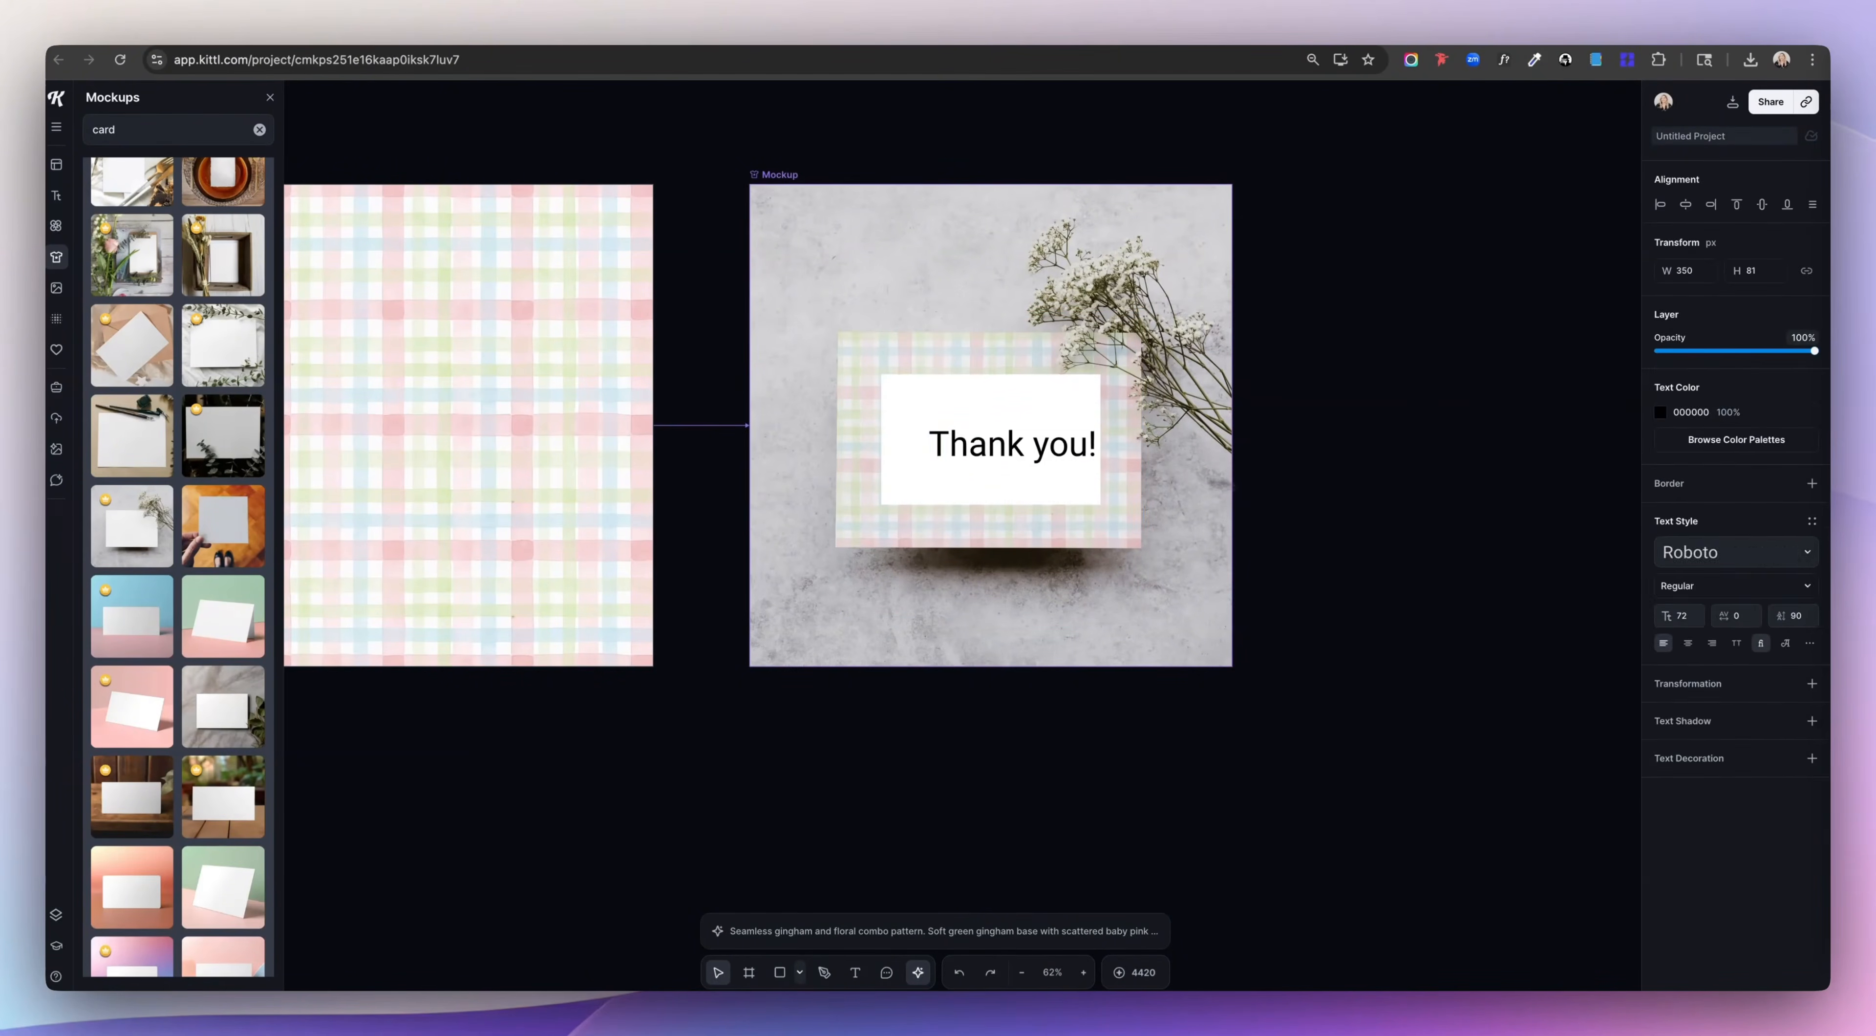
pyautogui.moveTo(1046, 456); pyautogui.dragTo(1017, 448)
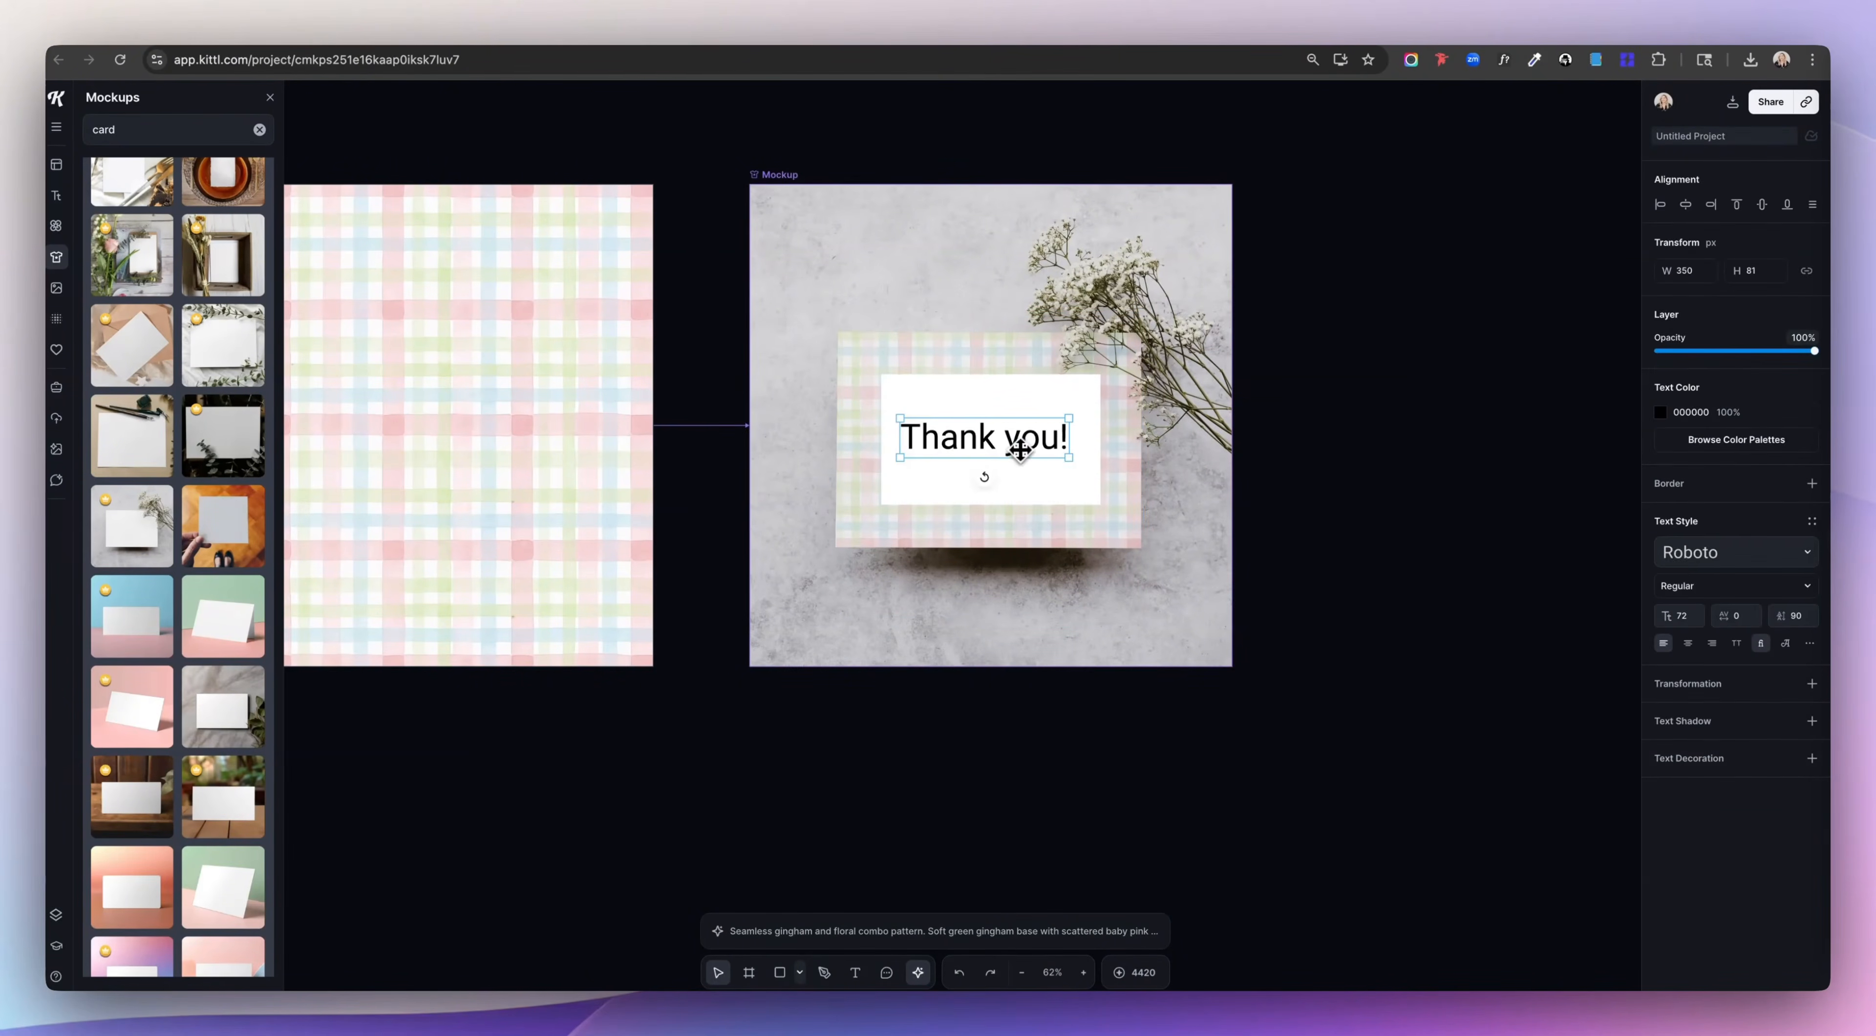
# Step: Change the "Thank you!" text to a handwritten script font and enlarge it to size 113
pyautogui.click(1704, 555)
pyautogui.click(1552, 241)
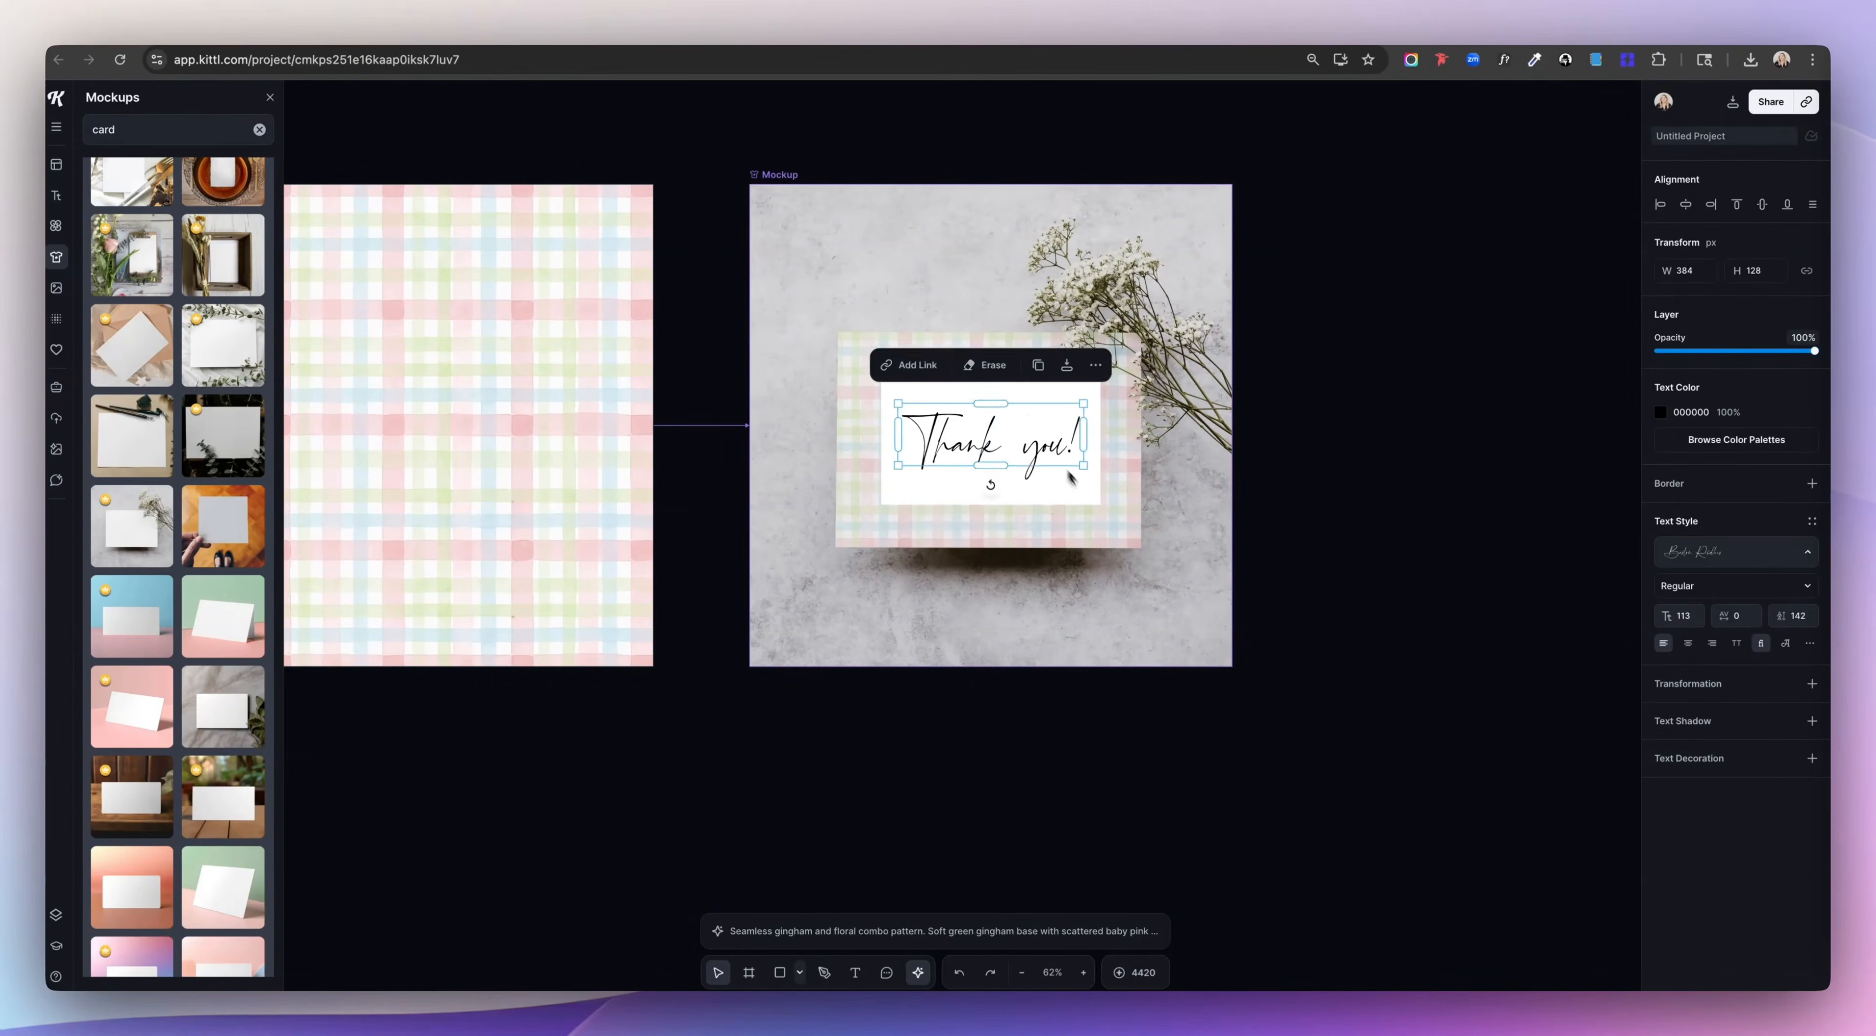
pyautogui.click(1128, 637)
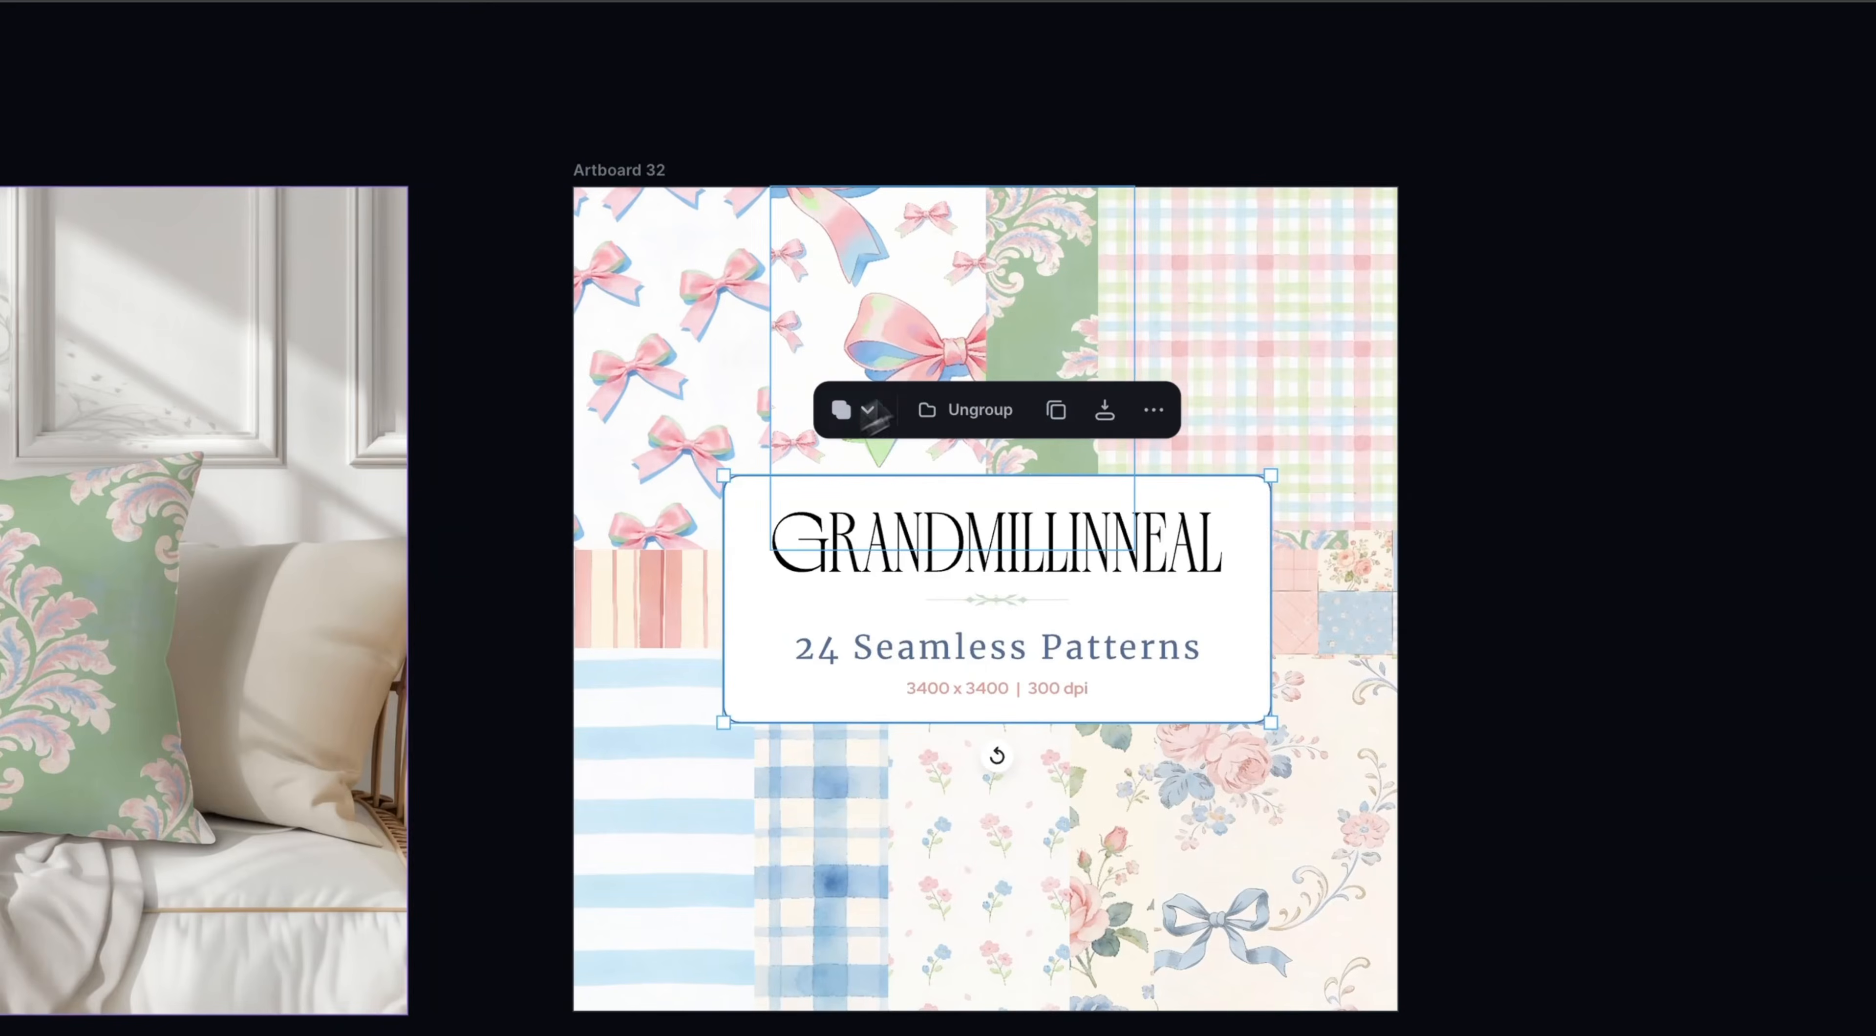
# Step: Shift the green damask pattern left in the Artboard 32 cover collage so that more of it shows
pyautogui.moveTo(1023, 321); pyautogui.dragTo(925, 317)
pyautogui.click(1148, 649)
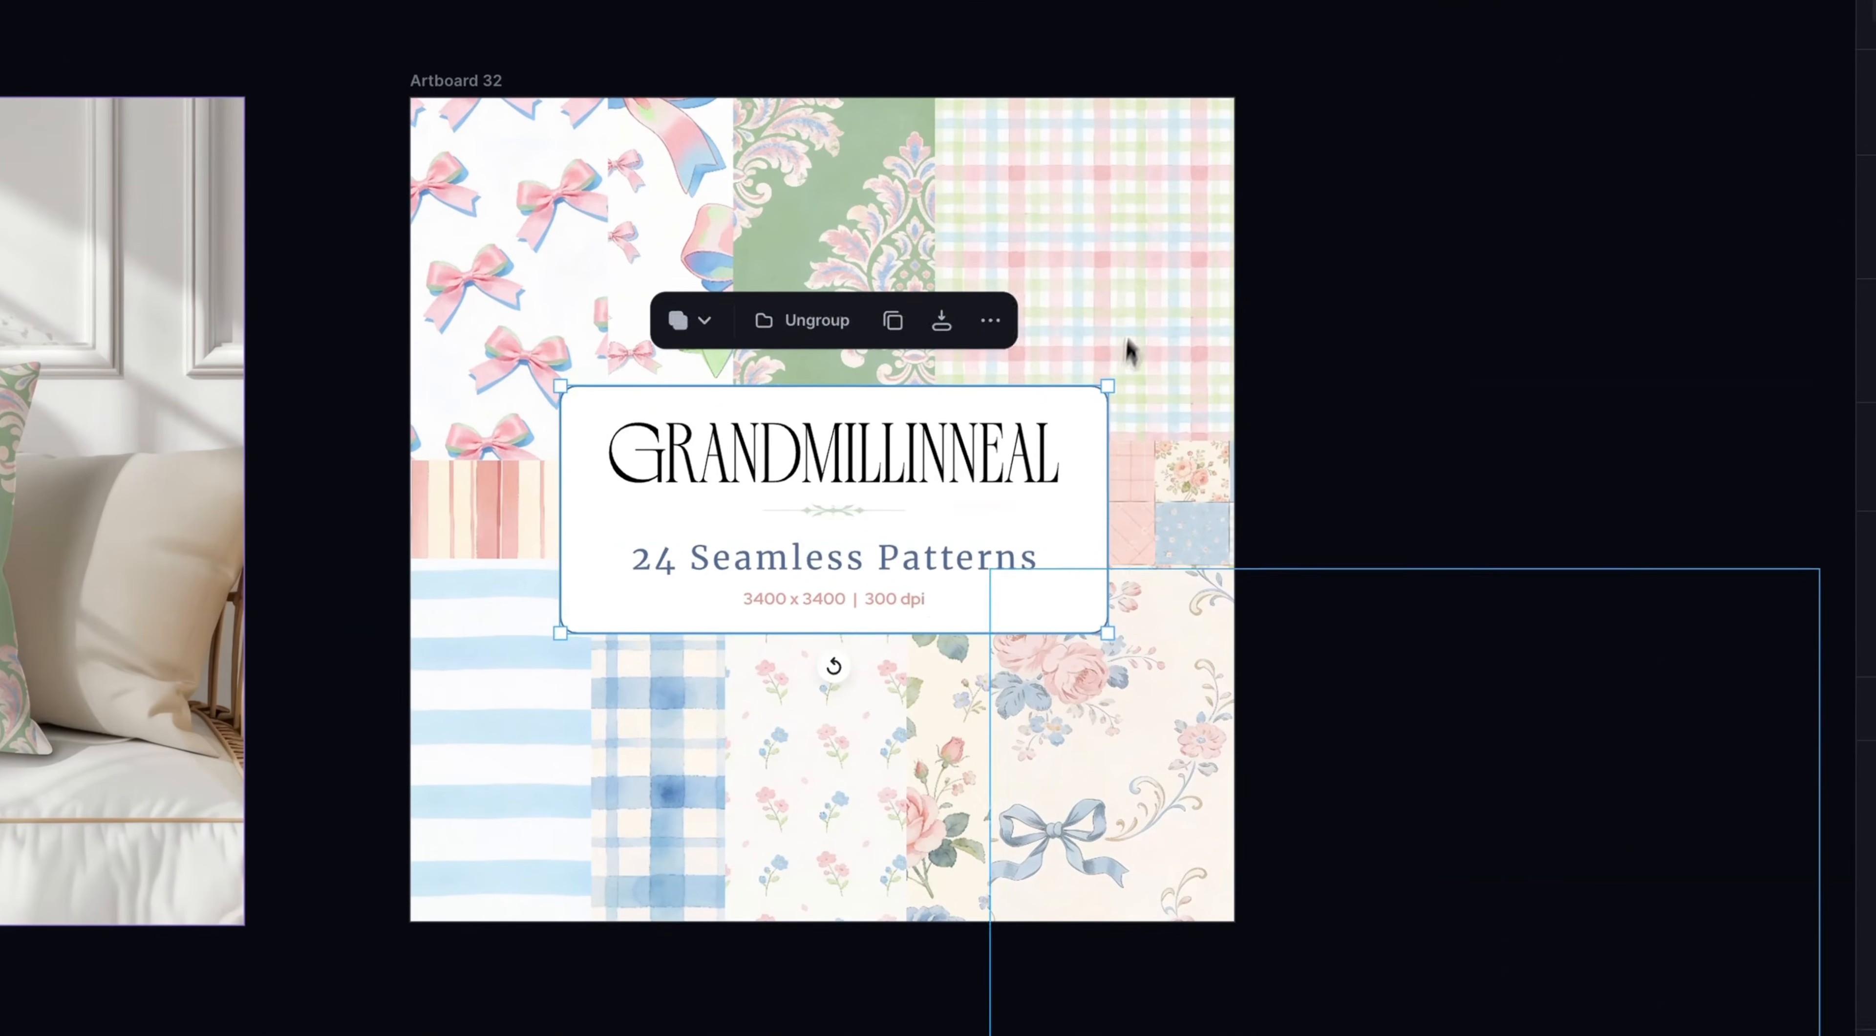
pyautogui.click(1326, 526)
pyautogui.click(1107, 677)
pyautogui.click(620, 696)
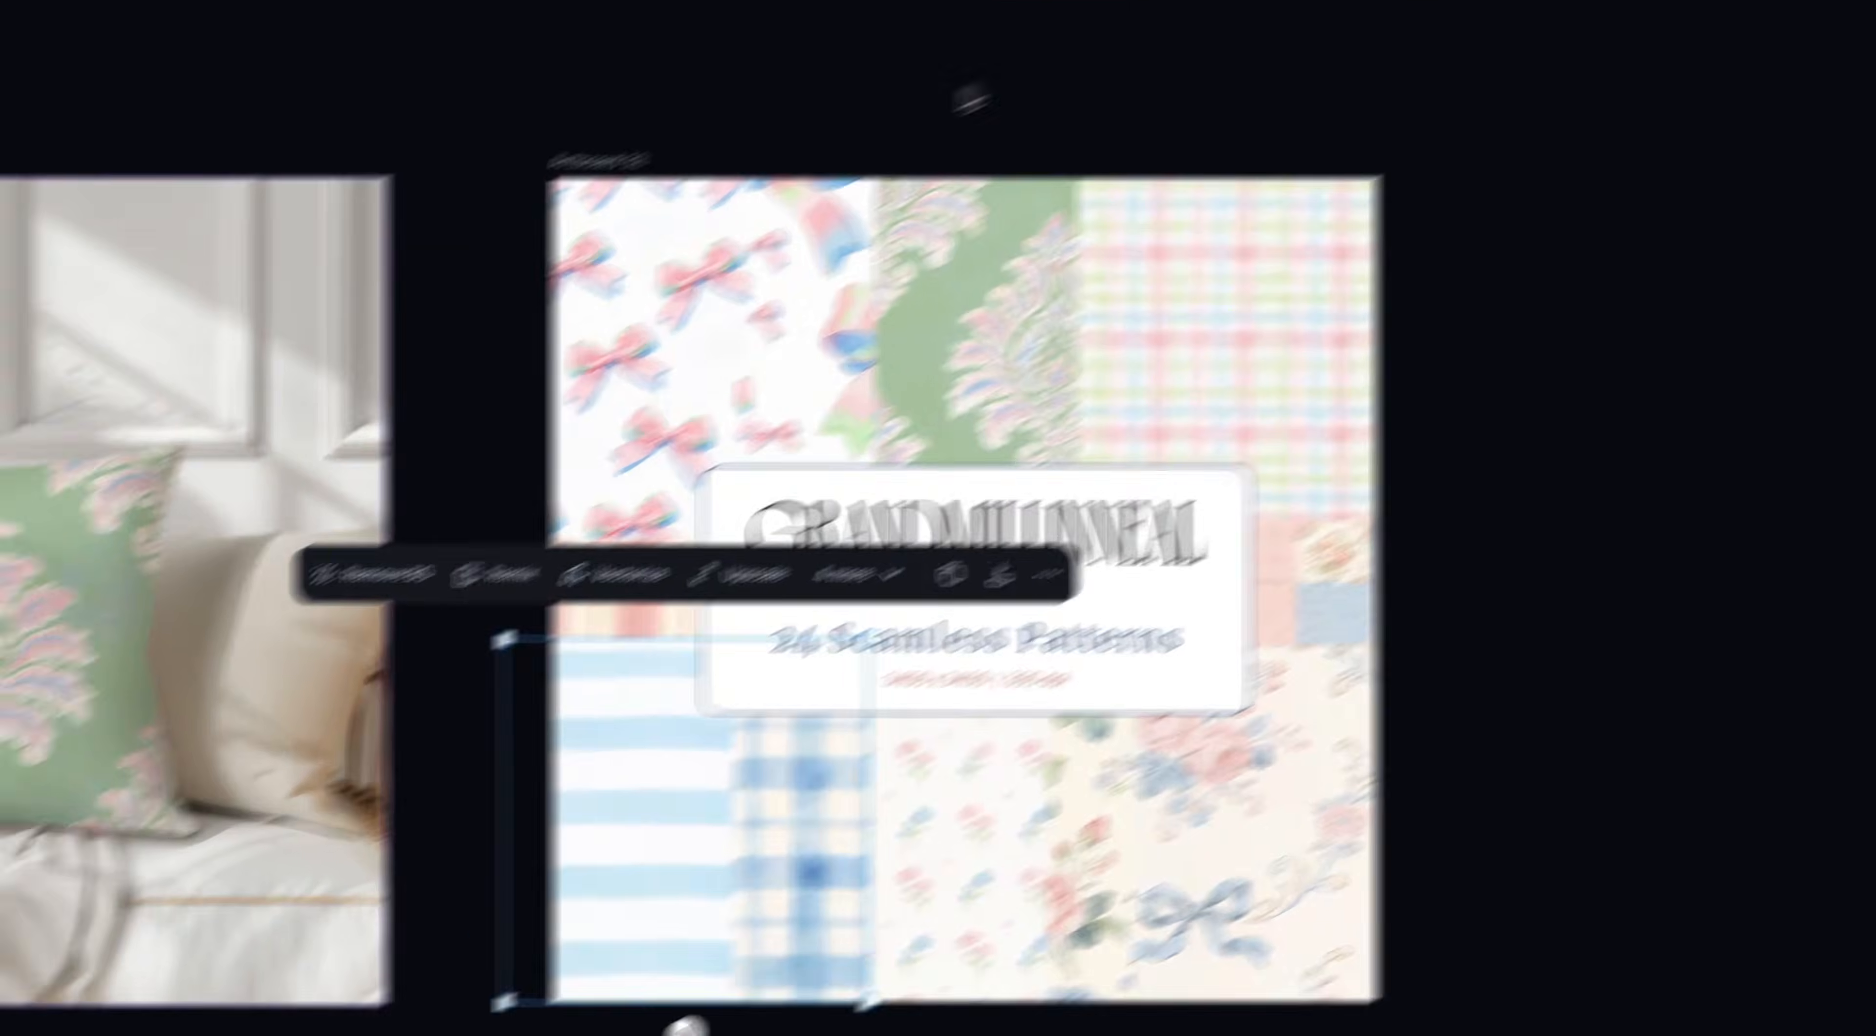
pyautogui.click(834, 22)
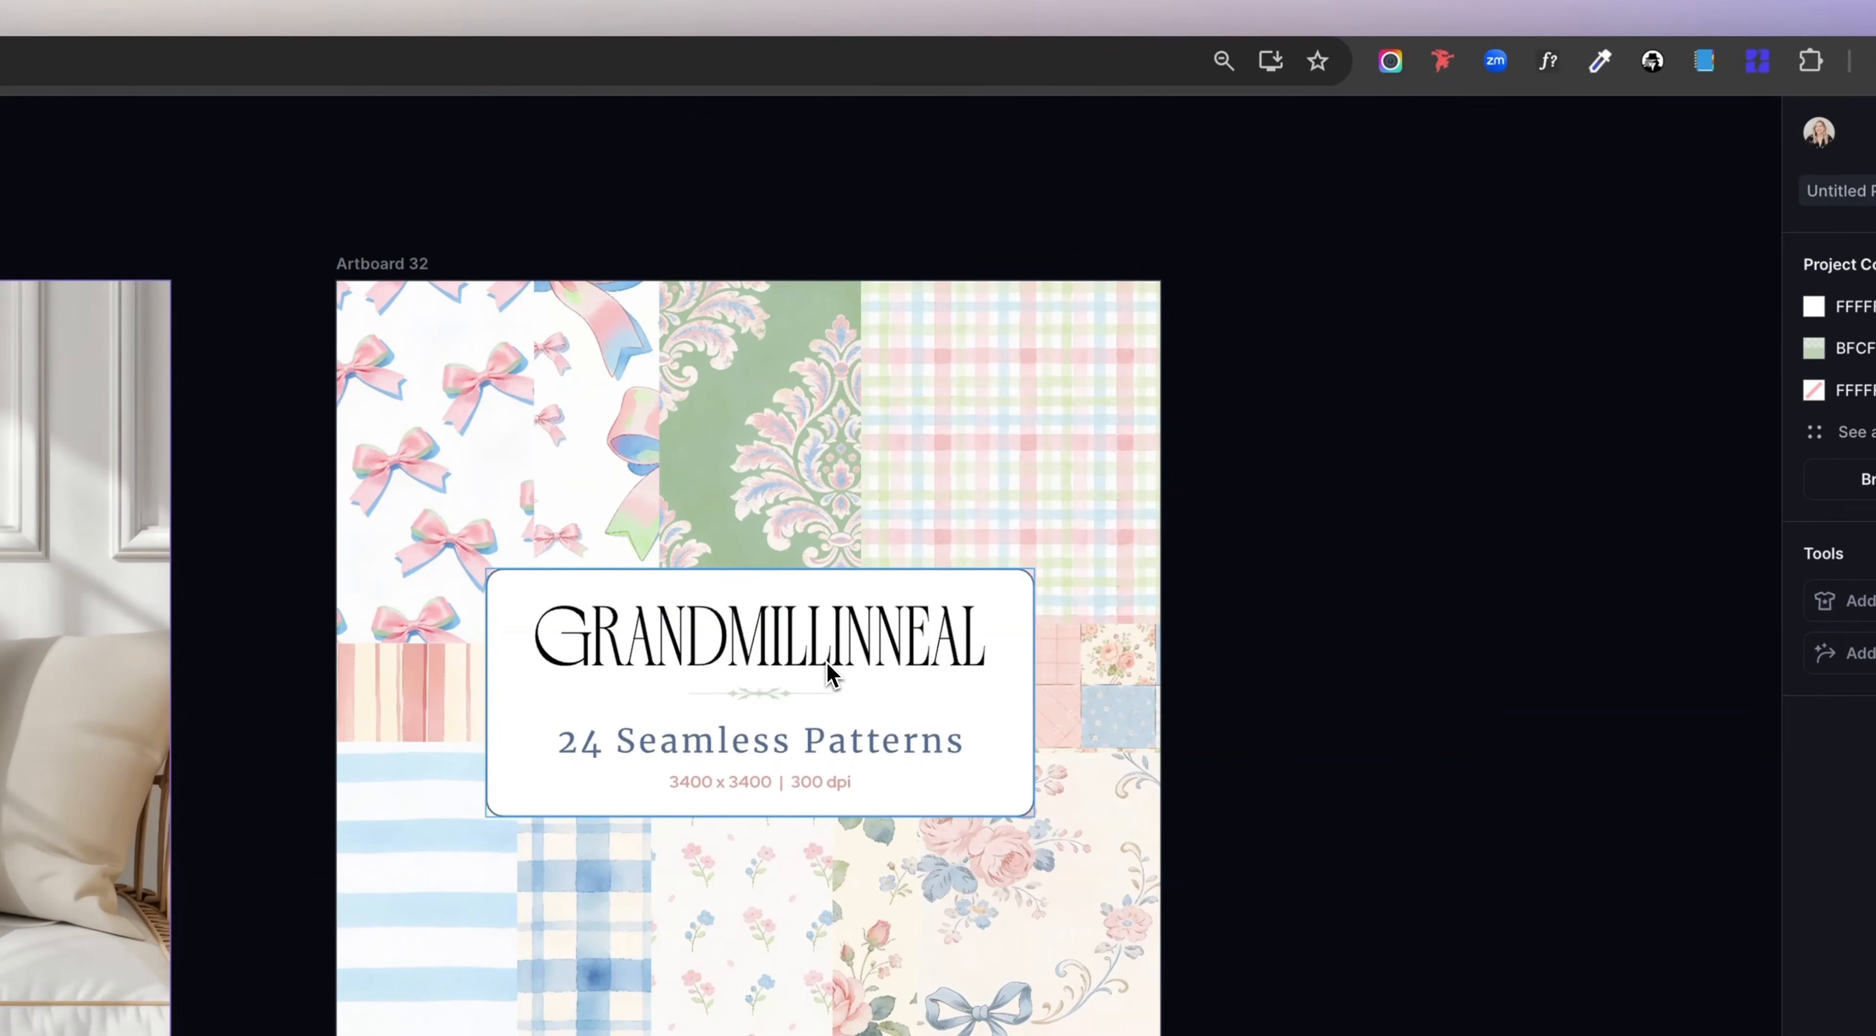
# Step: Review the title text on the Artboard 32 cover and look over the artboards with the finished mockups
pyautogui.click(972, 665)
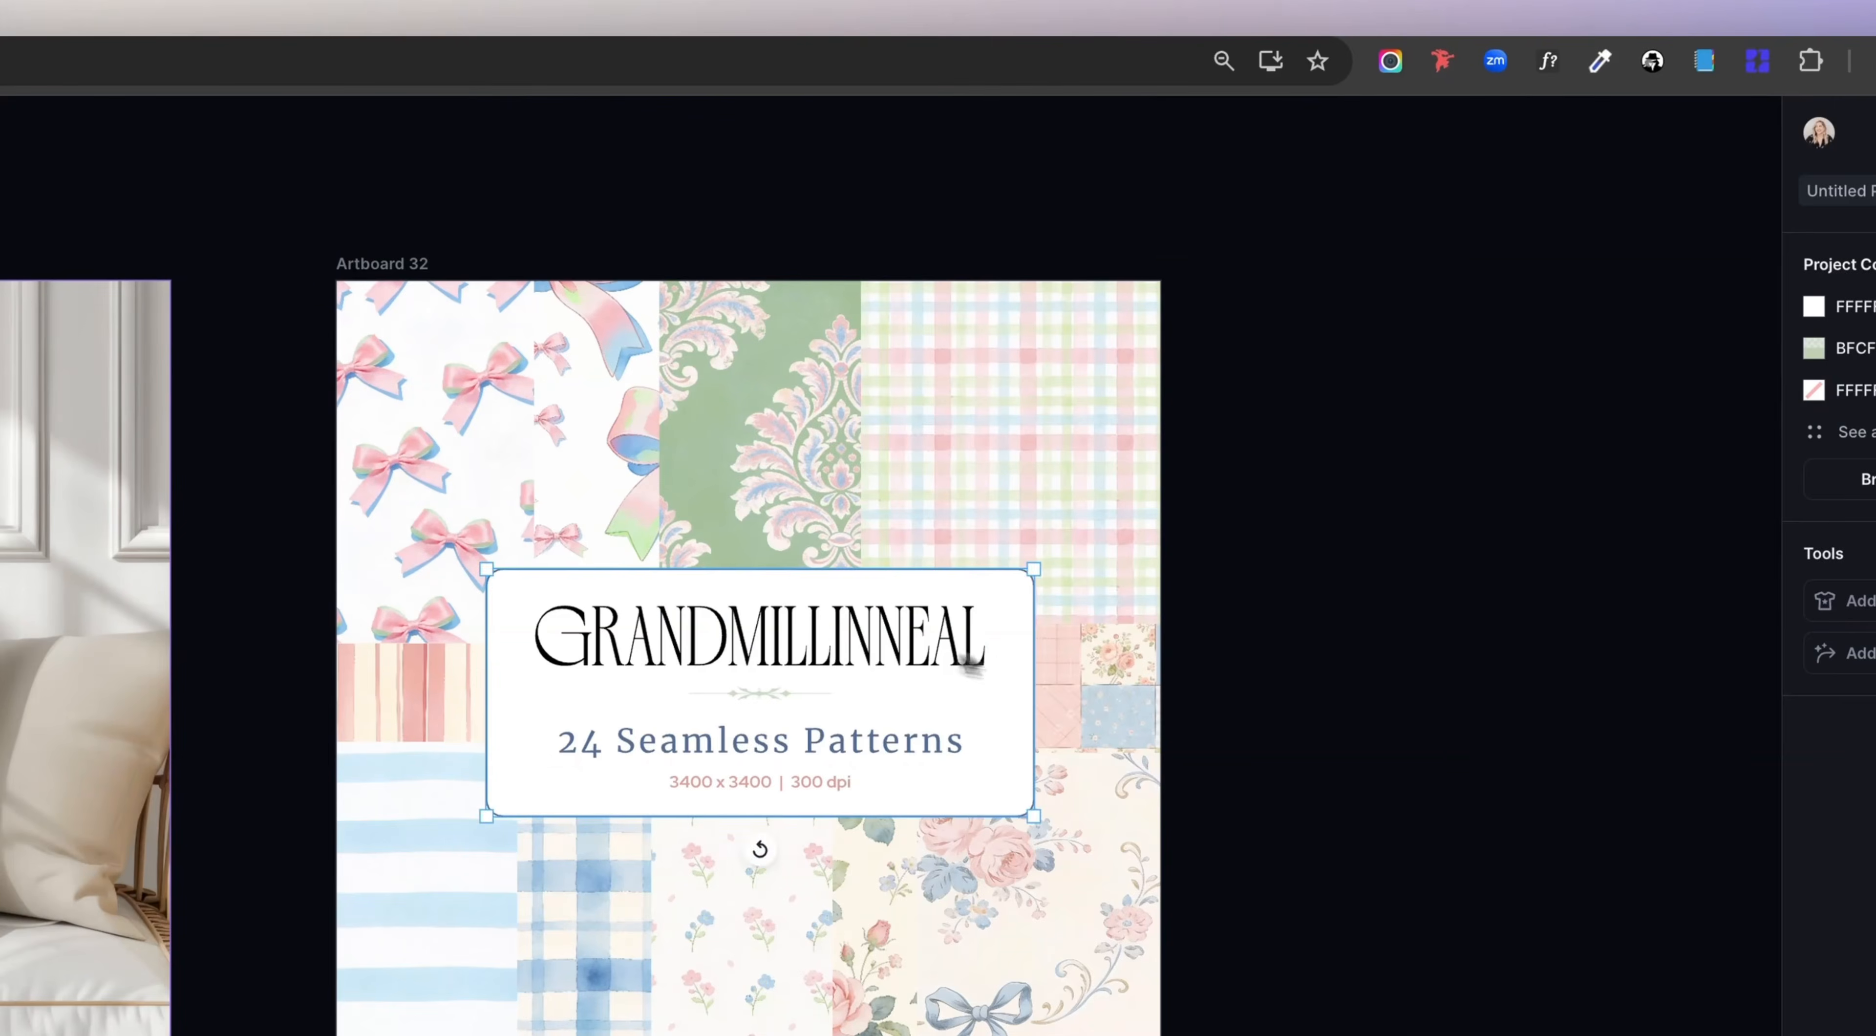
pyautogui.click(773, 628)
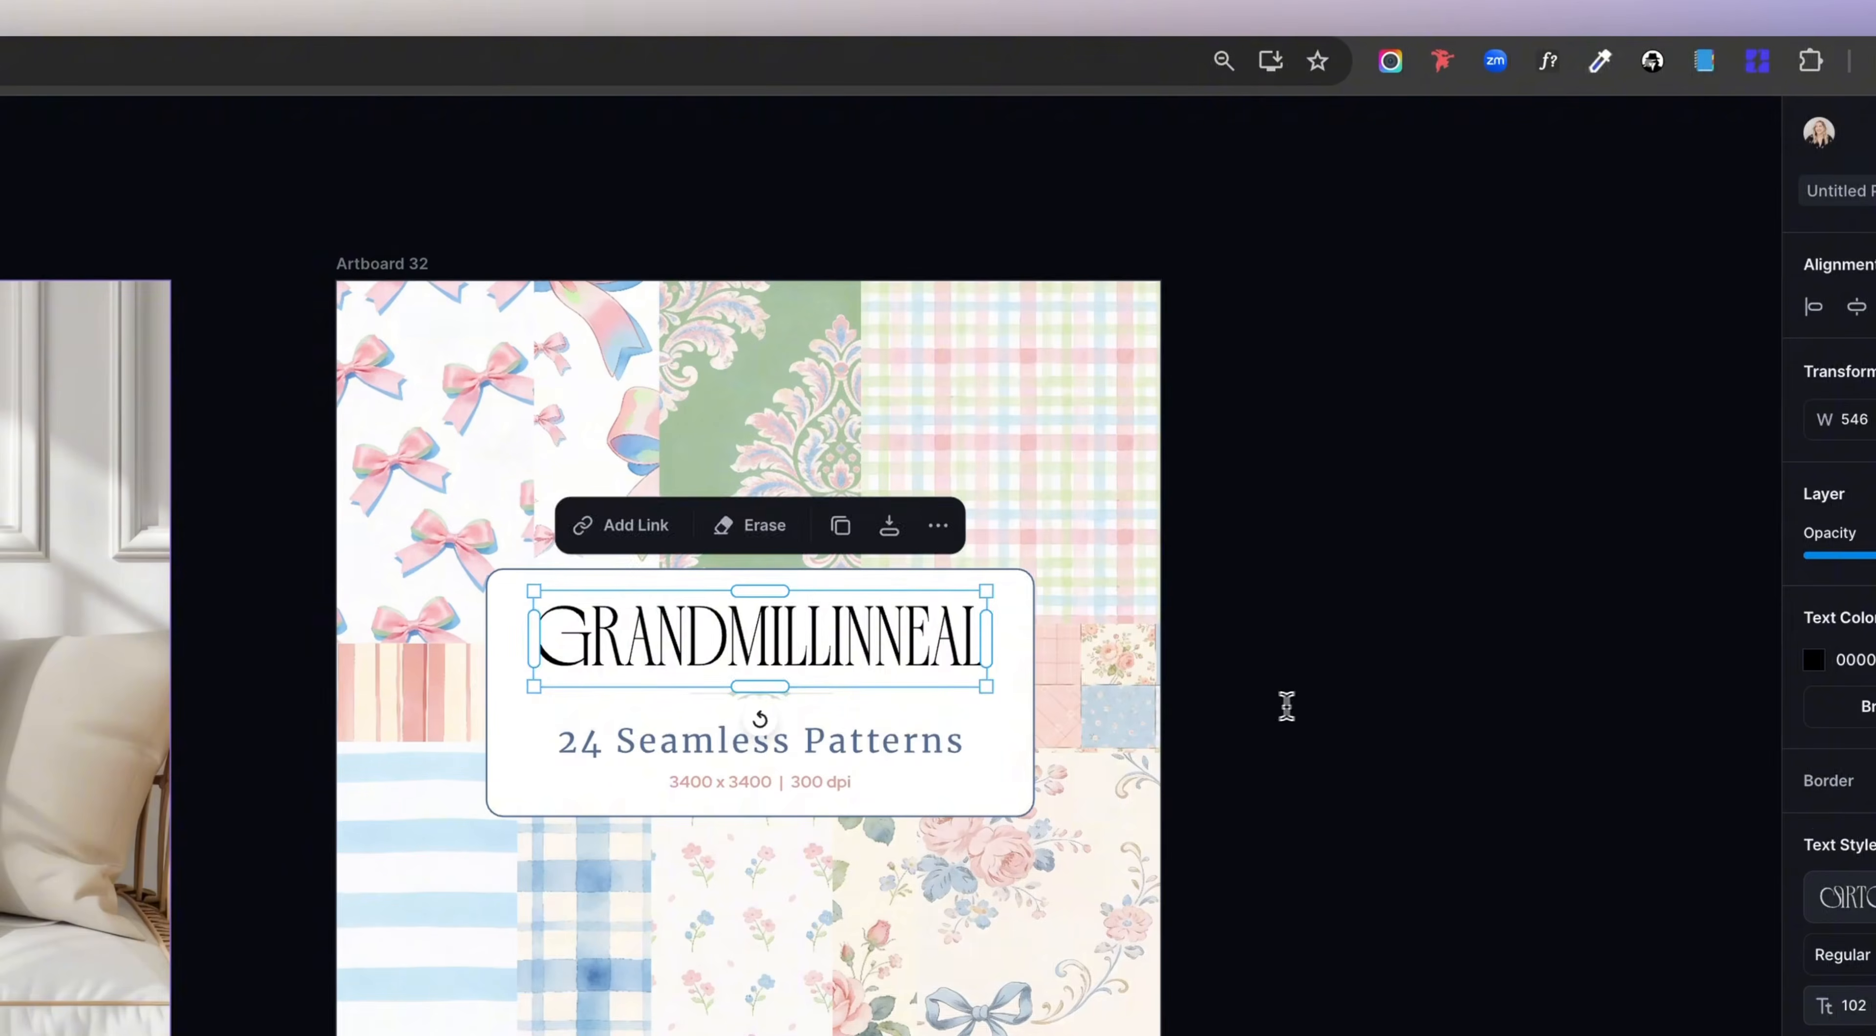
pyautogui.scroll(-5, 1261, 708)
pyautogui.hscroll(-3, 1261, 707)
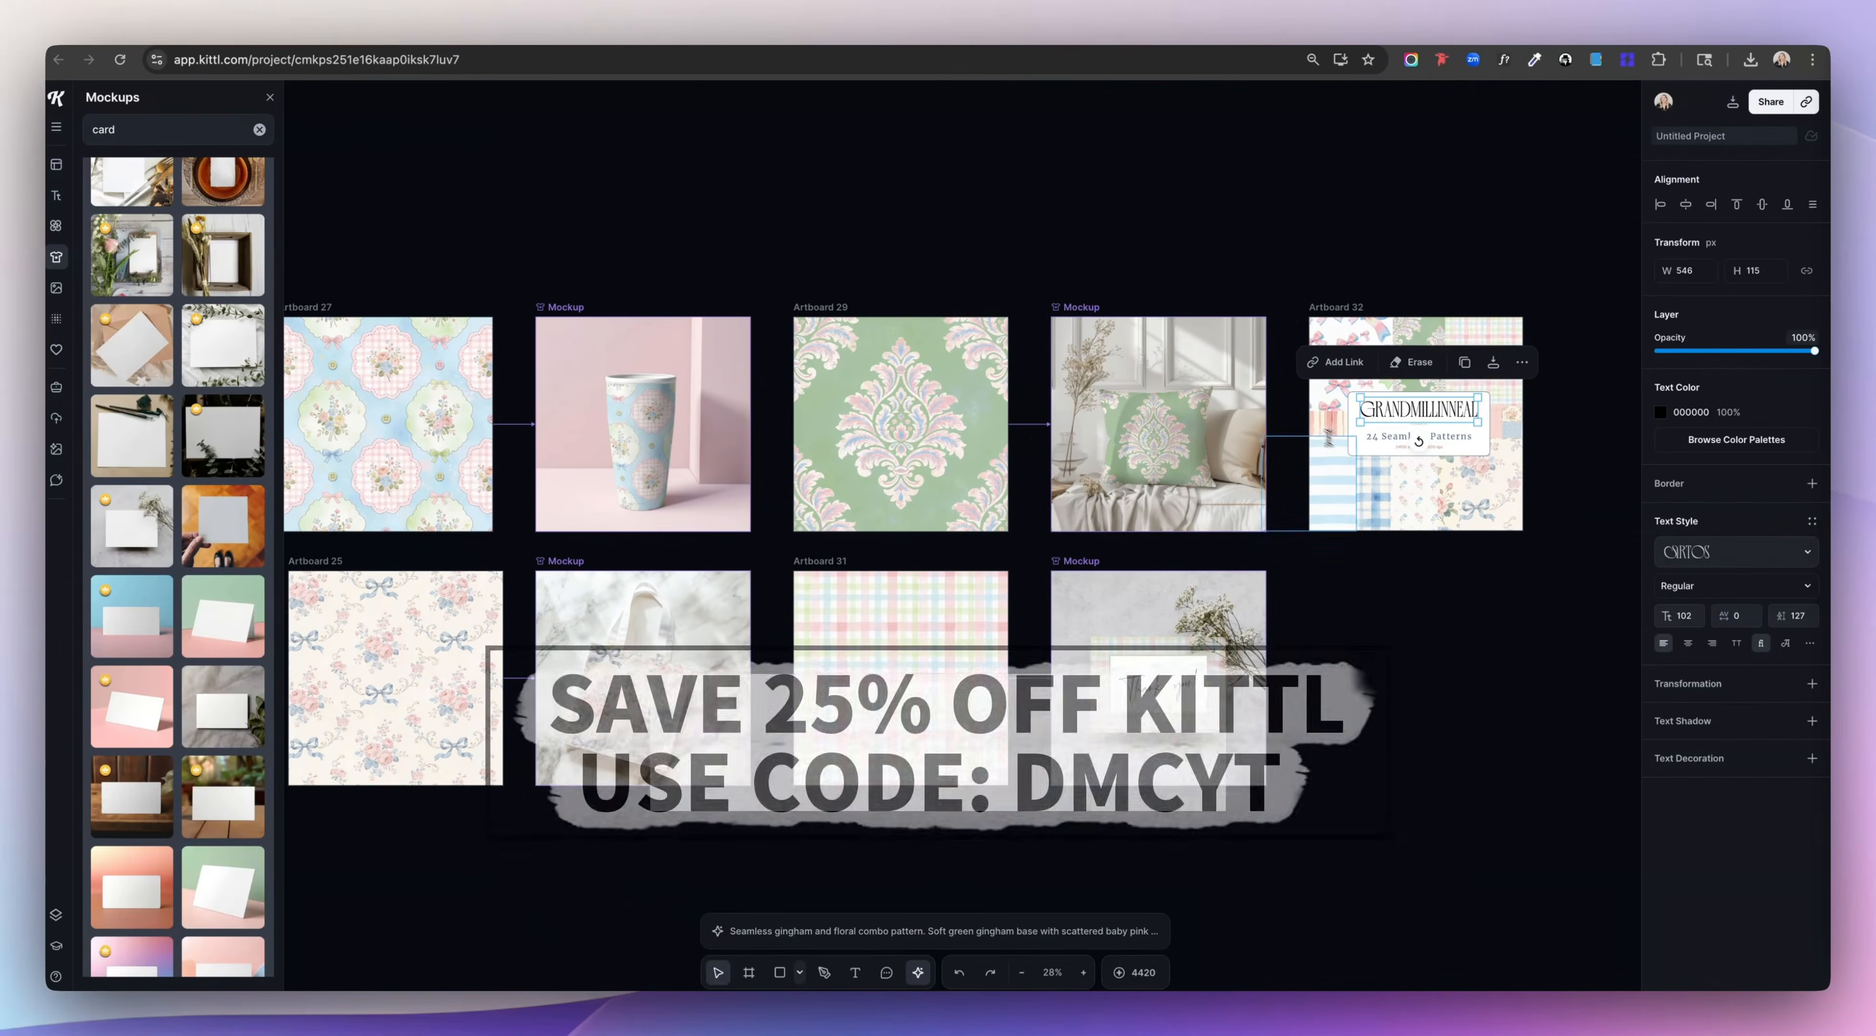
pyautogui.click(1090, 284)
pyautogui.hscroll(-4, 1091, 282)
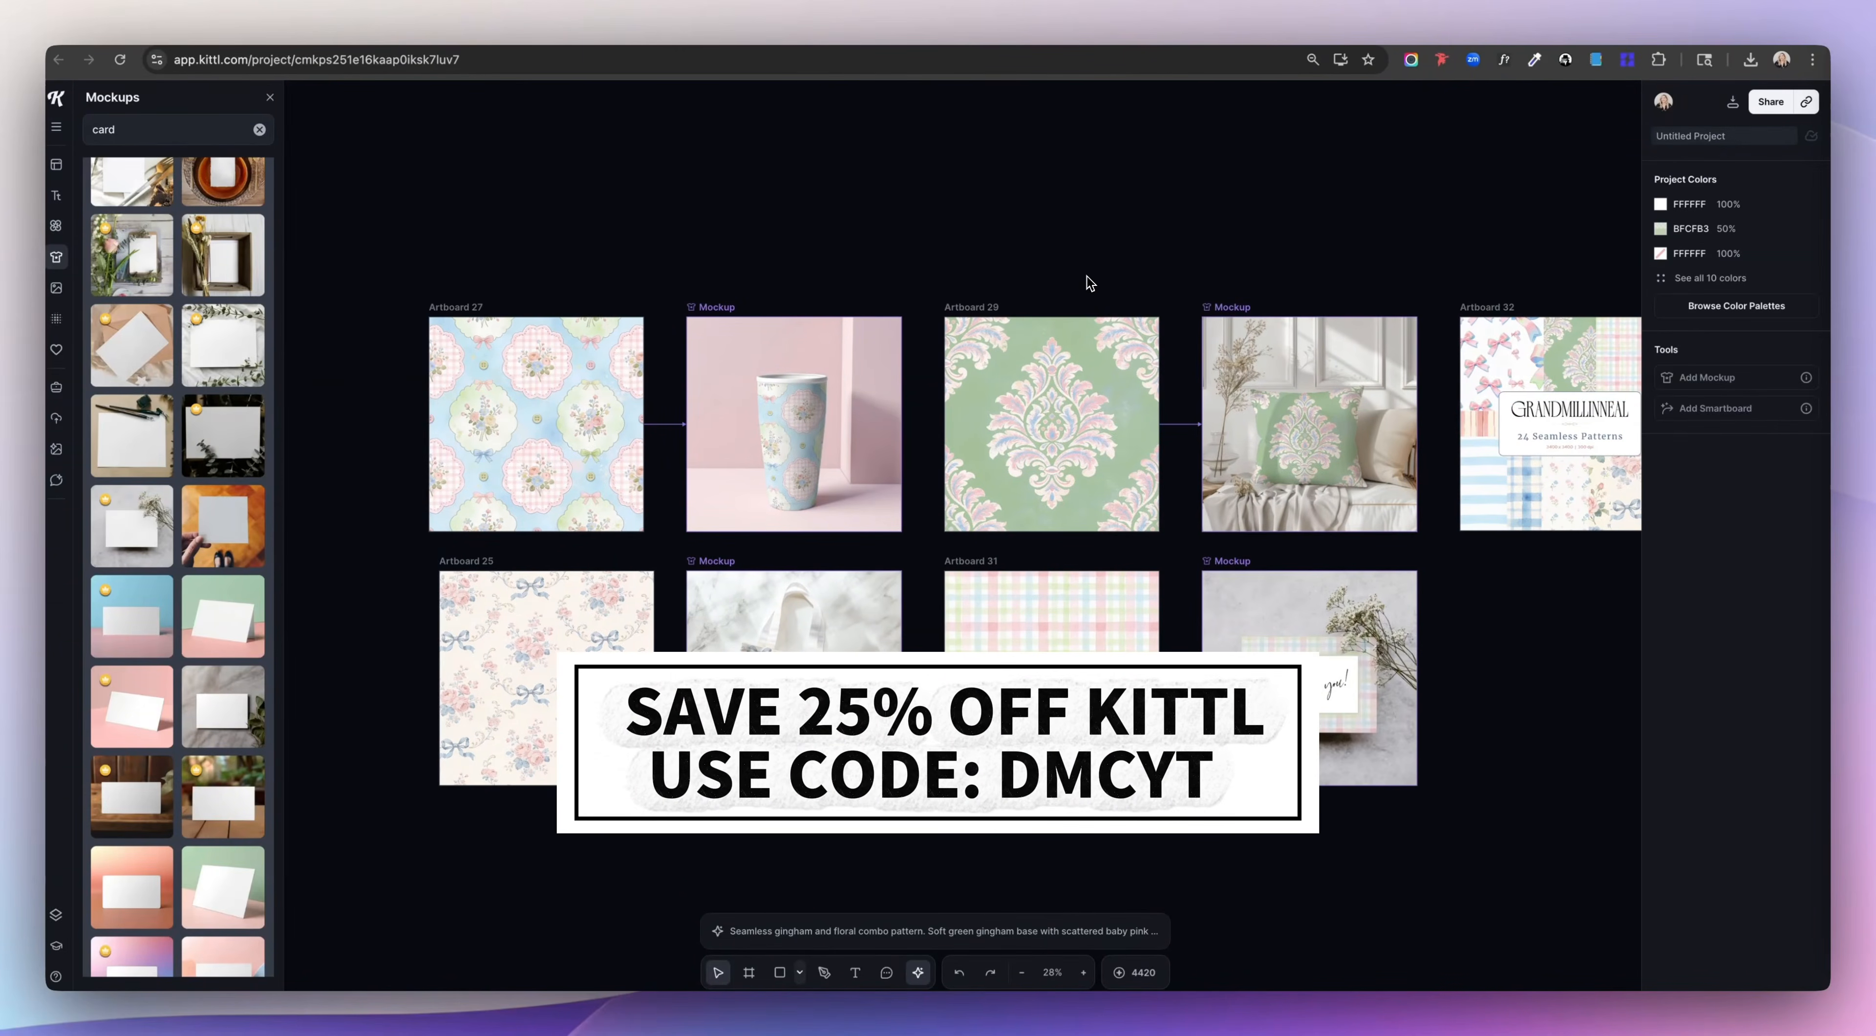
pyautogui.hscroll(2, 1089, 282)
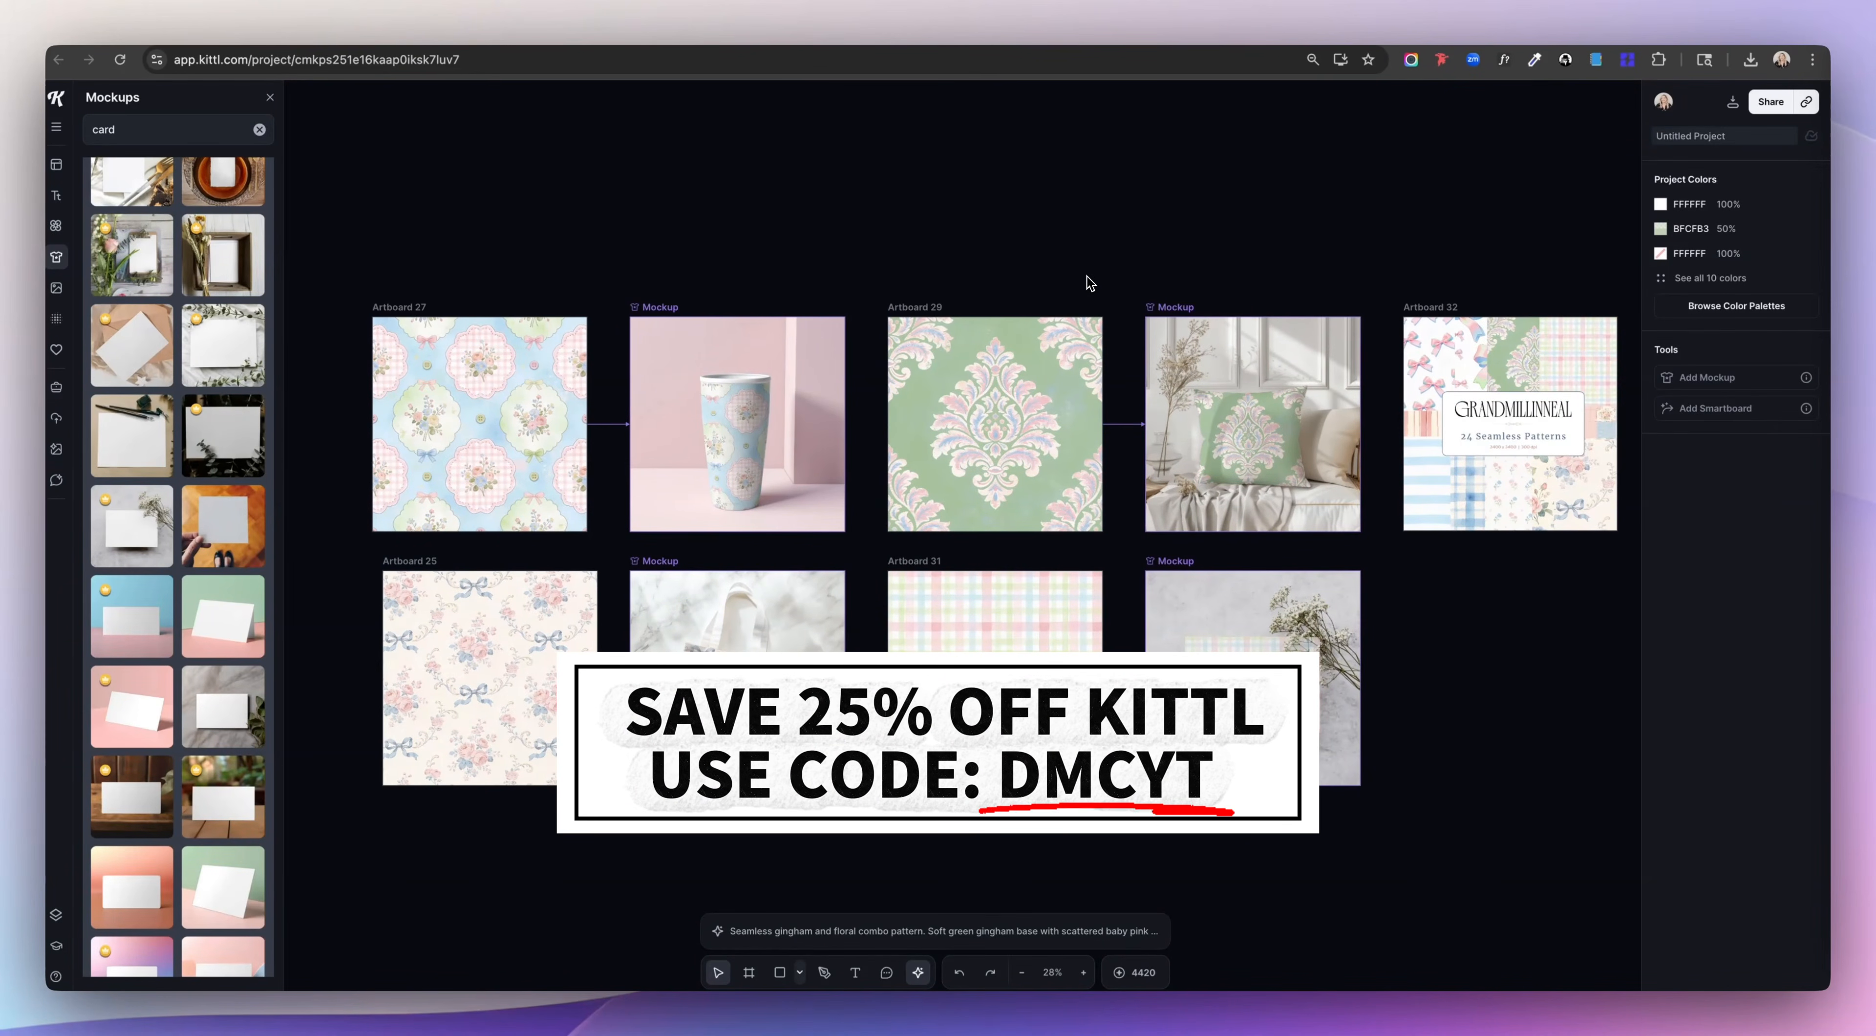